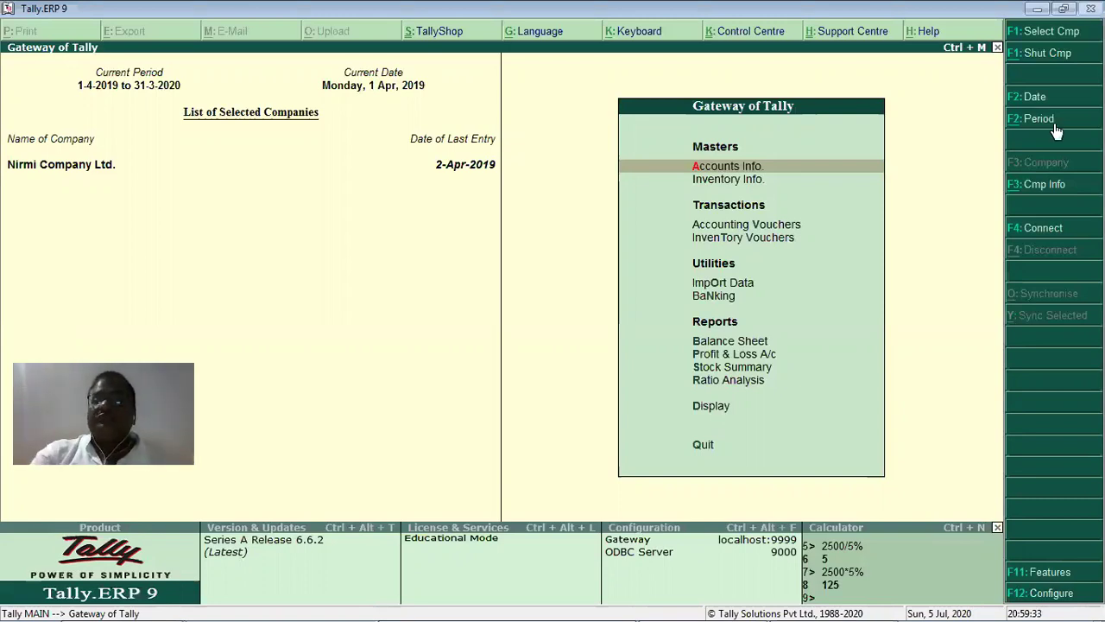
# Open the Company Alteration screen for Nirmi Company Ltd. from Company Info.
pyautogui.click(1042, 185)
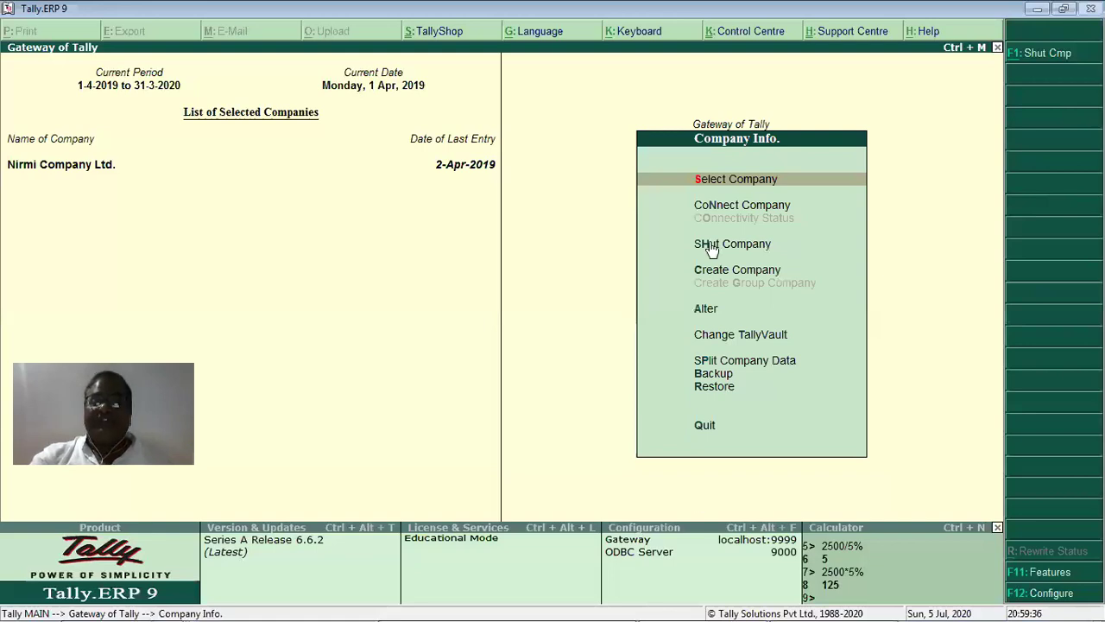
pyautogui.click(708, 309)
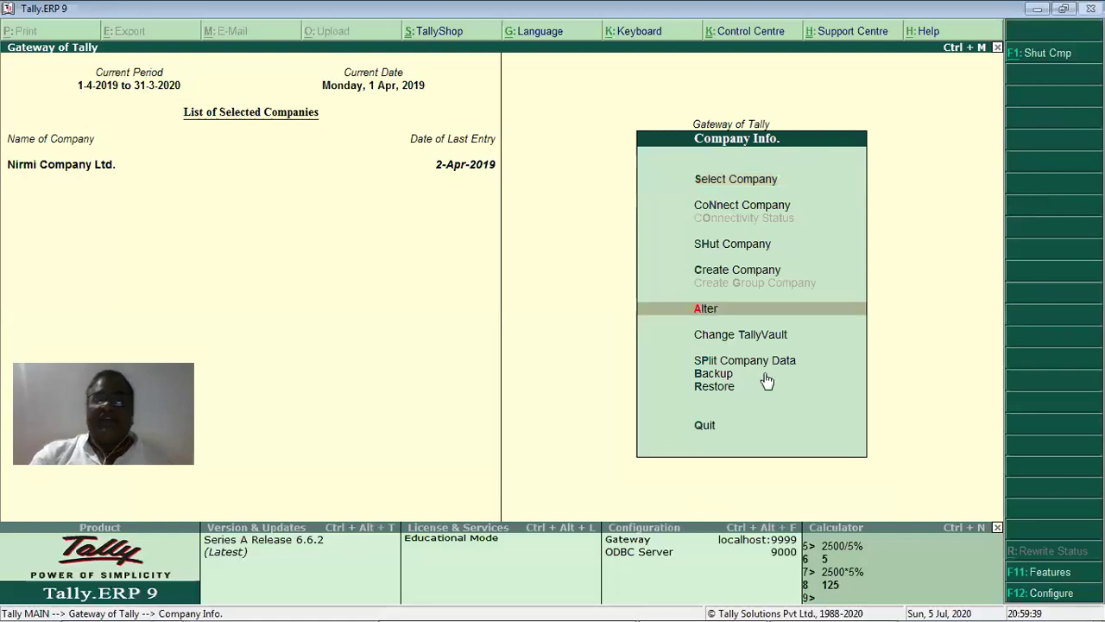
pyautogui.press('Return')
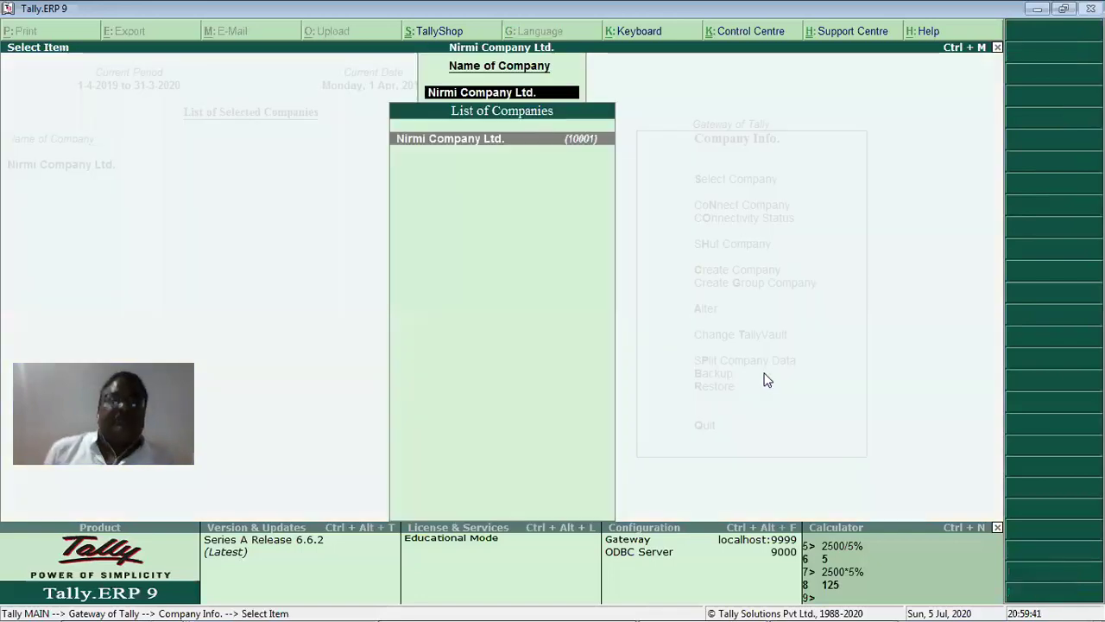
pyautogui.press('Return')
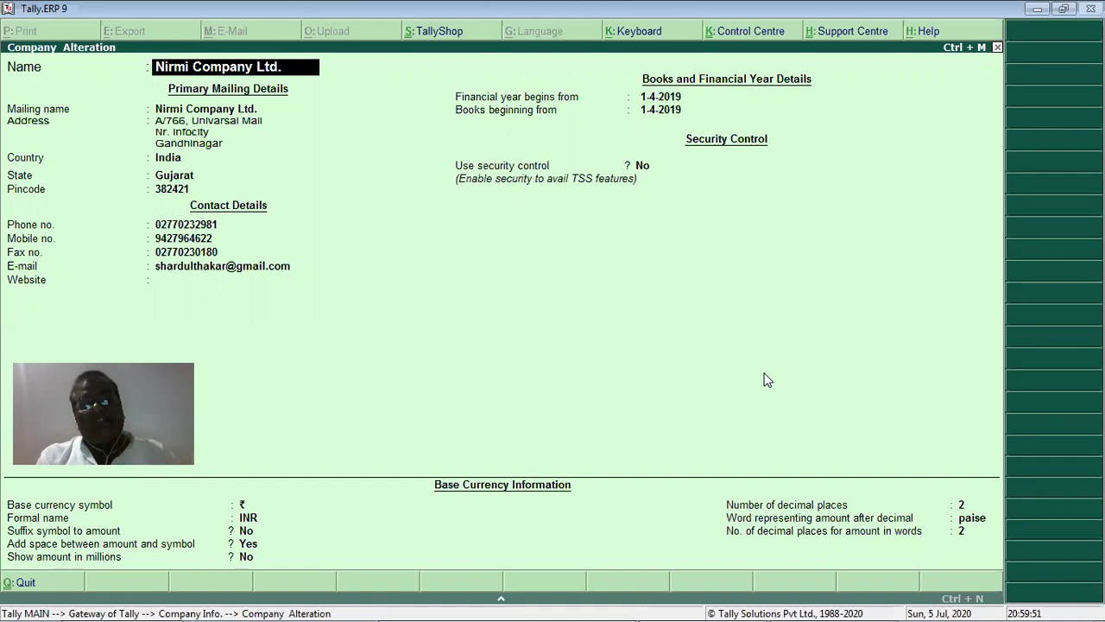
# Move down the alteration form and set Use security control to Yes.
pyautogui.press('Return')
pyautogui.press('Return')
pyautogui.press('Return')
pyautogui.press('Return')
pyautogui.press('Return')
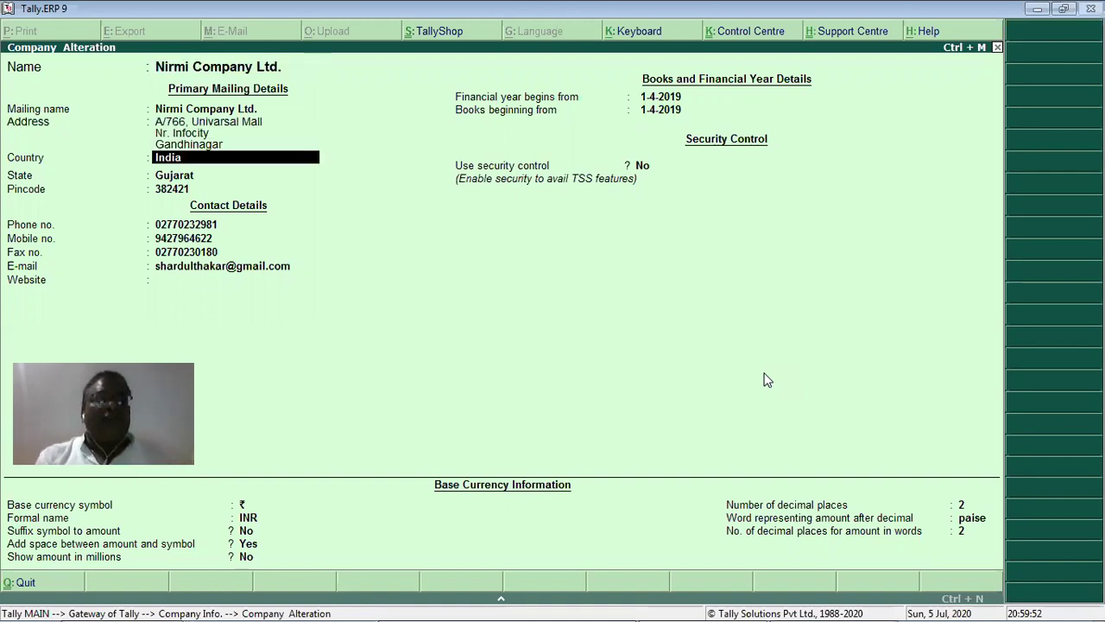
pyautogui.press('Return')
pyautogui.press('Return')
pyautogui.press('Return')
pyautogui.press('Return')
pyautogui.press('Return')
pyautogui.press('Return')
pyautogui.press('Return')
pyautogui.press('Return')
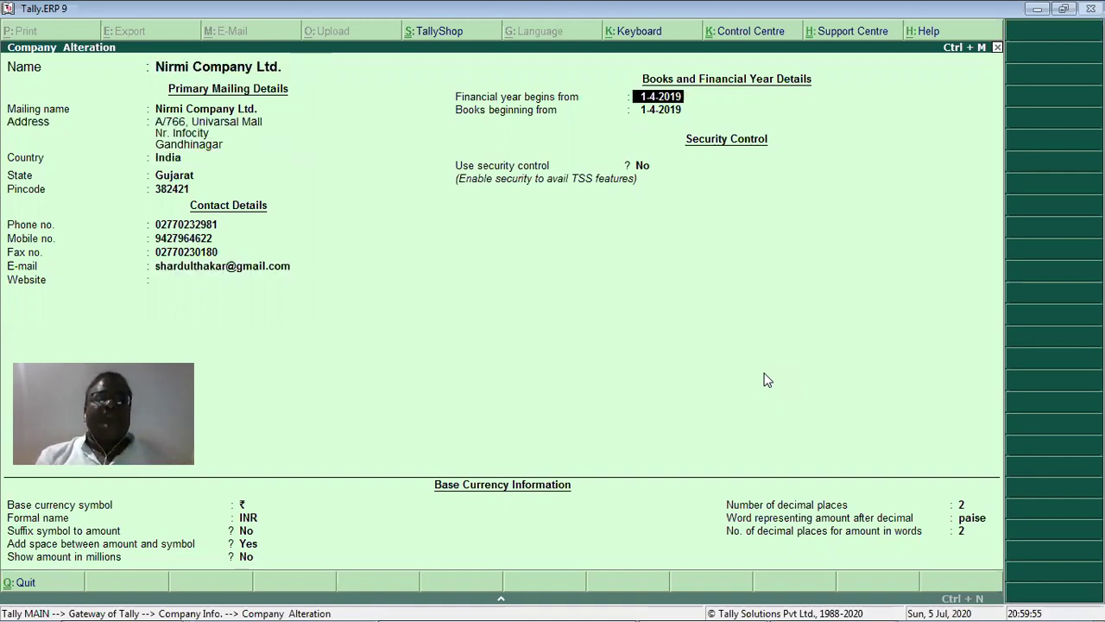
pyautogui.press('Return')
pyautogui.press('Return')
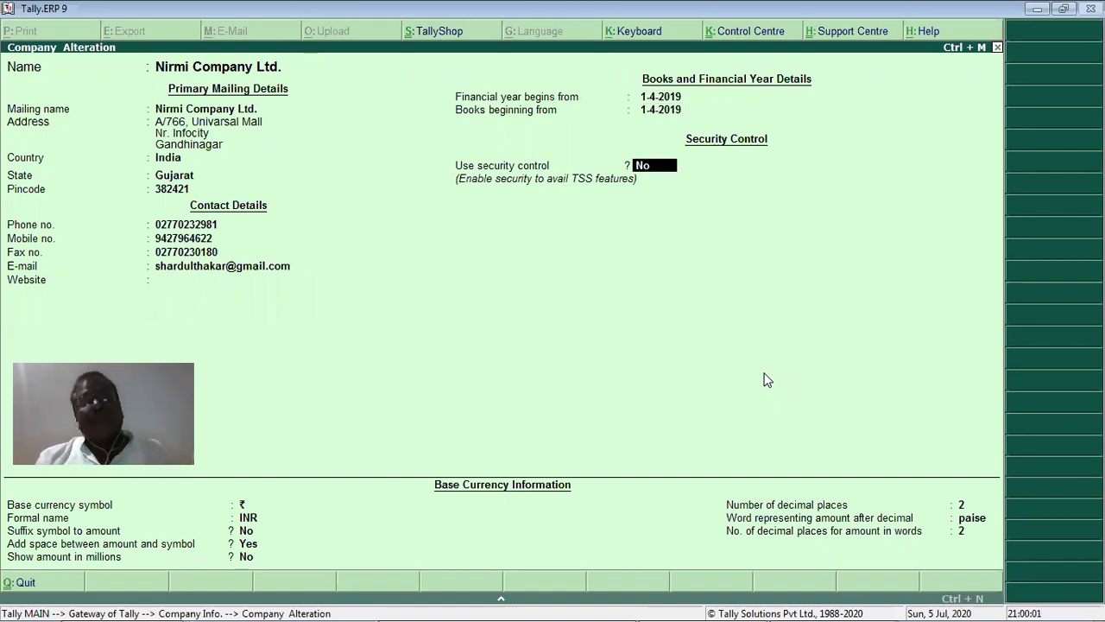
pyautogui.write('y')
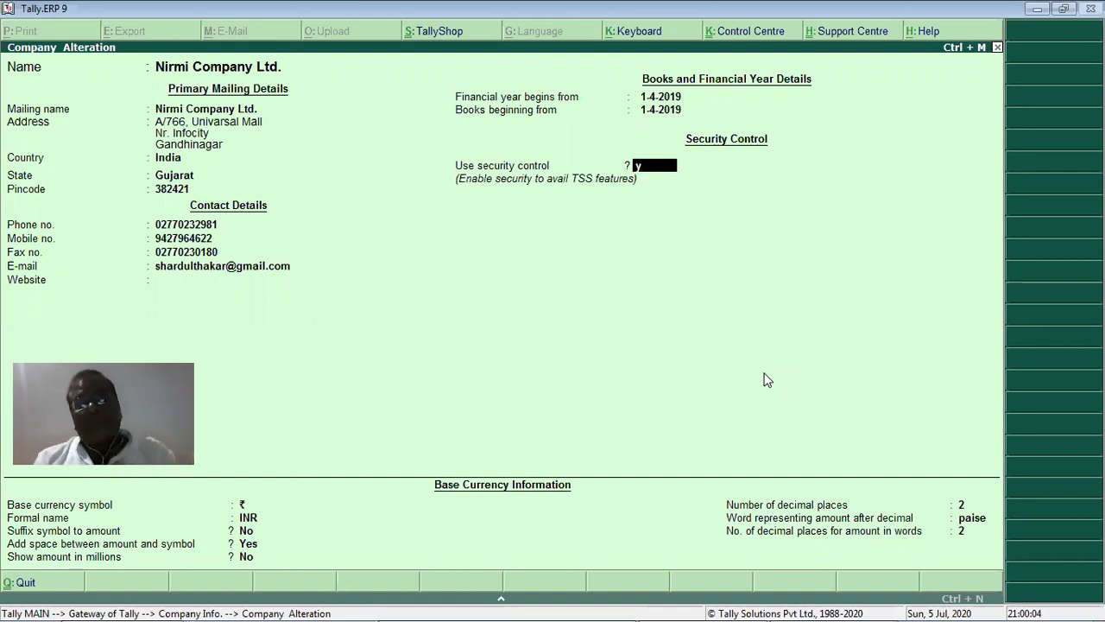
pyautogui.press('Return')
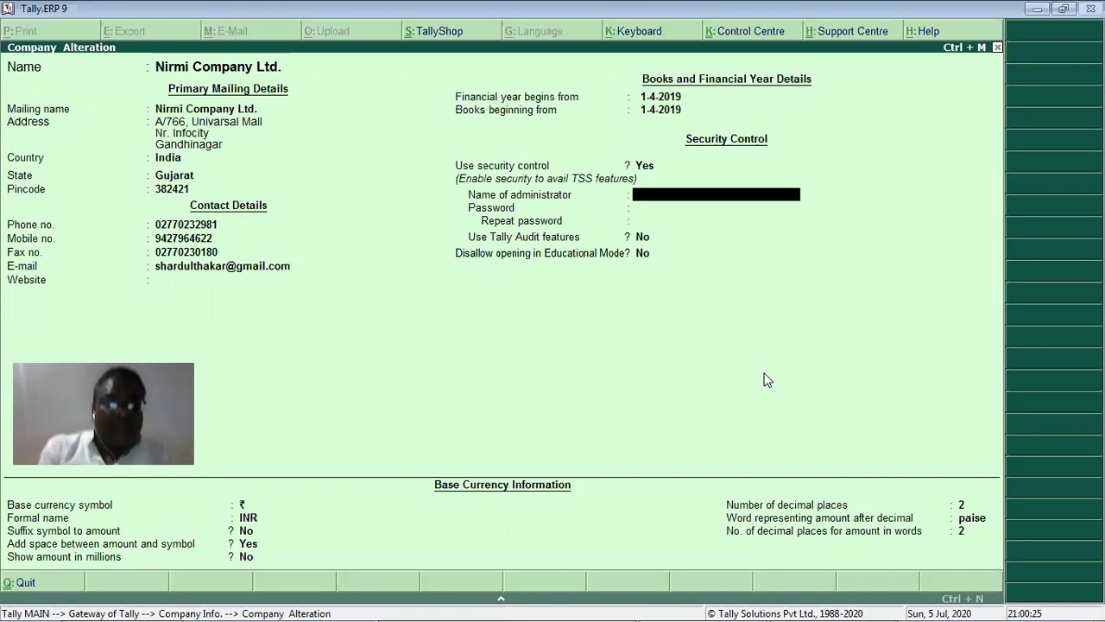
# Enter the administrator name and password twice, then dismiss the forgotten-password warning.
pyautogui.write('sdt')
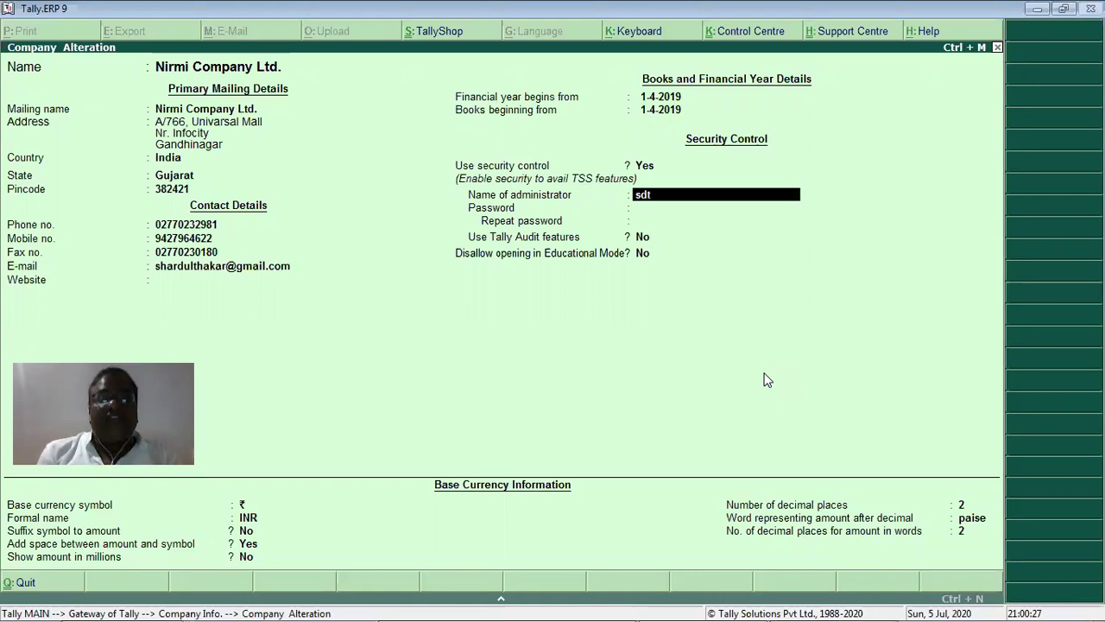
pyautogui.press('Return')
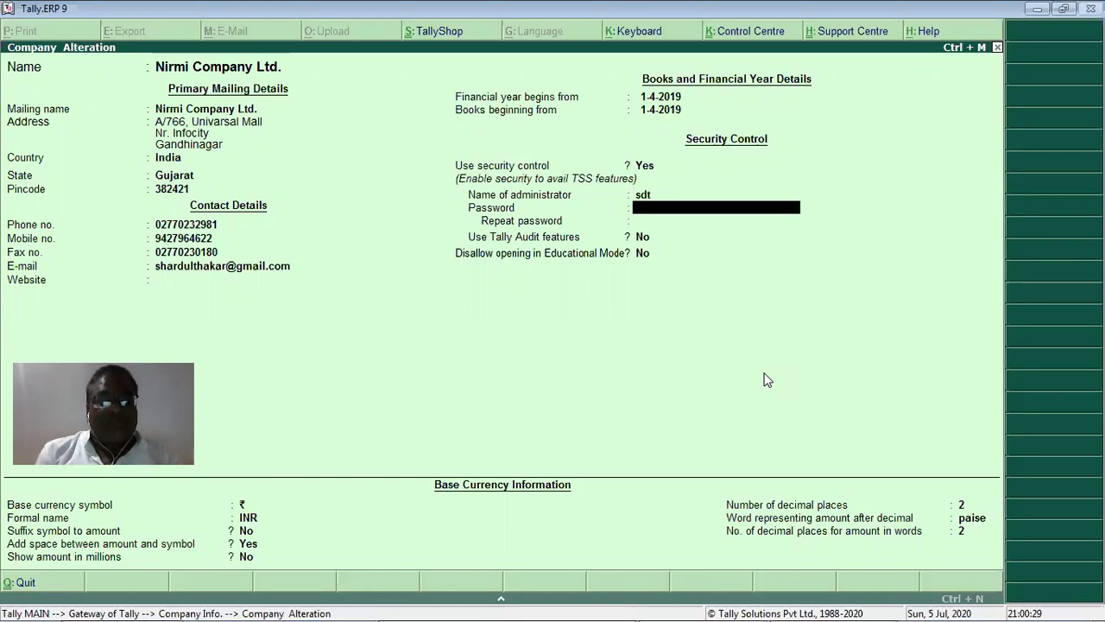
pyautogui.write('***')
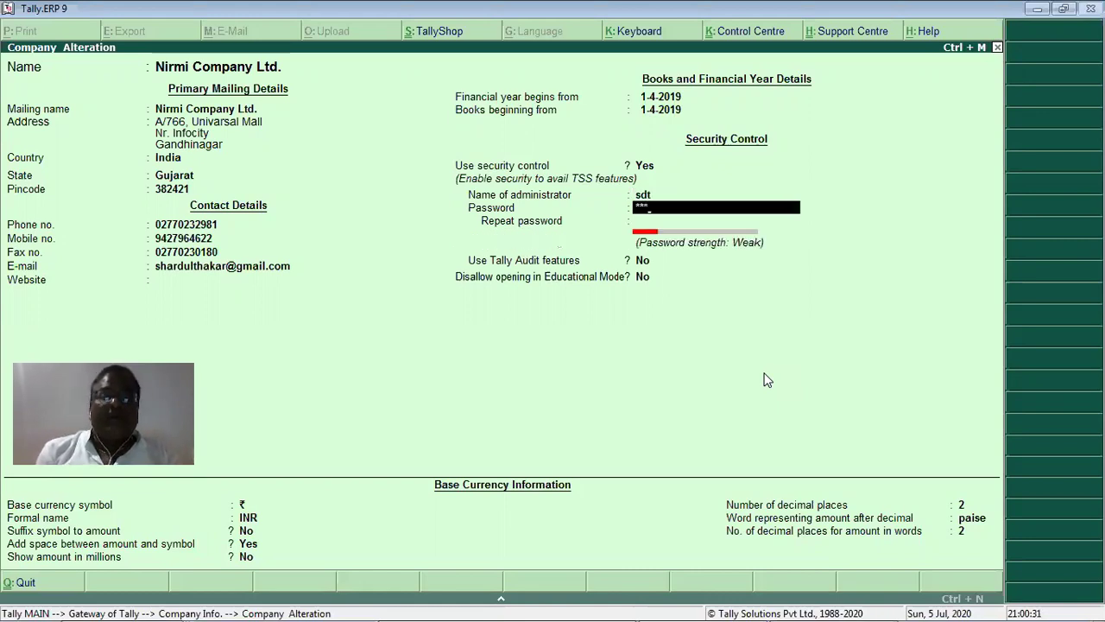
pyautogui.press('Return')
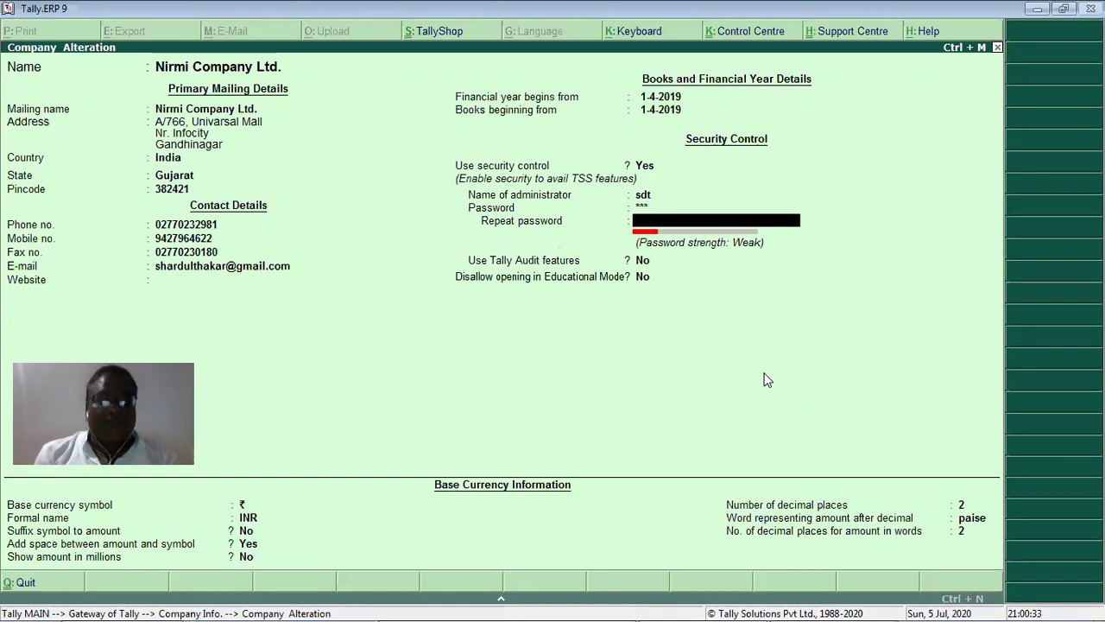
pyautogui.write('***')
pyautogui.press('Return')
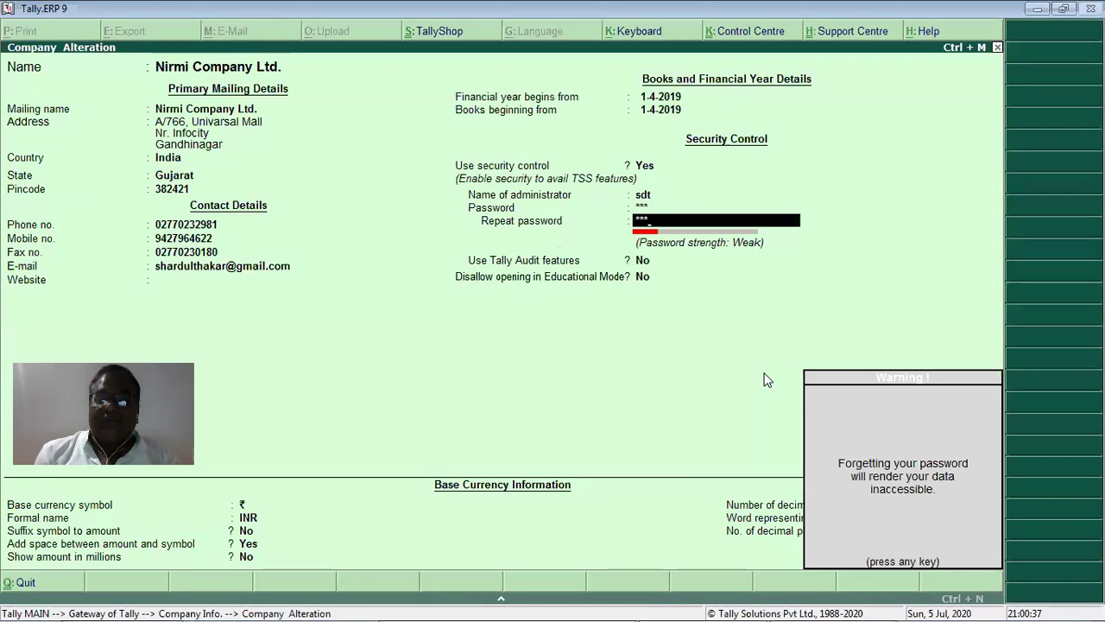
pyautogui.press('Return')
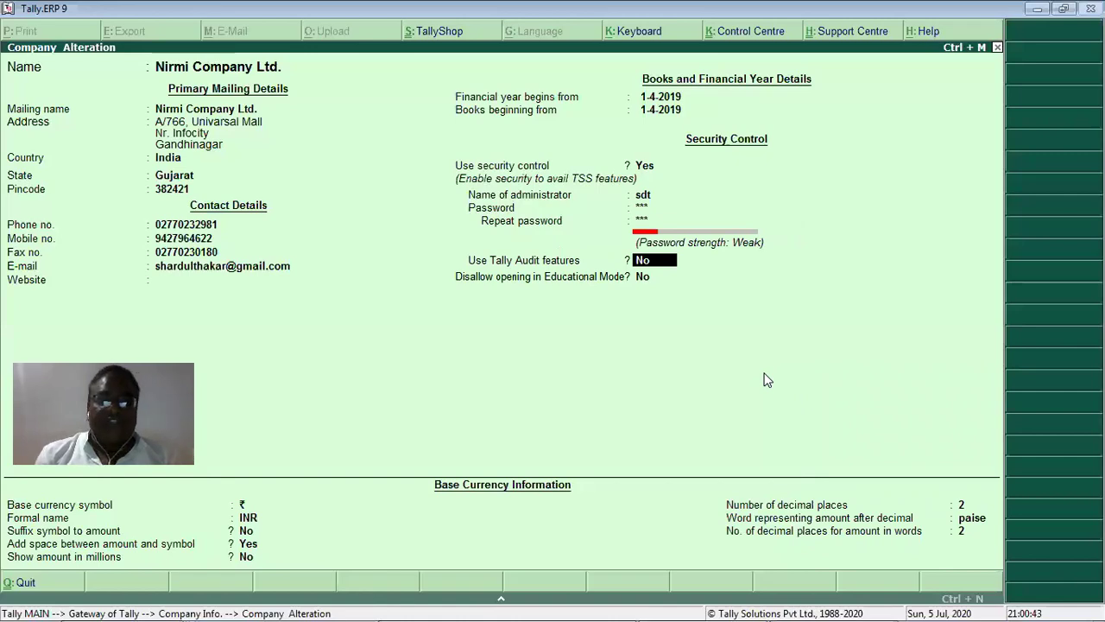
# Set Use Tally Audit features to Yes and accept the remaining fields to submit.
pyautogui.write('y')
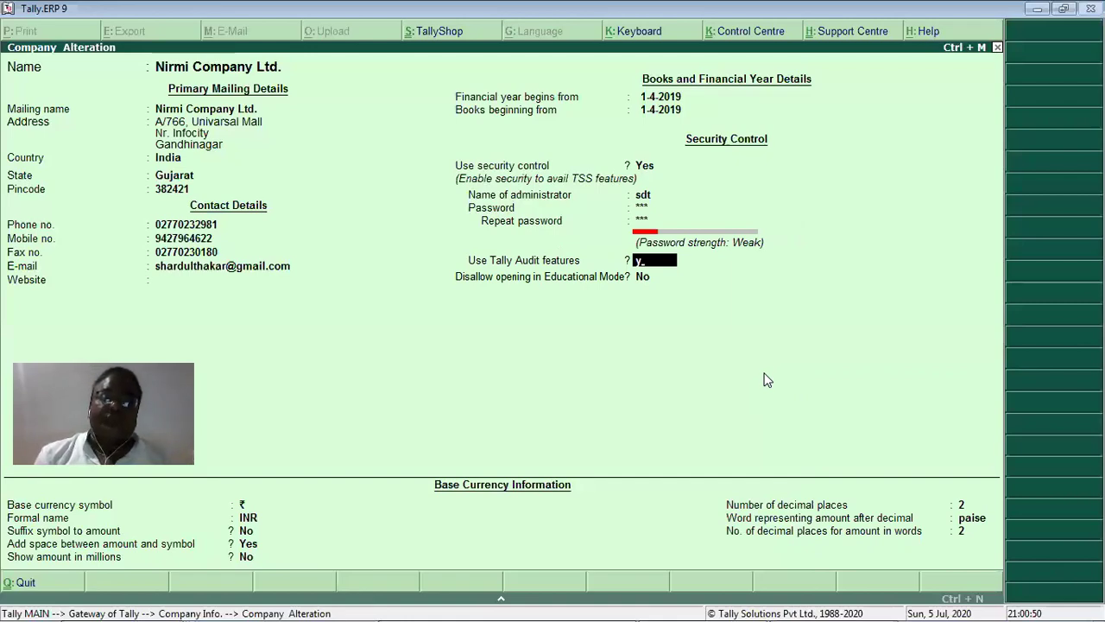
pyautogui.press('Return')
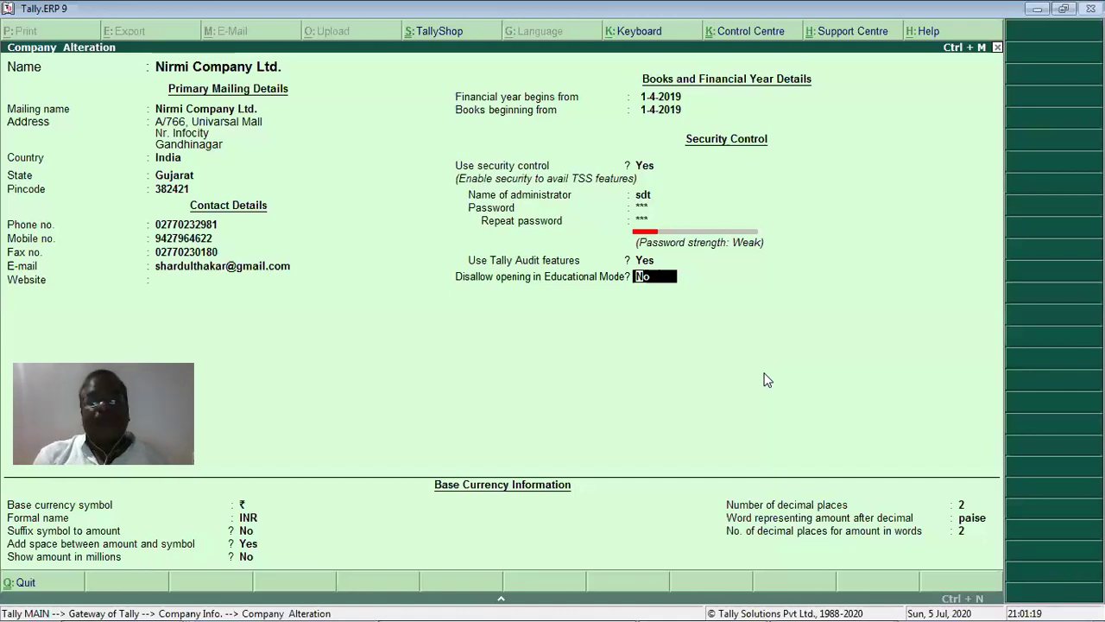
pyautogui.press('Return')
pyautogui.press('Return')
pyautogui.press('Return')
pyautogui.press('Return')
pyautogui.press('Return')
pyautogui.press('Return')
pyautogui.press('Return')
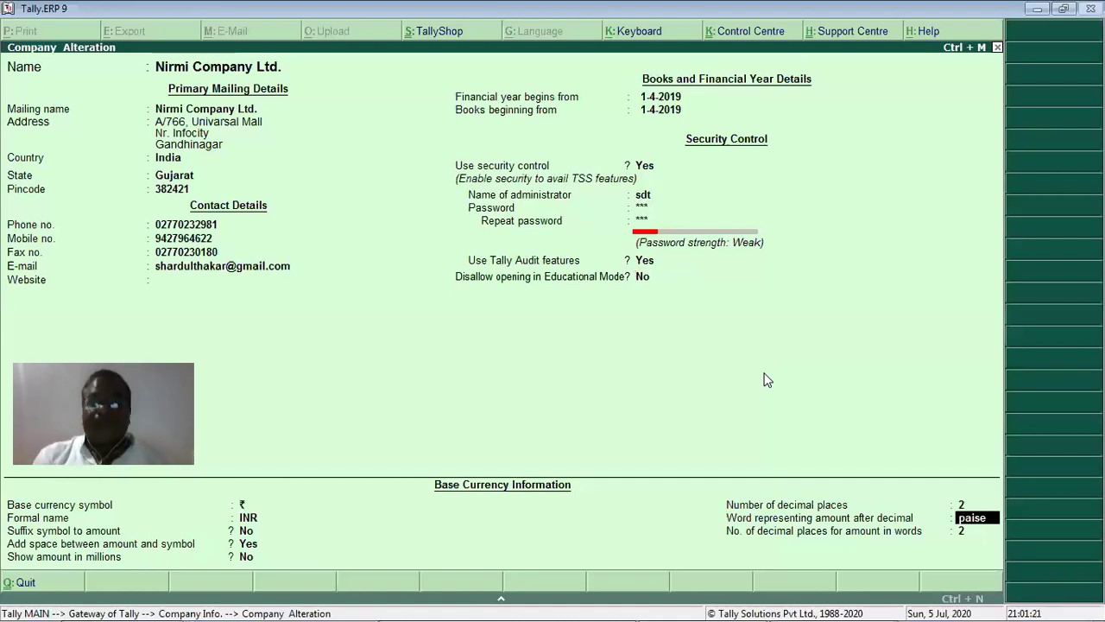
pyautogui.press('Return')
pyautogui.press('Return')
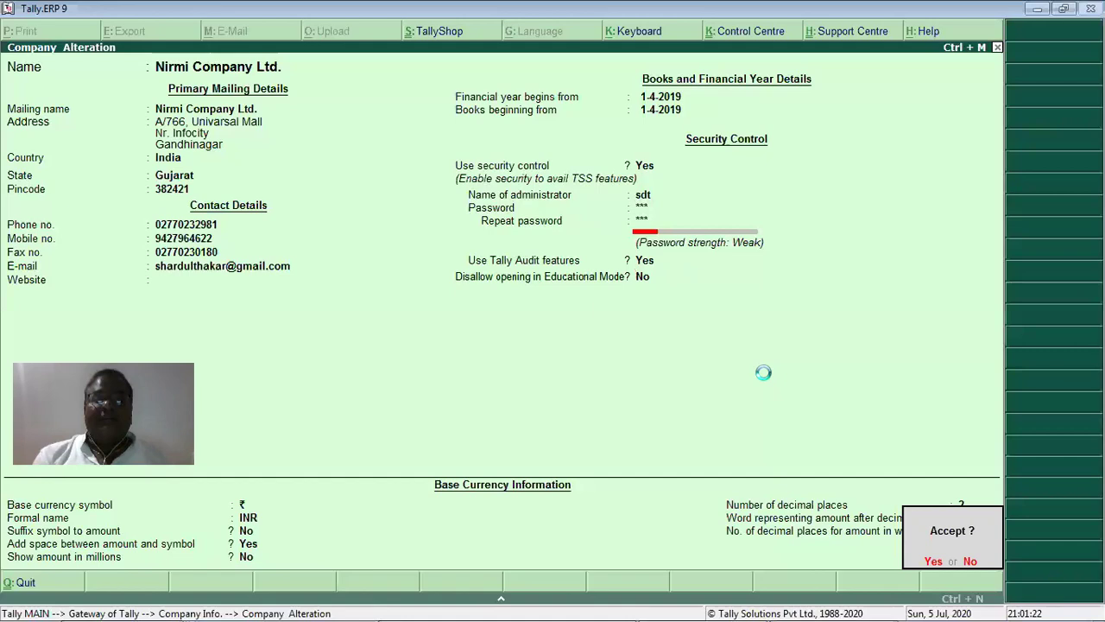
pyautogui.press('Return')
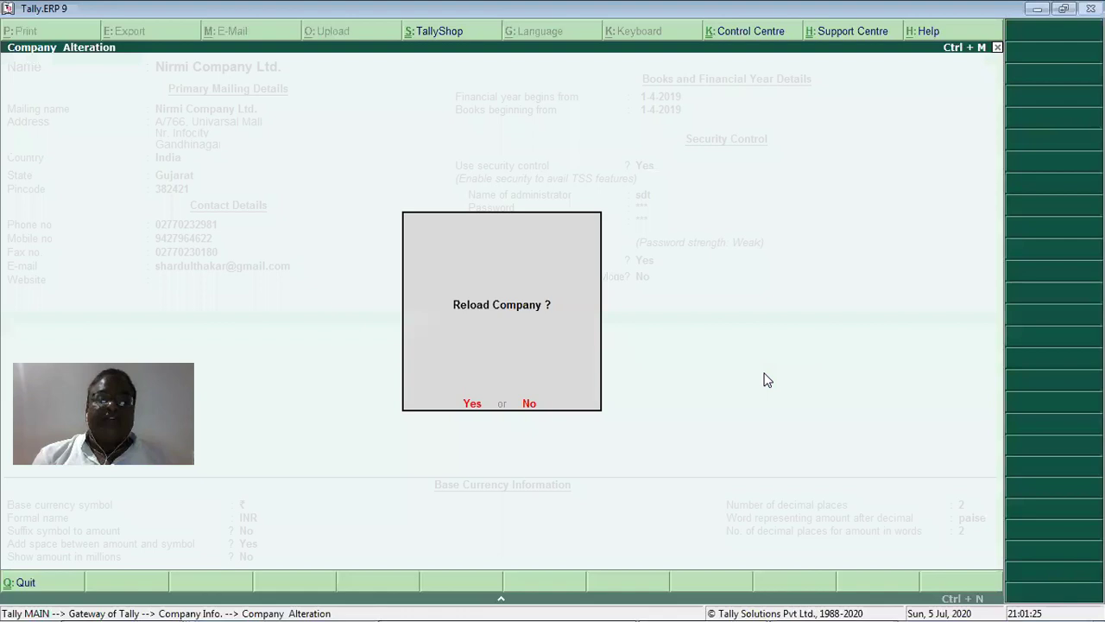
# Reload the company, enter the TallyVault password, log in as administrator, and open Select Company.
pyautogui.press('Return')
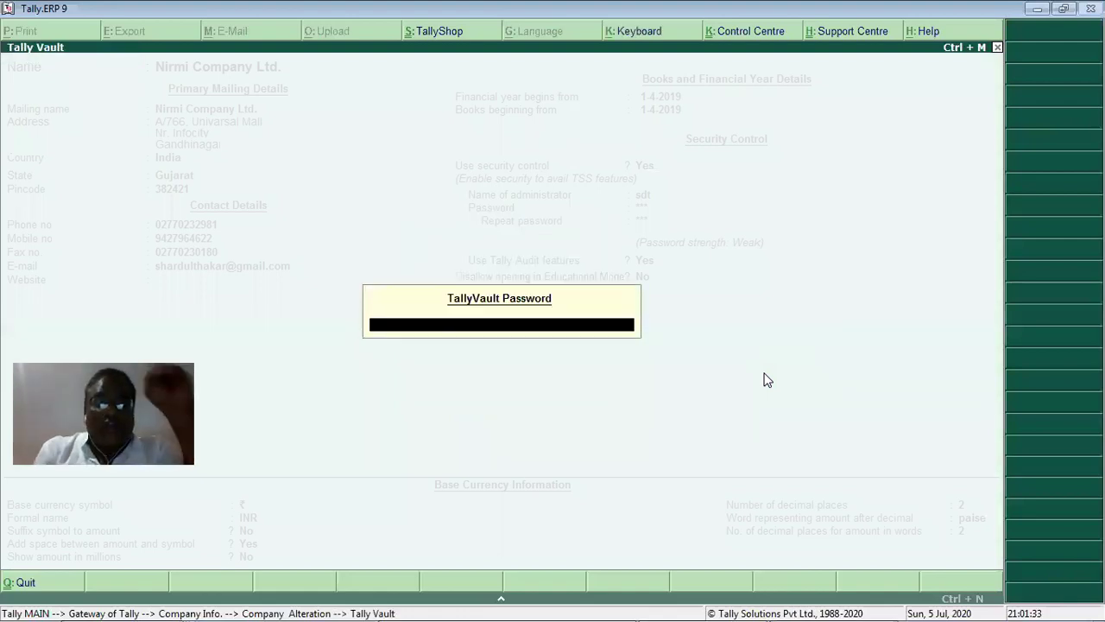
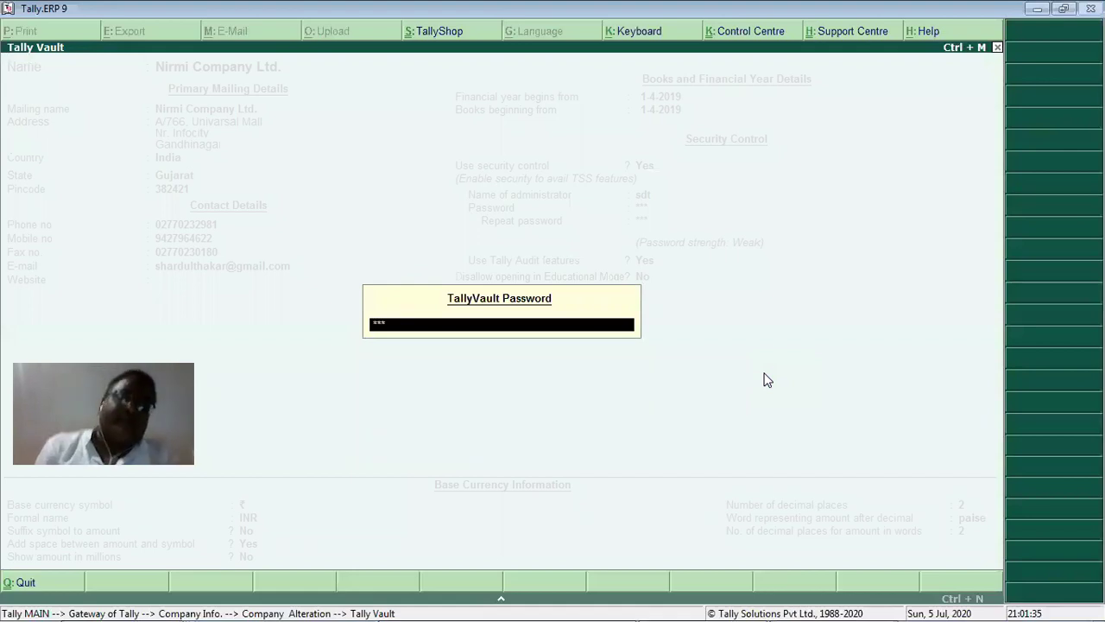
pyautogui.press('Return')
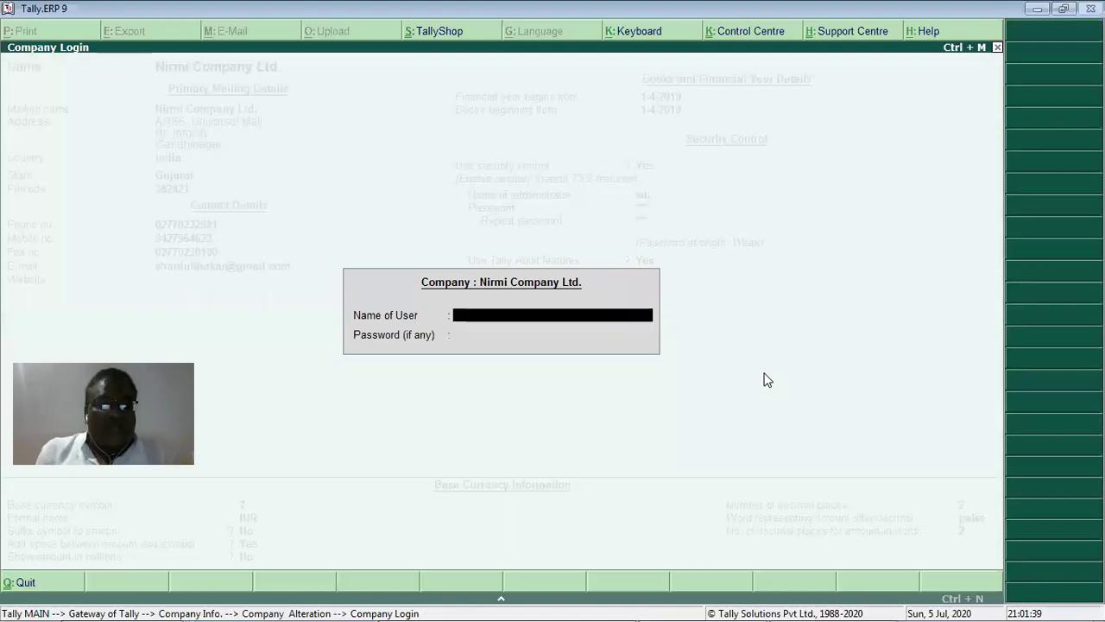
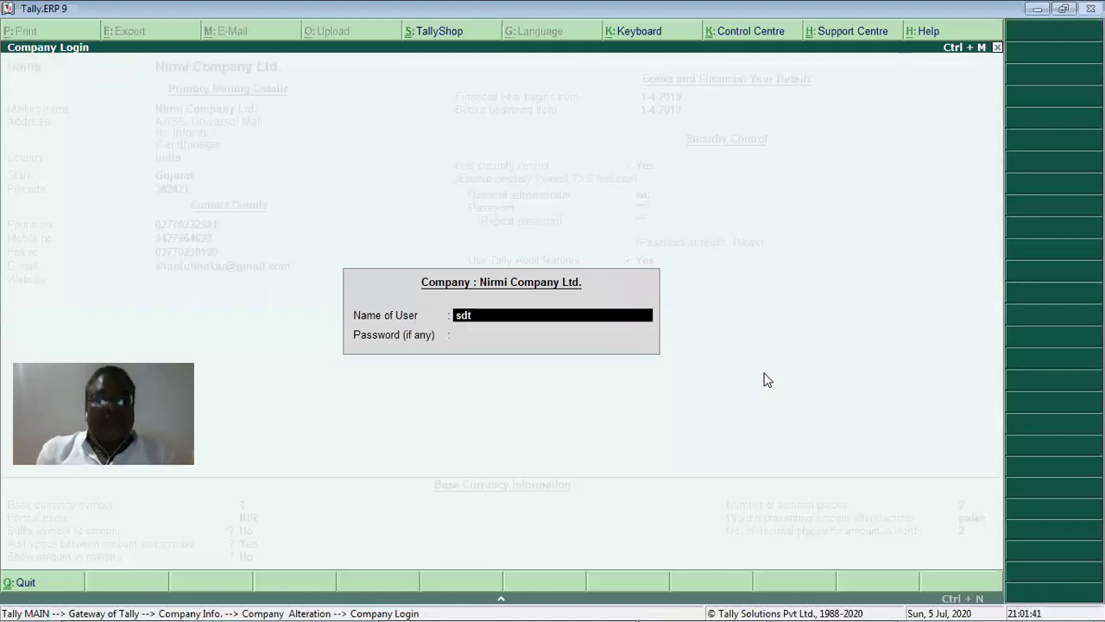
pyautogui.press('Return')
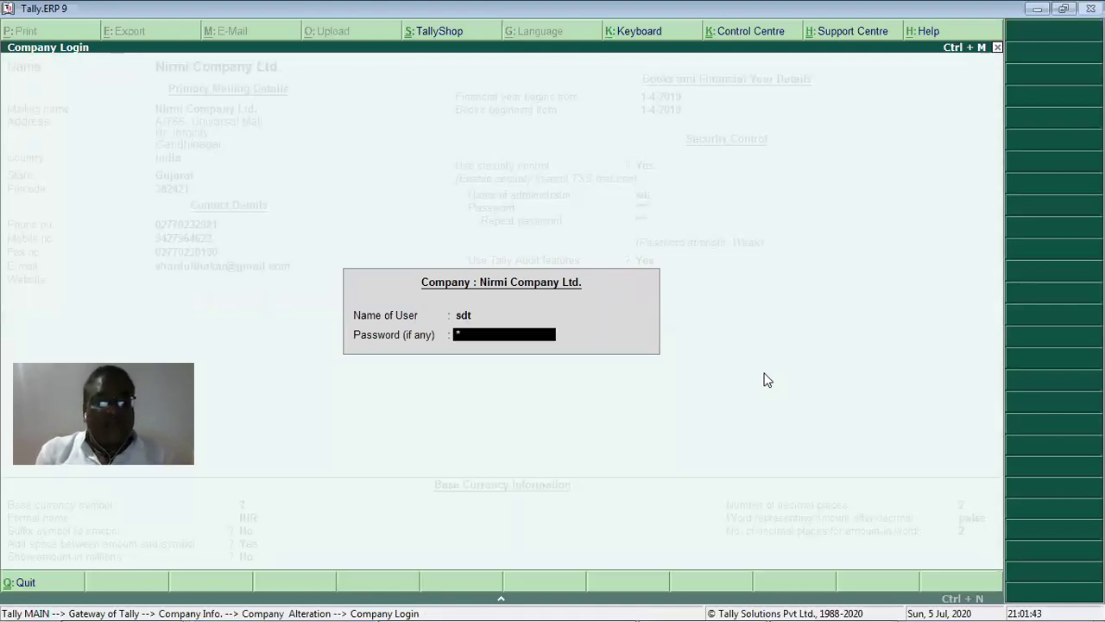
pyautogui.press('Return')
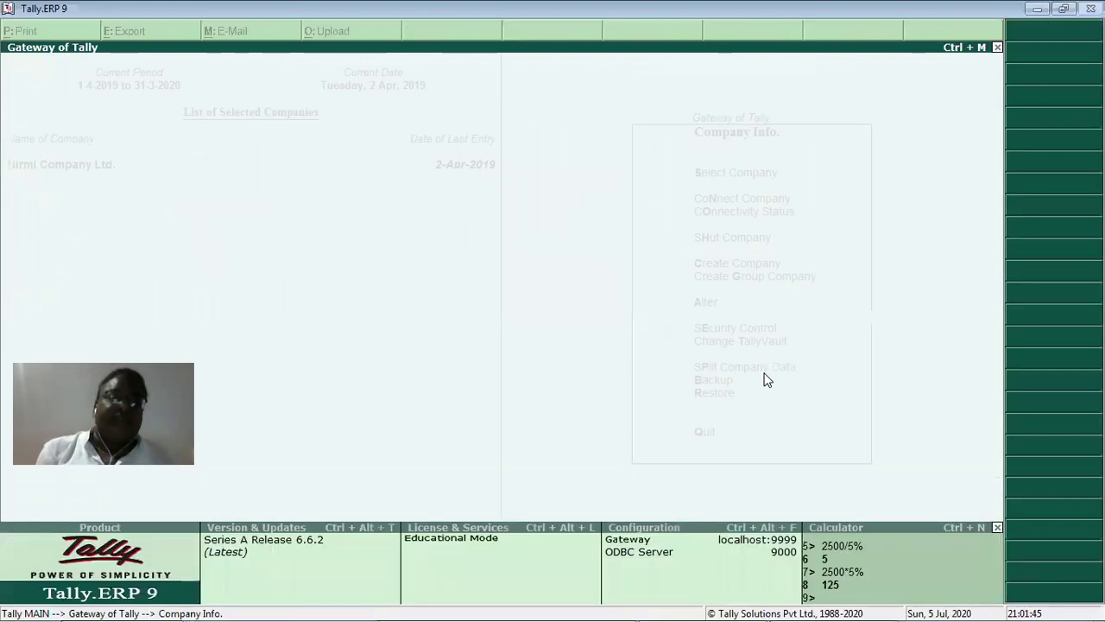
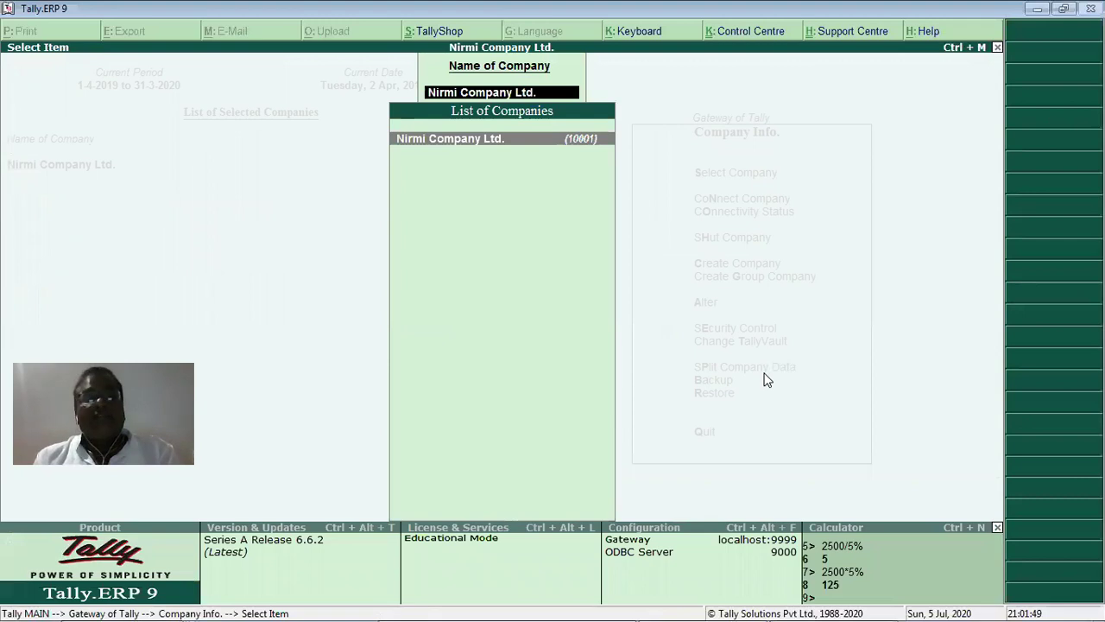
# Load Nirmi Company Ltd. again and move toward the Backup option in Company Info.
pyautogui.press('Return')
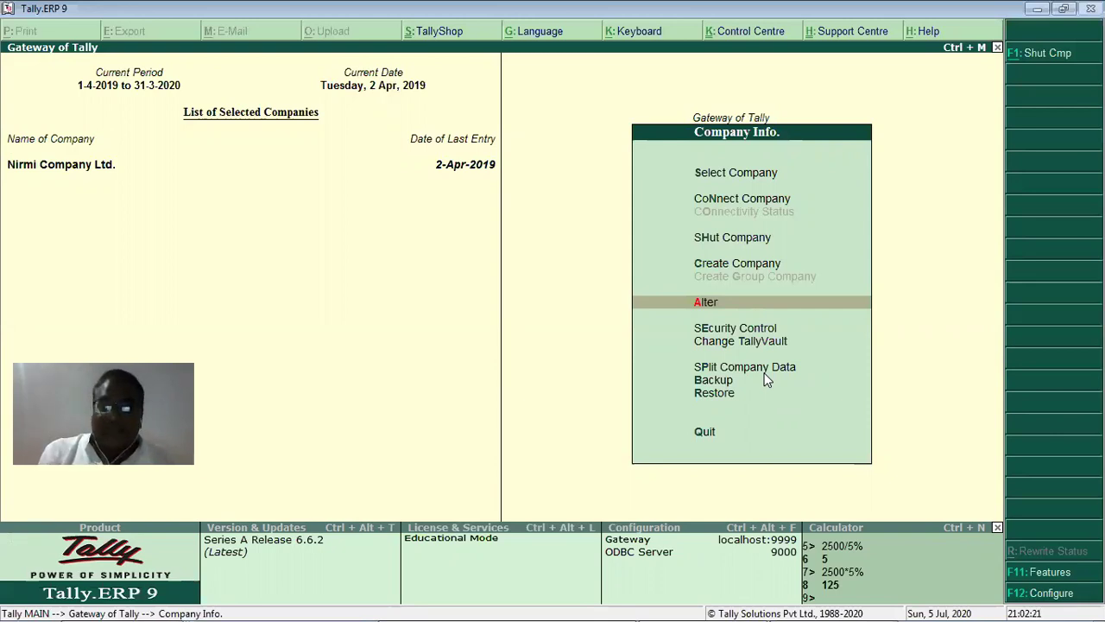
pyautogui.click(764, 373)
pyautogui.press('Down')
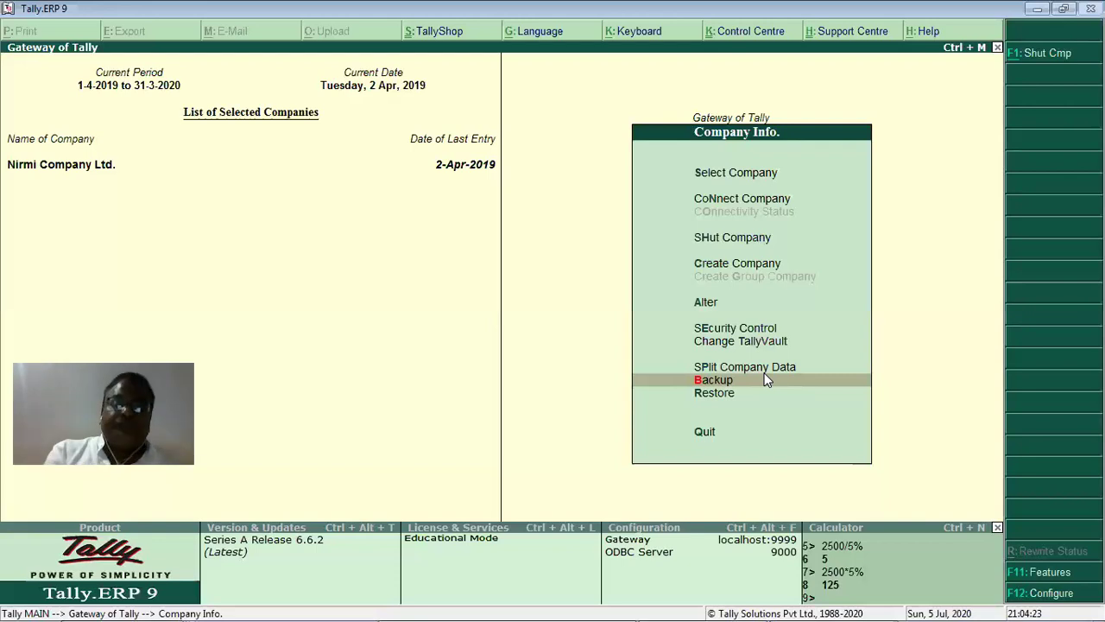
# Fill a backup of companies 10001 and 10000 from C:\Tally.ERP9\Data to C:\, then reject and cancel it.
pyautogui.click(765, 379)
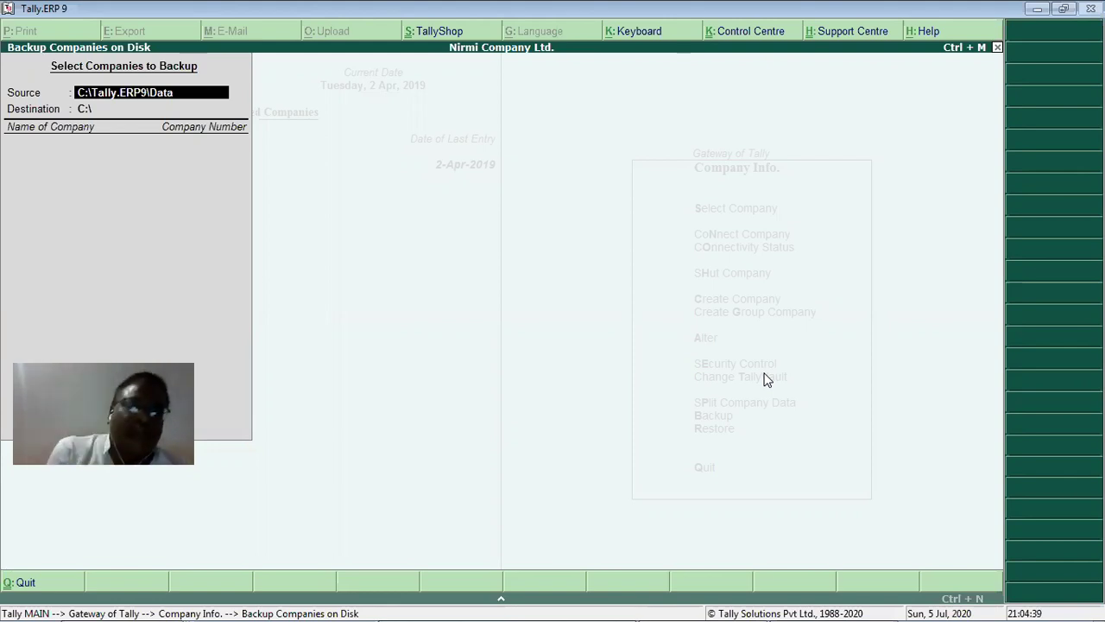
pyautogui.press('Return')
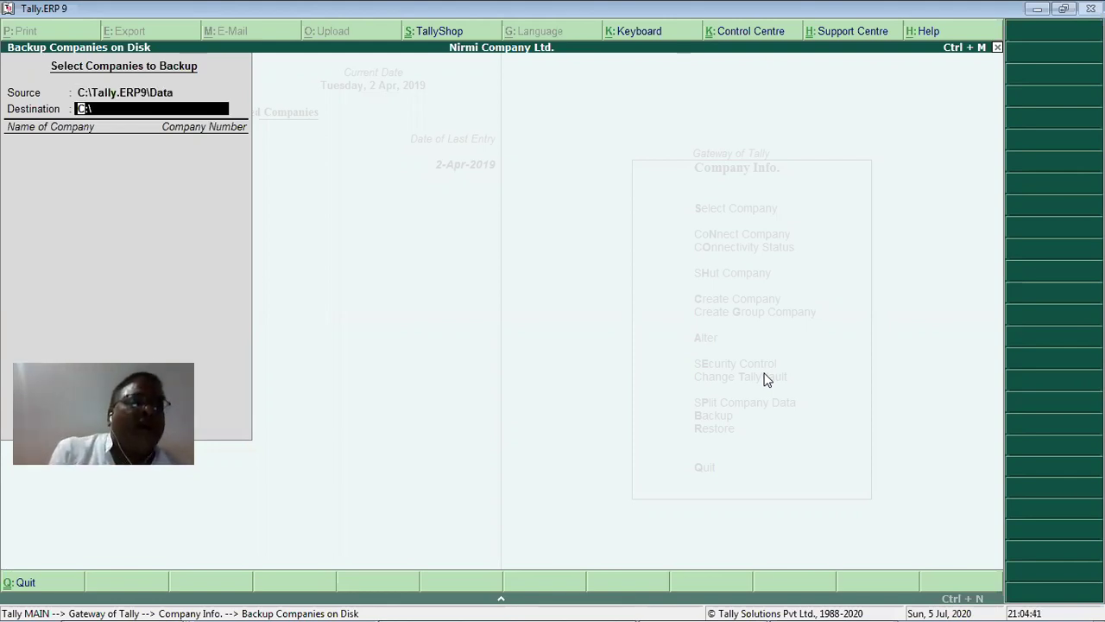
pyautogui.press('Return')
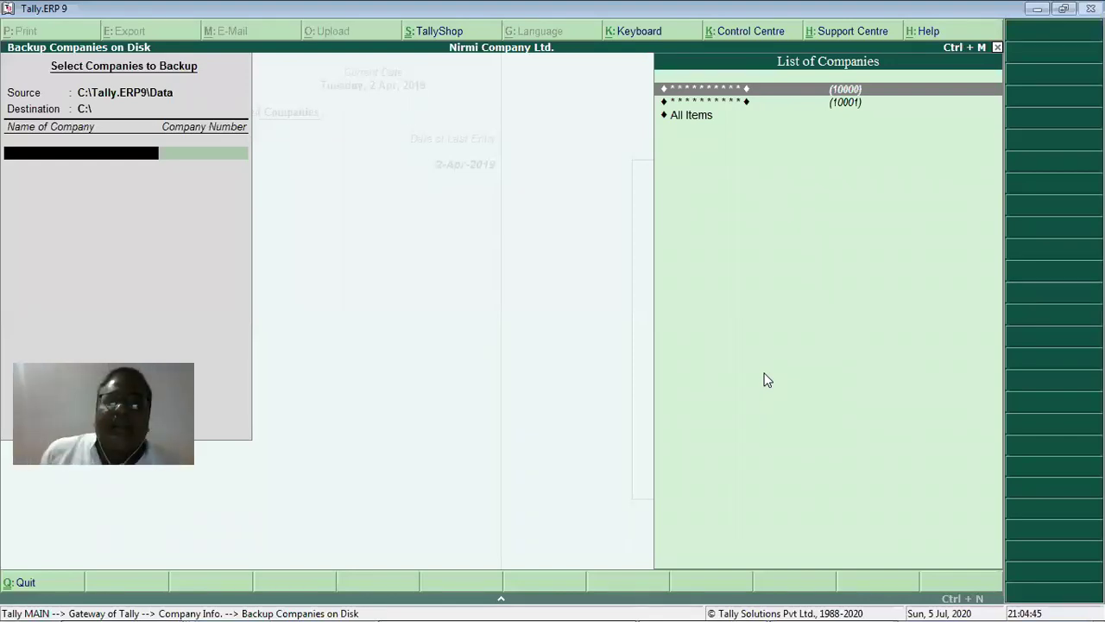
pyautogui.press('Down')
pyautogui.press('Down')
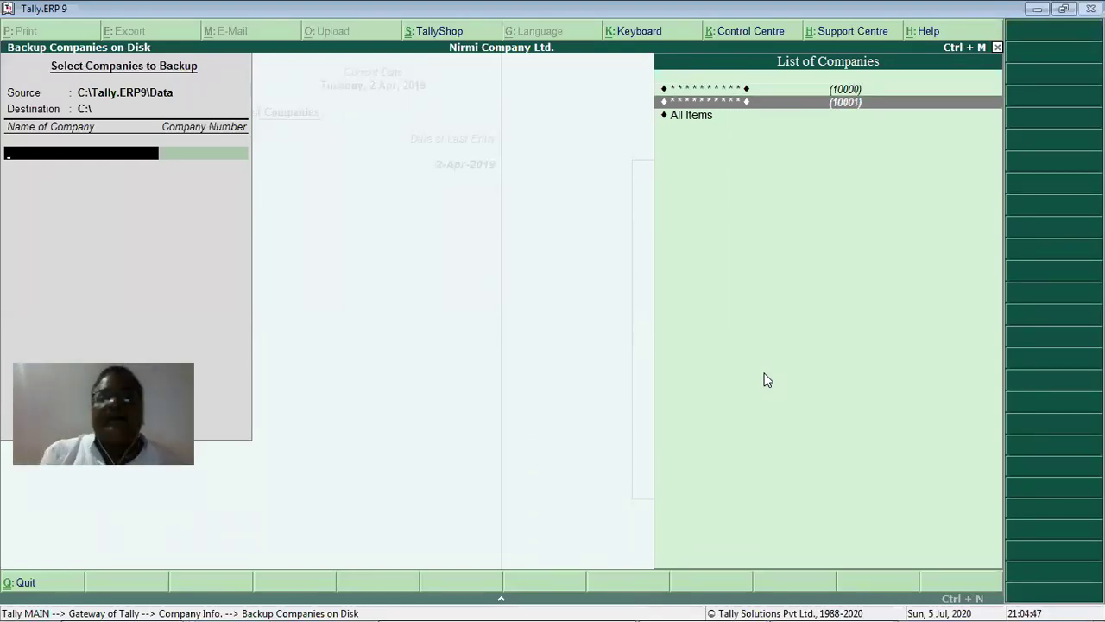
pyautogui.press('Up')
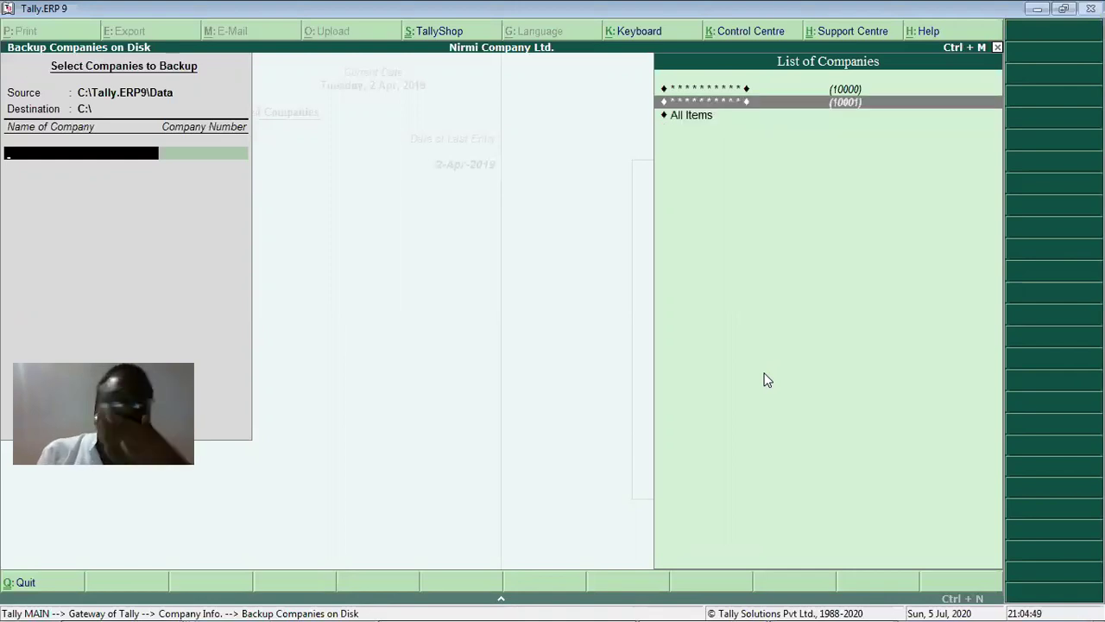
pyautogui.press('Return')
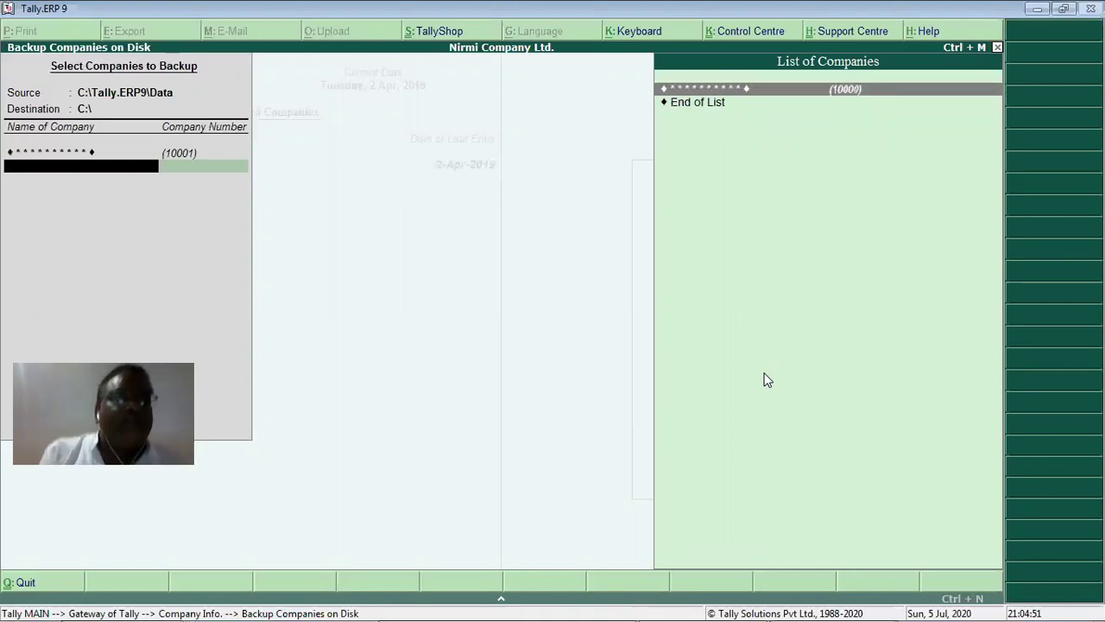
pyautogui.press('Return')
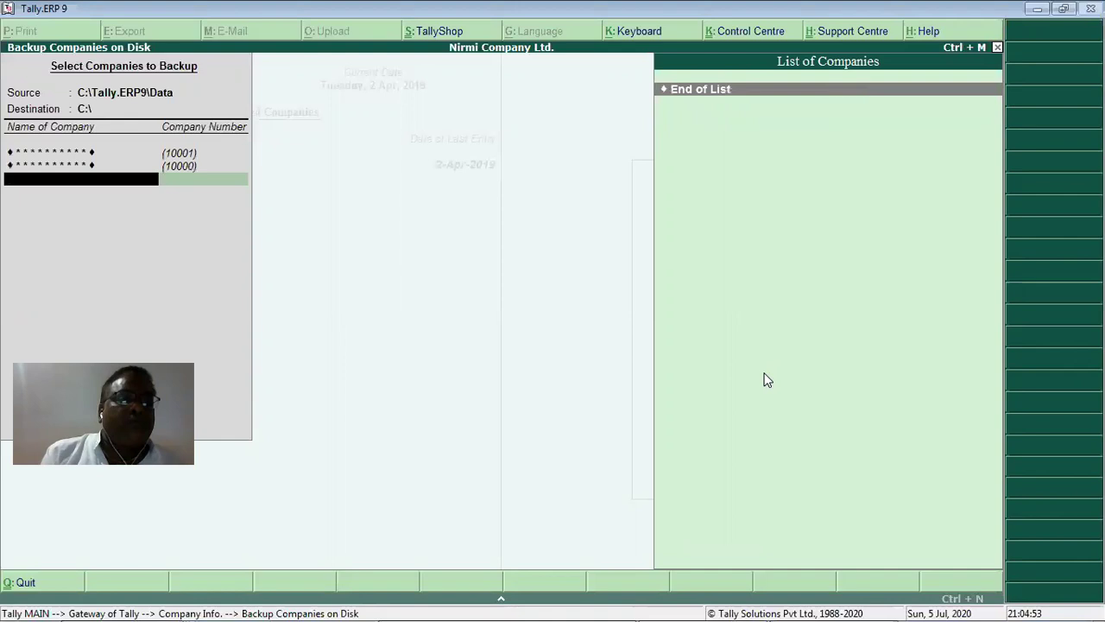
pyautogui.press('Return')
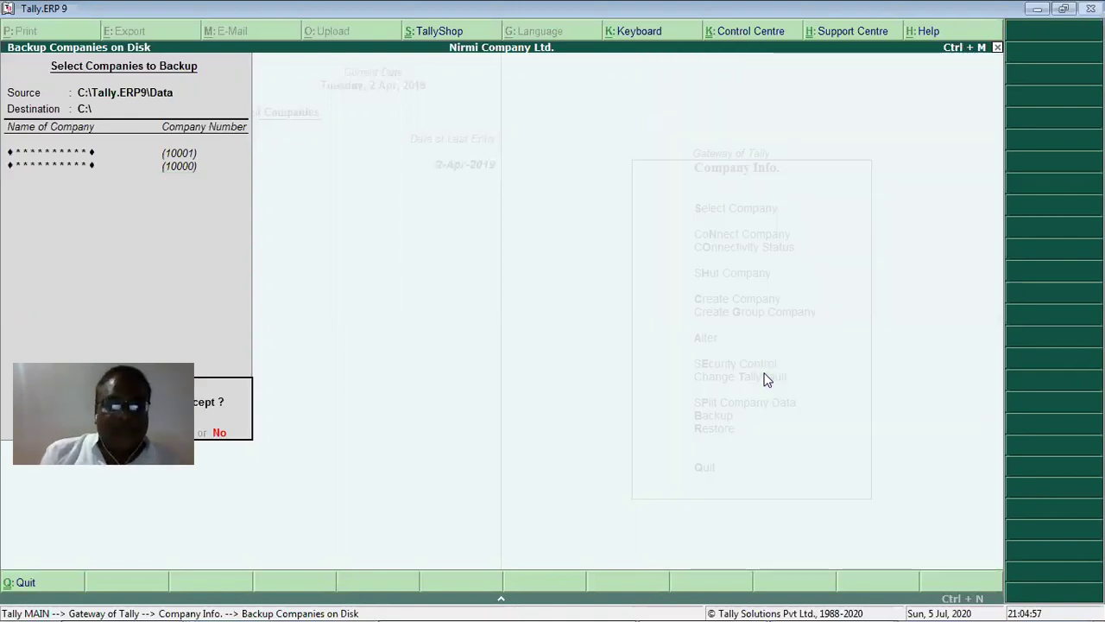
pyautogui.press('n')
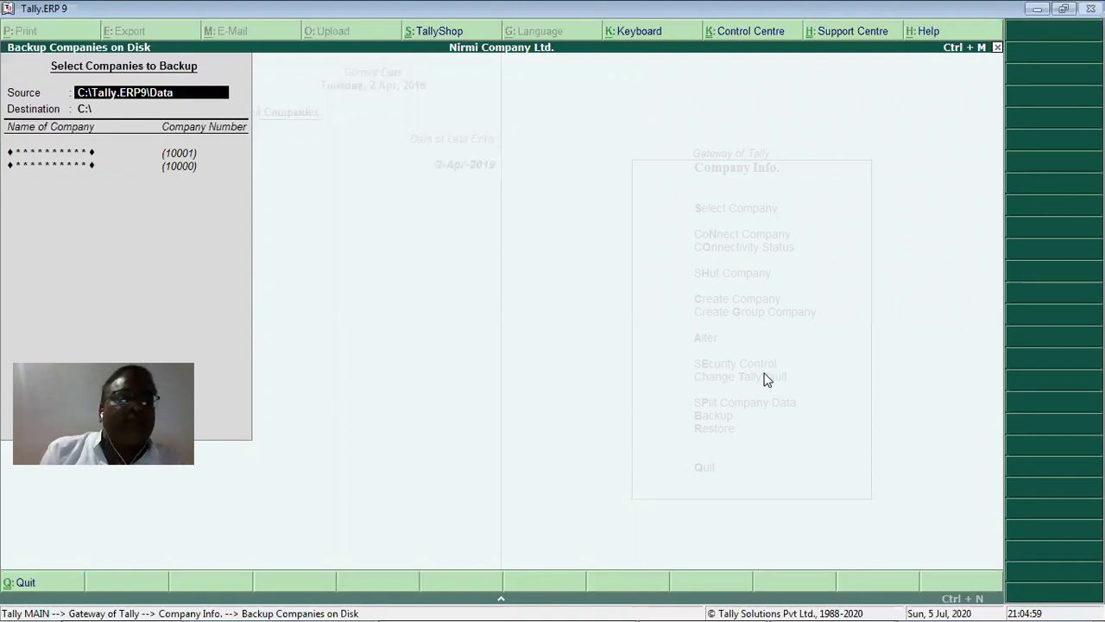
pyautogui.press('Return')
pyautogui.press('Return')
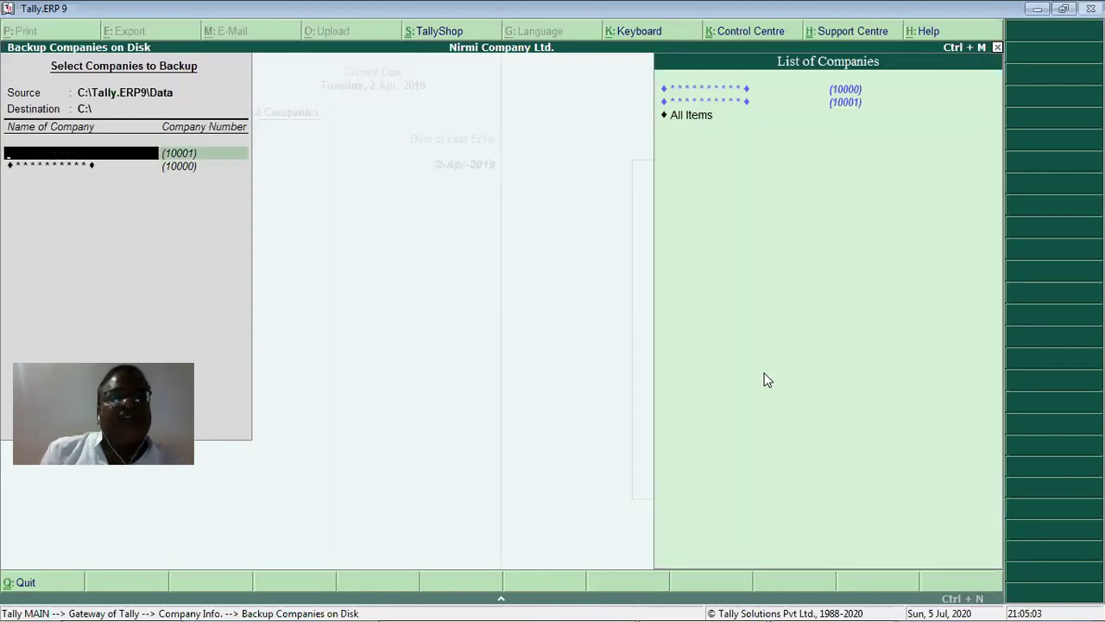
pyautogui.press('Escape')
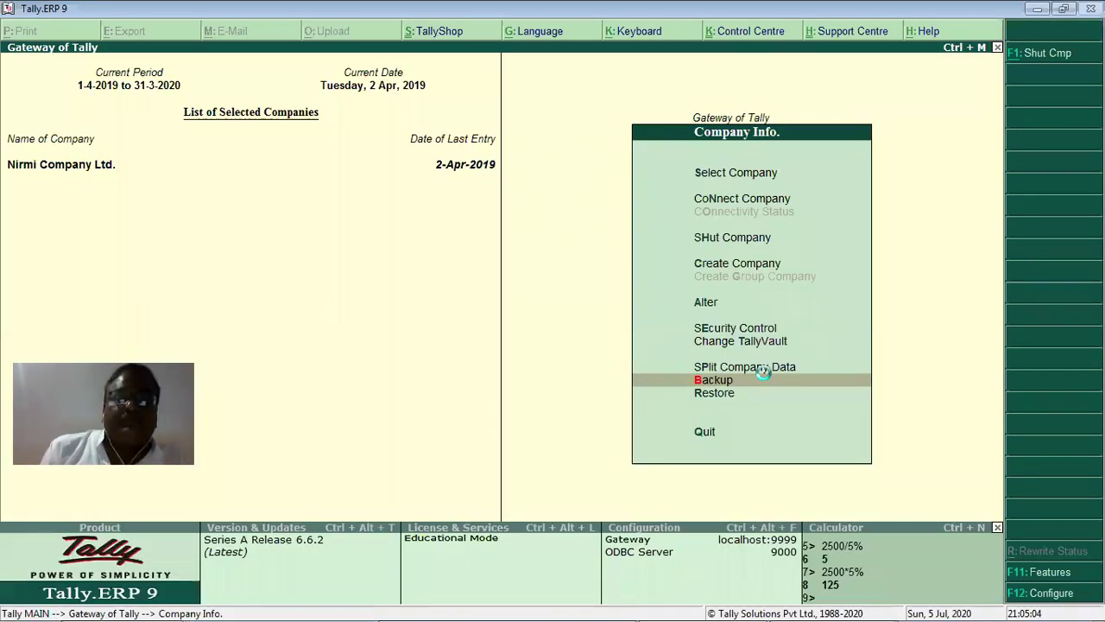
# Redo the backup selecting companies 10001 and 10000, and accept it.
pyautogui.click(765, 378)
pyautogui.press('Return')
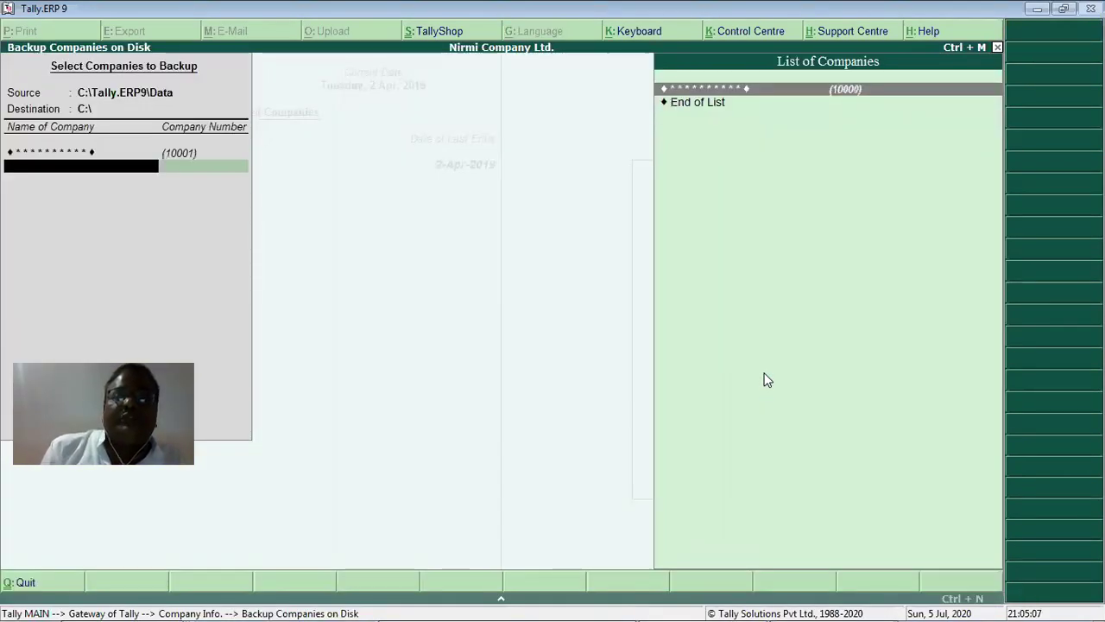
pyautogui.press('Down')
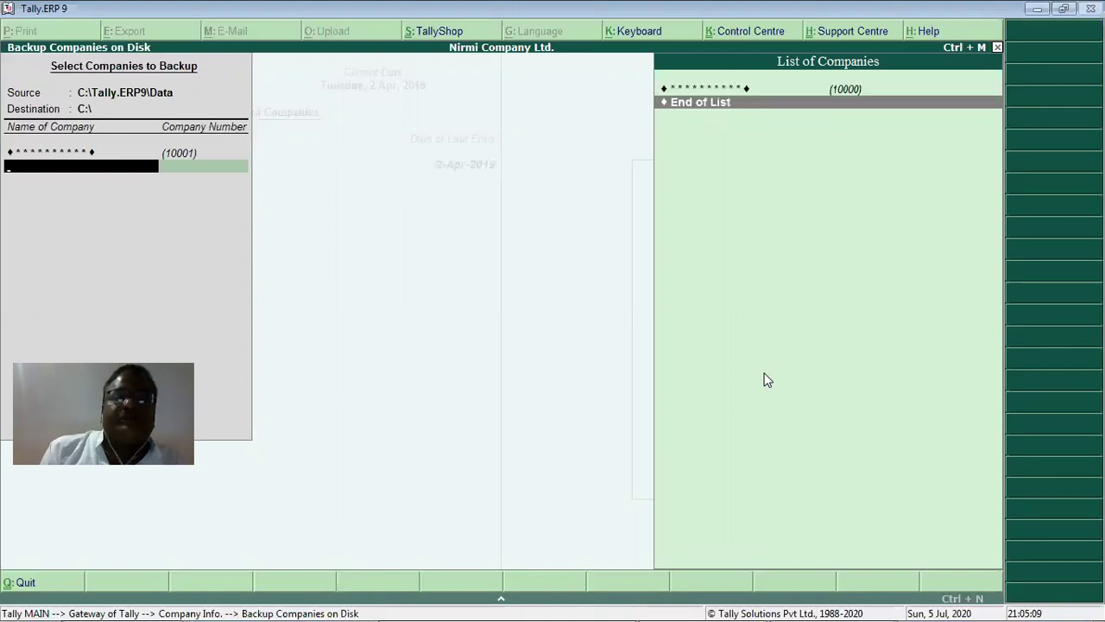
pyautogui.press('Up')
pyautogui.press('Return')
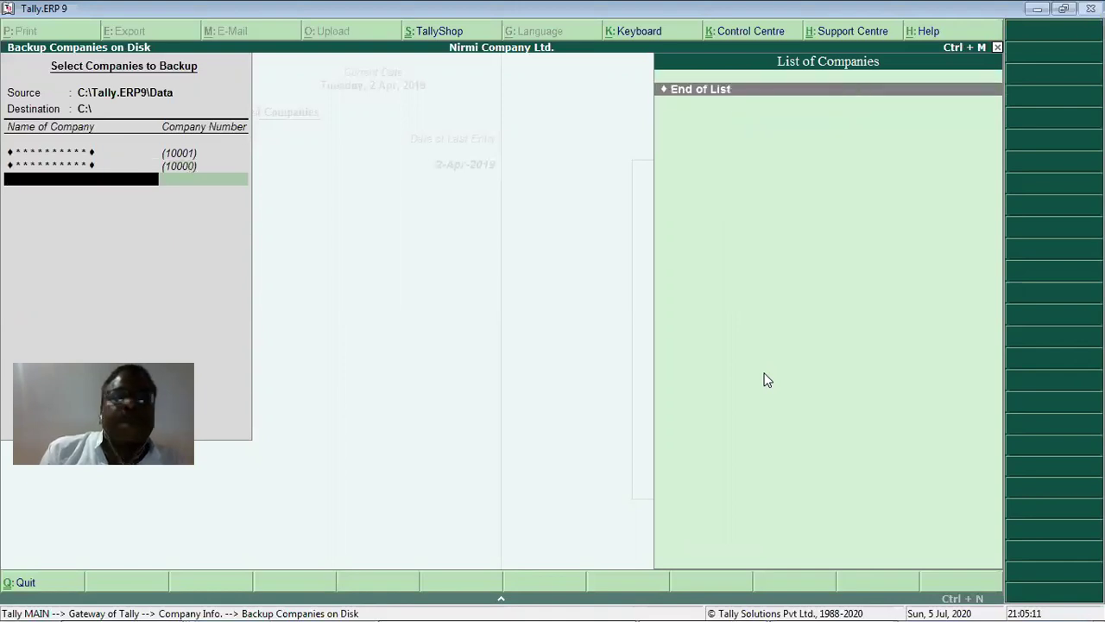
pyautogui.press('Return')
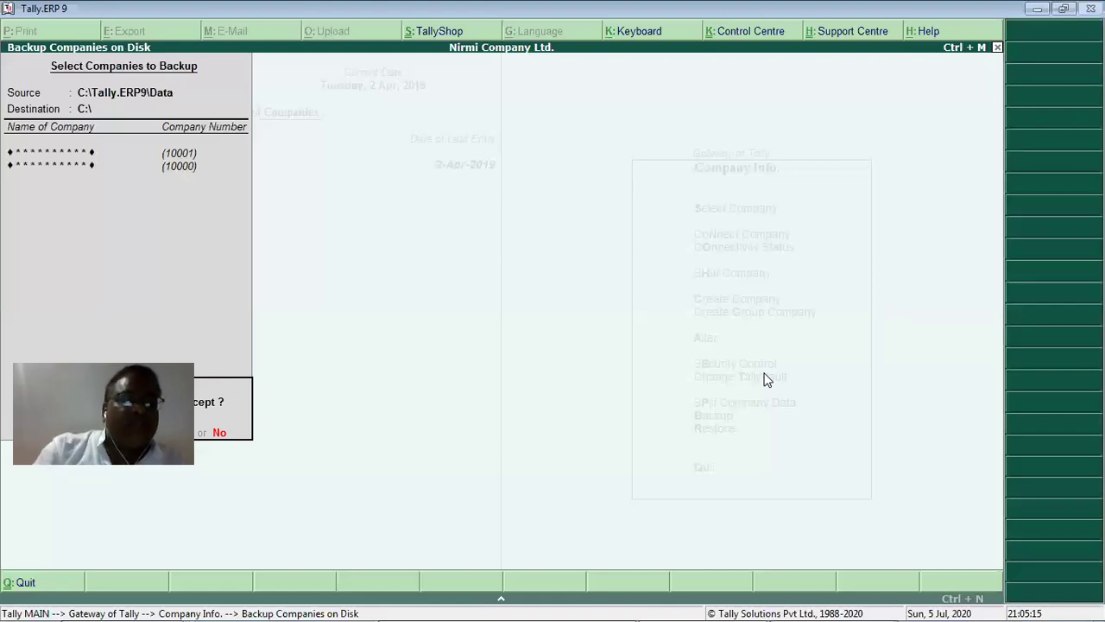
pyautogui.moveTo(93, 603)
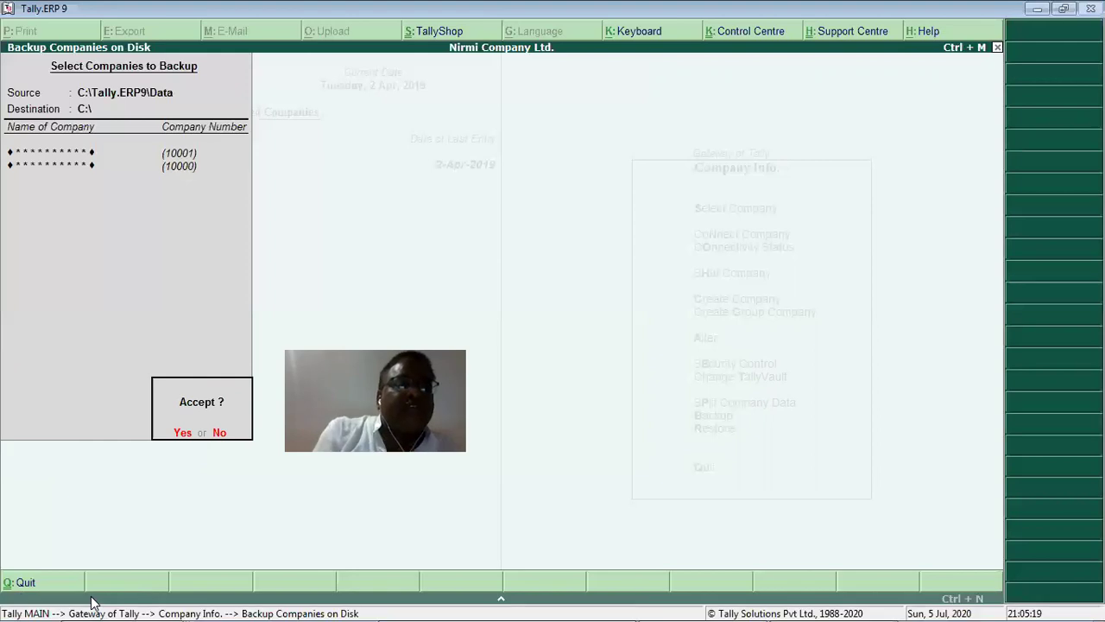
pyautogui.press('Return')
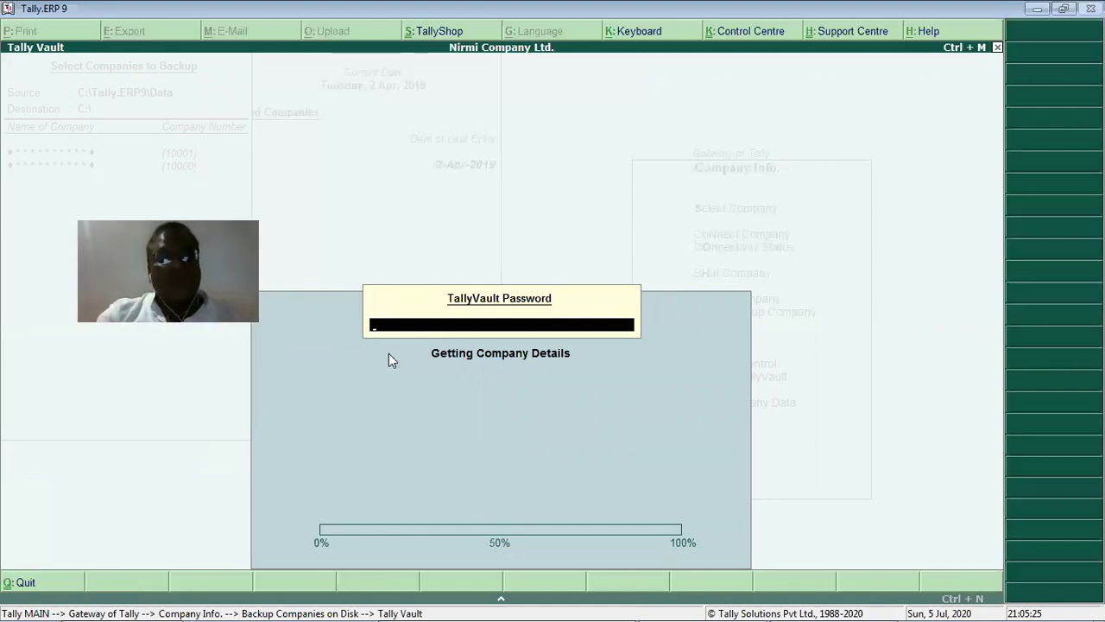
# Enter the TallyVault password to run the backup, then minimize and restore the Tally window.
pyautogui.write('***')
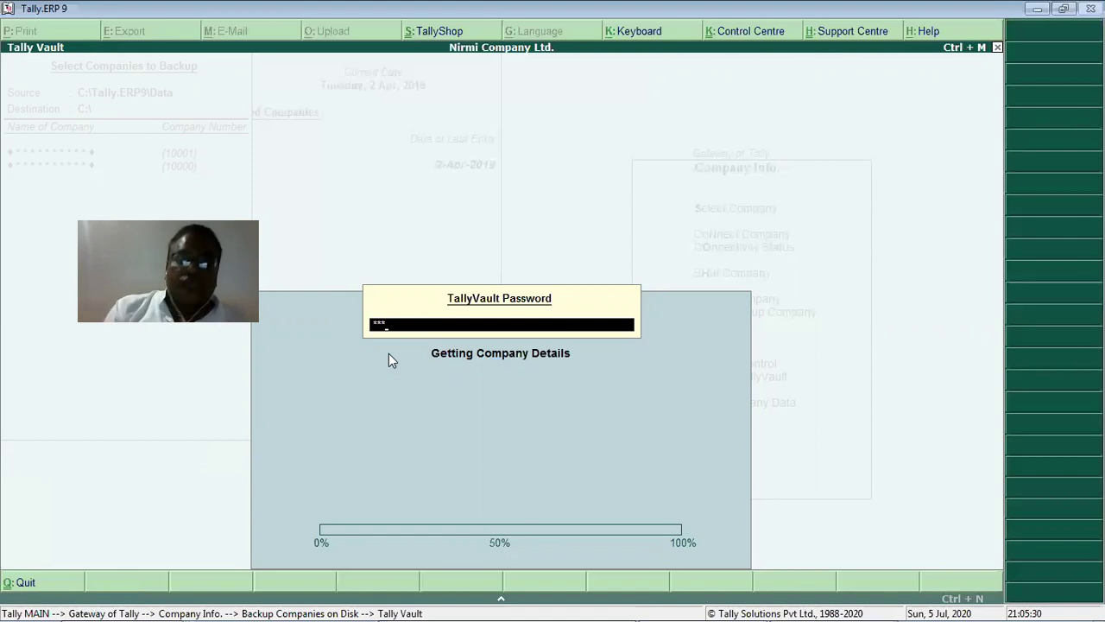
pyautogui.press('Return')
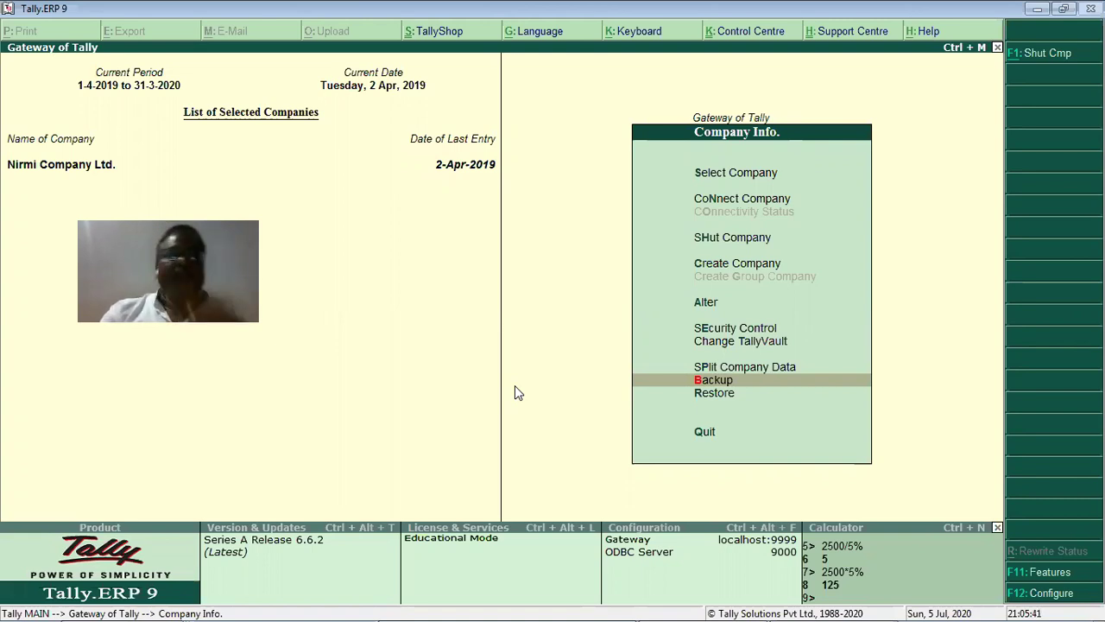
pyautogui.click(1037, 9)
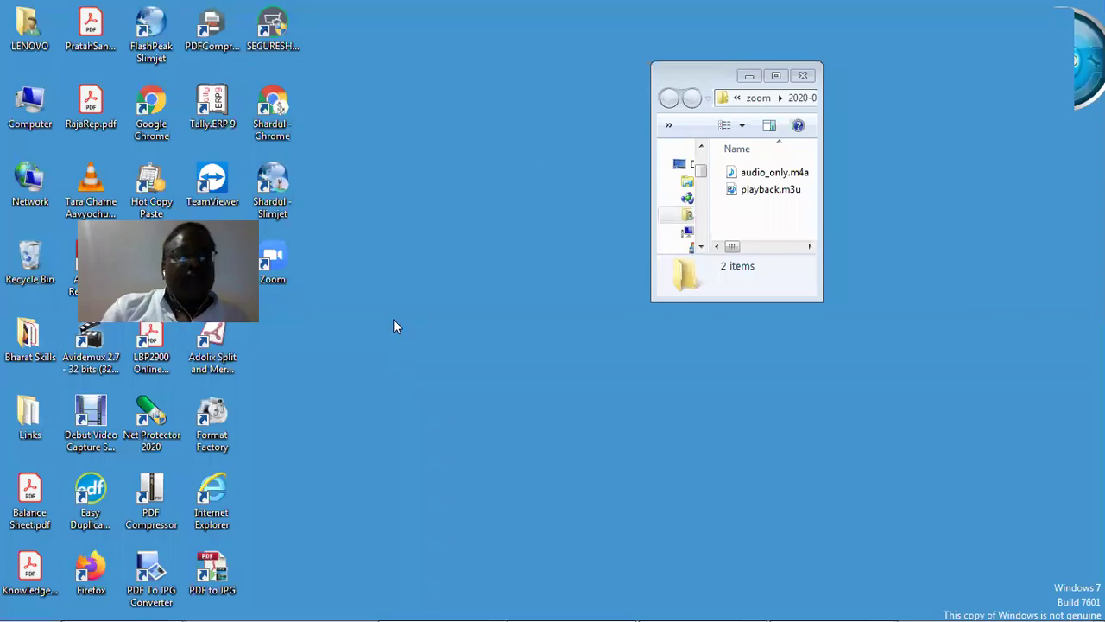
pyautogui.moveTo(757, 604)
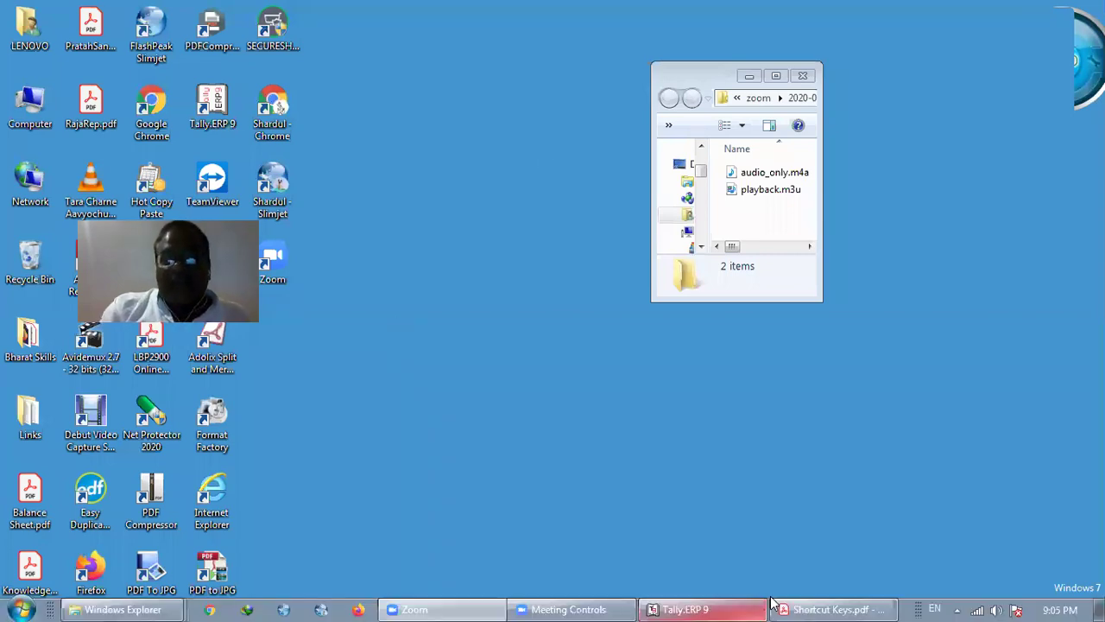
pyautogui.click(706, 607)
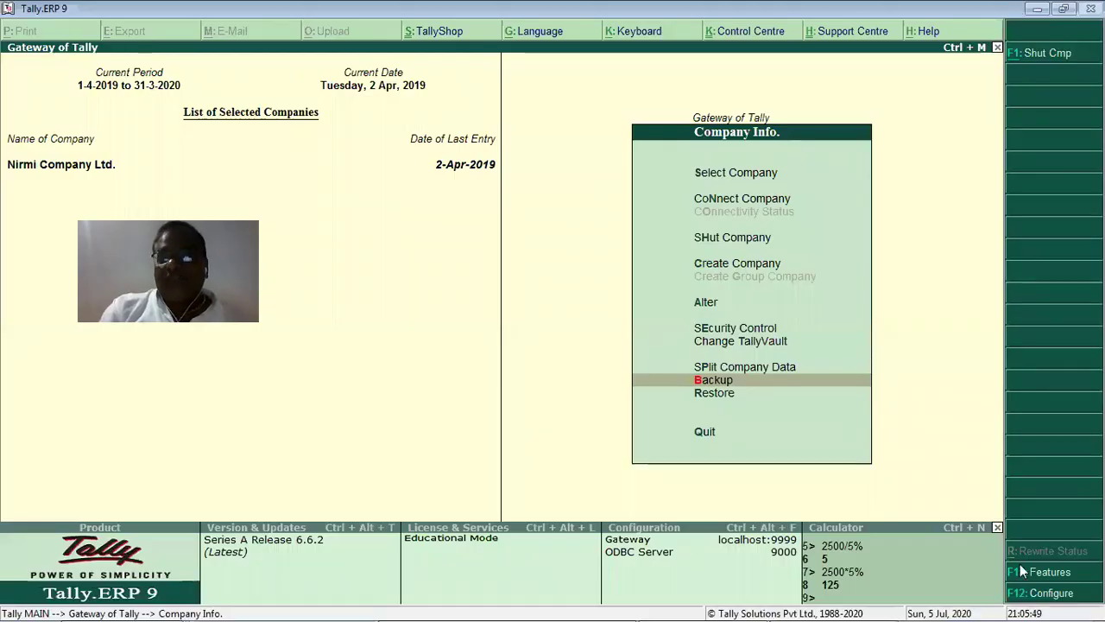
# Browse the Company Features categories, open Accounting Features, and leave it without saving.
pyautogui.click(1053, 570)
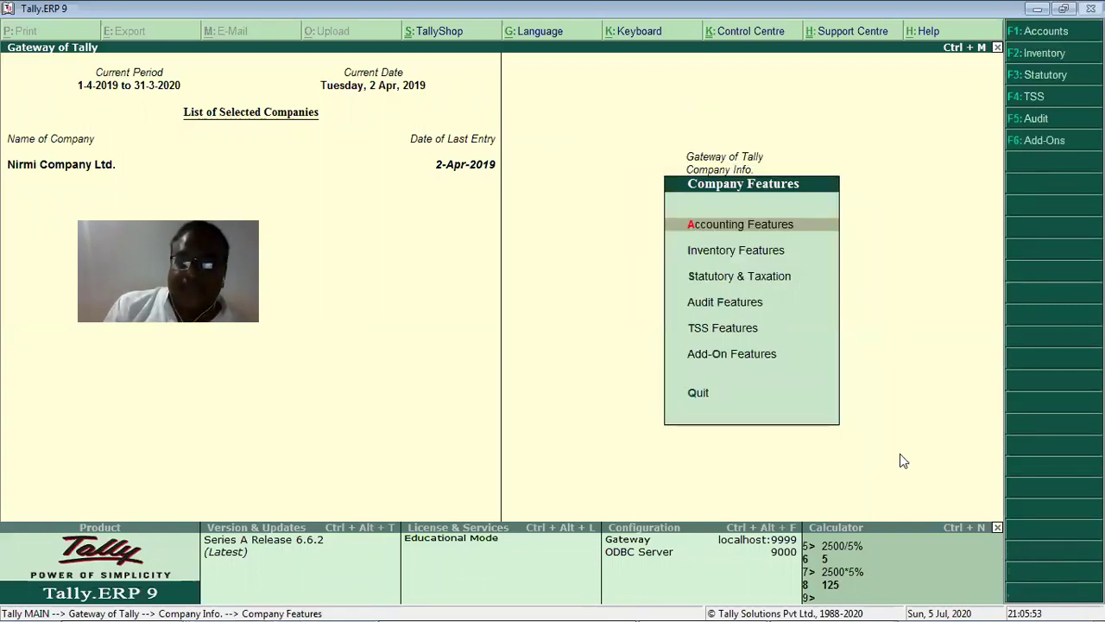
pyautogui.press('t')
pyautogui.press('s')
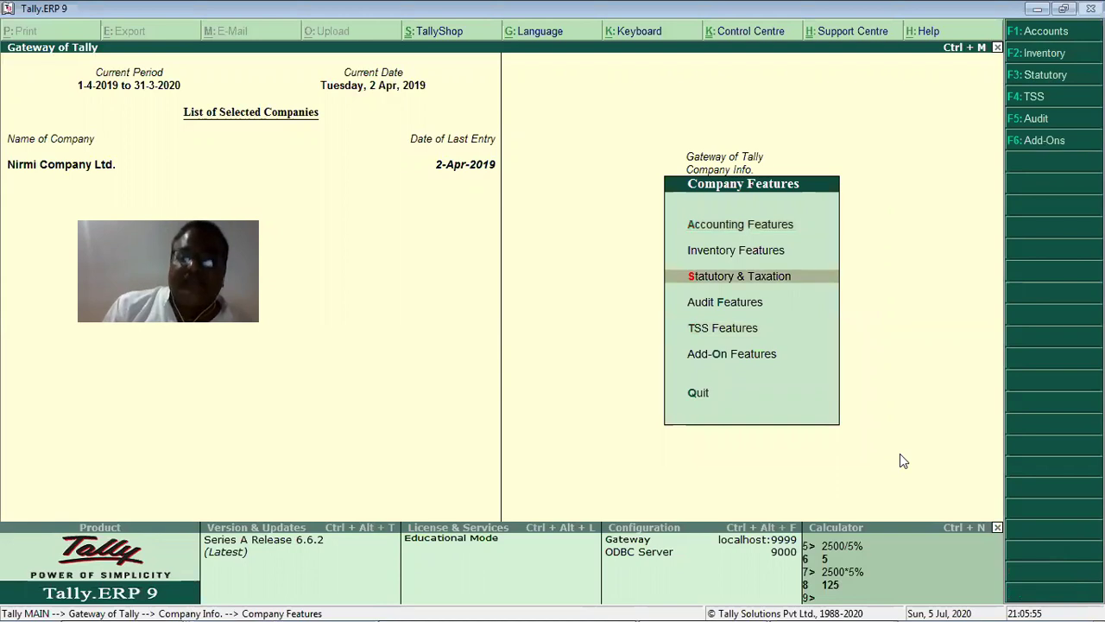
pyautogui.press('t')
pyautogui.press('s')
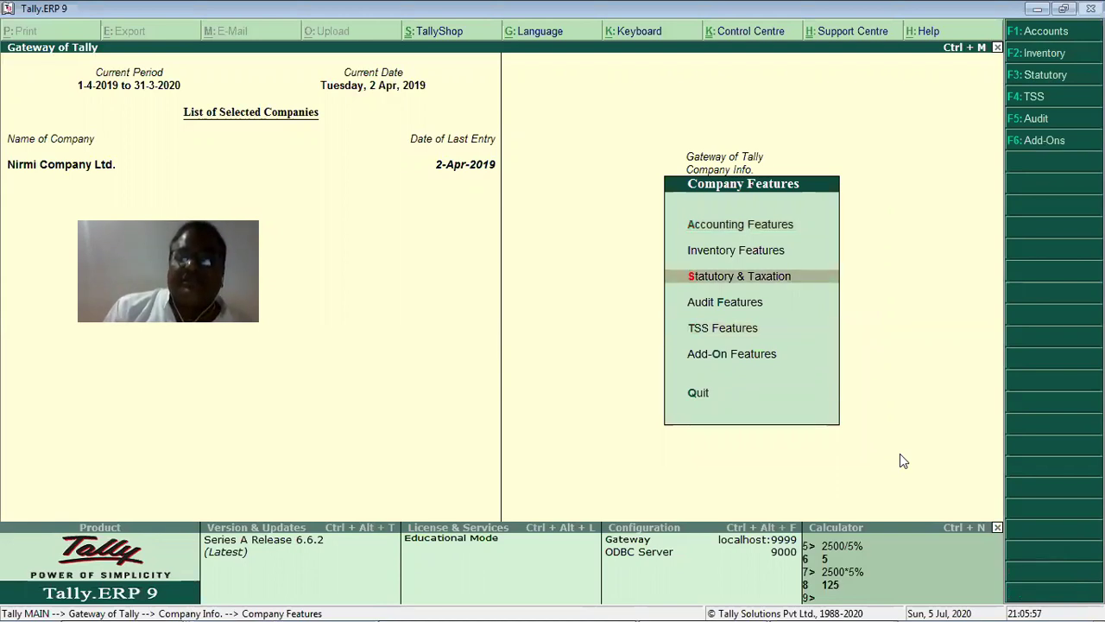
pyautogui.press('a')
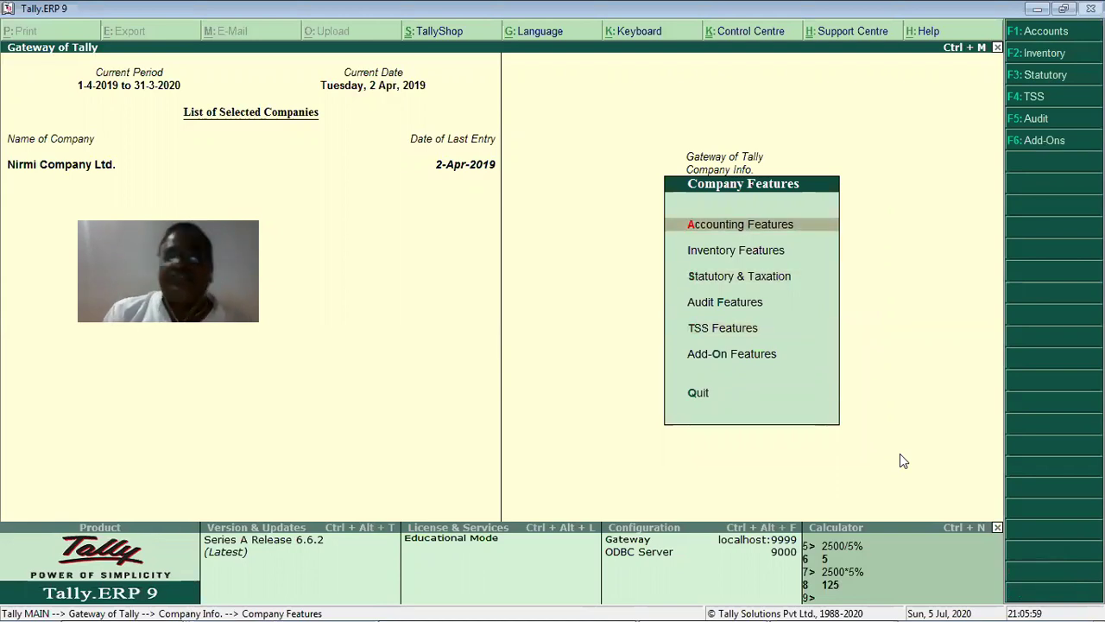
pyautogui.press('Return')
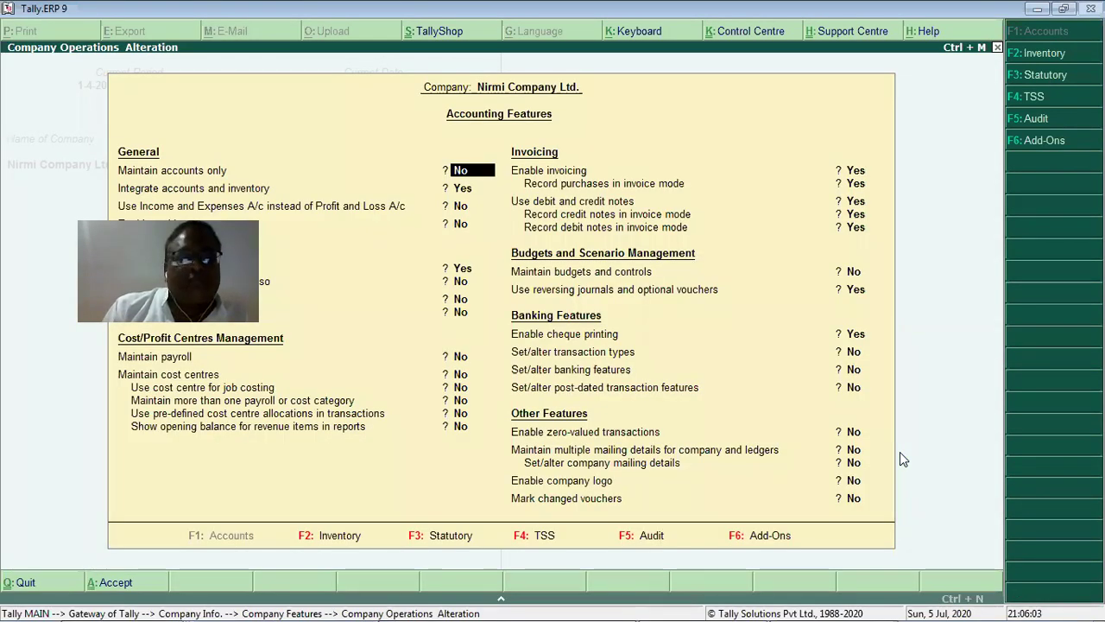
pyautogui.press('Escape')
pyautogui.press('y')
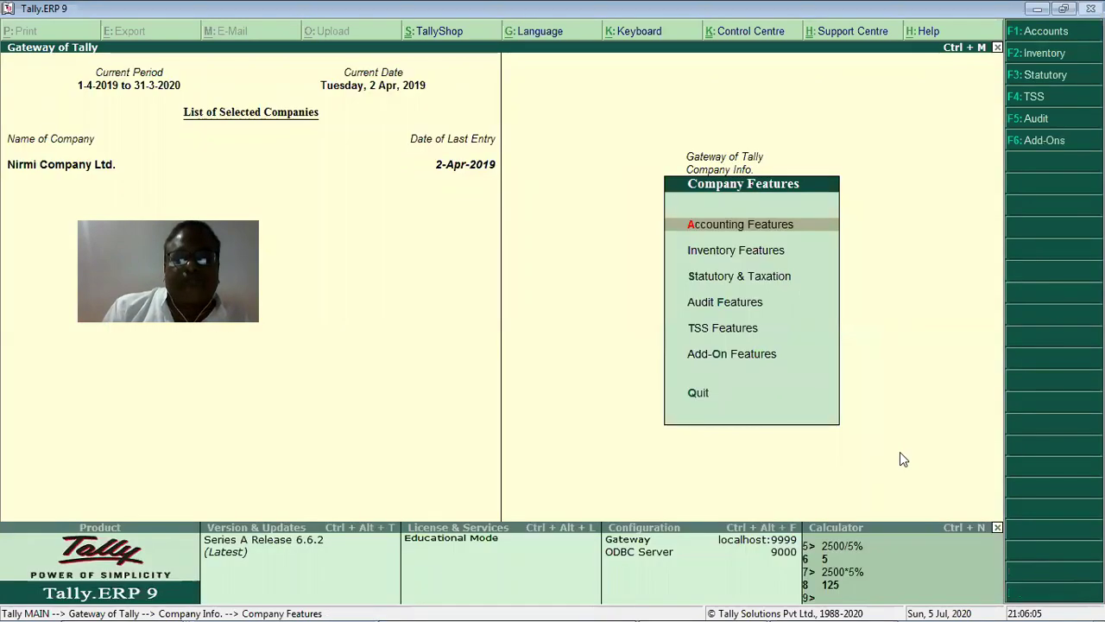
# View Inventory Features and Statutory & Taxation settings, then return to Company Info.
pyautogui.press('Down')
pyautogui.press('Return')
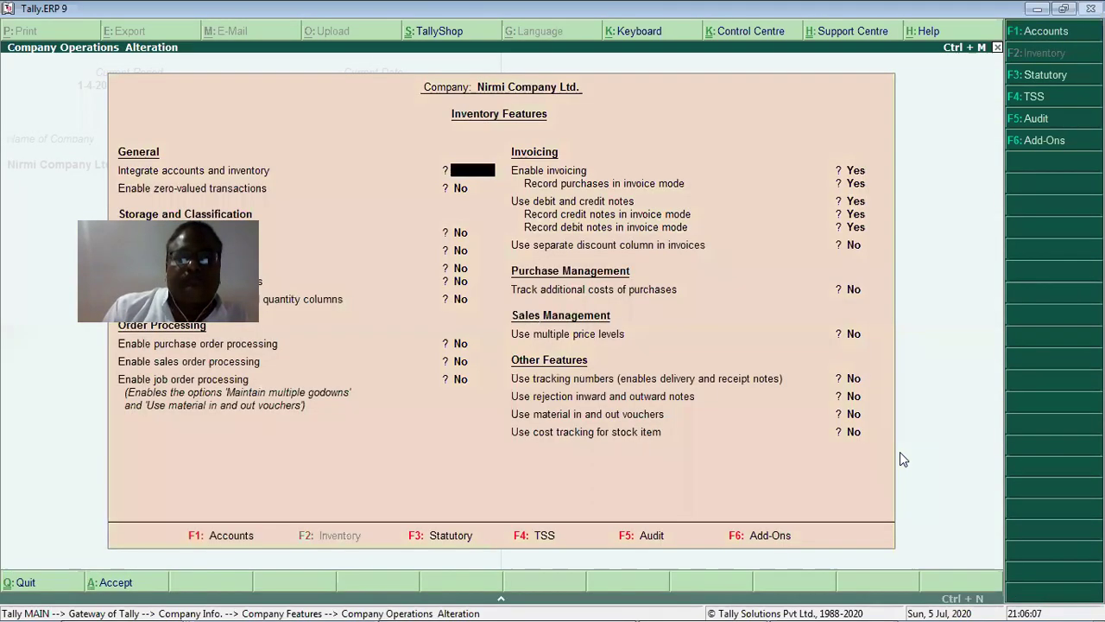
pyautogui.hotkey('ctrl', 'a')
pyautogui.press('Return')
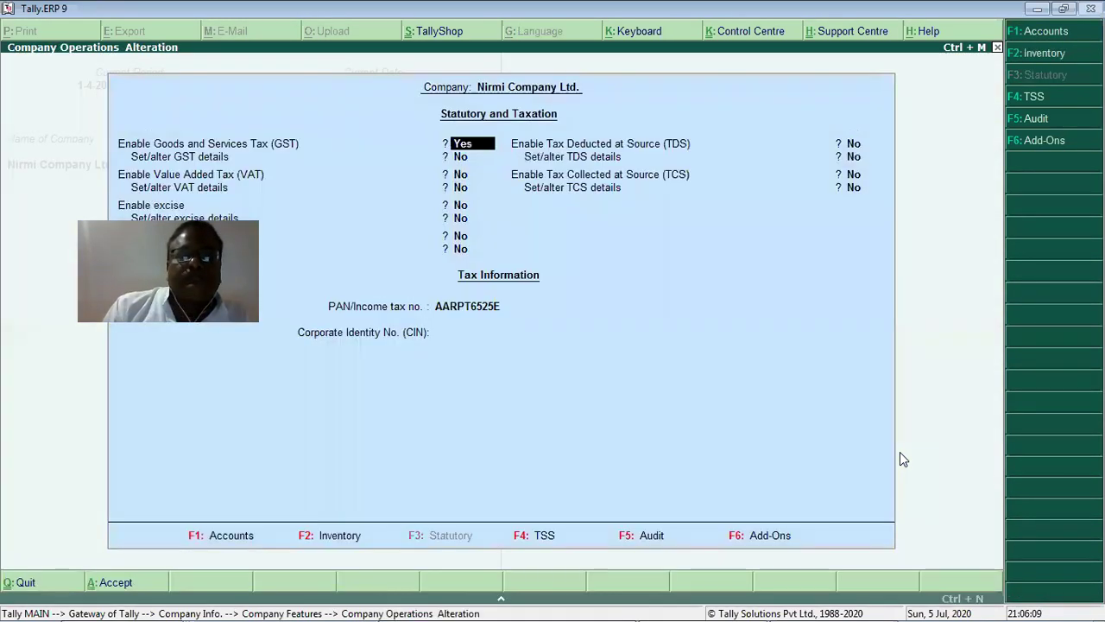
pyautogui.hotkey('ctrl', 'a')
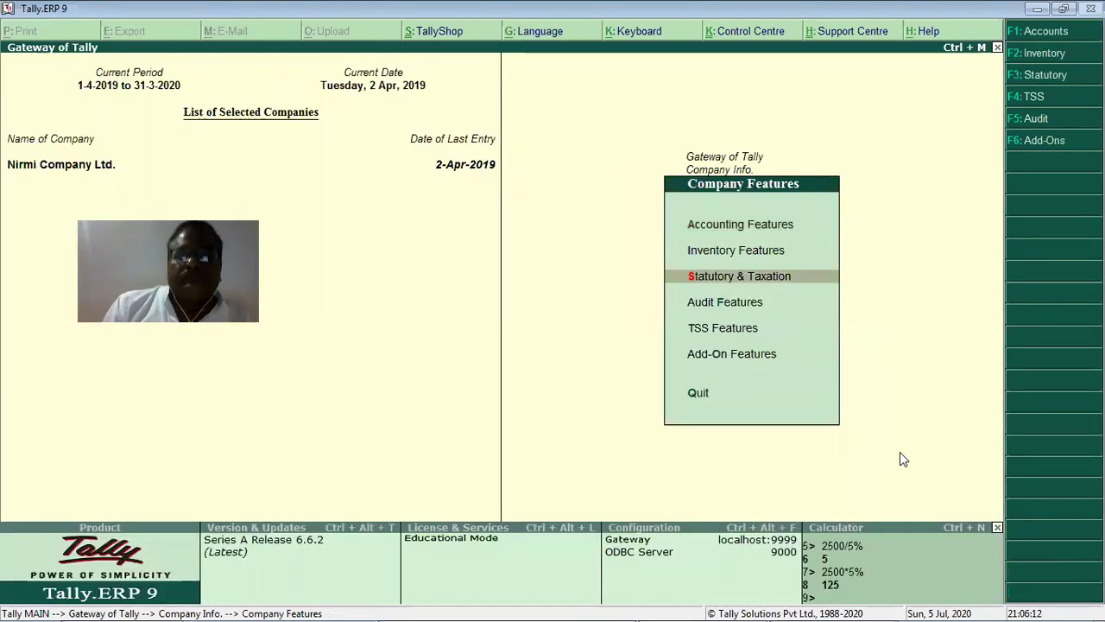
pyautogui.press('Escape')
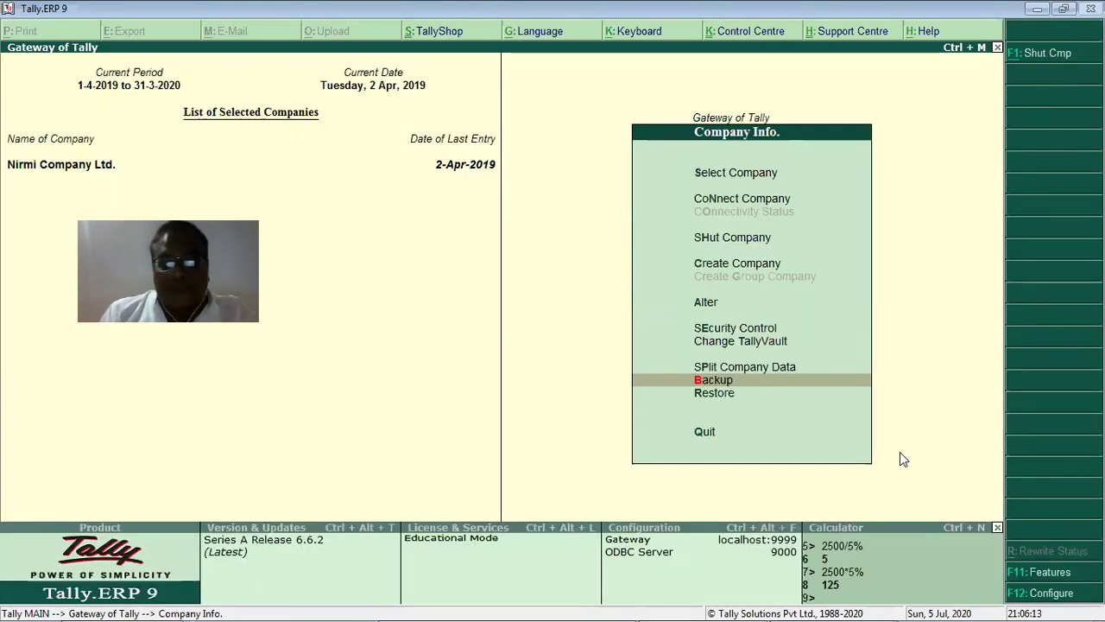
# Check General configuration via F12, then open Data Configuration showing C:\Tally.ERP9\Data.
pyautogui.press('F12')
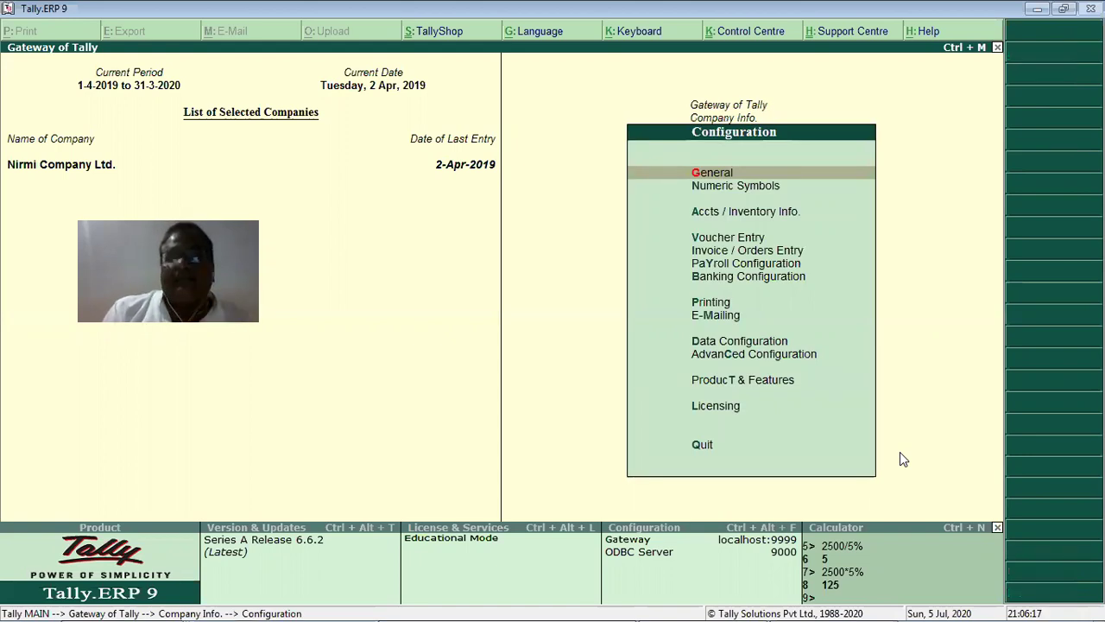
pyautogui.press('Return')
pyautogui.press('Escape')
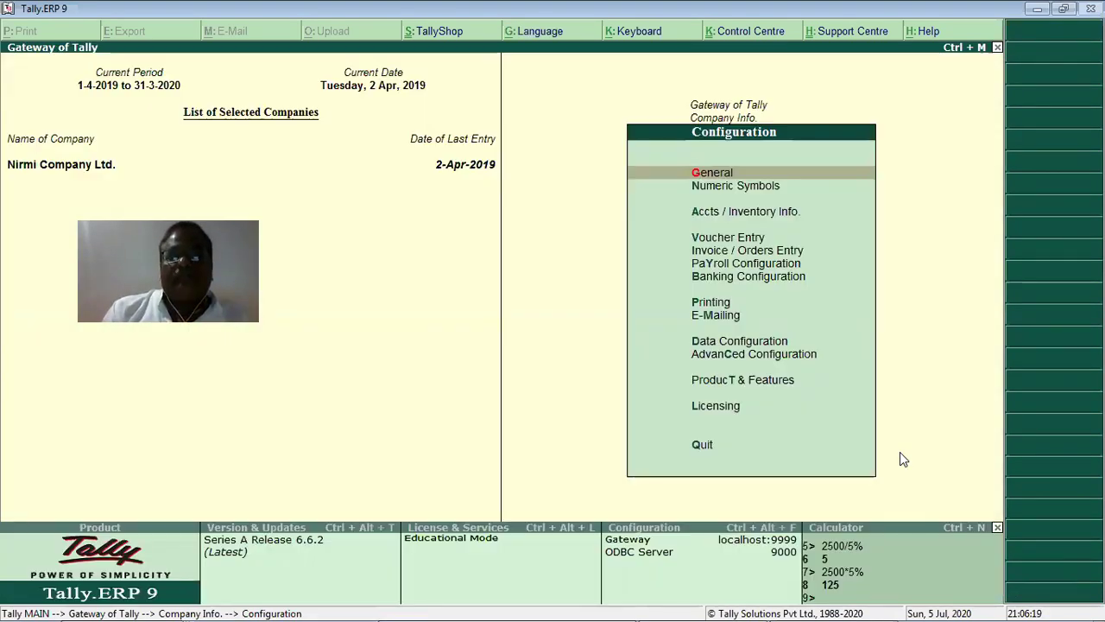
pyautogui.press('Down')
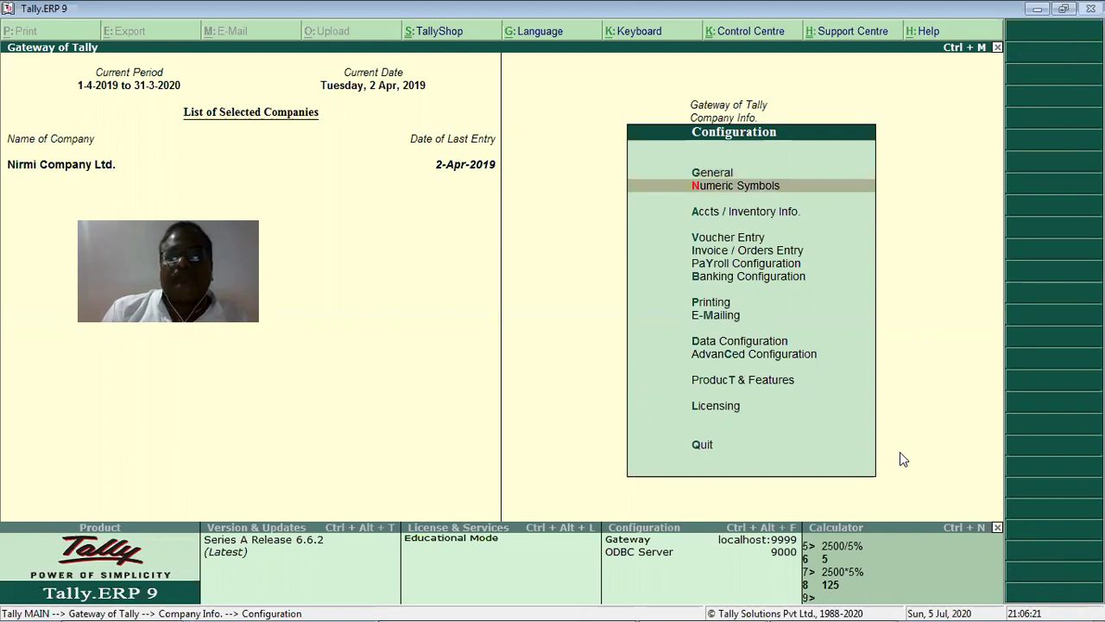
pyautogui.press('Down')
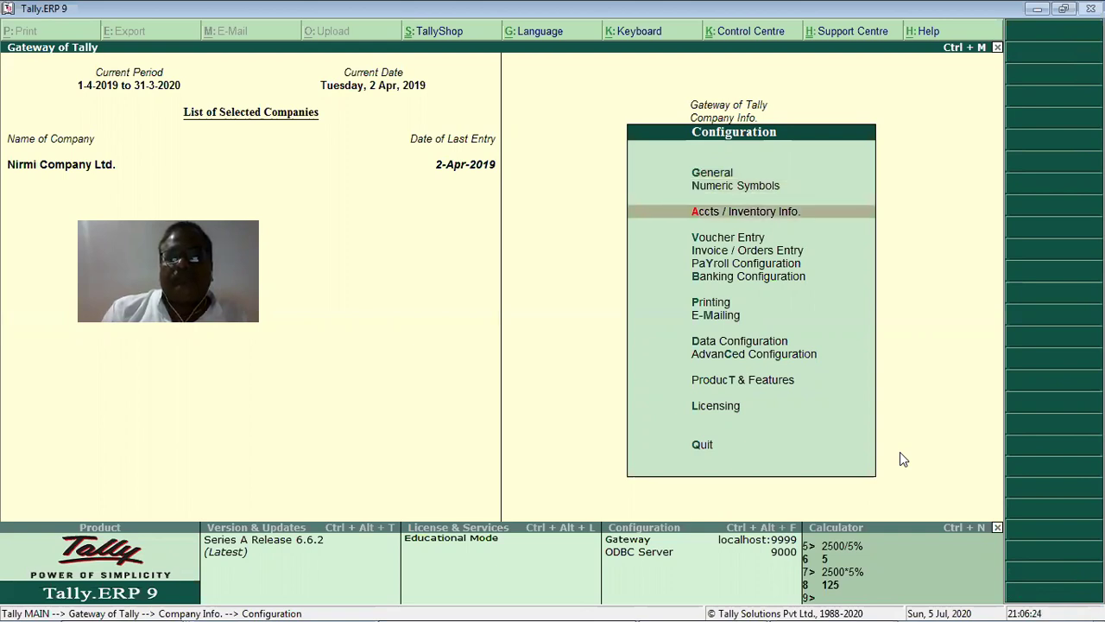
pyautogui.press('d')
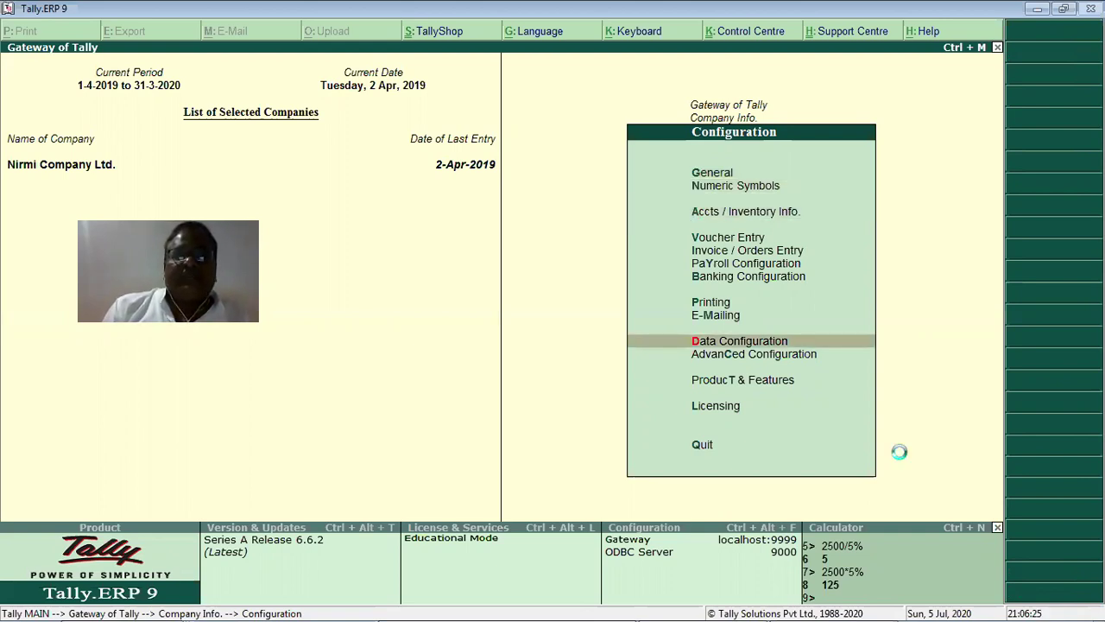
pyautogui.press('Return')
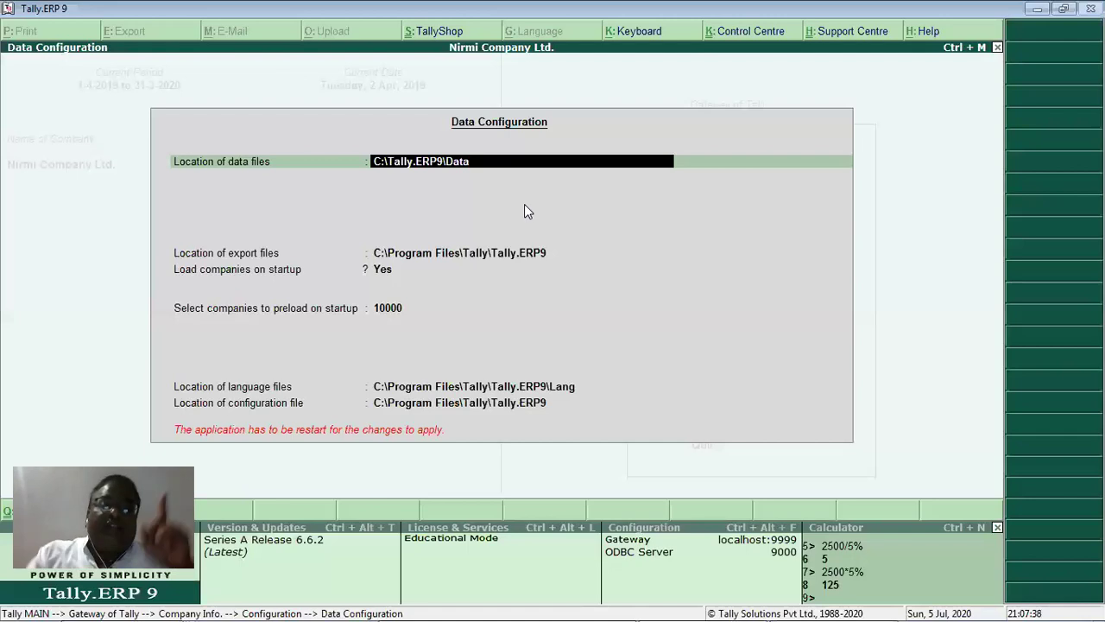
pyautogui.moveTo(135, 605)
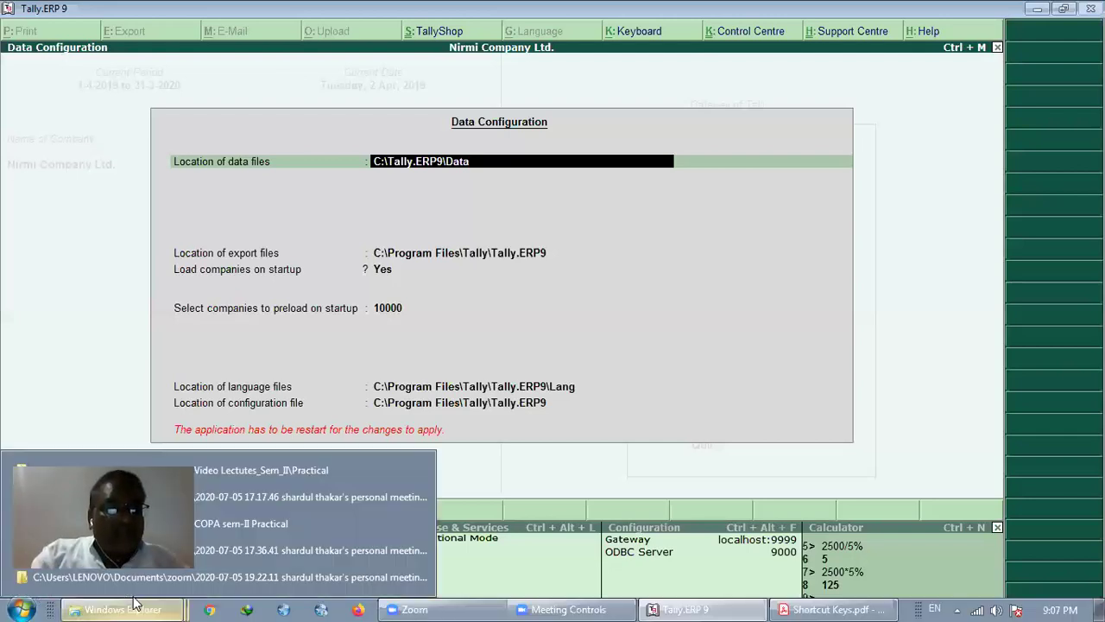
# Browse Computer to C:\Tally.ERP9\Data showing folders 10000 and 10001, then switch back to Tally.
pyautogui.click(10, 606)
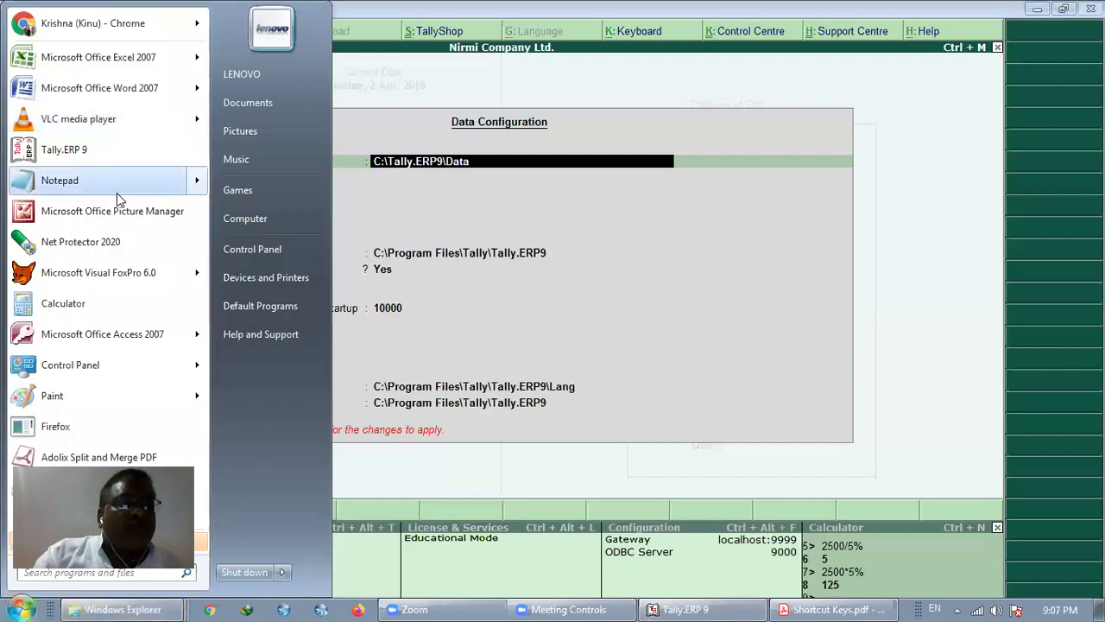
pyautogui.moveTo(119, 199)
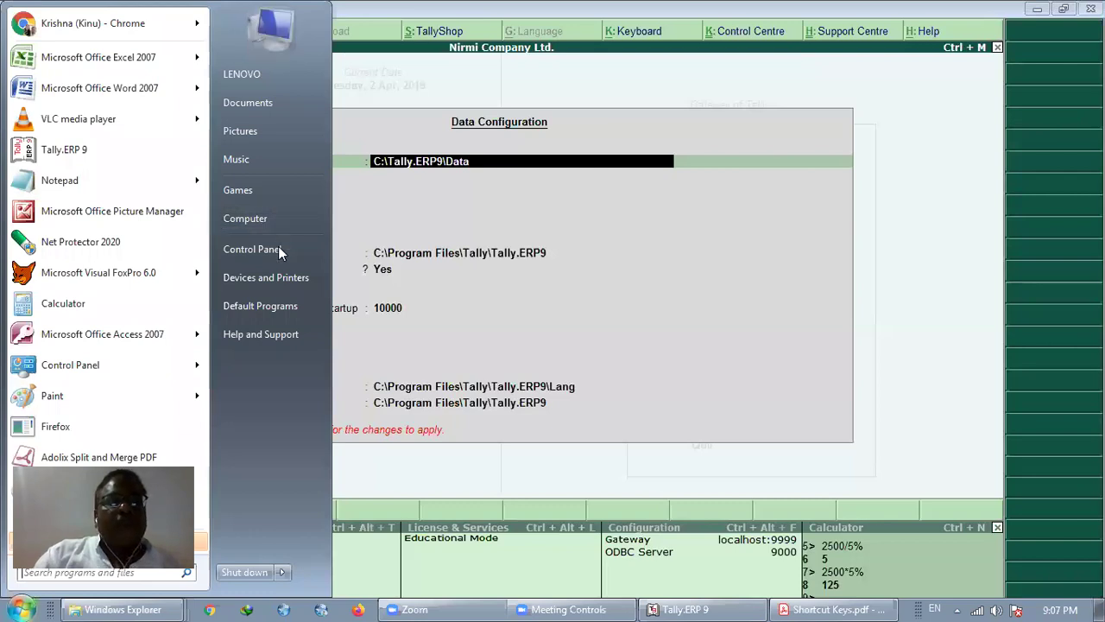
pyautogui.click(245, 218)
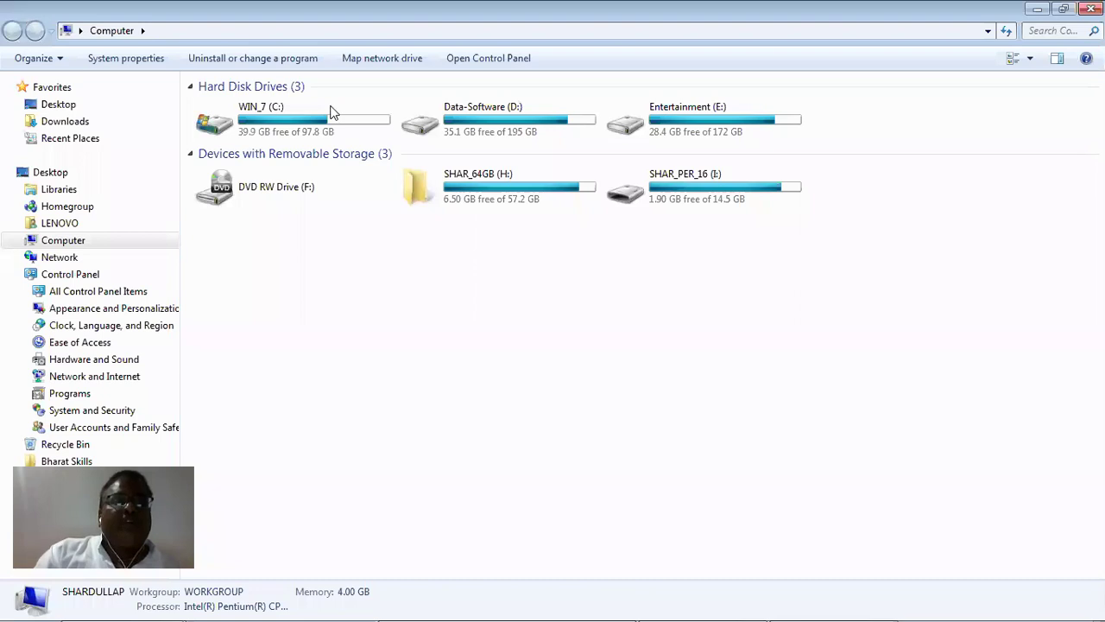
pyautogui.doubleClick(334, 111)
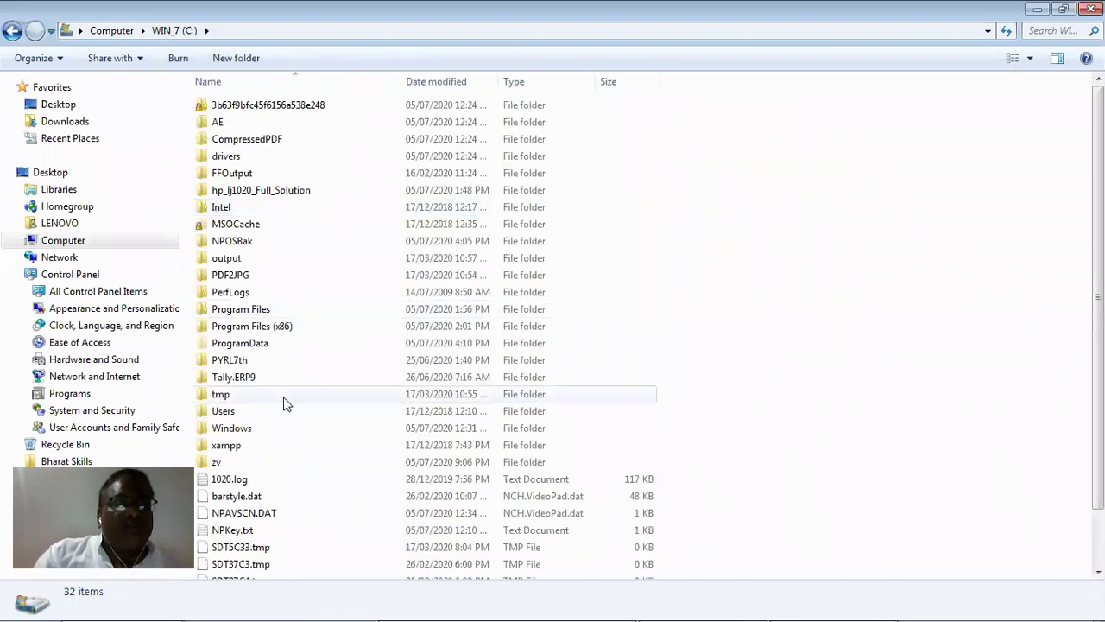
pyautogui.doubleClick(273, 377)
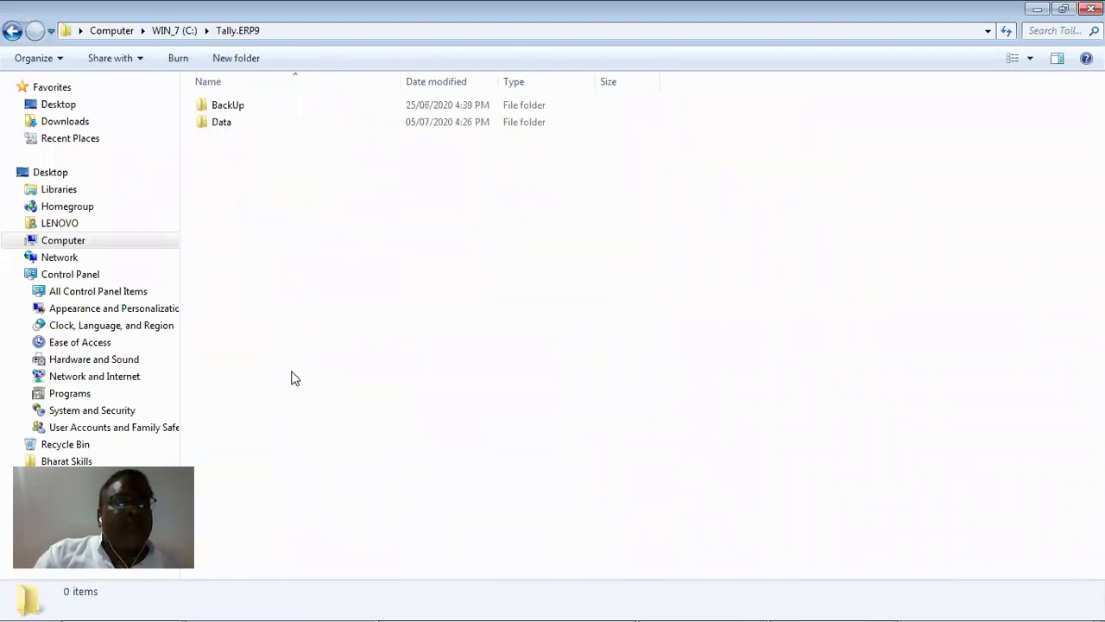
pyautogui.doubleClick(269, 126)
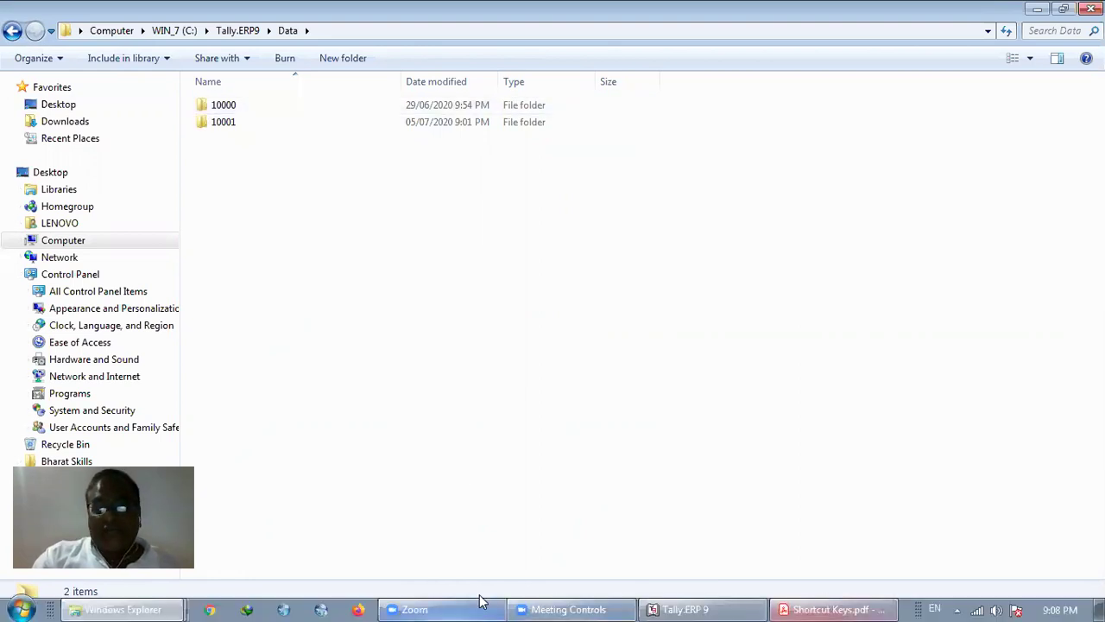
pyautogui.click(692, 602)
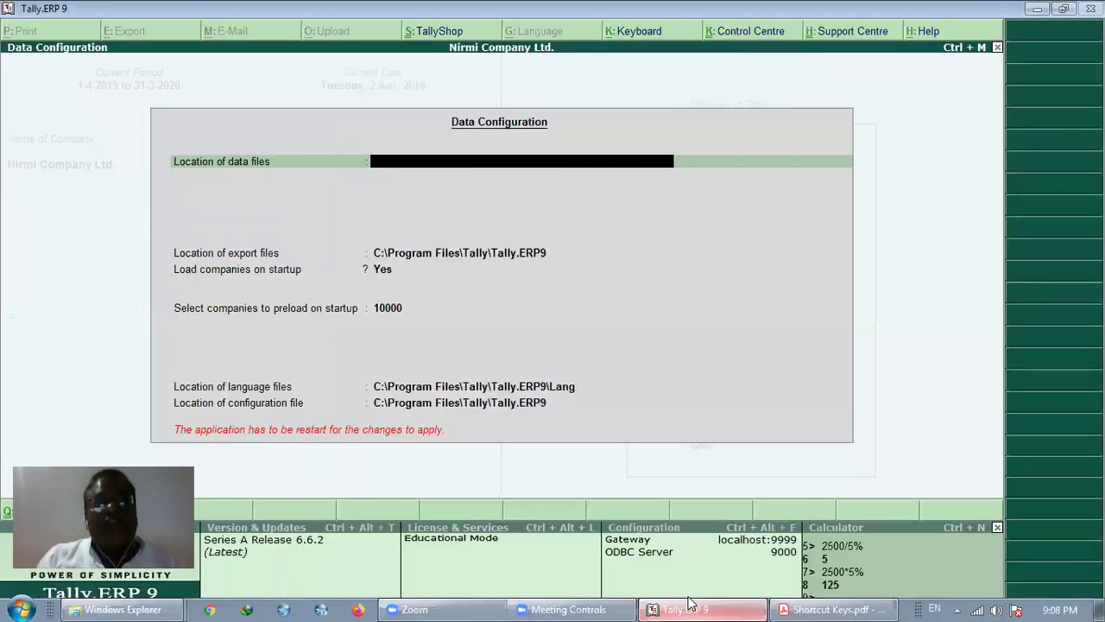
# Leave Data Configuration with Esc to reach the Quit? confirmation.
pyautogui.press('Escape')
pyautogui.press('Escape')
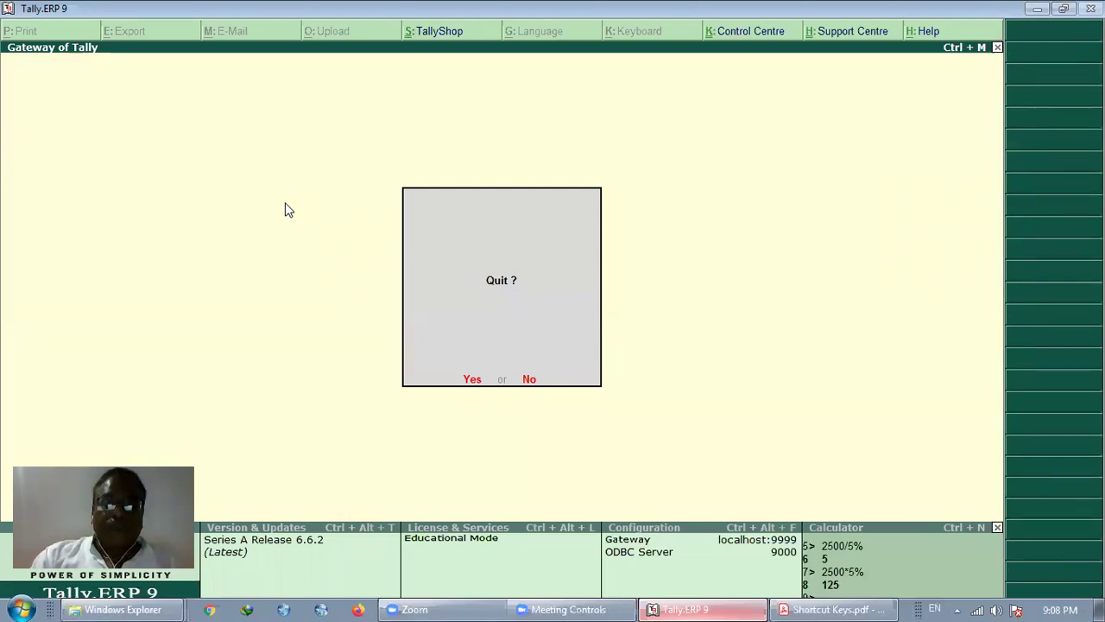
# Reopen C:\Tally.ERP9\Data from Windows Explorer's recent folders on the taskbar.
pyautogui.hotkey('alt', 'Tab')
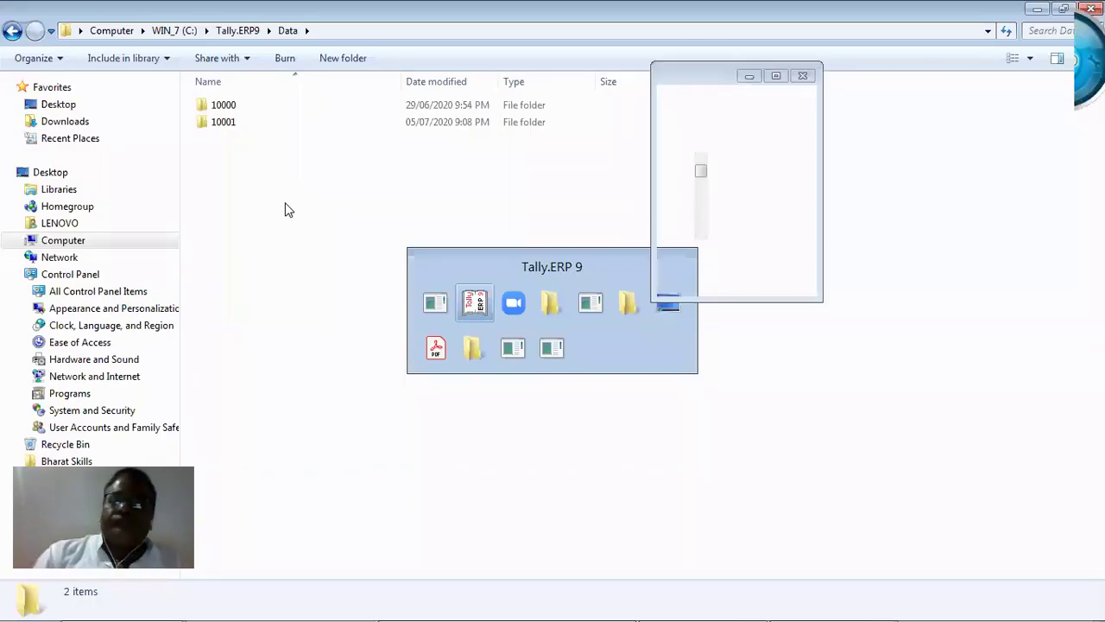
pyautogui.press('super+d')
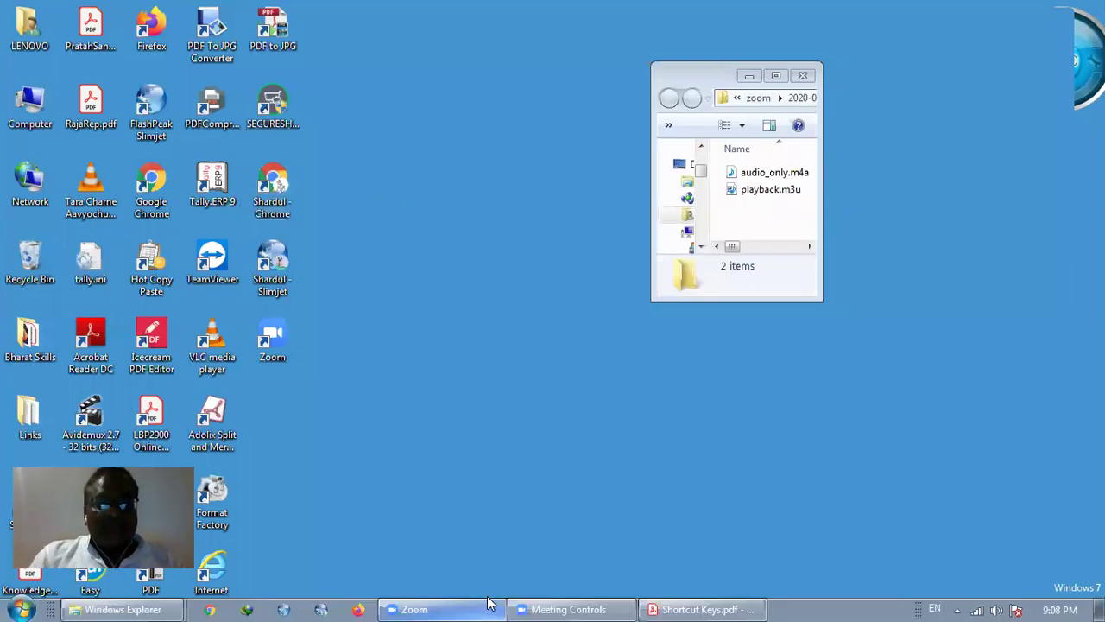
pyautogui.rightClick(165, 602)
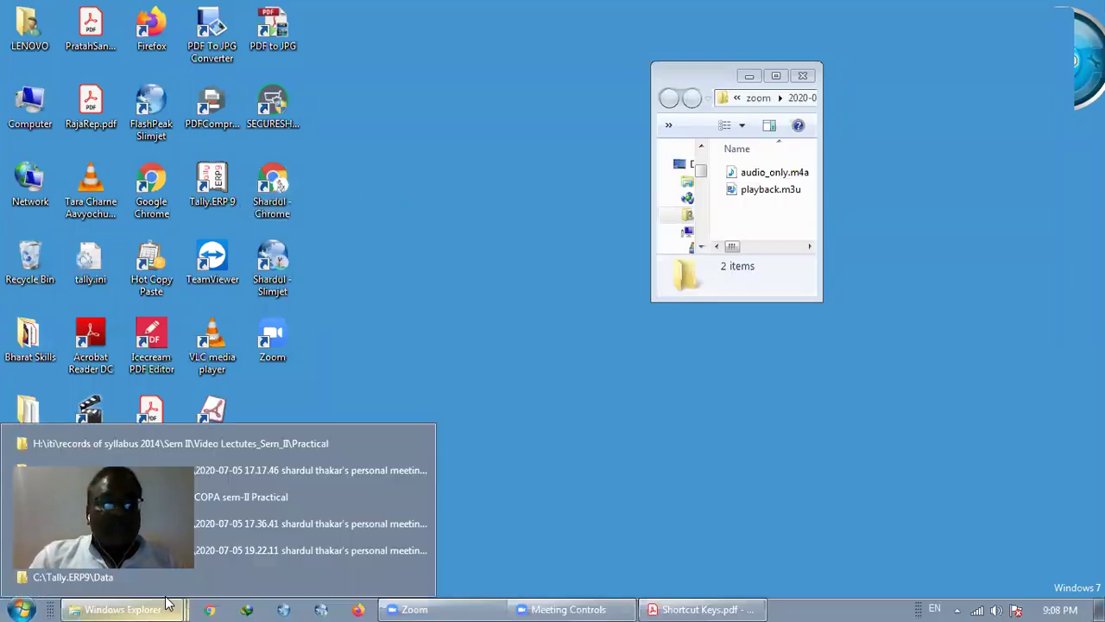
pyautogui.click(207, 570)
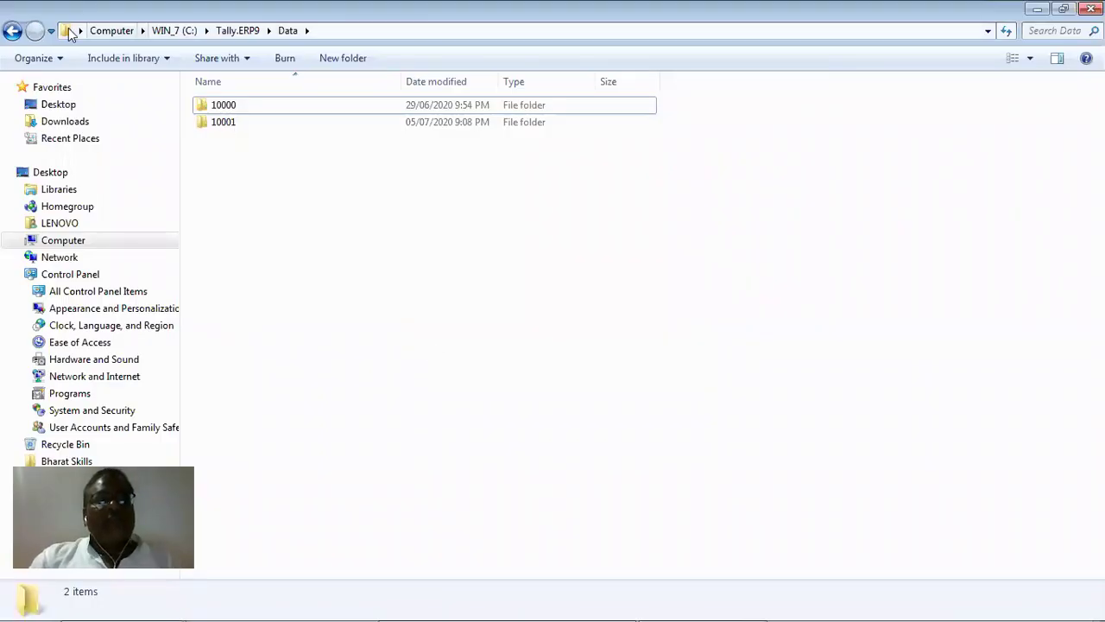
pyautogui.click(29, 34)
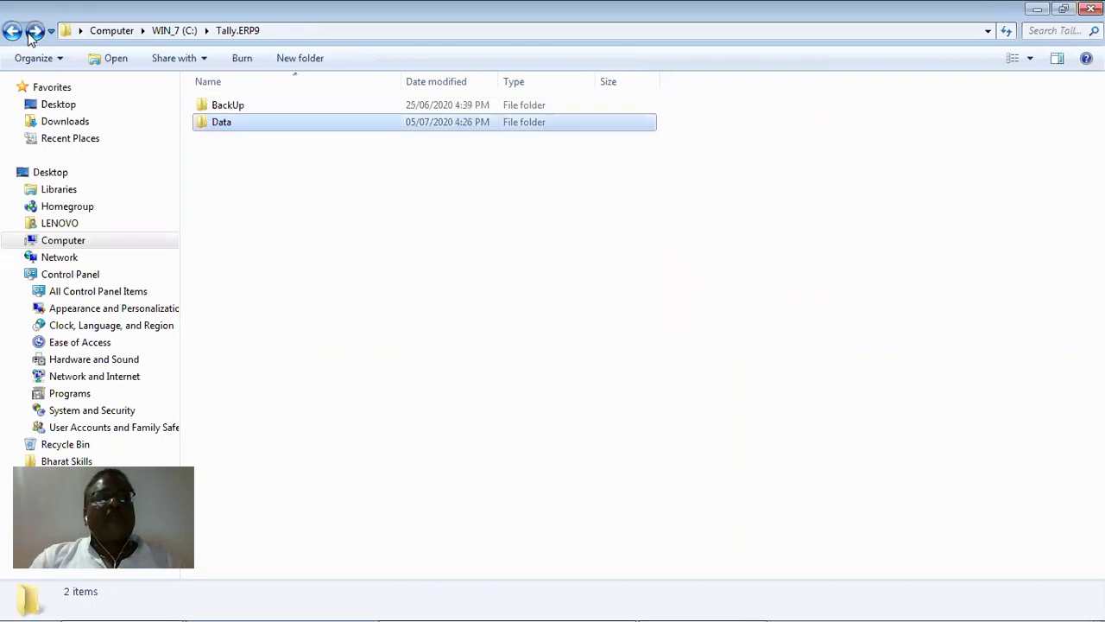
pyautogui.click(264, 129)
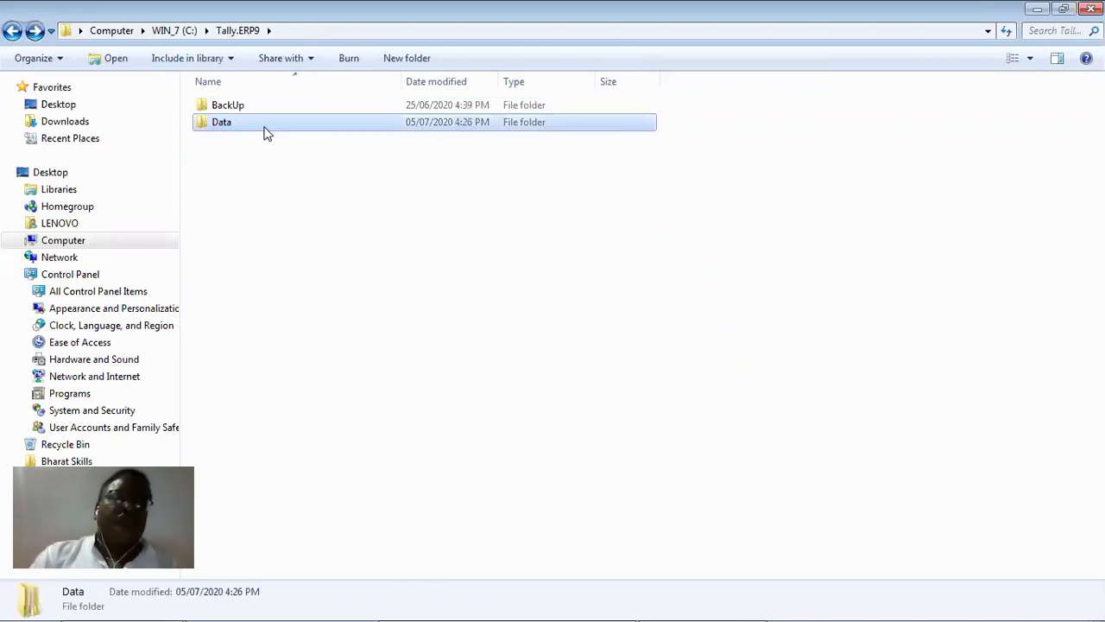
pyautogui.press('Return')
# Select company folders 10000 and 10001, dismiss their menu, and return to the Tally.ERP9 folder.
pyautogui.moveTo(307, 207); pyautogui.dragTo(221, 105)
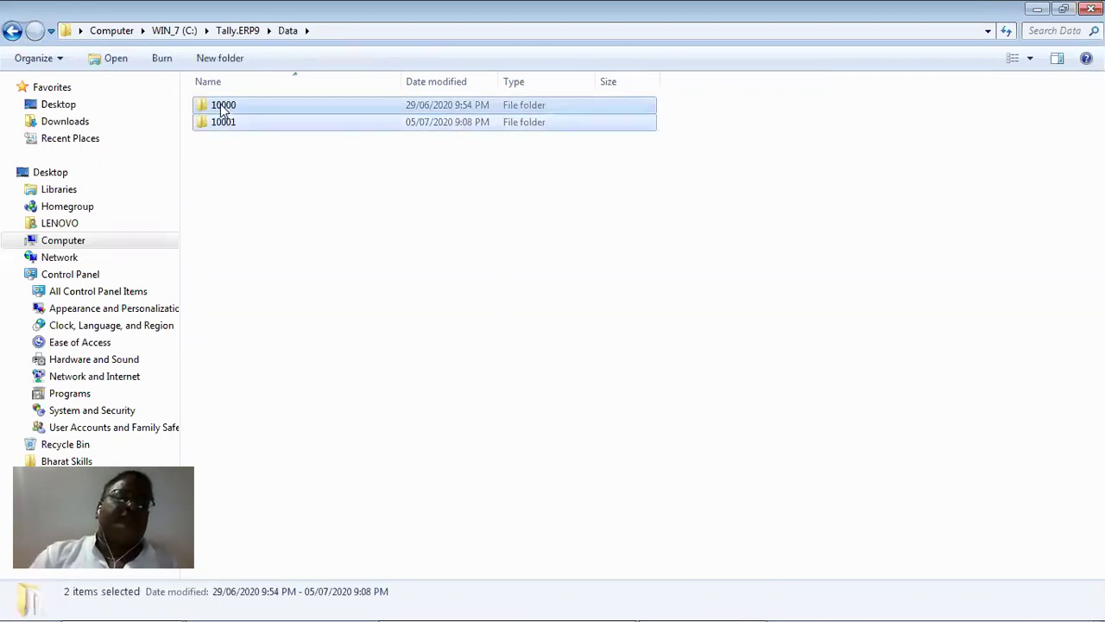
pyautogui.rightClick(223, 107)
pyautogui.click(577, 406)
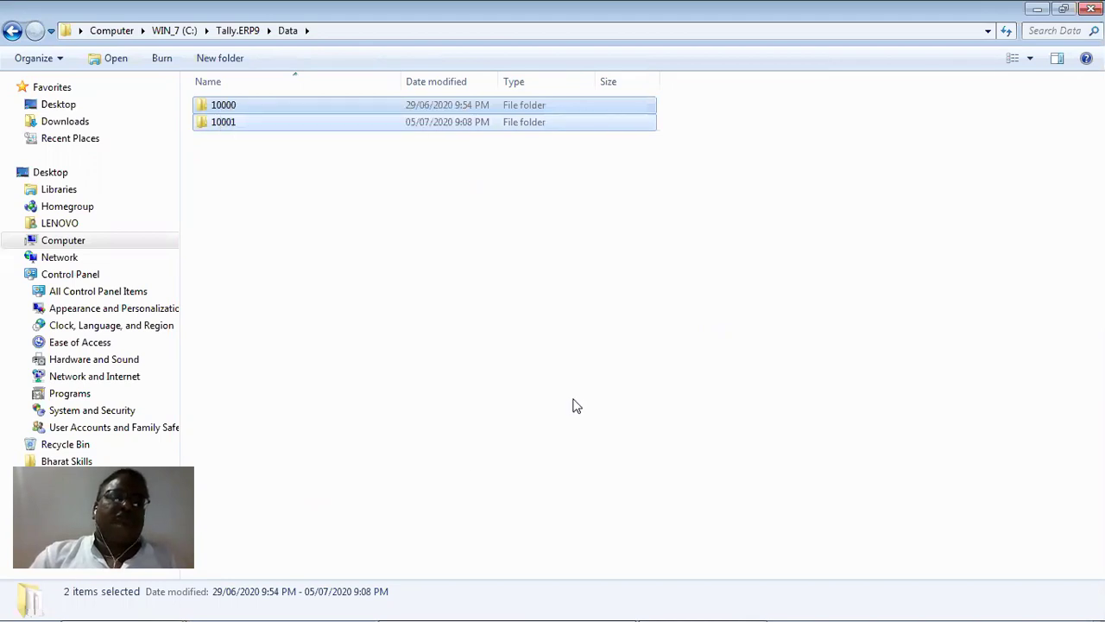
pyautogui.click(211, 146)
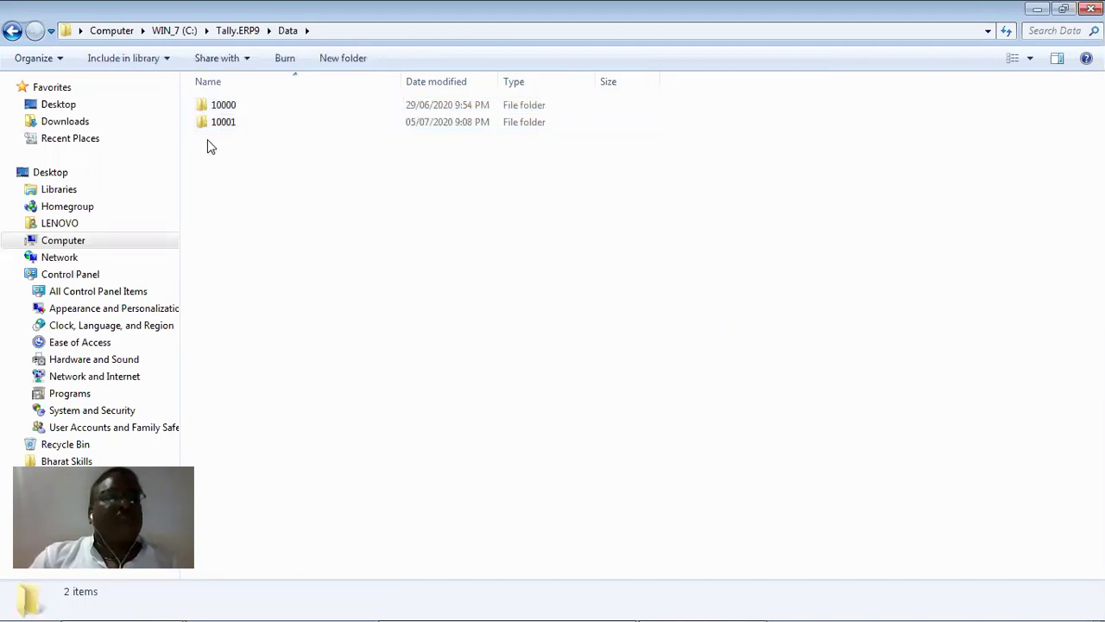
pyautogui.click(10, 32)
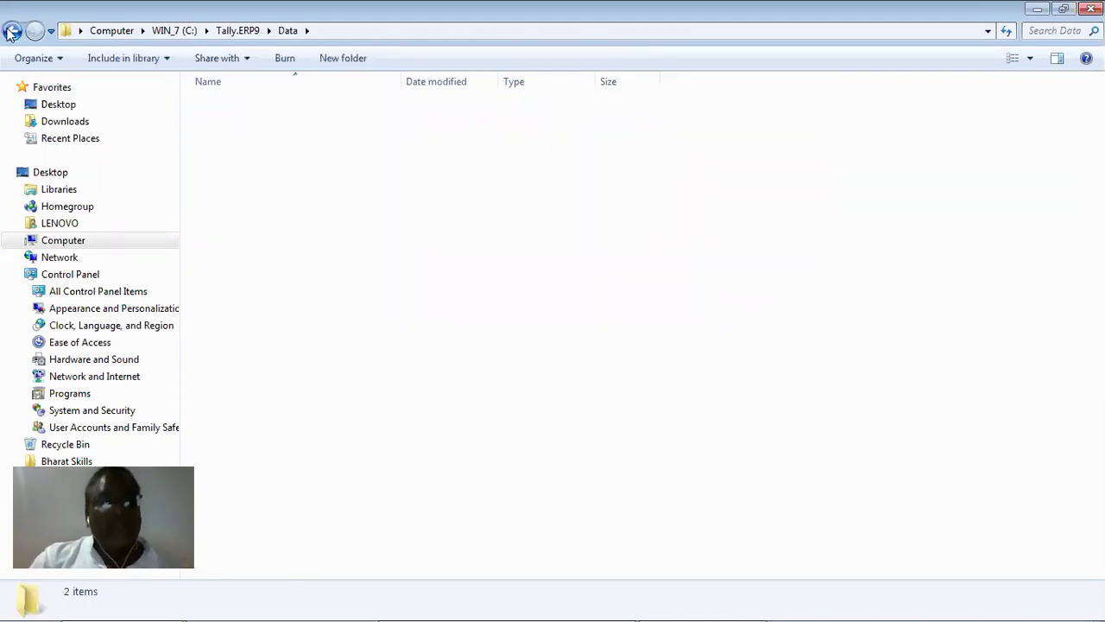
# Check the BackUp restore folder, then delete company folders 10000 and 10001 from Data.
pyautogui.doubleClick(223, 105)
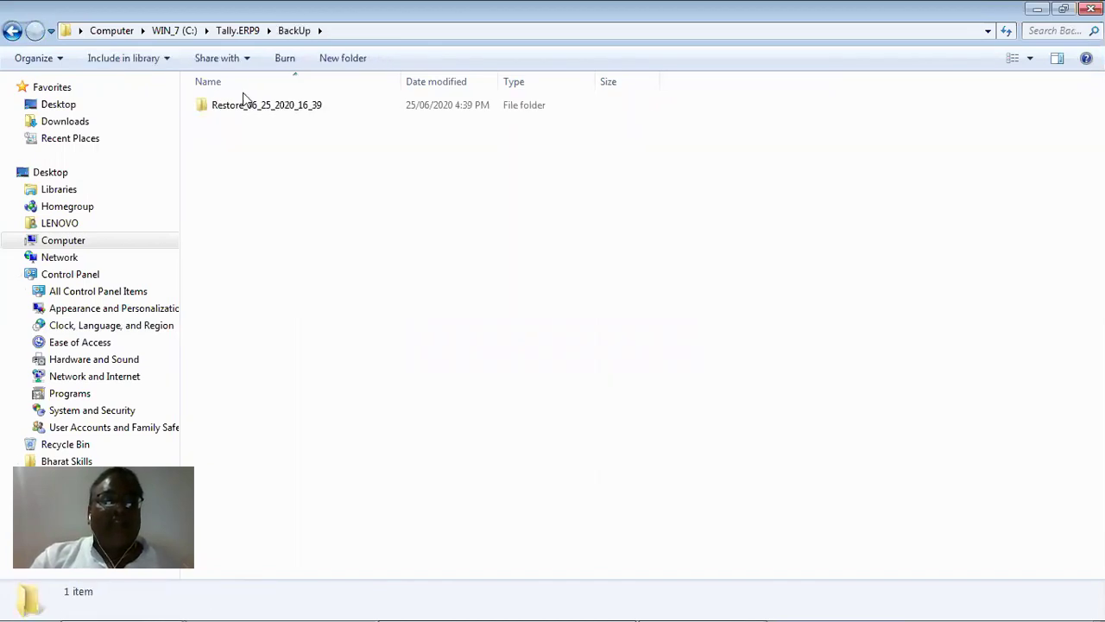
pyautogui.click(279, 110)
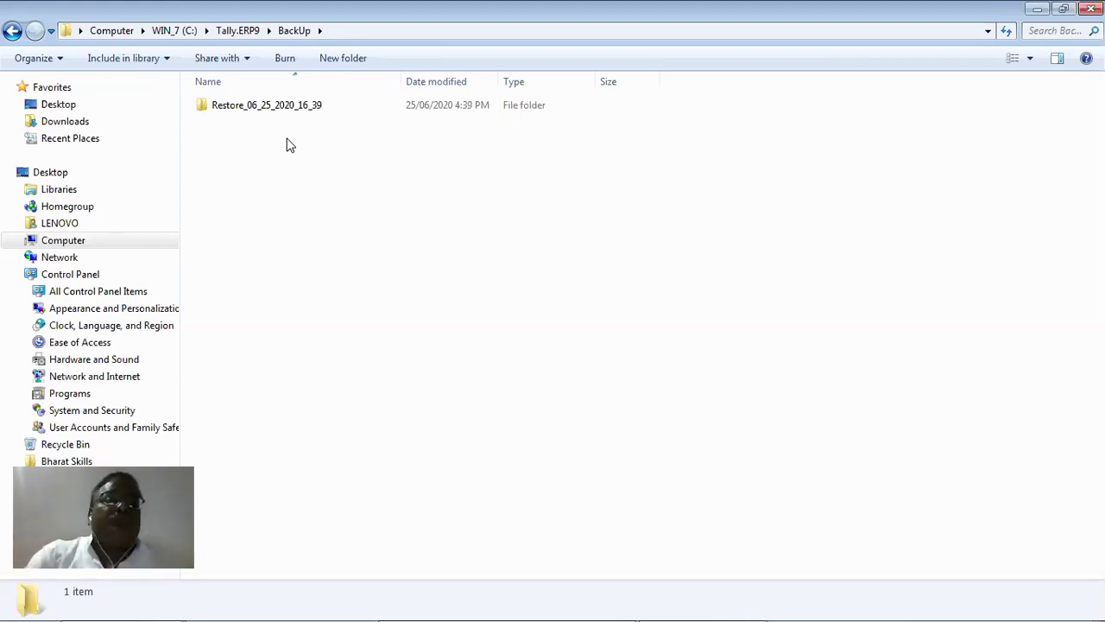
pyautogui.click(13, 34)
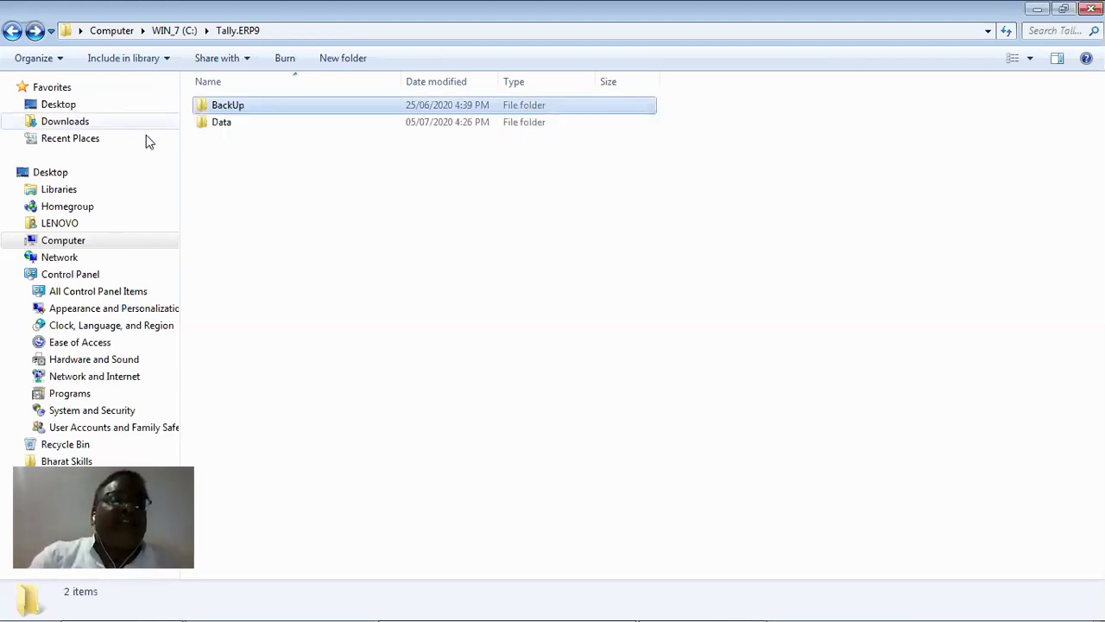
pyautogui.doubleClick(273, 126)
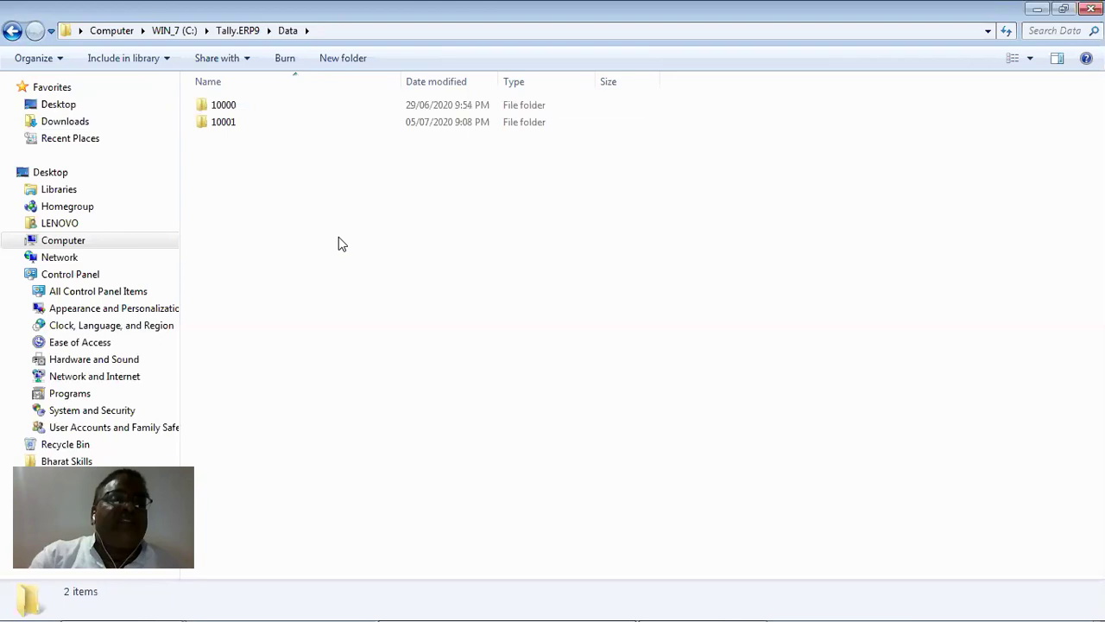
pyautogui.moveTo(230, 110); pyautogui.dragTo(338, 239)
pyautogui.rightClick(234, 105)
pyautogui.click(333, 434)
pyautogui.click(599, 338)
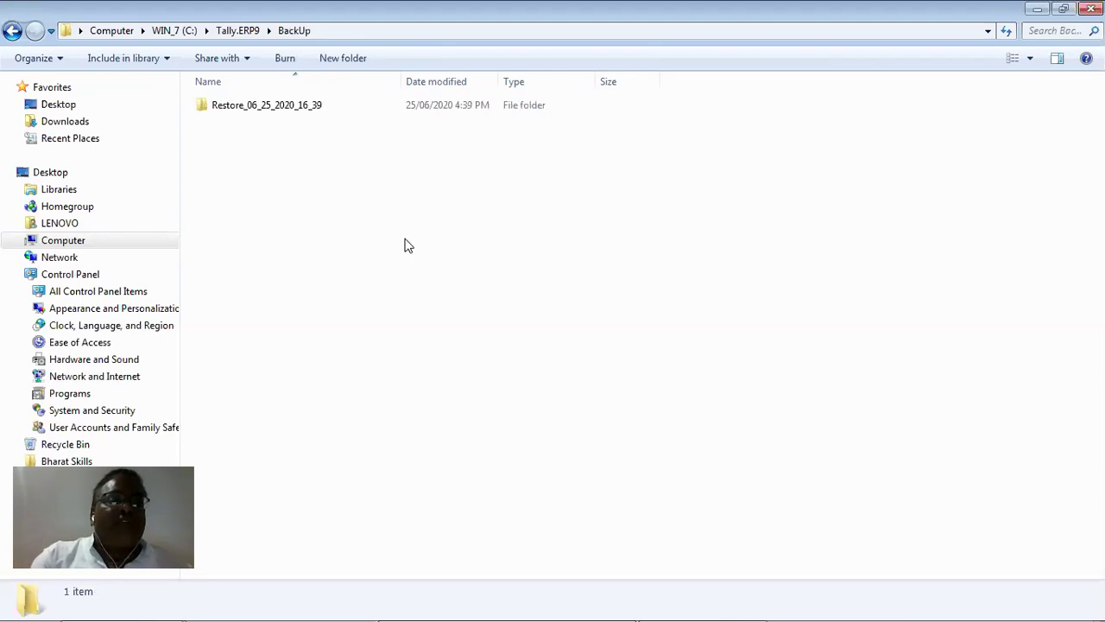
# In the BackUp folder, select and then deselect the Restore_06_25_2020_16_39 folder.
pyautogui.click(274, 115)
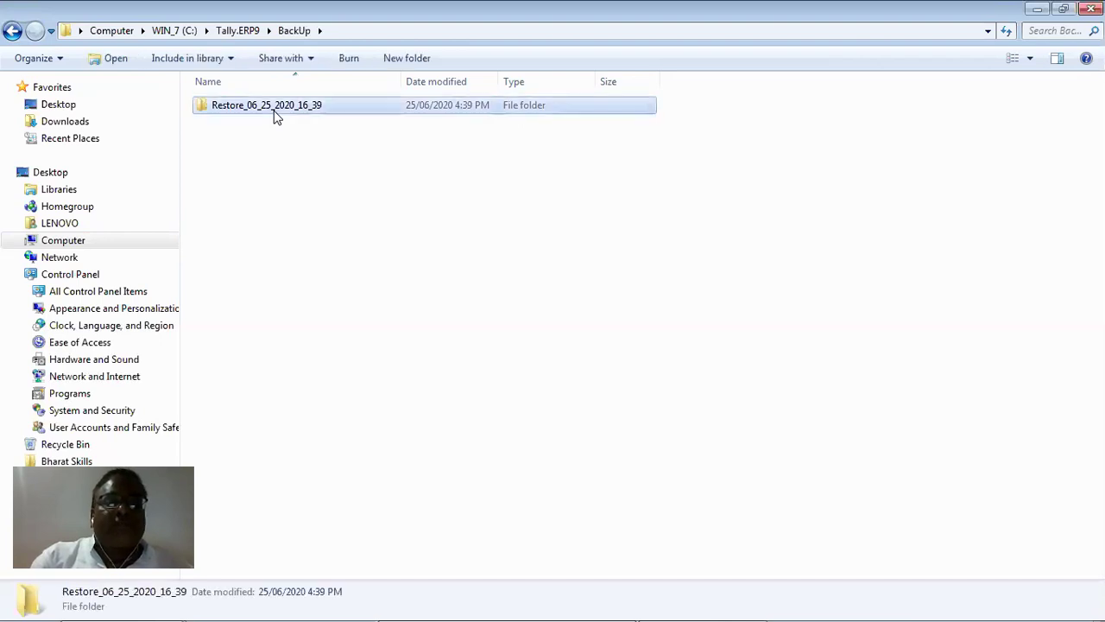
pyautogui.click(544, 172)
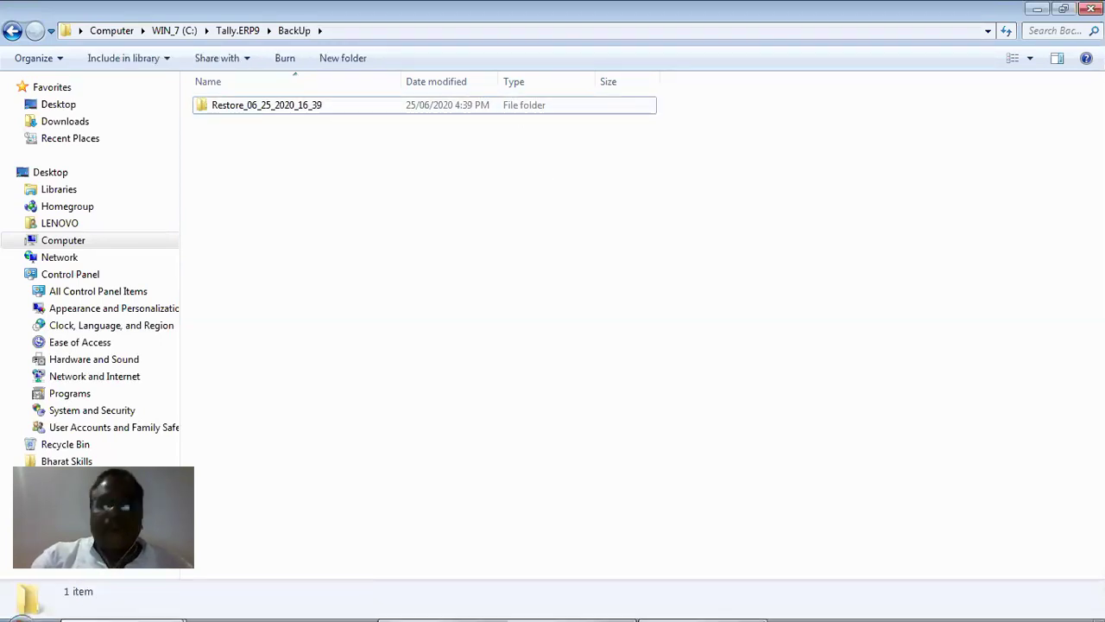
pyautogui.moveTo(1002, 602)
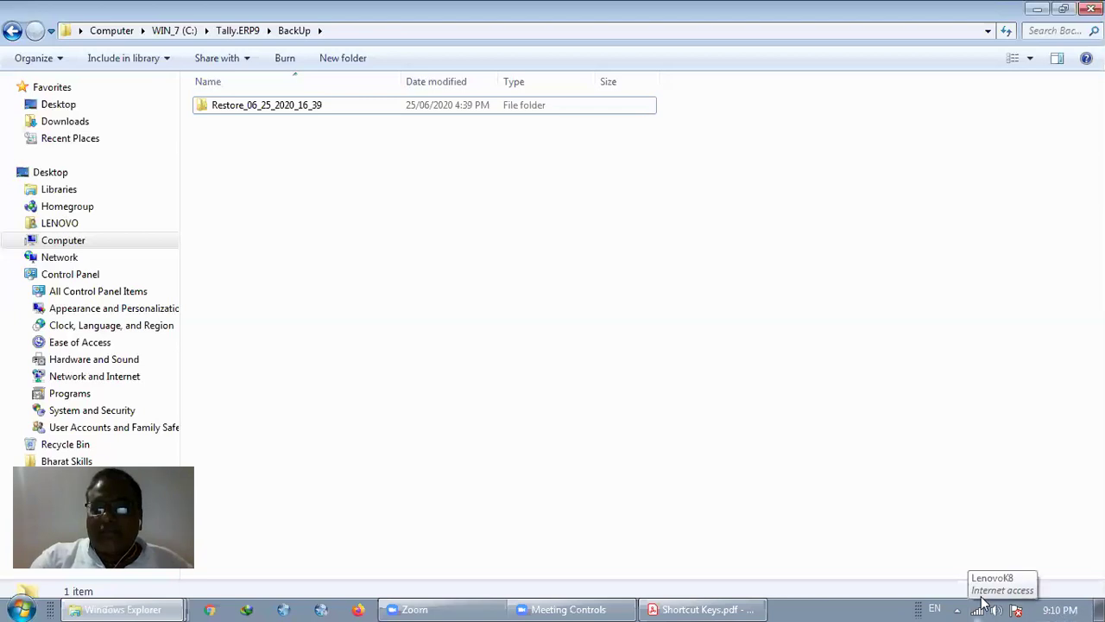
pyautogui.moveTo(1064, 603)
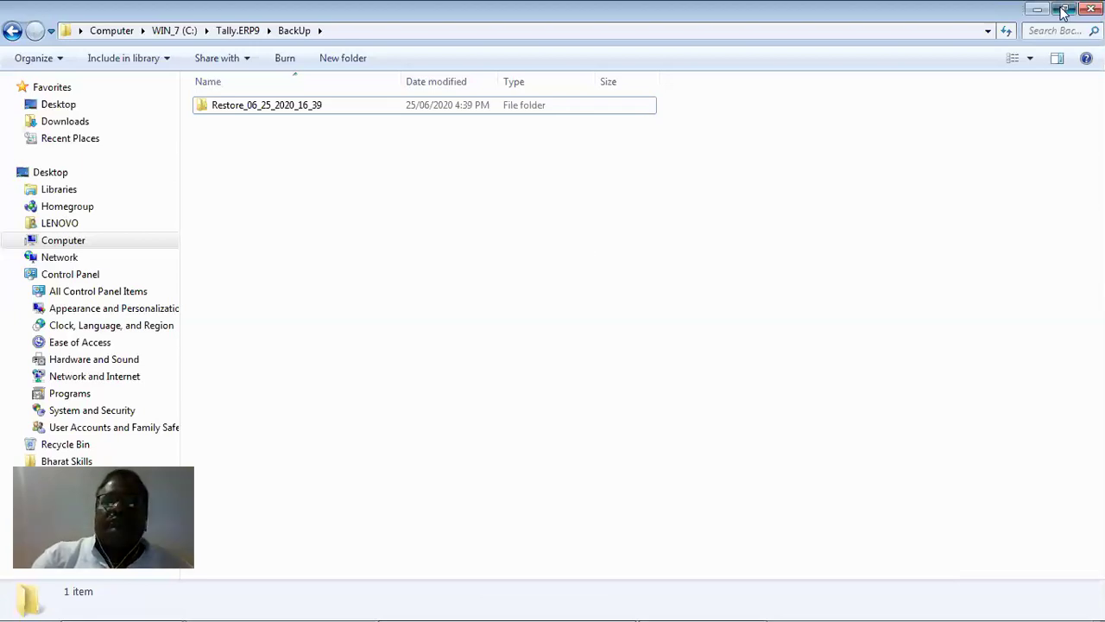
# Open the Recycle Bin from the desktop and restore deleted folders 10000 and 10001.
pyautogui.click(1064, 11)
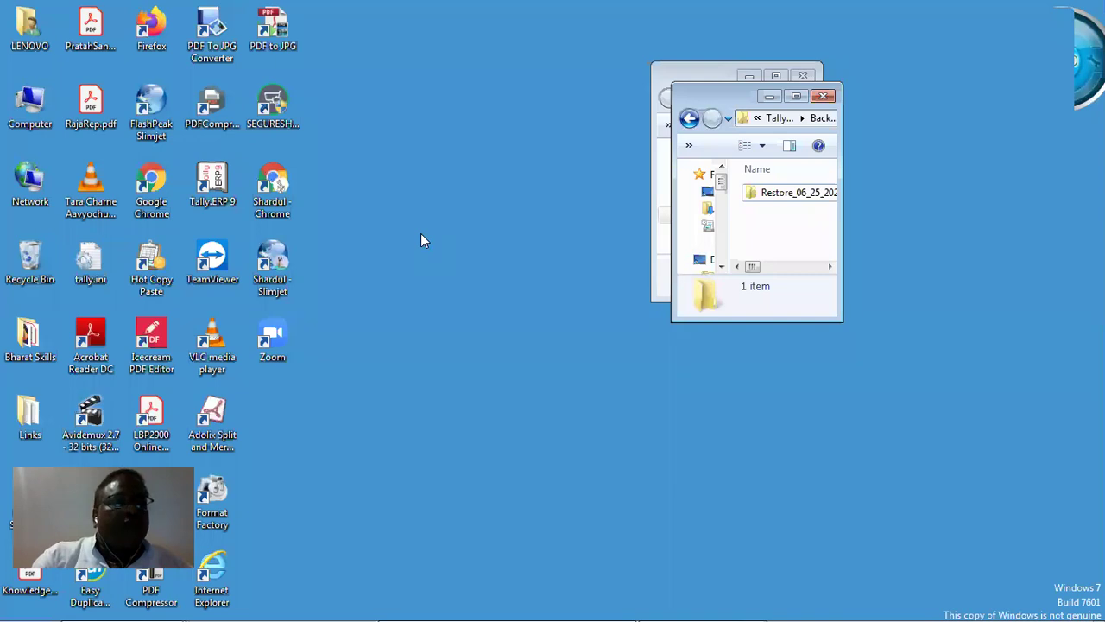
pyautogui.click(32, 269)
pyautogui.rightClick(31, 270)
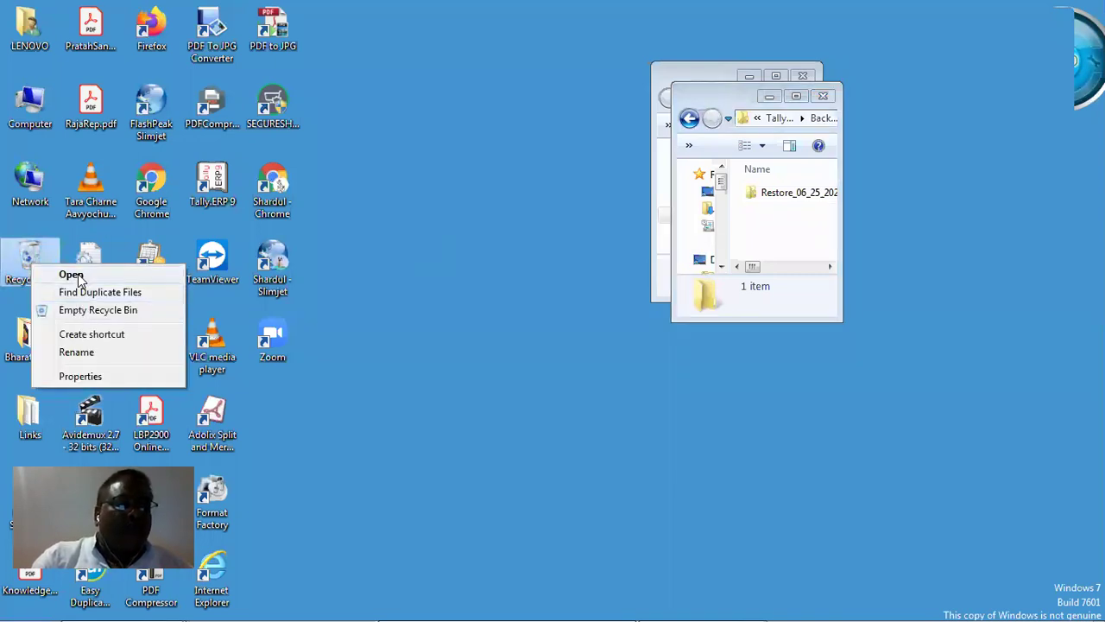
pyautogui.click(76, 276)
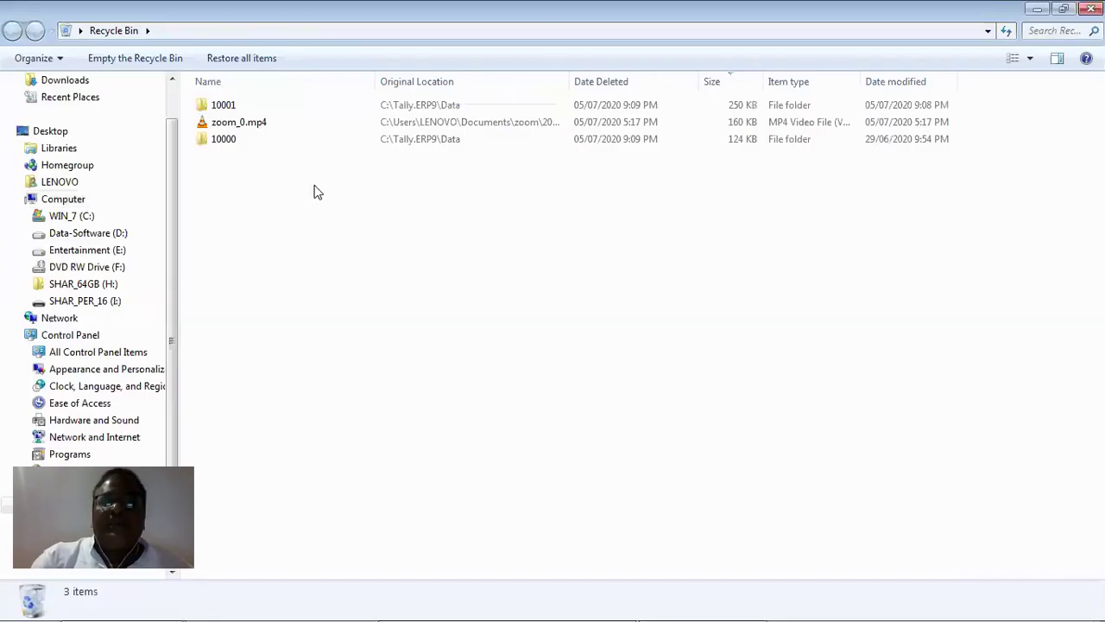
pyautogui.click(220, 102)
pyautogui.keyDown('ctrl'); pyautogui.click(233, 109); pyautogui.keyUp('ctrl')
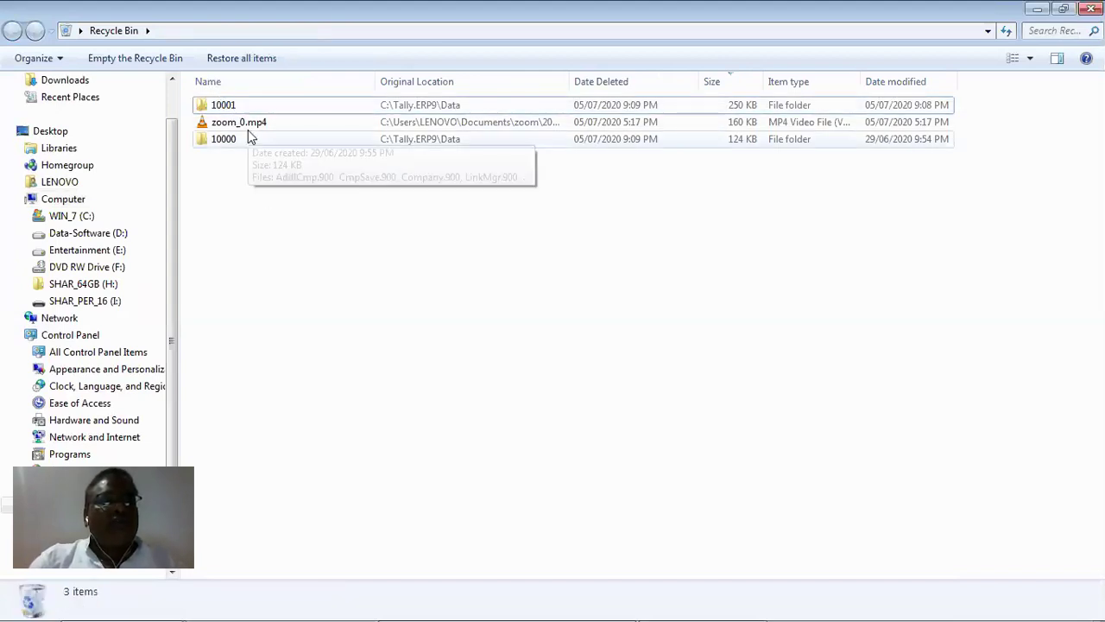
pyautogui.press('Down')
pyautogui.moveTo(239, 155); pyautogui.dragTo(244, 123)
pyautogui.rightClick(244, 104)
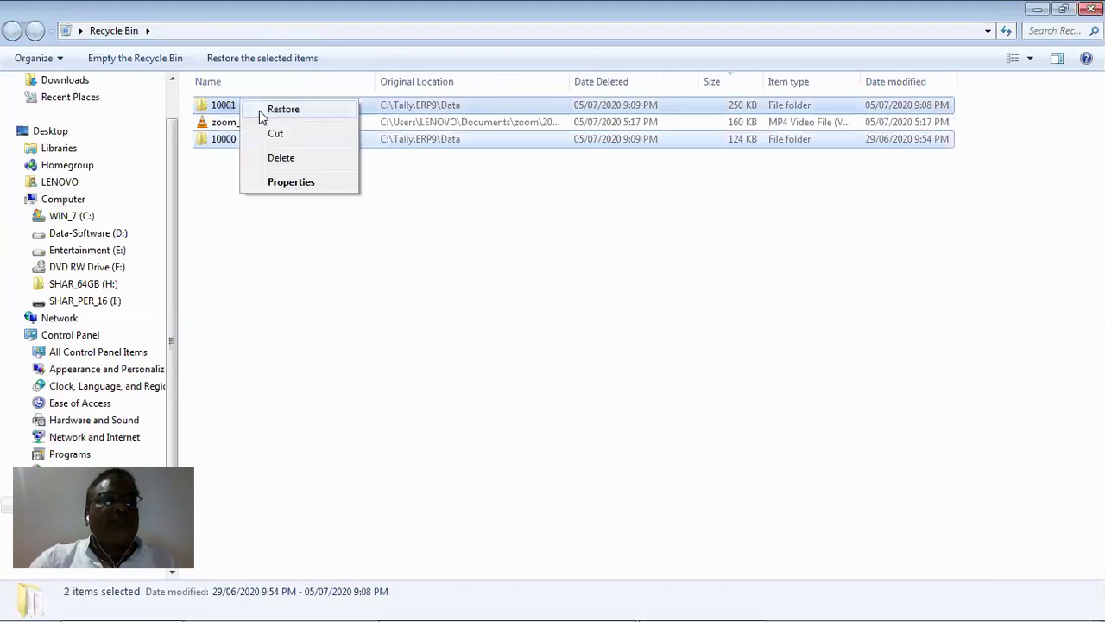
pyautogui.press('Return')
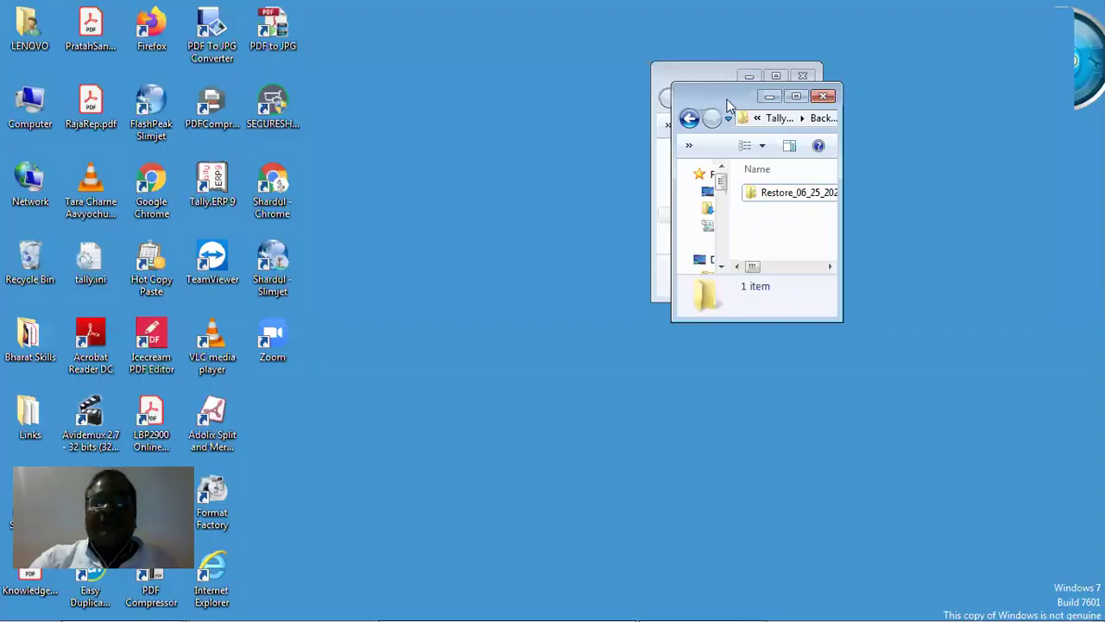
# Close the Recycle Bin, maximize the BackUp window, and navigate from C: into Tally.ERP9.
pyautogui.click(653, 95)
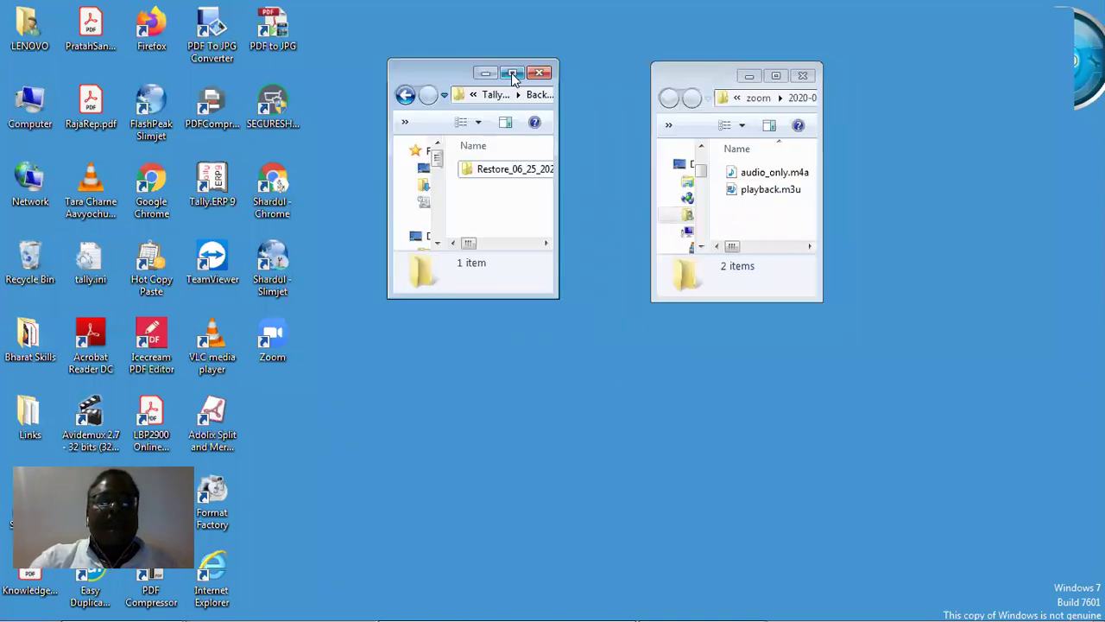
pyautogui.doubleClick(514, 73)
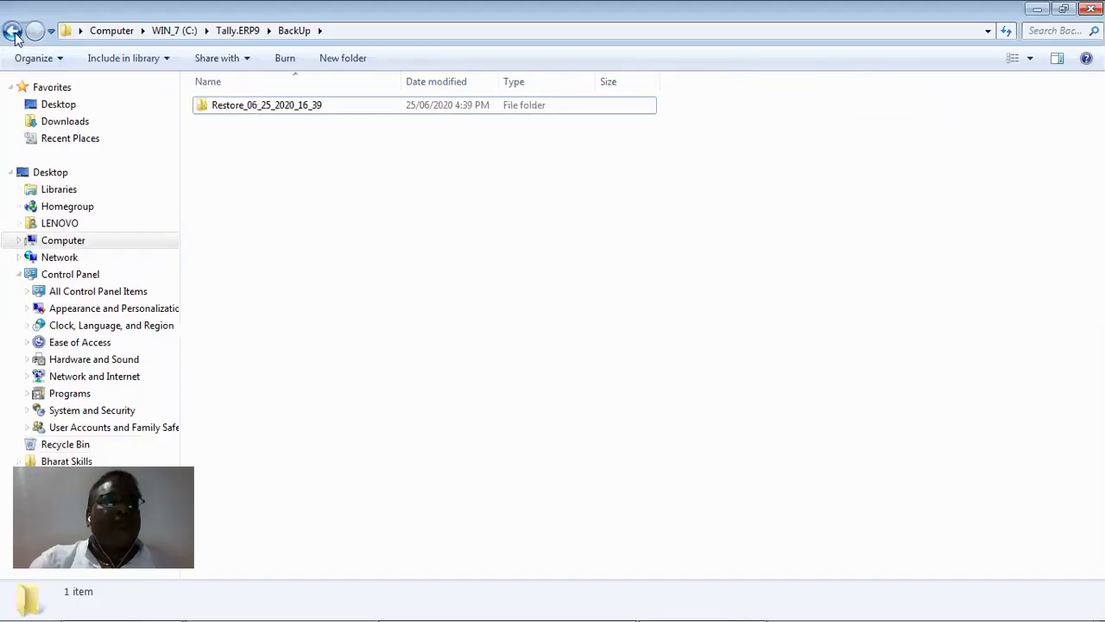
pyautogui.click(13, 32)
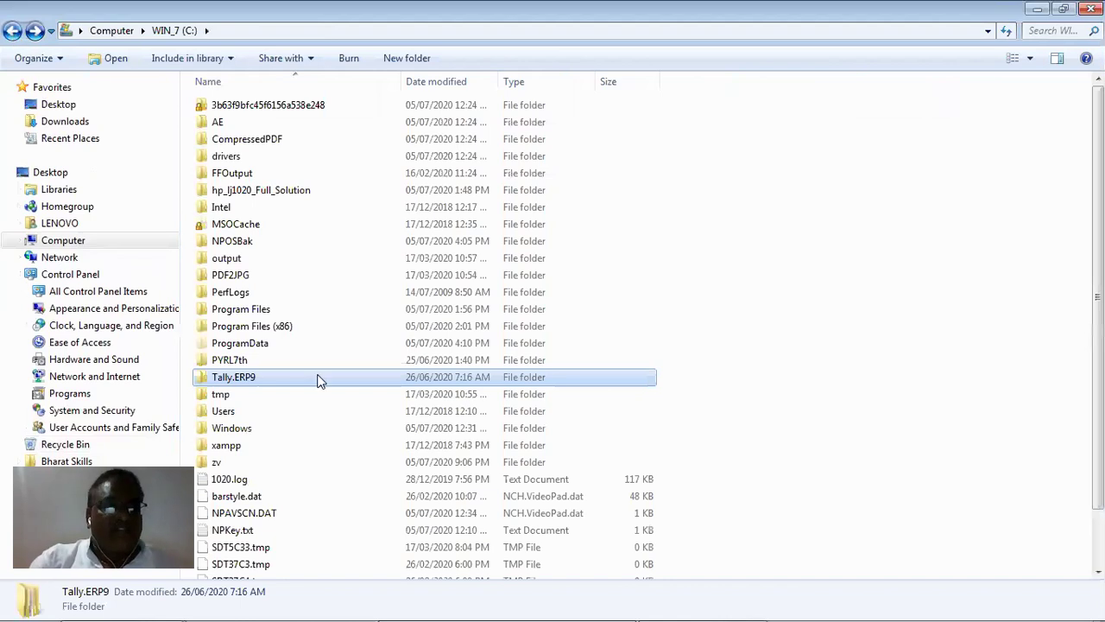
pyautogui.click(783, 260)
pyautogui.scroll(-2, 783, 260)
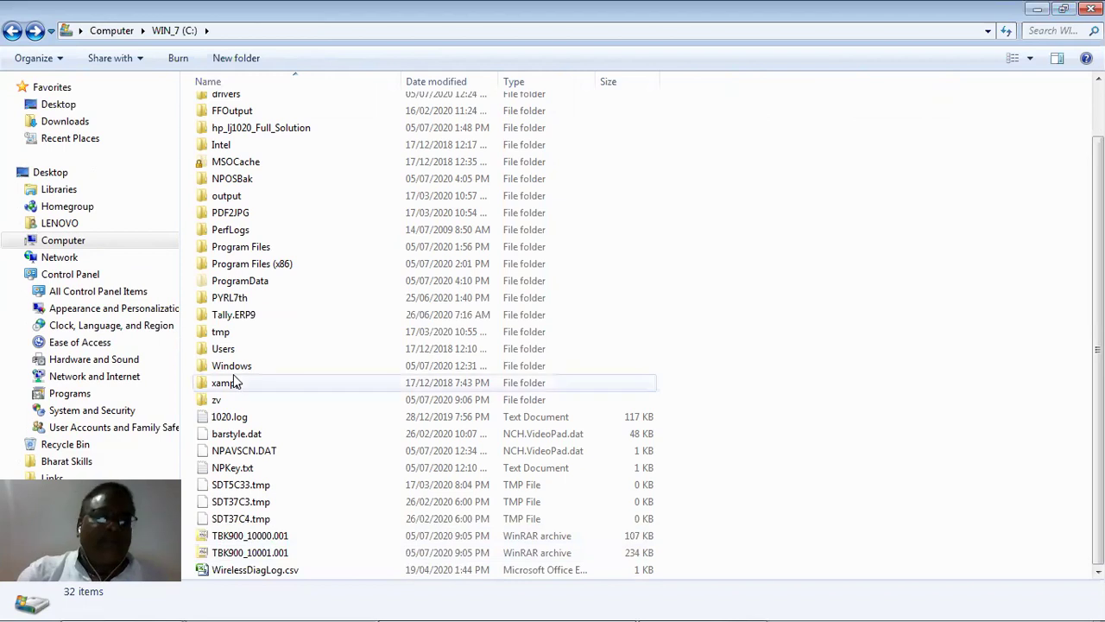
pyautogui.doubleClick(231, 314)
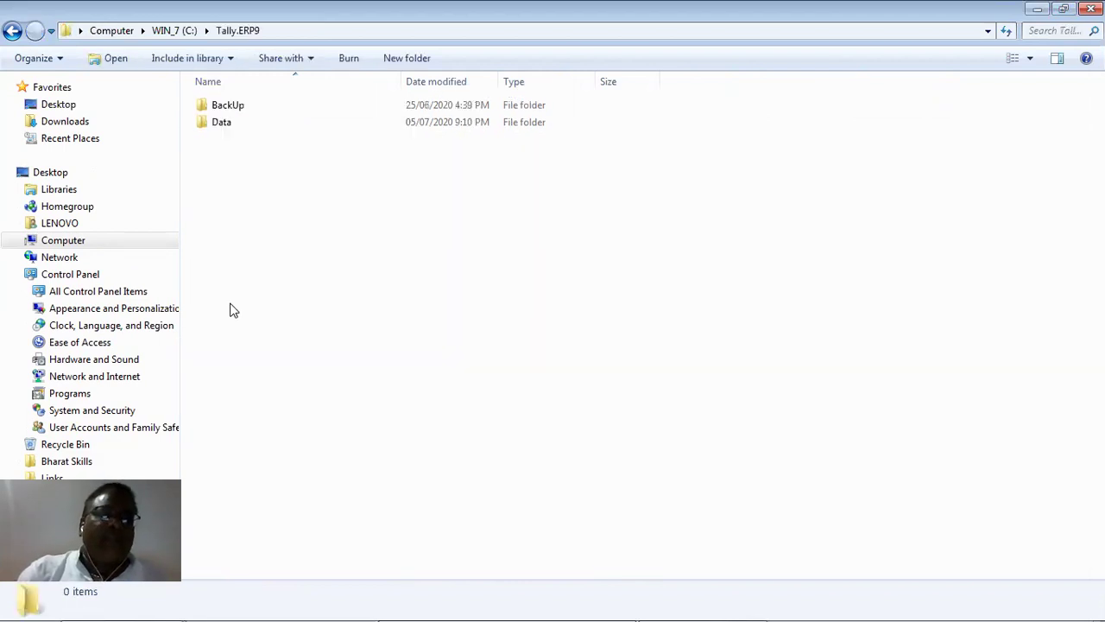
# Inspect Restore_06_25_2020_16_39 (Lang, stat.900), then back out to C: and reopen Tally.ERP9.
pyautogui.click(223, 111)
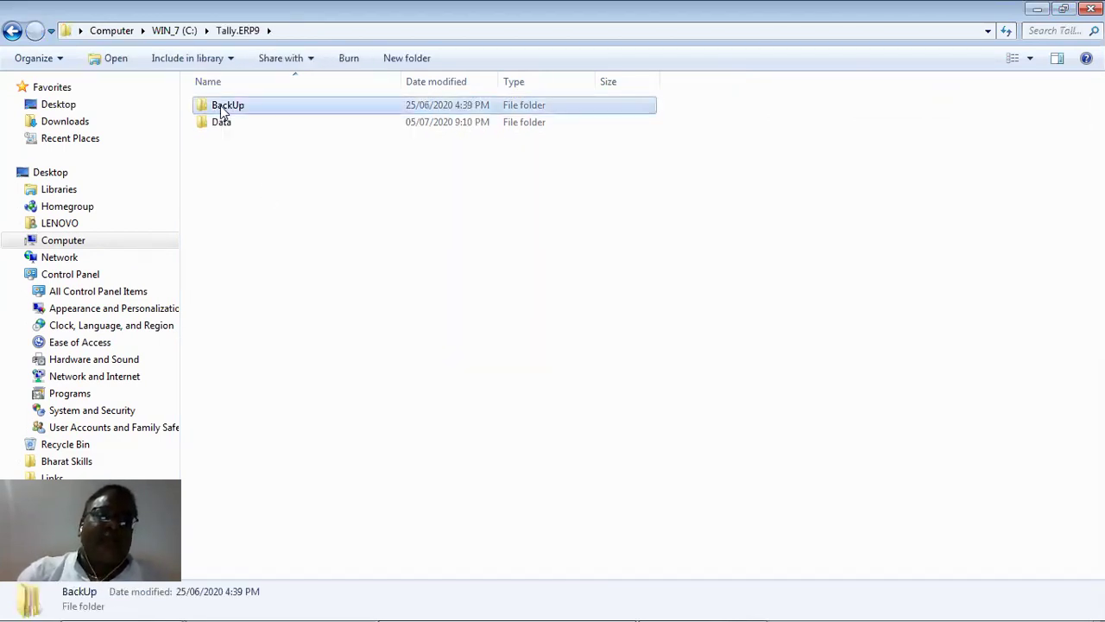
pyautogui.doubleClick(222, 110)
pyautogui.doubleClick(221, 107)
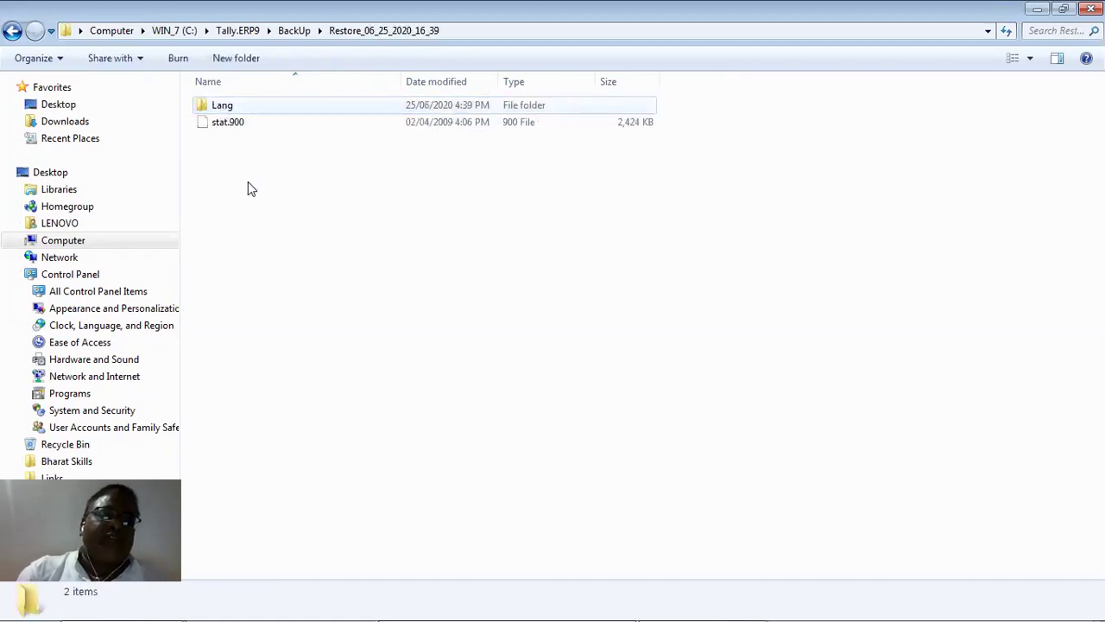
pyautogui.click(13, 32)
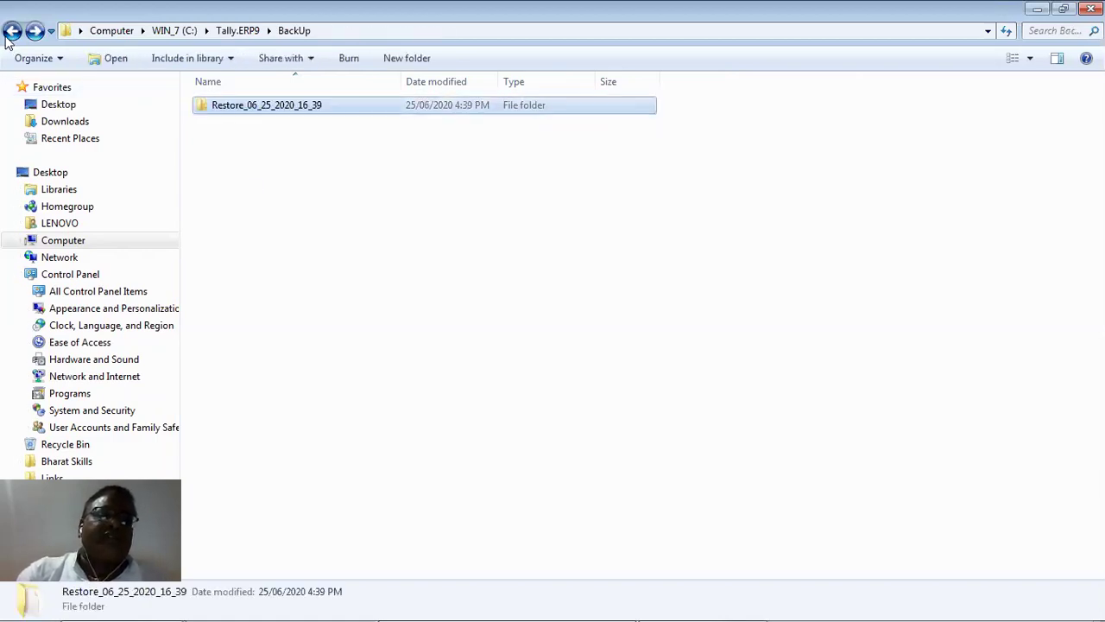
pyautogui.click(12, 32)
pyautogui.click(13, 32)
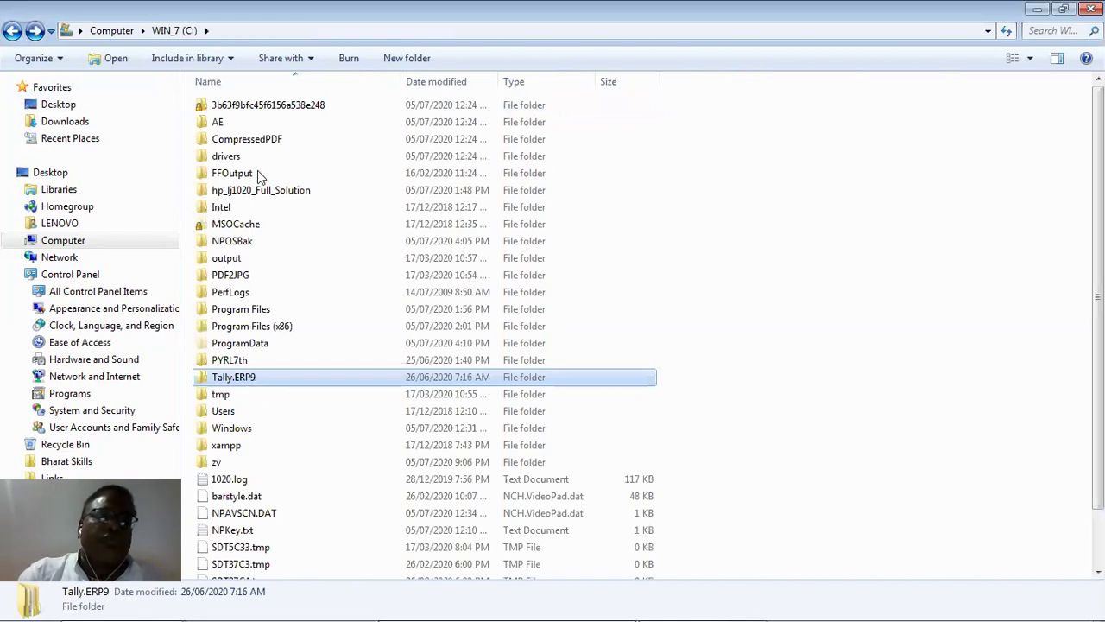
pyautogui.press('Return')
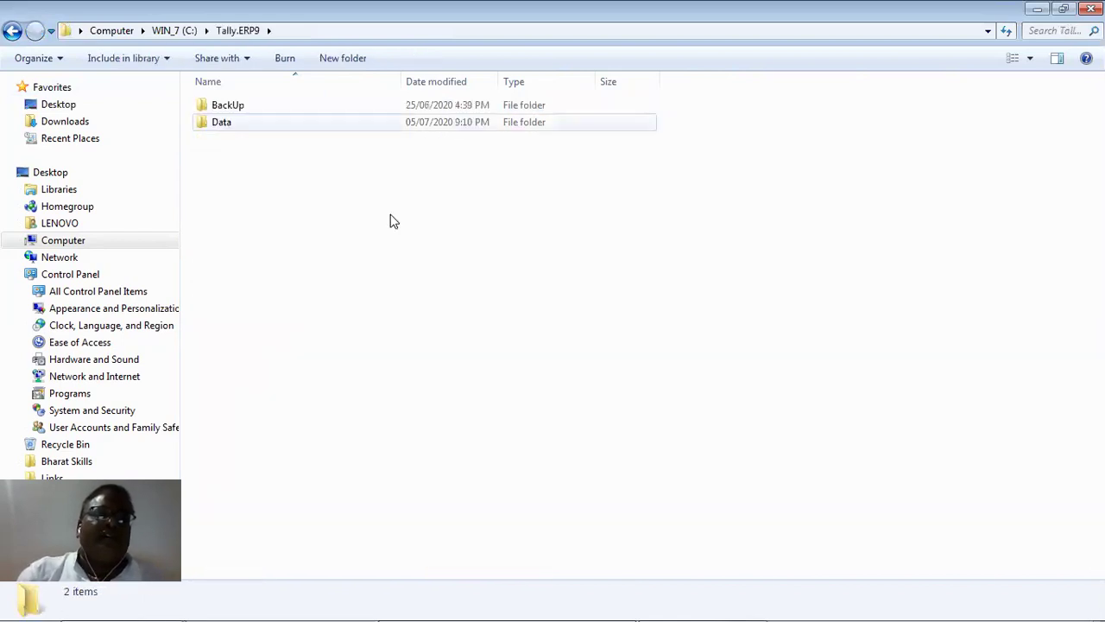
# Delete folders 10000 and 10001 from the Data folder and close the Explorer window.
pyautogui.press('Return')
pyautogui.hotkey('ctrl', 'a')
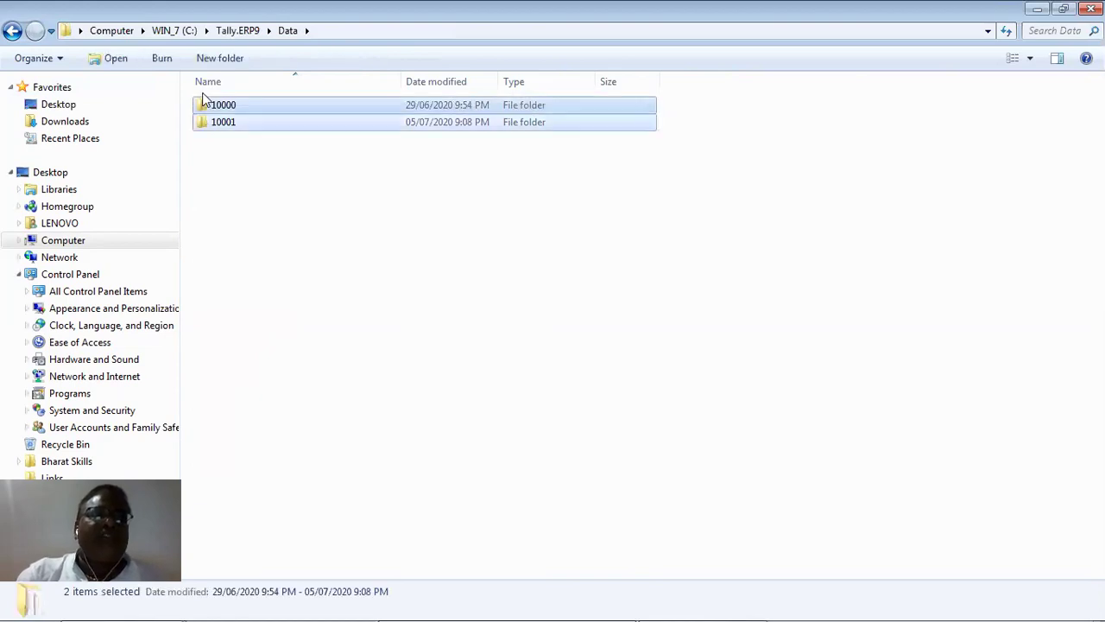
pyautogui.rightClick(223, 104)
pyautogui.click(286, 432)
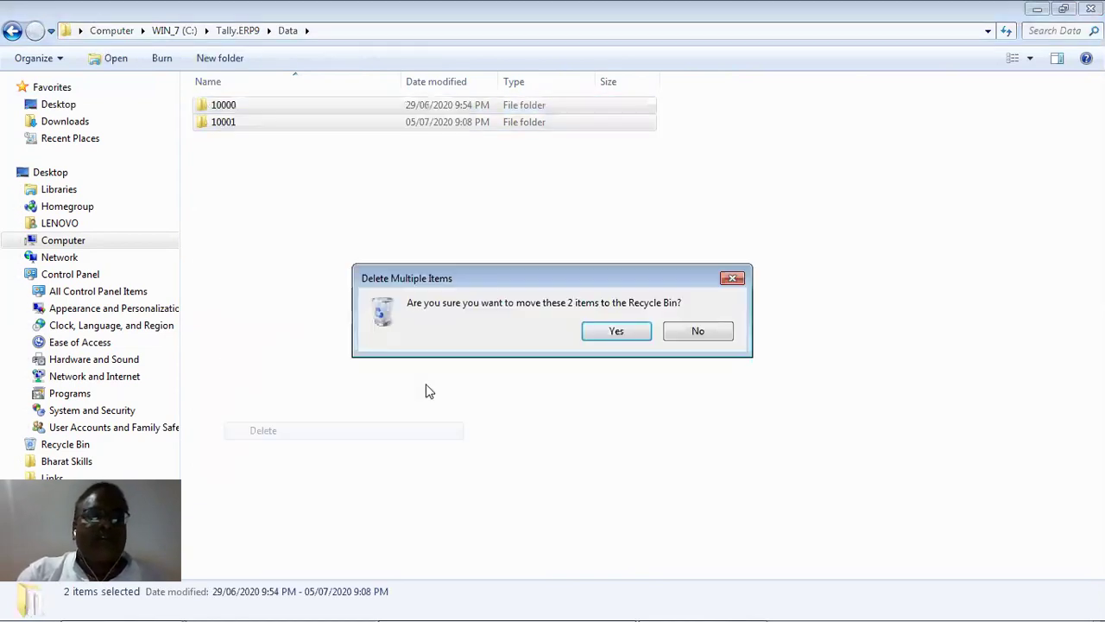
pyautogui.click(631, 330)
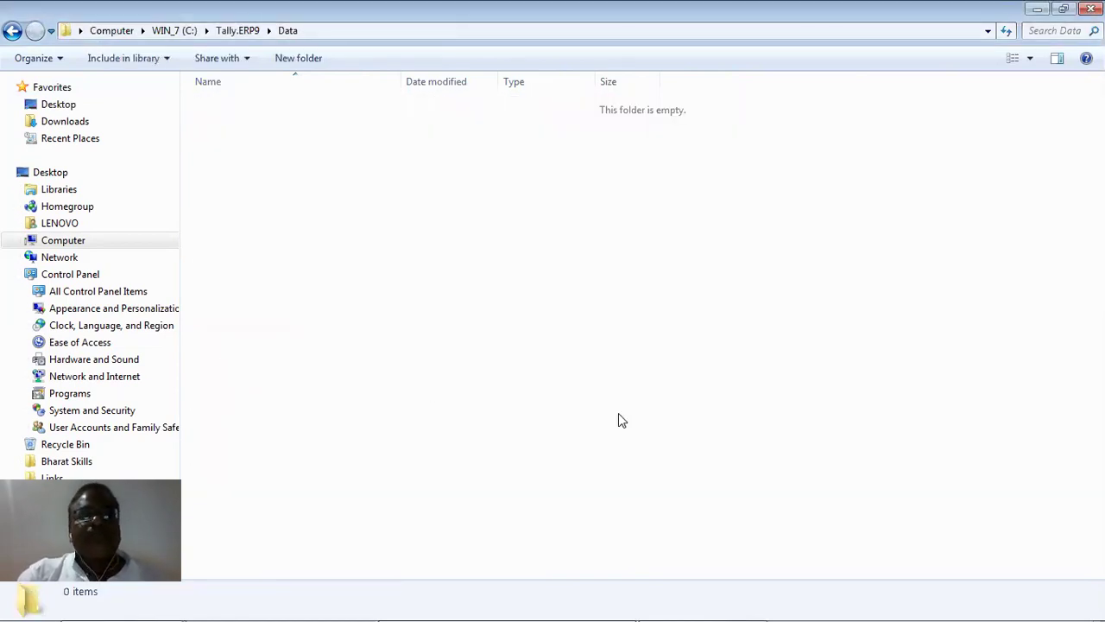
pyautogui.click(1088, 9)
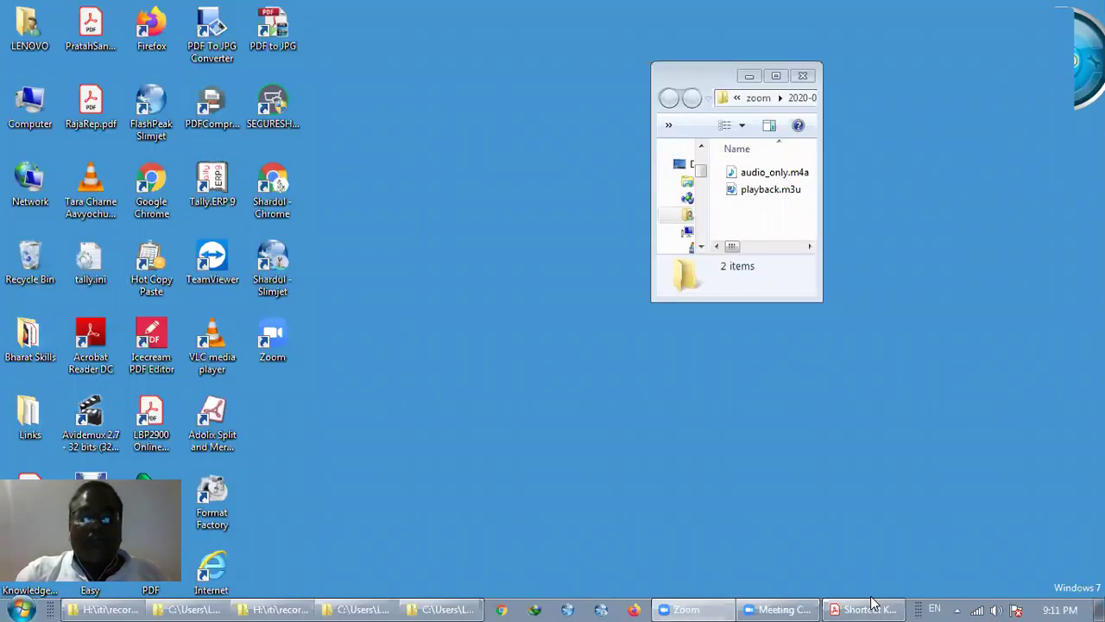
# Start Tally.ERP 9 from its desktop shortcut, after first launching Zoom.
pyautogui.doubleClick(285, 357)
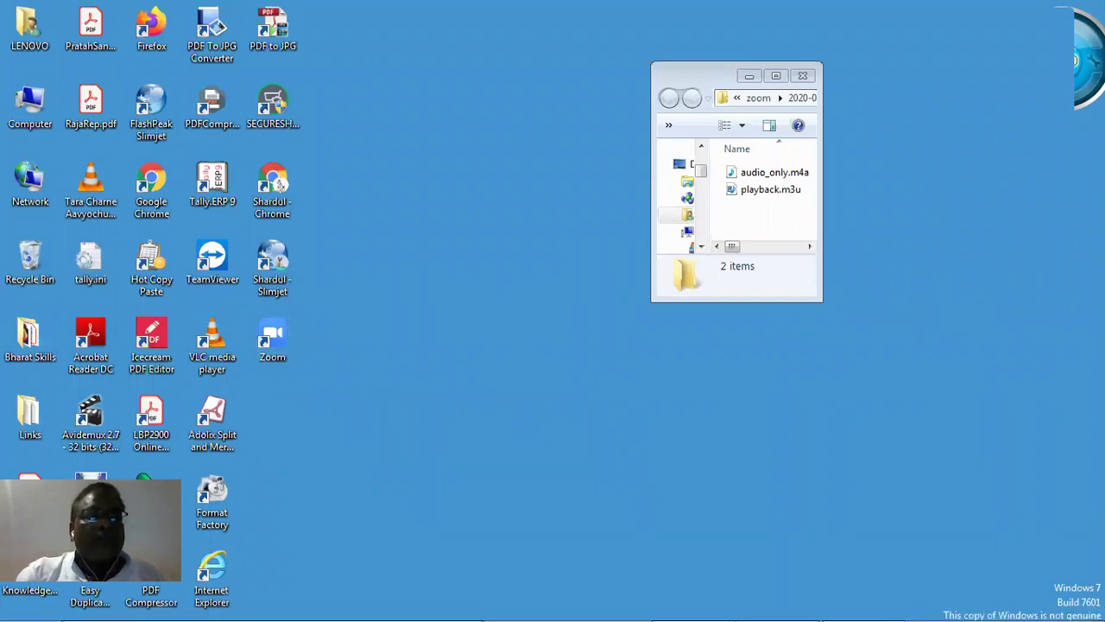
pyautogui.doubleClick(217, 183)
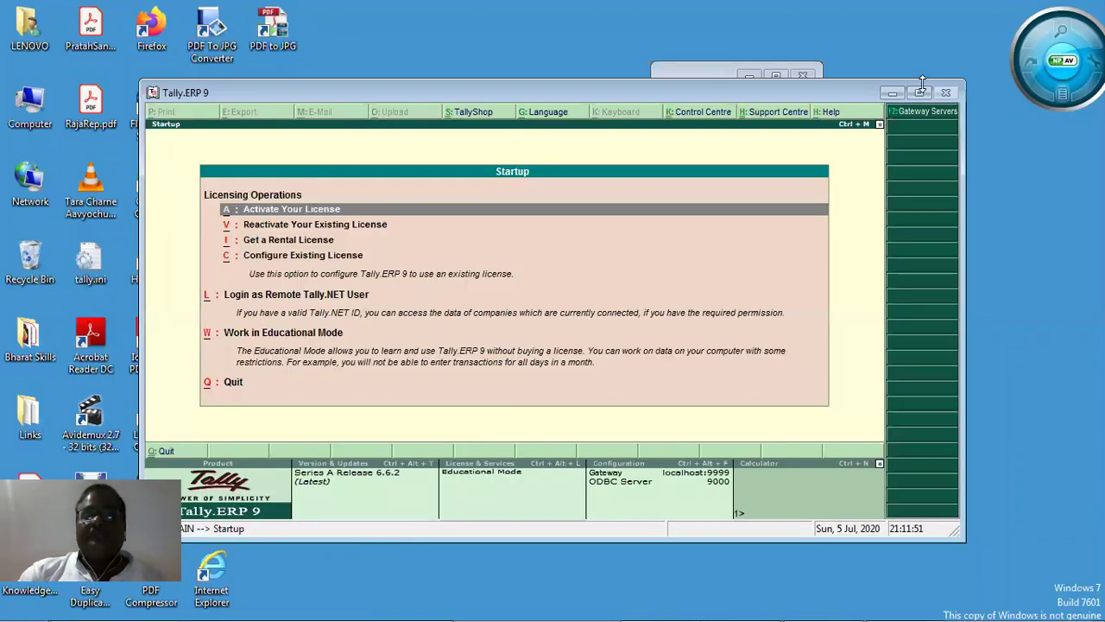
# Maximize Tally, enter Educational Mode, and confirm the Select Company list is empty.
pyautogui.click(920, 93)
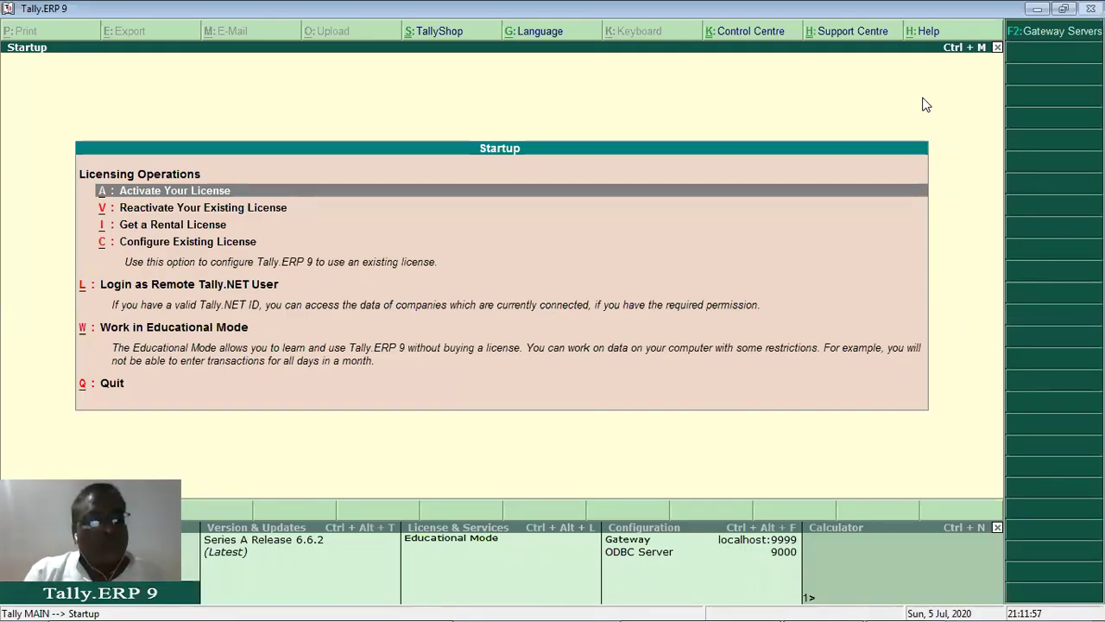
pyautogui.press('w')
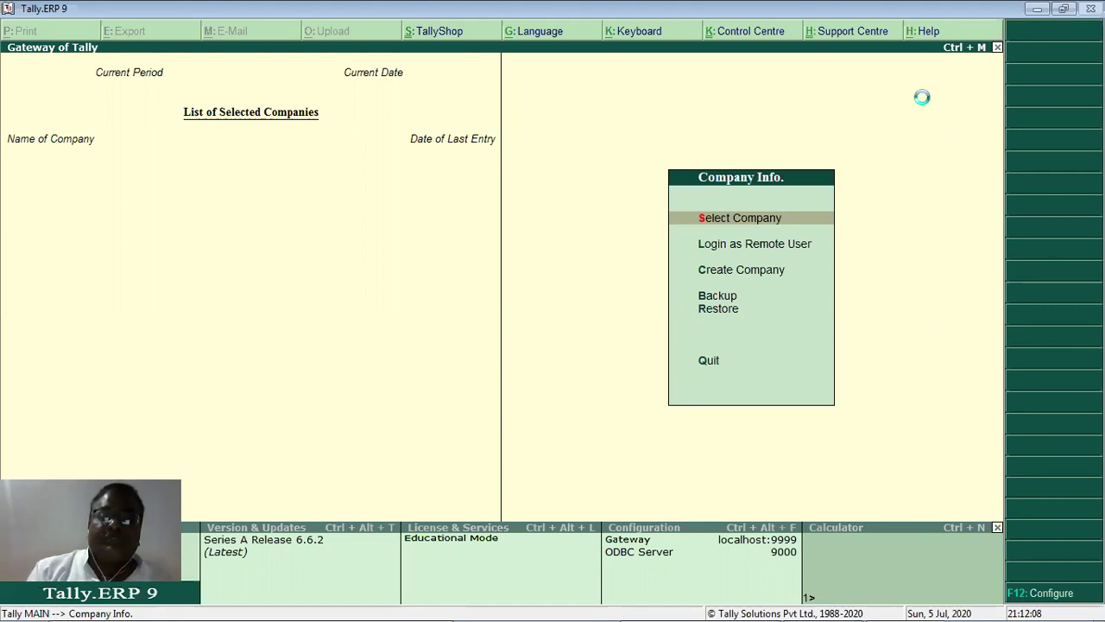
pyautogui.press('Return')
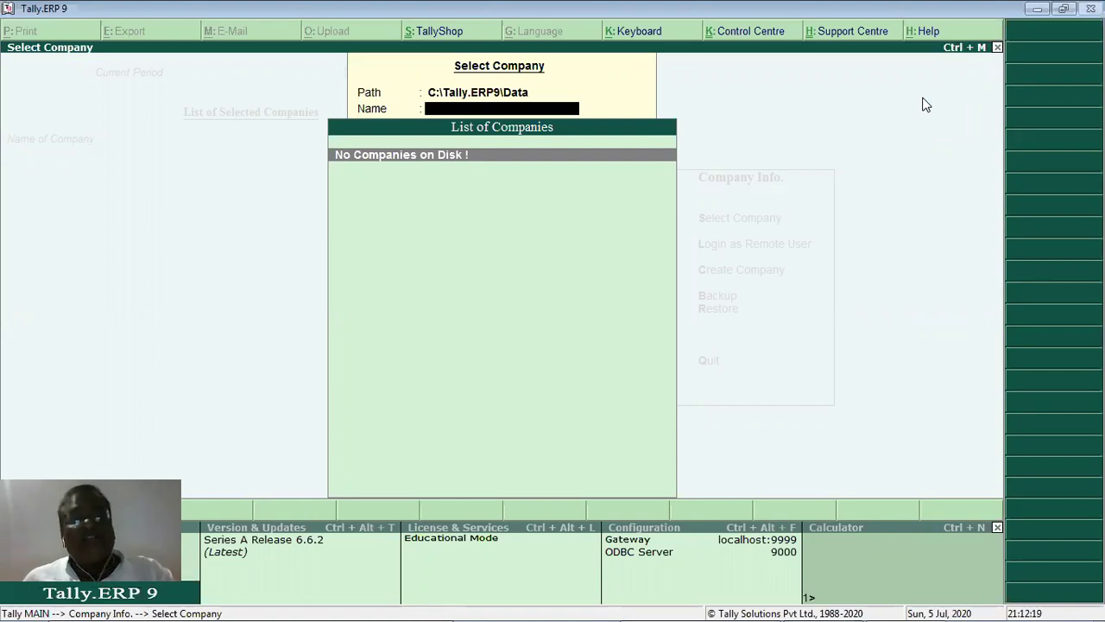
pyautogui.press('Escape')
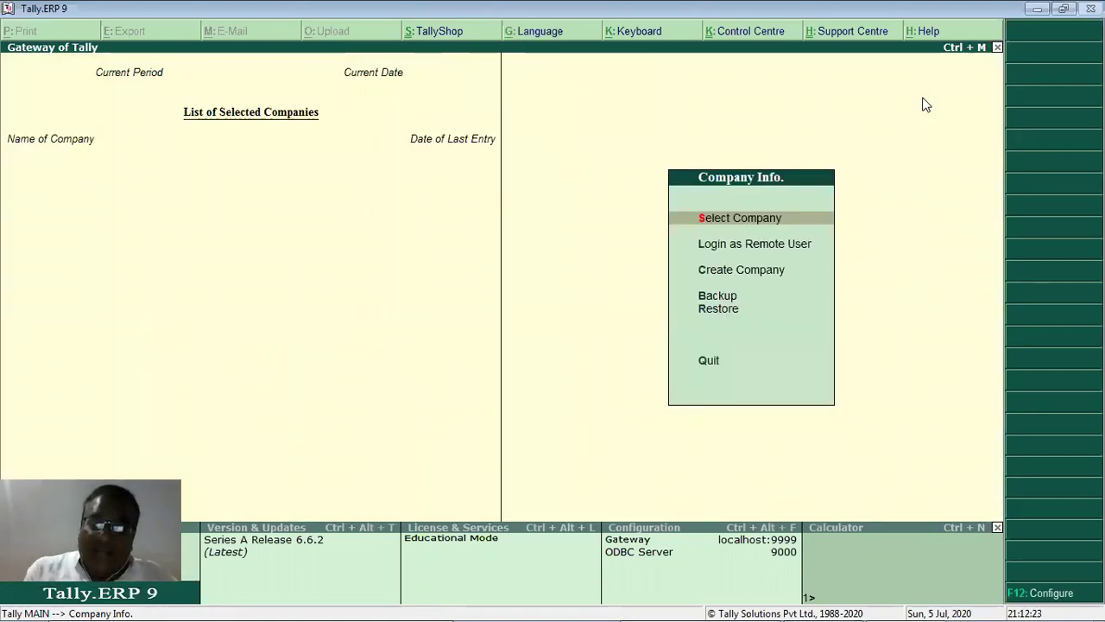
pyautogui.press('Down')
pyautogui.press('Down')
pyautogui.press('Down')
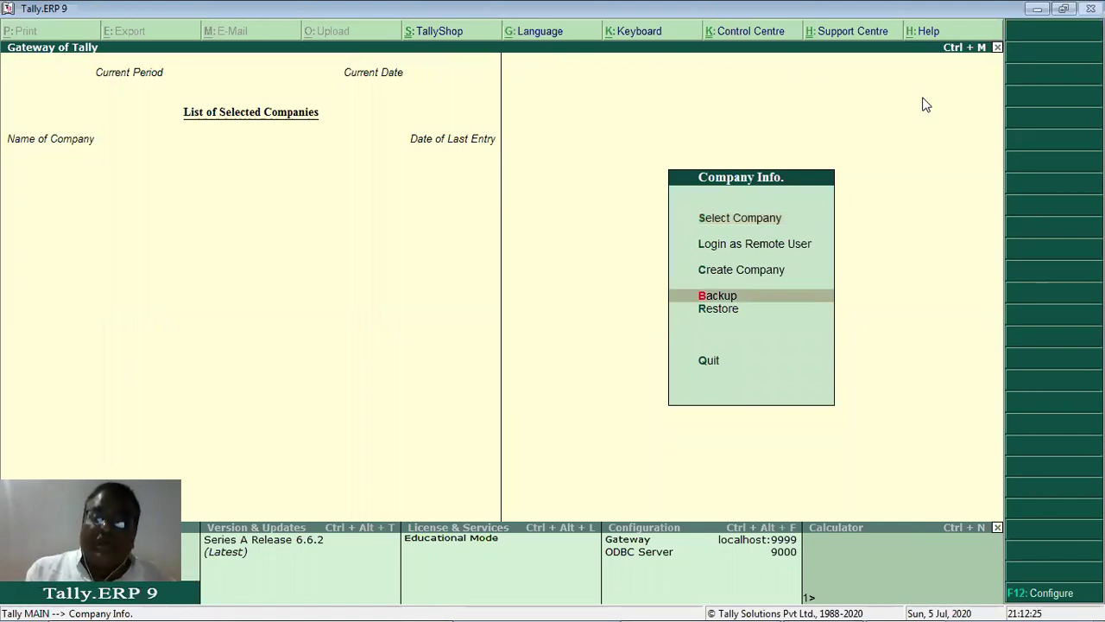
# Attempt restoring company 10001 from C:\ into C:\Tally.ERP9\Data, hitting an Incorrect Parameters error.
pyautogui.press('Down')
pyautogui.press('Return')
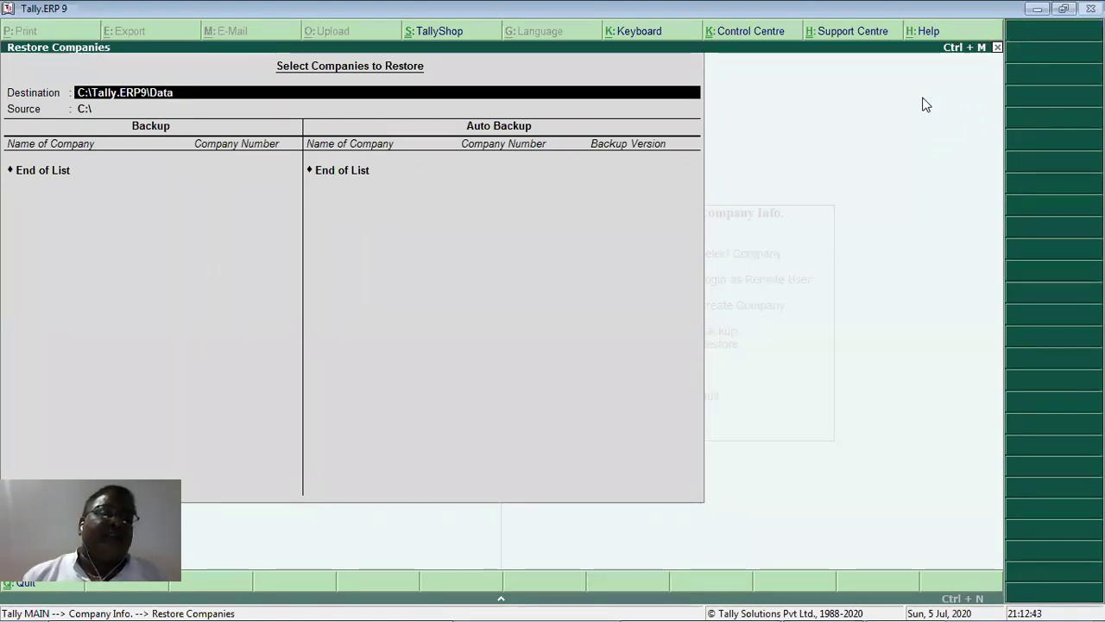
pyautogui.press('Return')
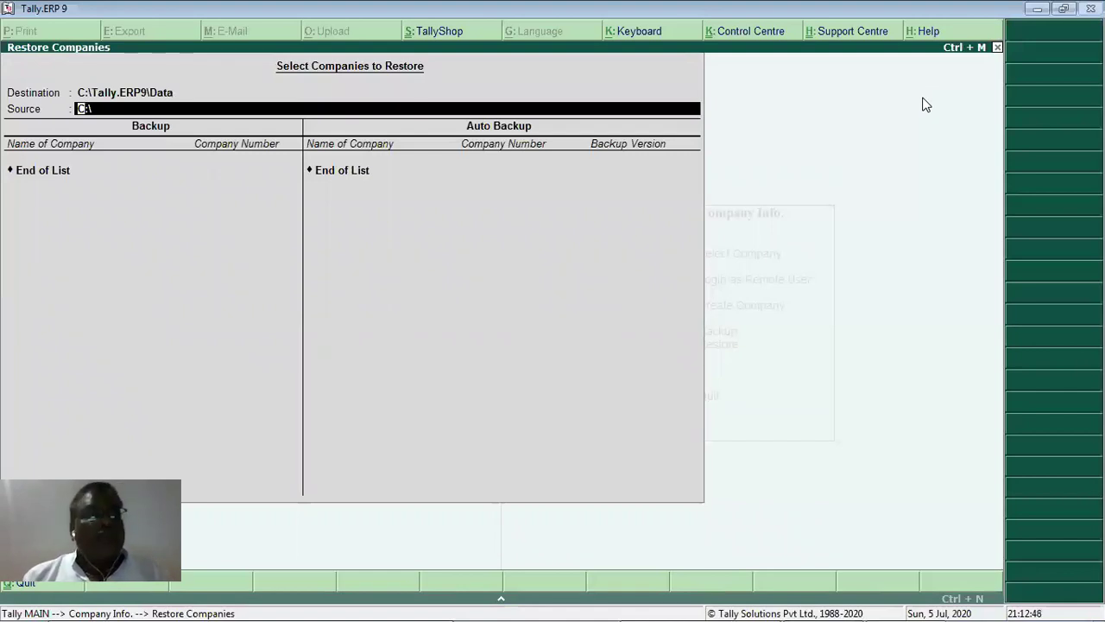
pyautogui.press('Return')
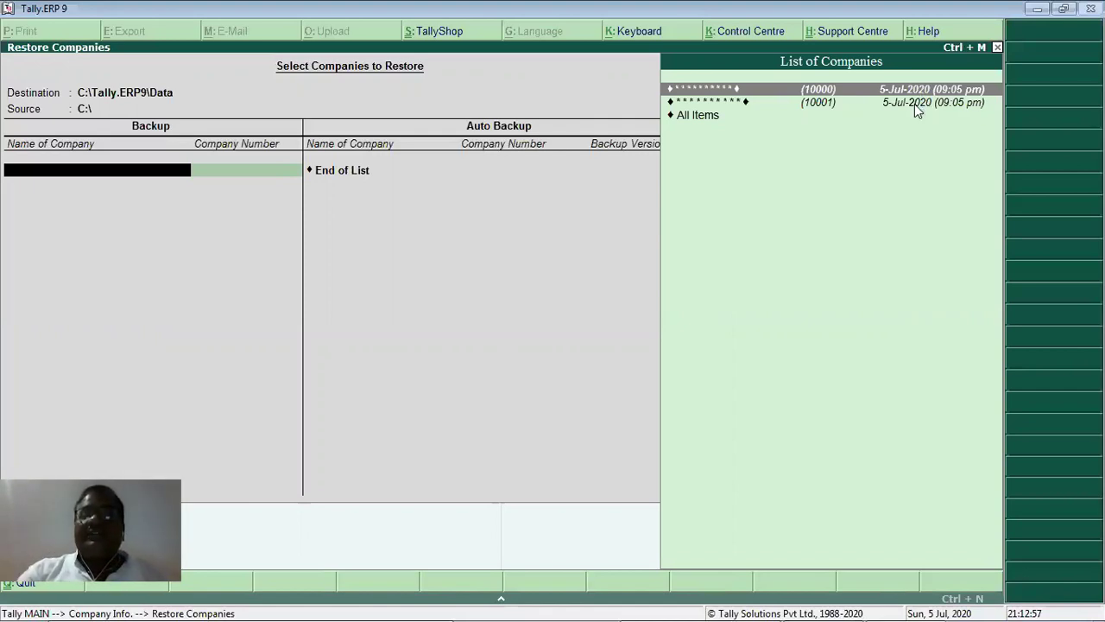
pyautogui.press('Down')
pyautogui.press('Return')
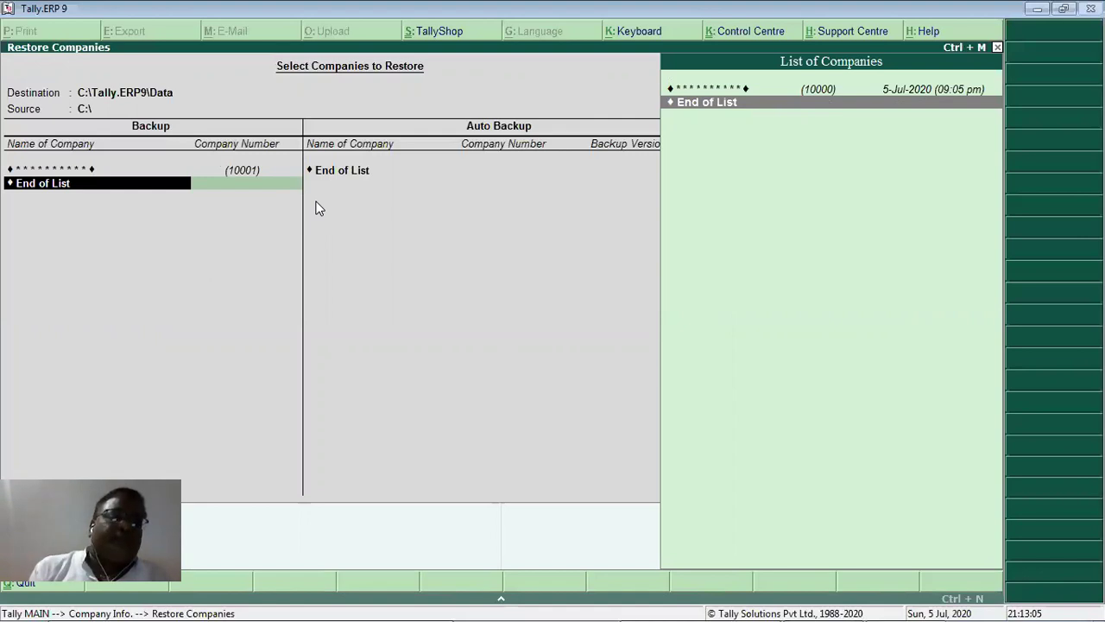
pyautogui.press('Return')
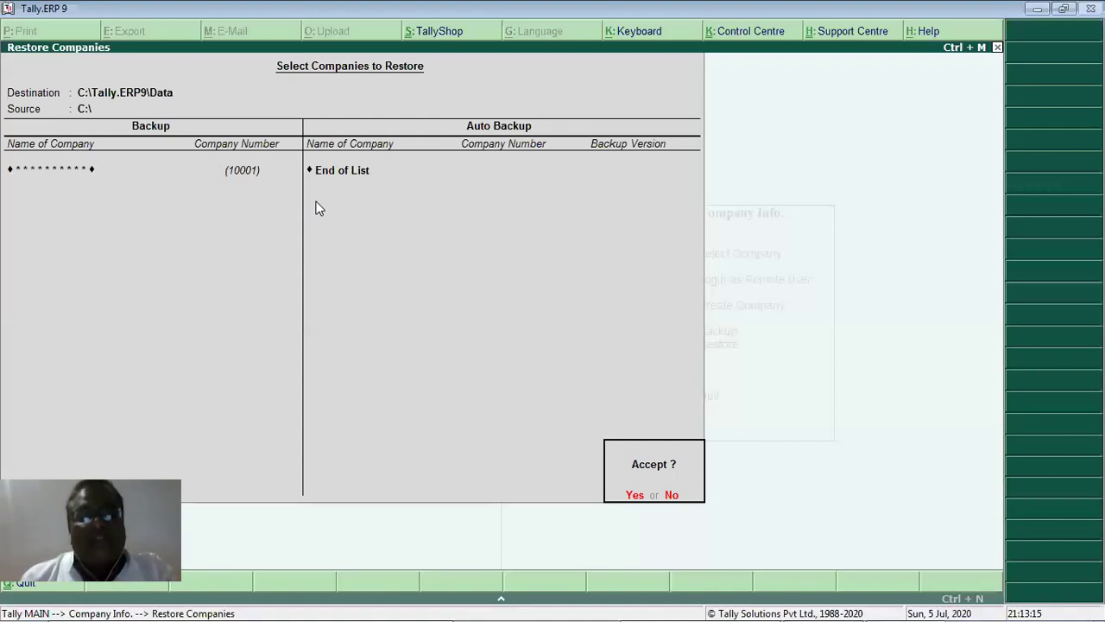
pyautogui.press('Return')
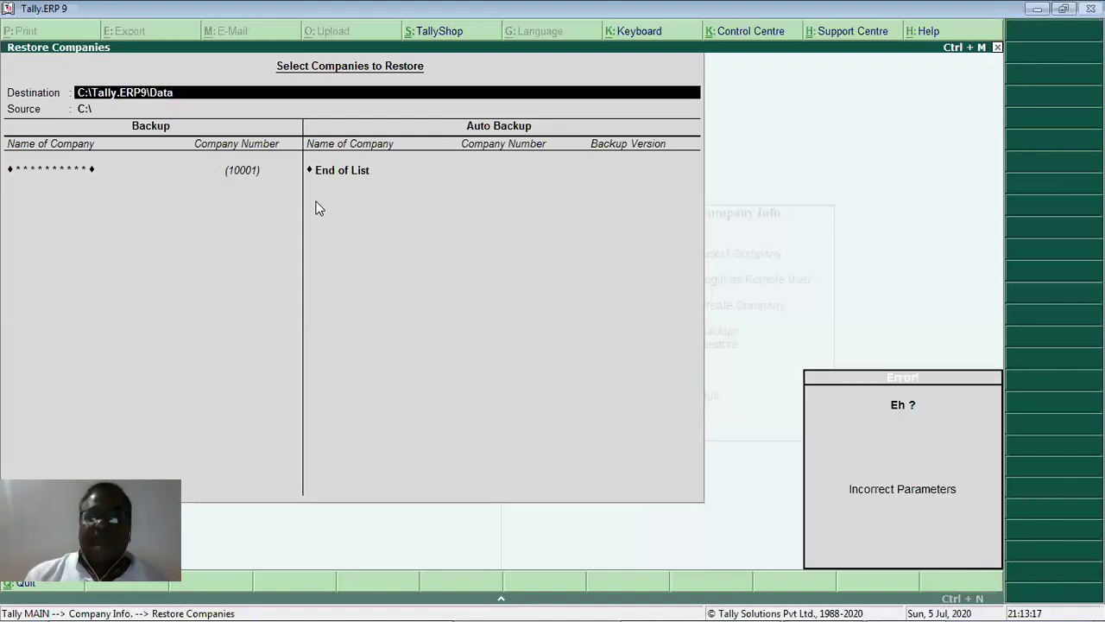
# Retry restoring company 10001, dismiss the error again, and quit the Restore Companies screen.
pyautogui.press('Return')
pyautogui.press('Return')
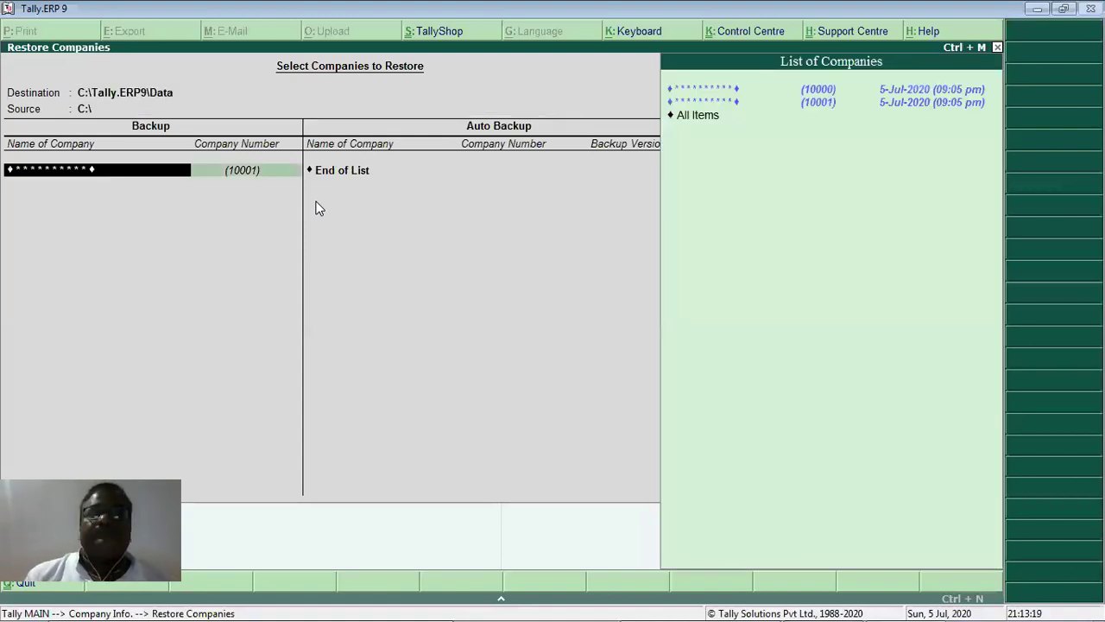
pyautogui.press('Return')
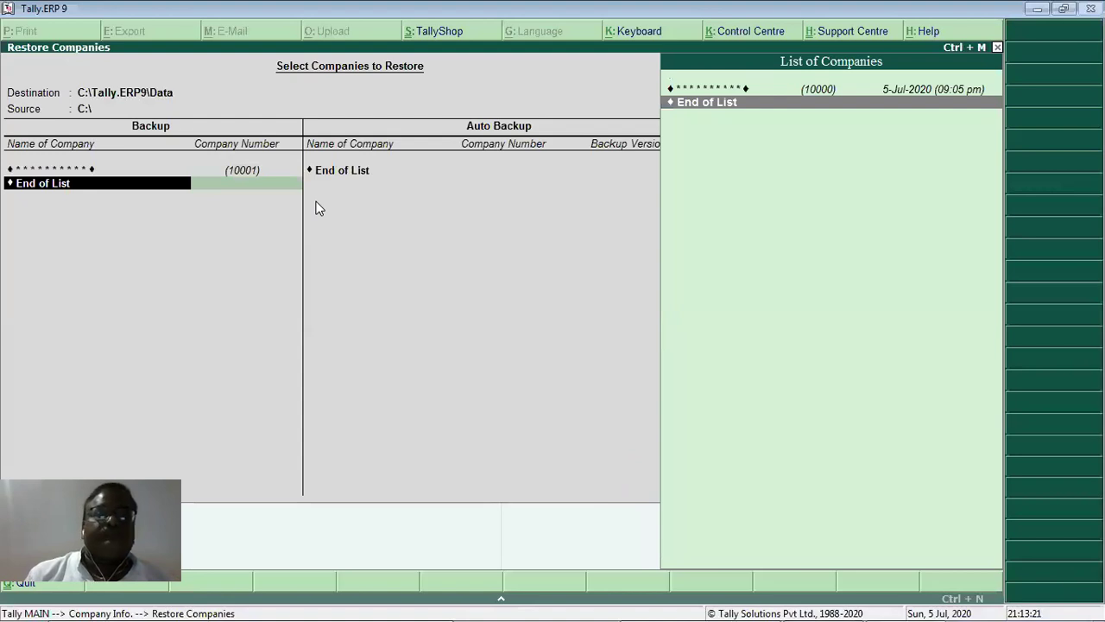
pyautogui.press('Return')
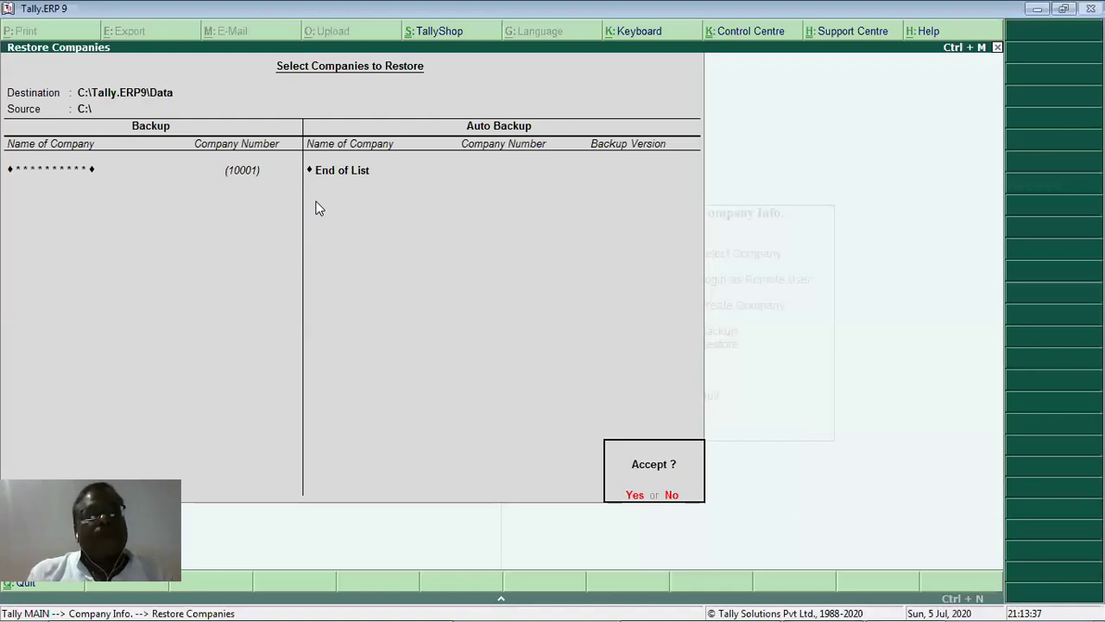
pyautogui.press('Return')
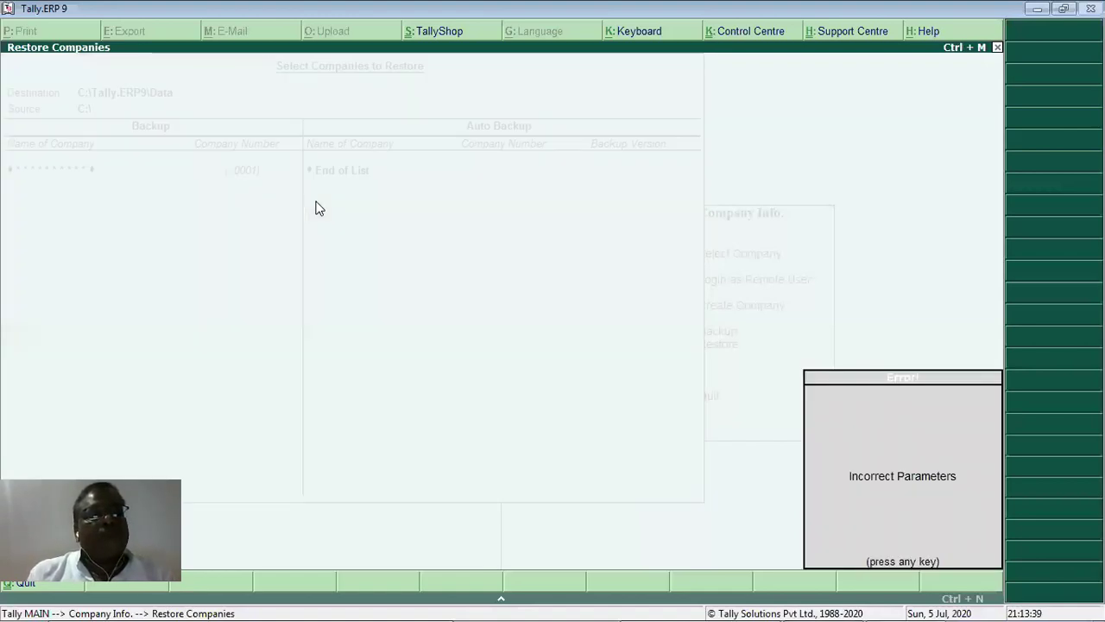
pyautogui.press('Return')
pyautogui.press('BackSpace')
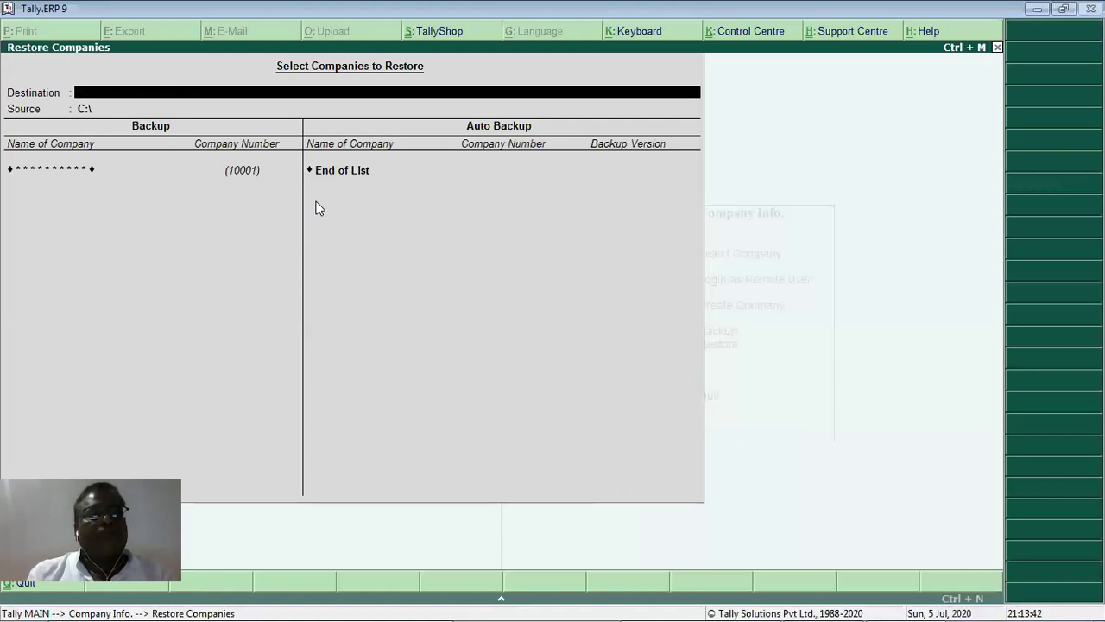
pyautogui.press('Escape')
pyautogui.press('Return')
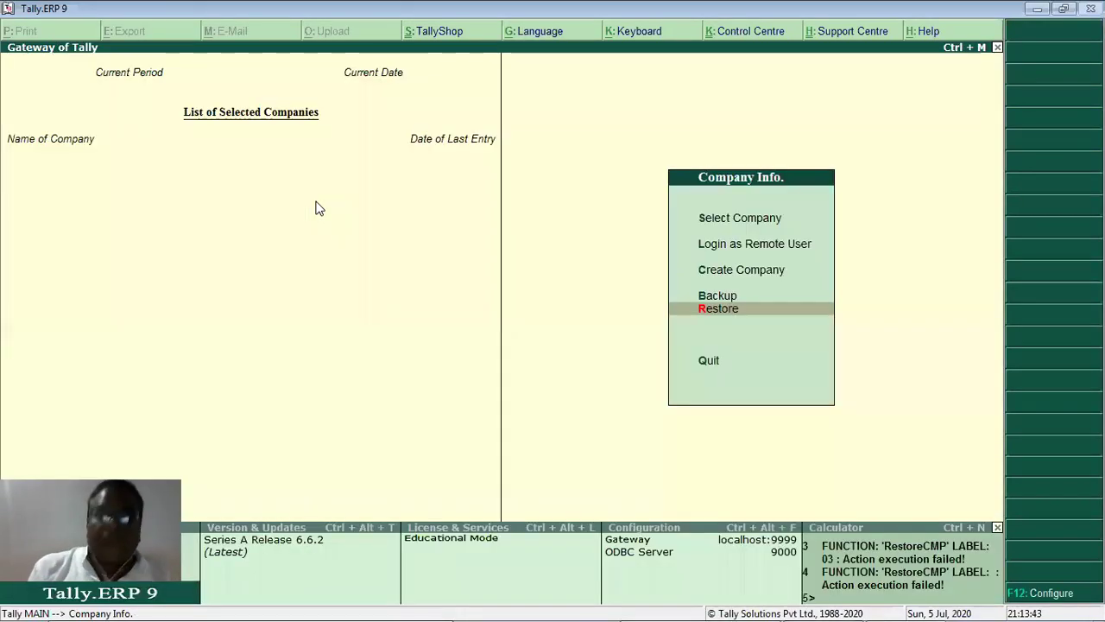
# Restore both companies 10000 and 10001, answering the TallyVault password prompt.
pyautogui.press('Return')
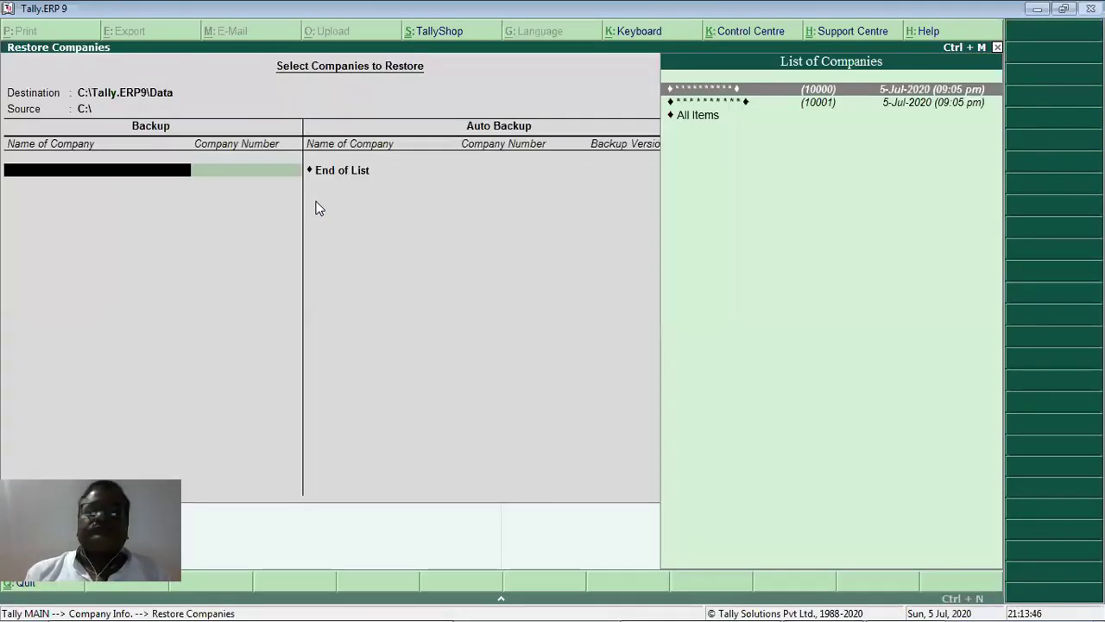
pyautogui.press('Return')
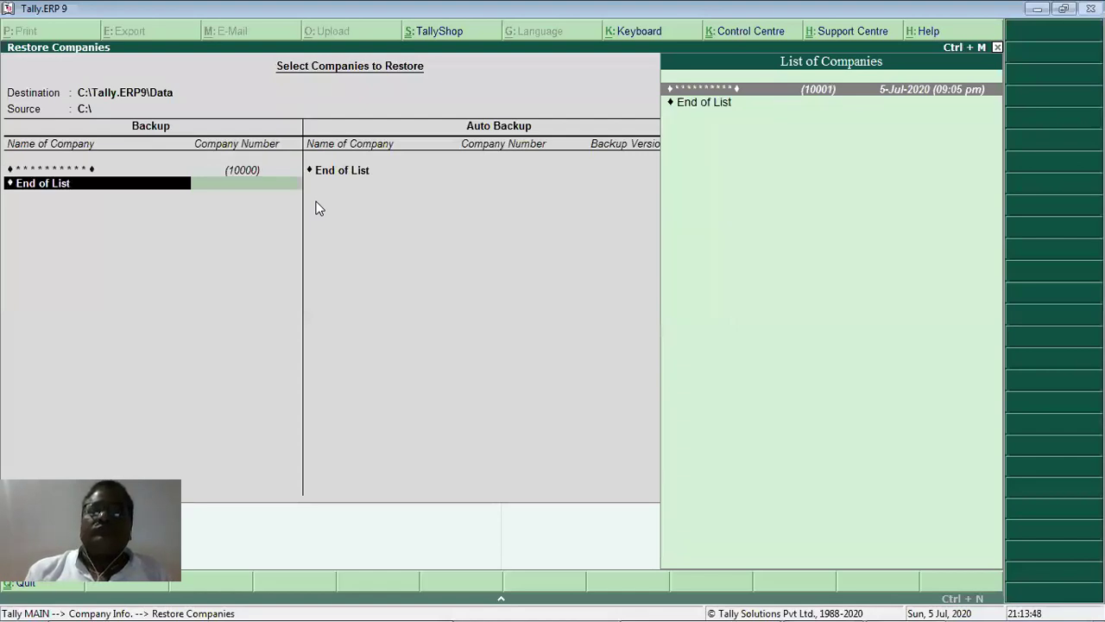
pyautogui.press('Return')
pyautogui.press('Return')
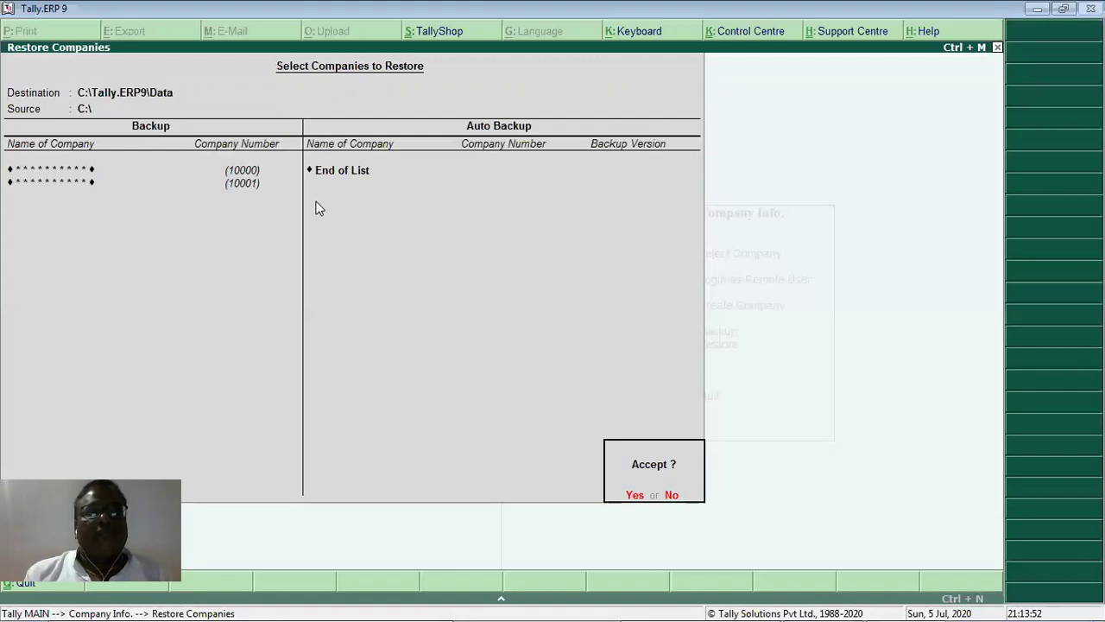
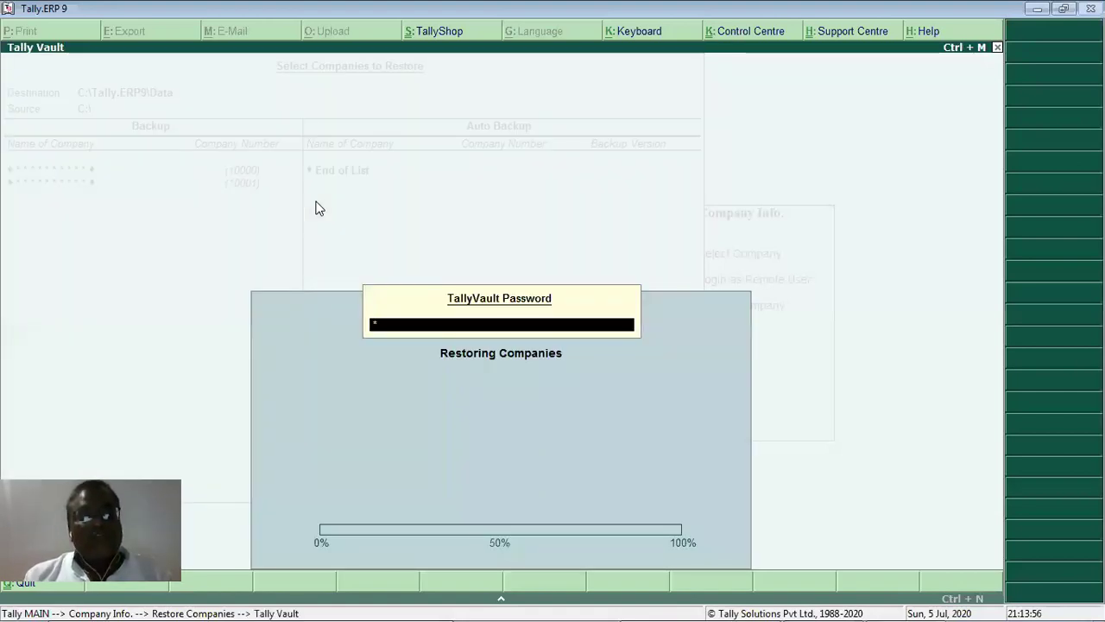
pyautogui.press('Return')
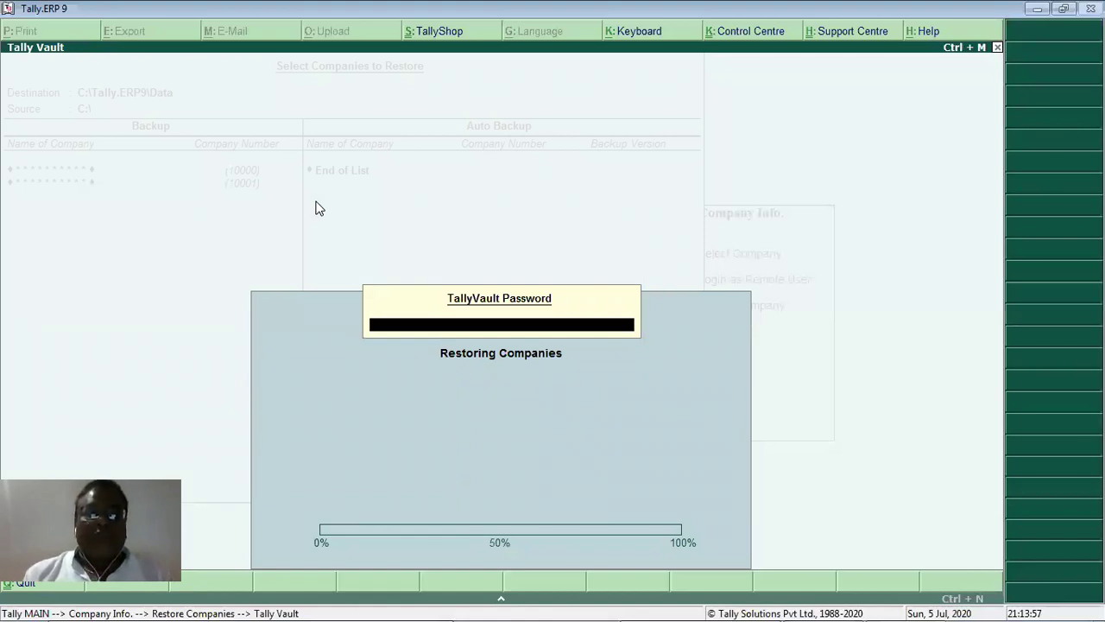
pyautogui.press('Return')
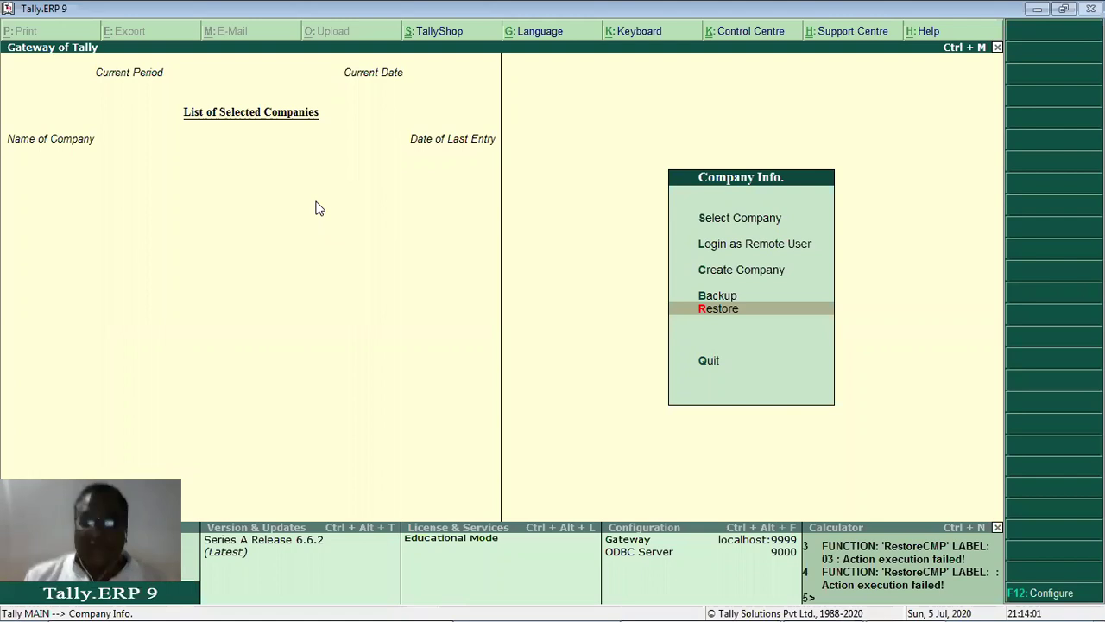
pyautogui.press('Up')
pyautogui.press('Up')
pyautogui.press('Up')
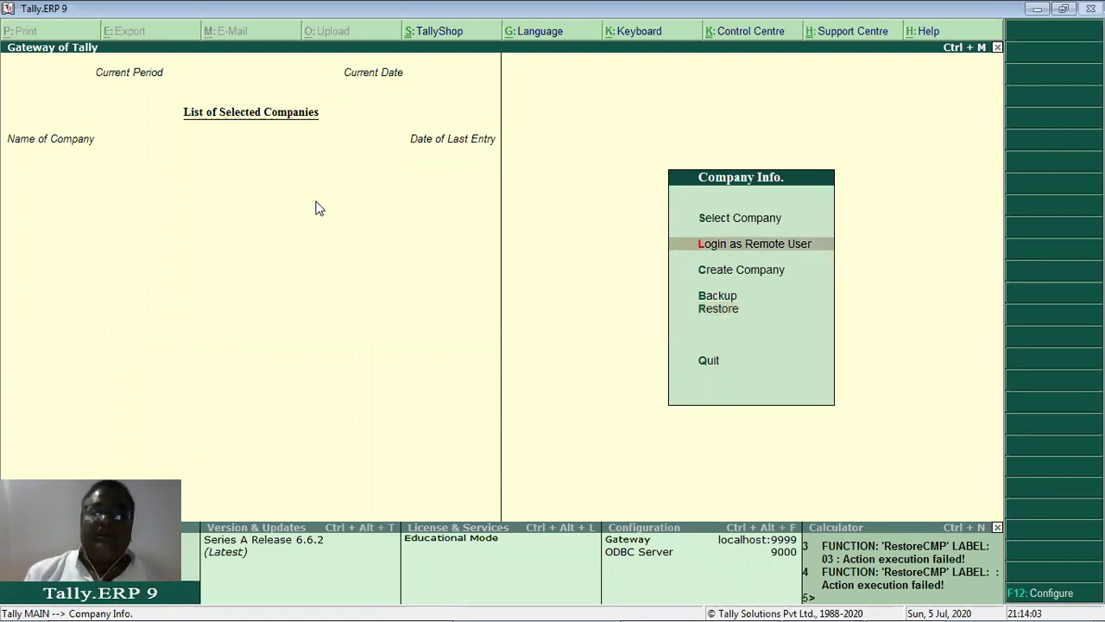
pyautogui.press('Up')
# Open company 10001 (Nirmi Company Ltd.), entering the vault password and the user login credentials.
pyautogui.press('Return')
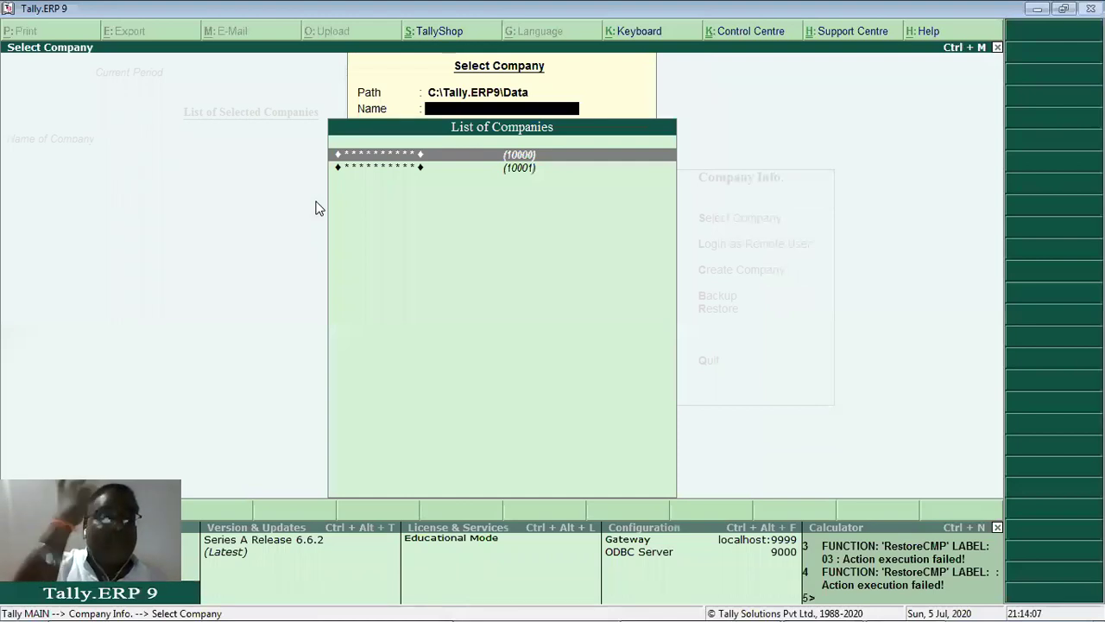
pyautogui.press('Down')
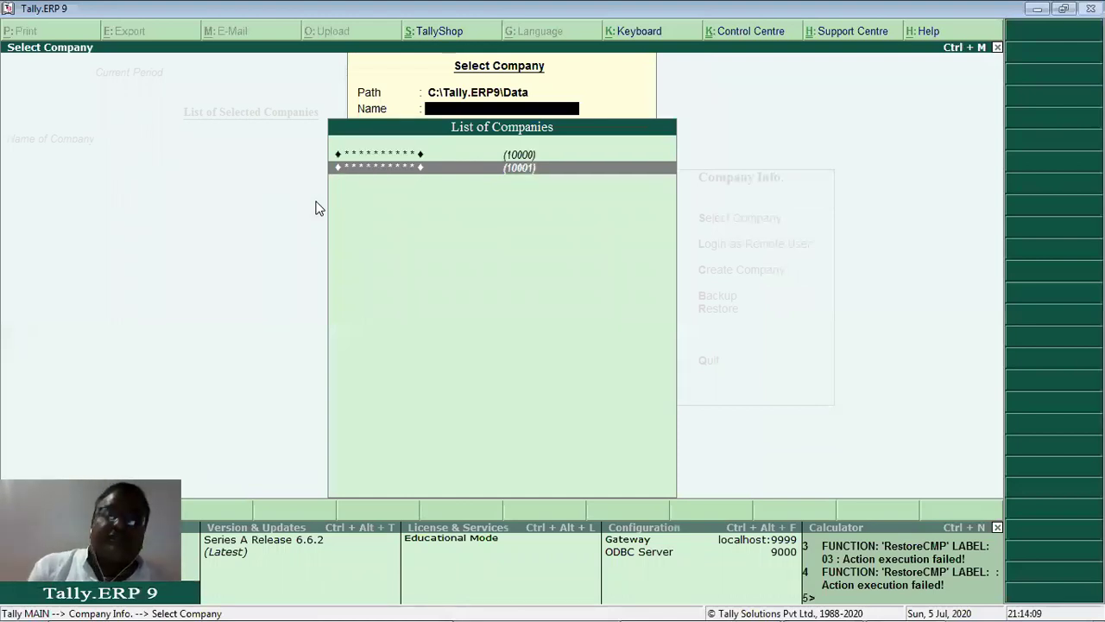
pyautogui.press('Return')
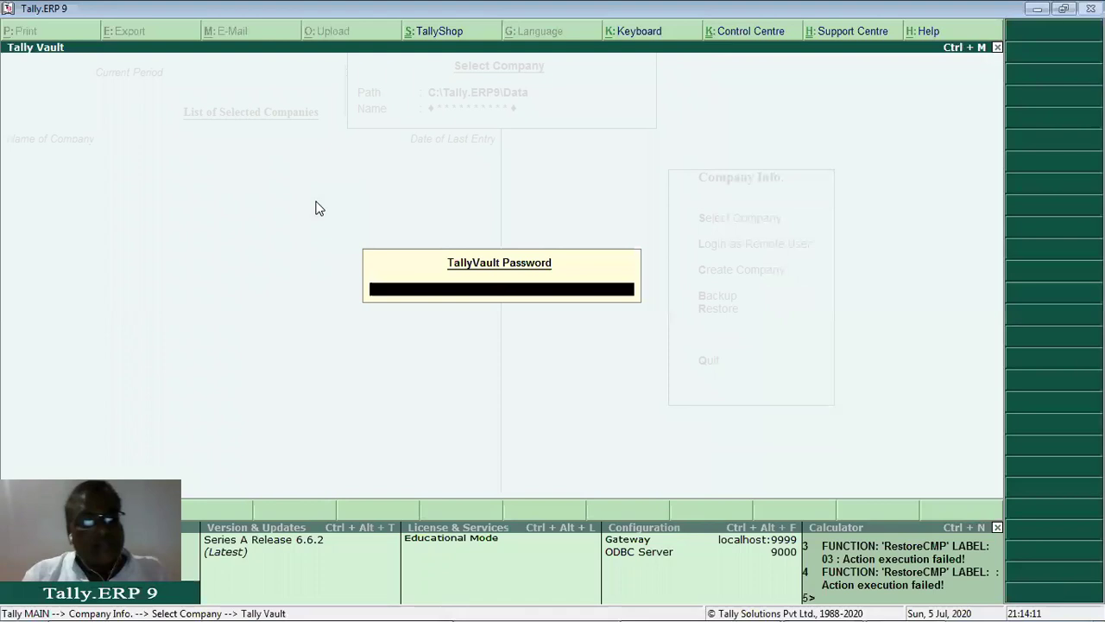
pyautogui.write('***')
pyautogui.press('Return')
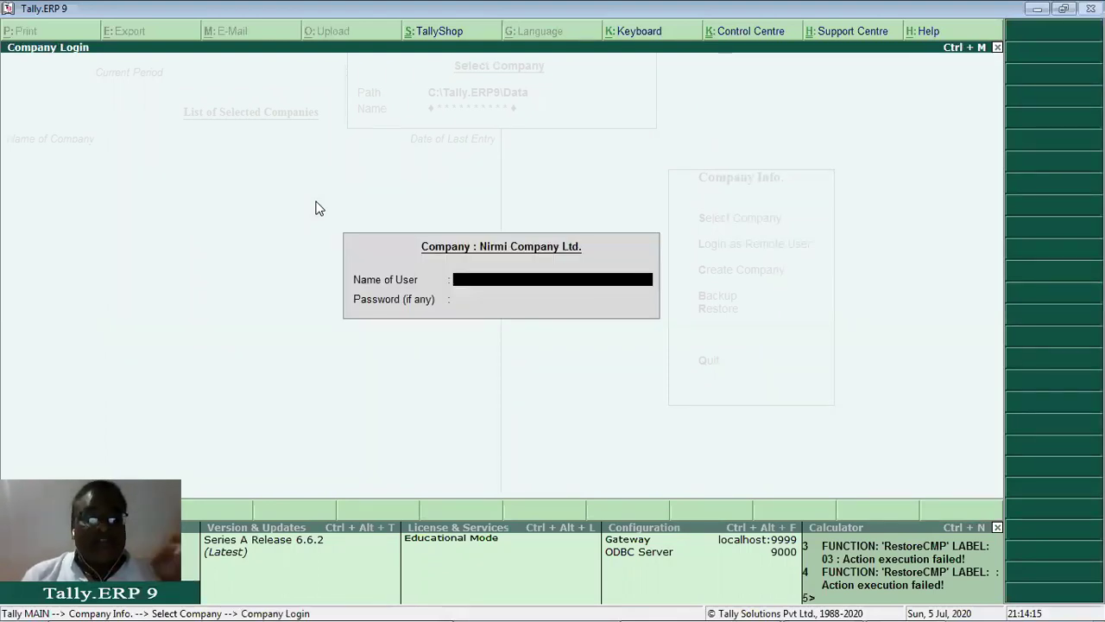
pyautogui.write('sdt')
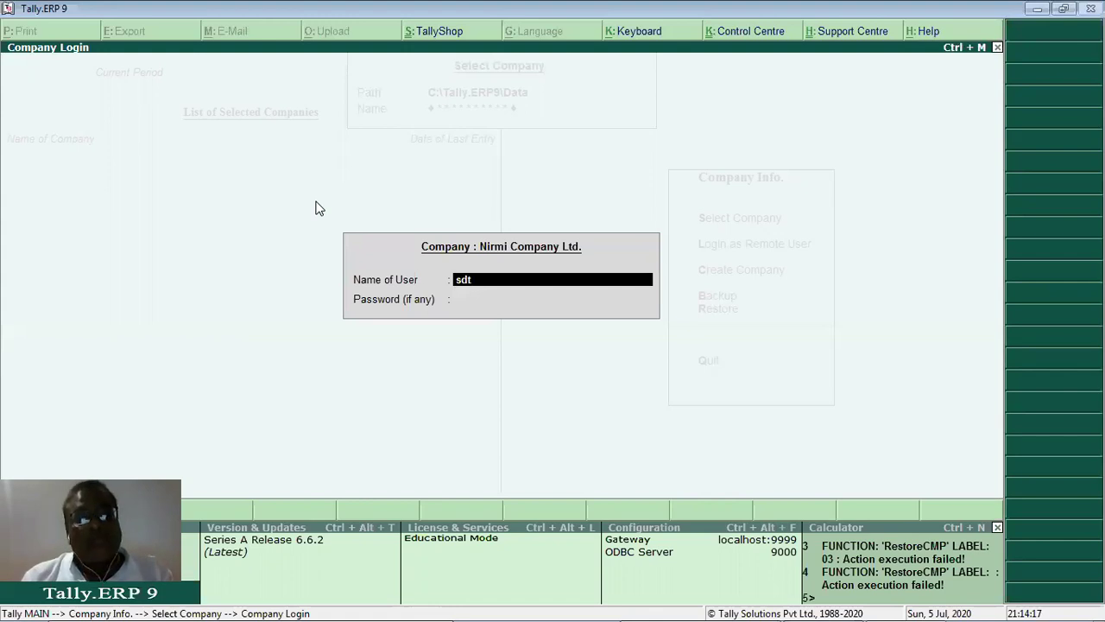
pyautogui.press('Return')
pyautogui.write('*')
pyautogui.press('Return')
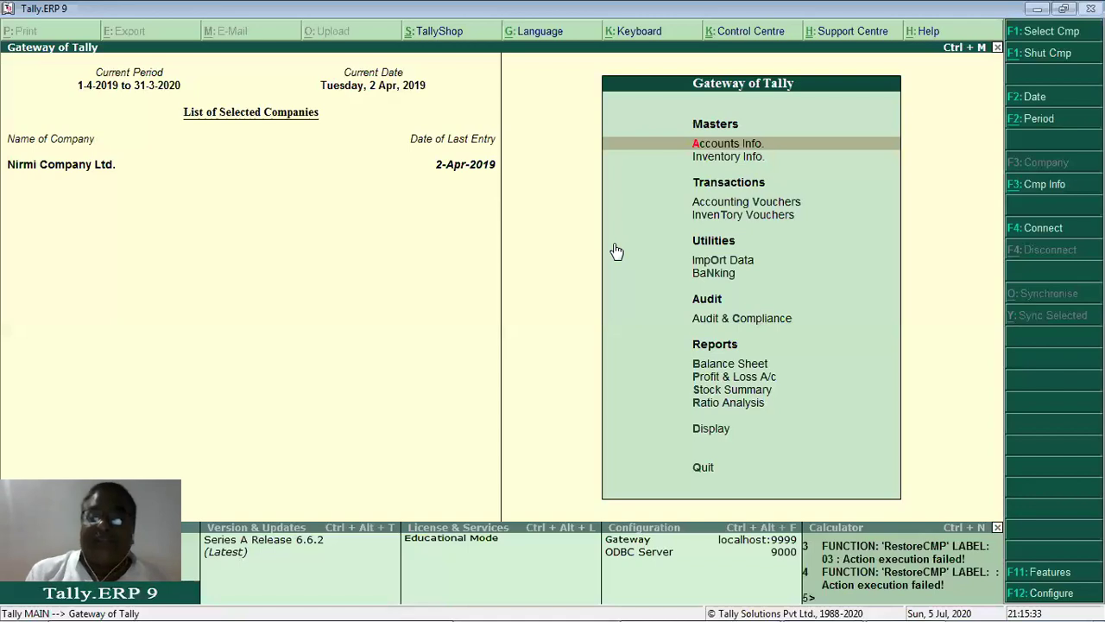
# Go to Audit & Compliance > Audit Documentation and view the Audit Programme table.
pyautogui.press('Down')
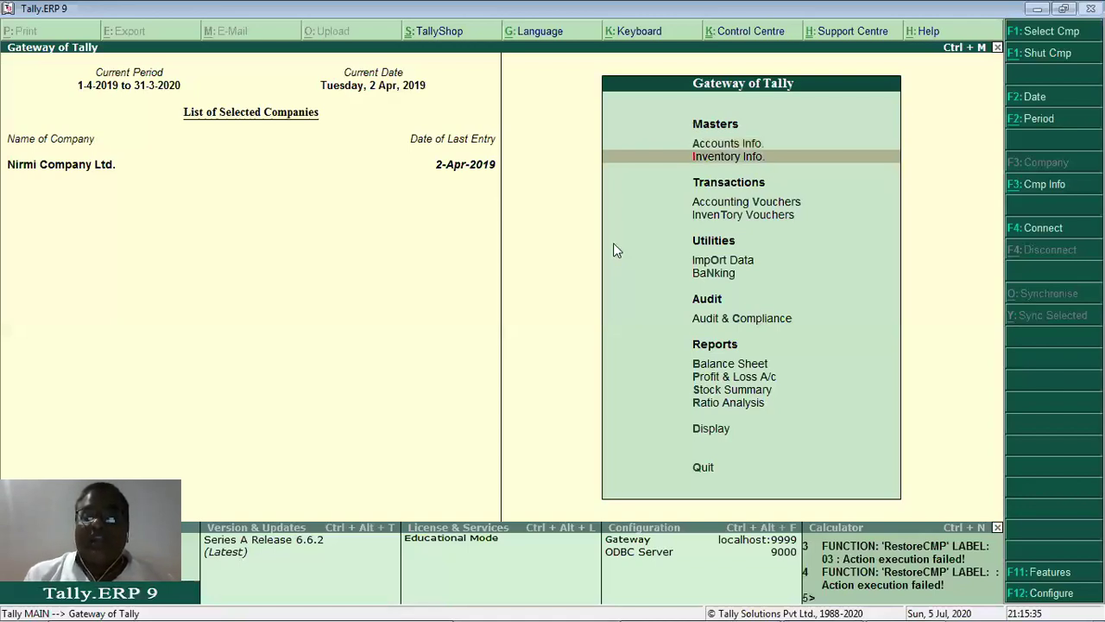
pyautogui.press('s')
pyautogui.press('Up')
pyautogui.press('Up')
pyautogui.press('Up')
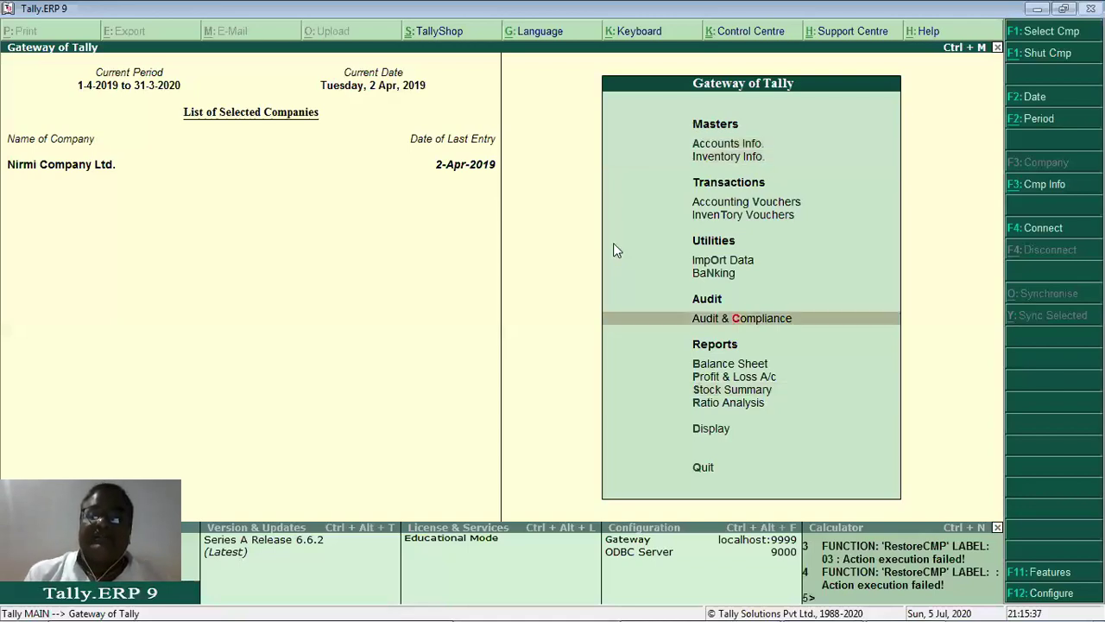
pyautogui.press('Return')
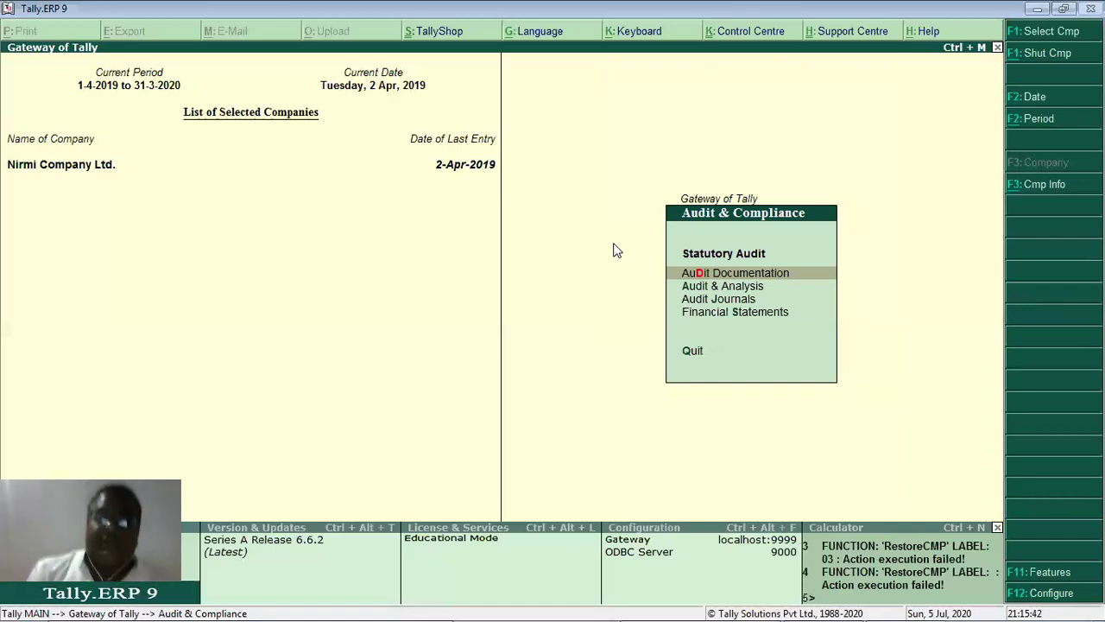
pyautogui.press('Return')
pyautogui.press('Down')
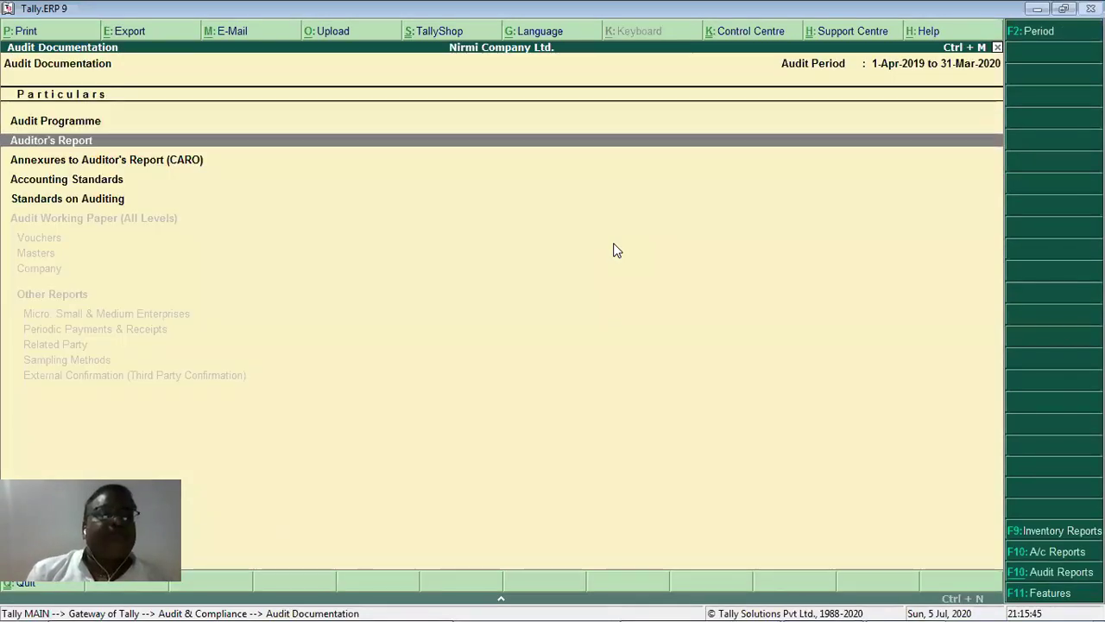
pyautogui.press('Up')
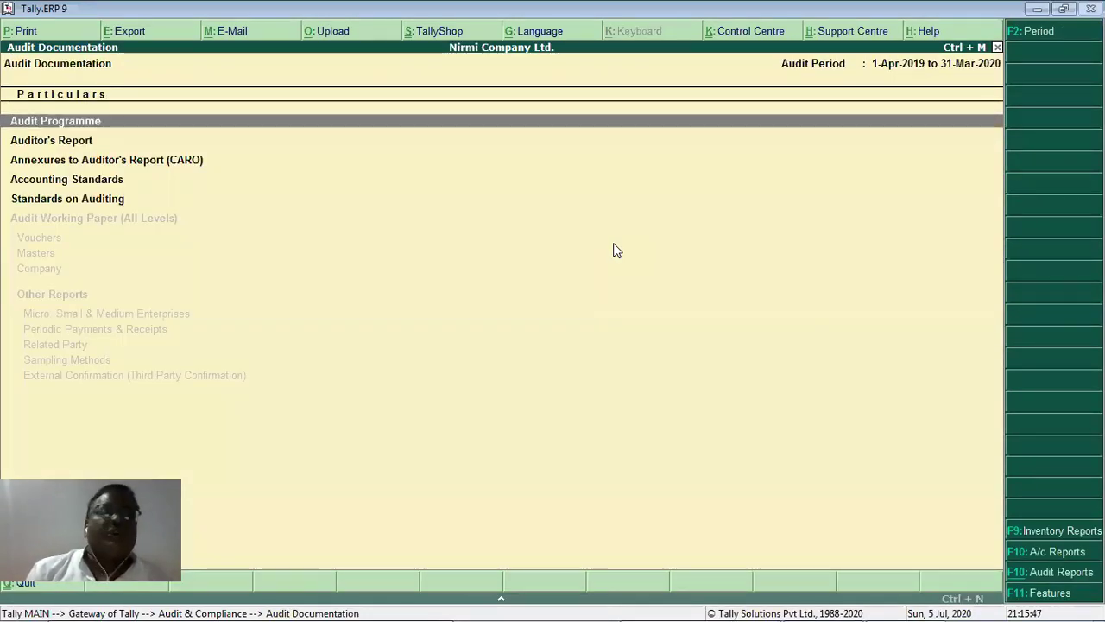
pyautogui.press('Return')
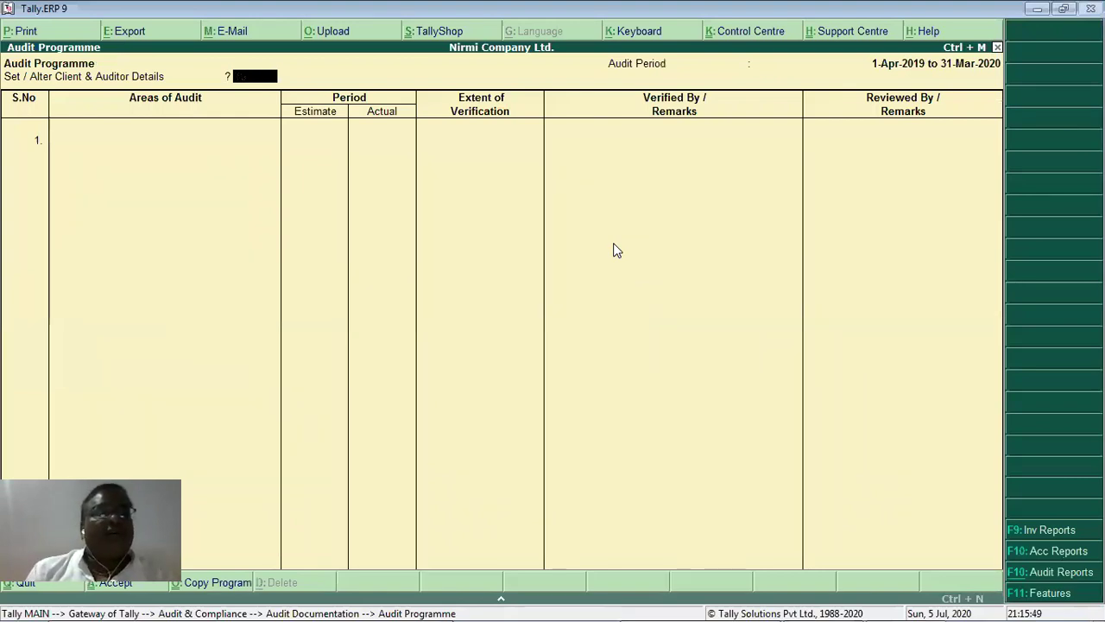
pyautogui.press('Escape')
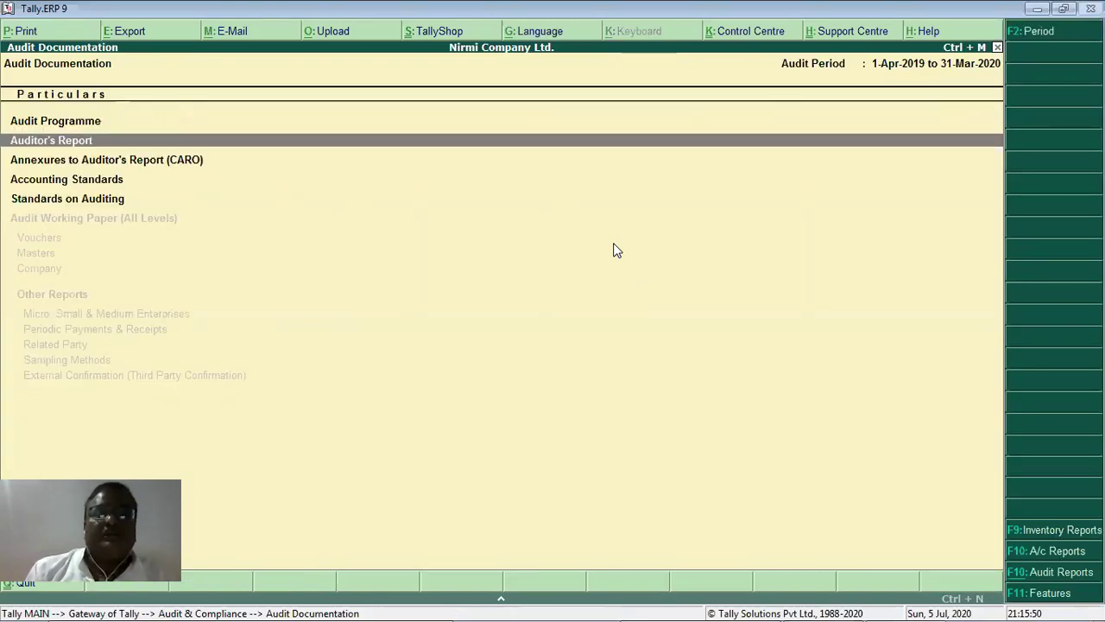
# Read through the Auditor's Report paragraphs and return to the Audit Documentation list.
pyautogui.press('Return')
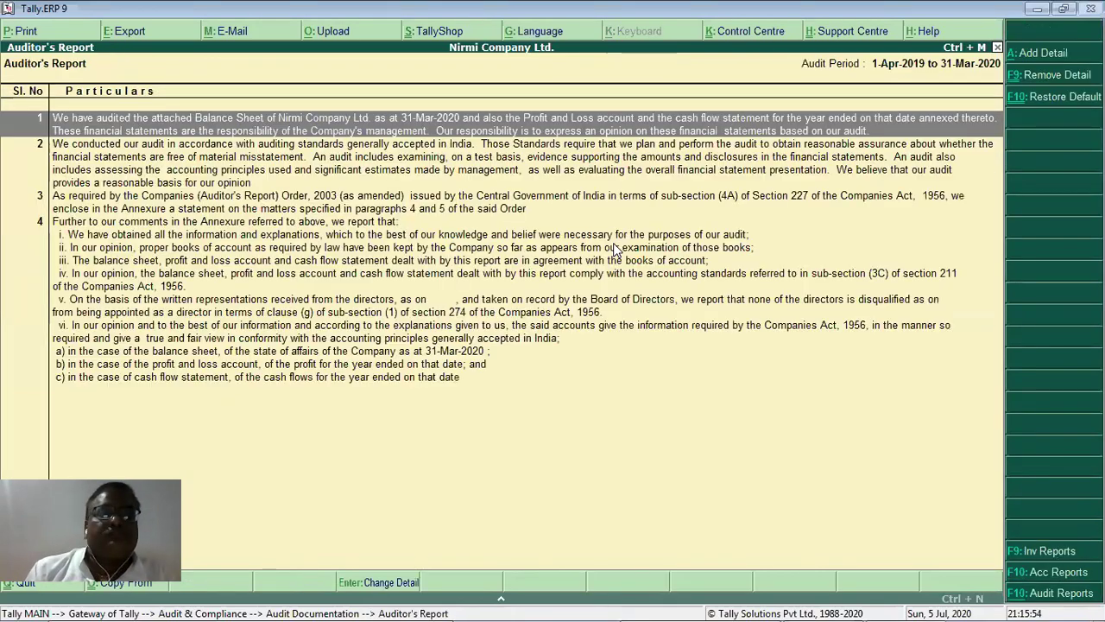
pyautogui.press('Down')
pyautogui.press('Down')
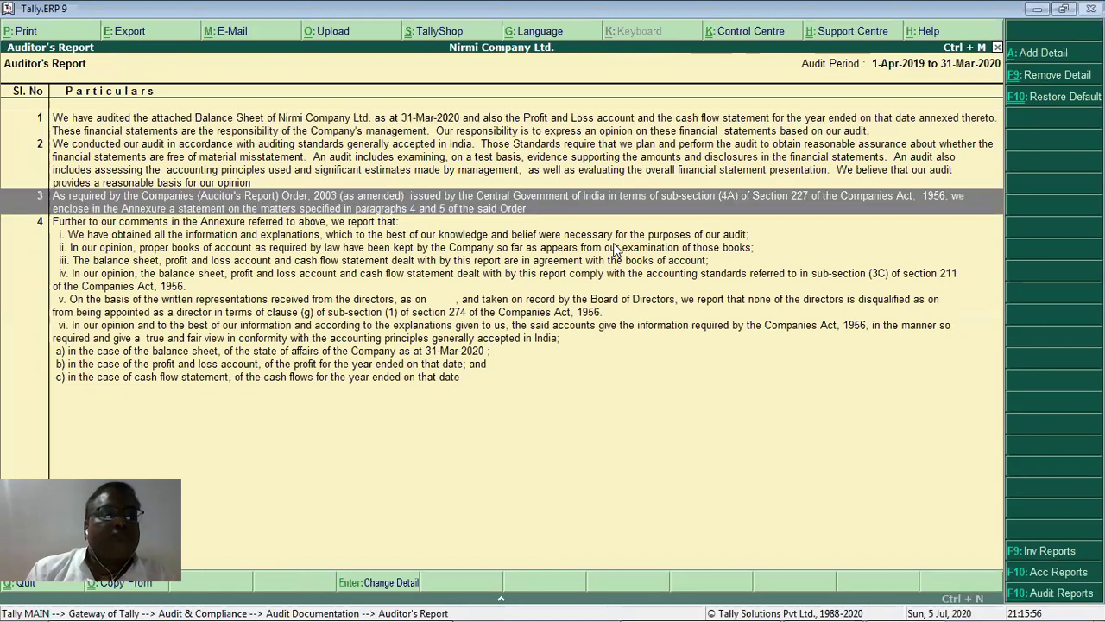
pyautogui.press('Down')
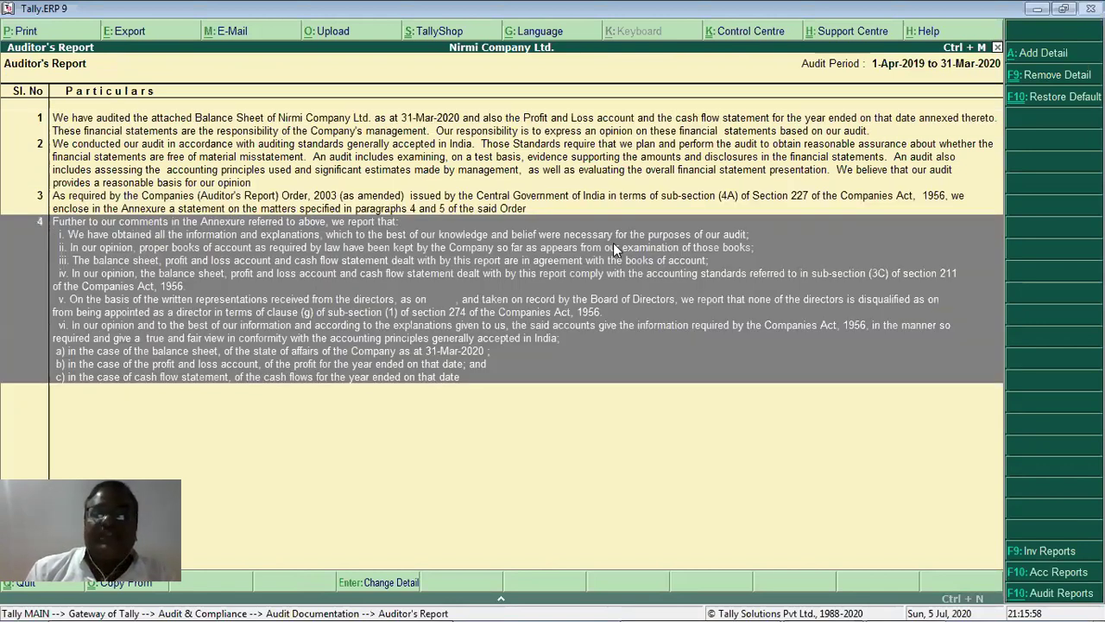
pyautogui.press('Up')
pyautogui.press('Up')
pyautogui.press('Up')
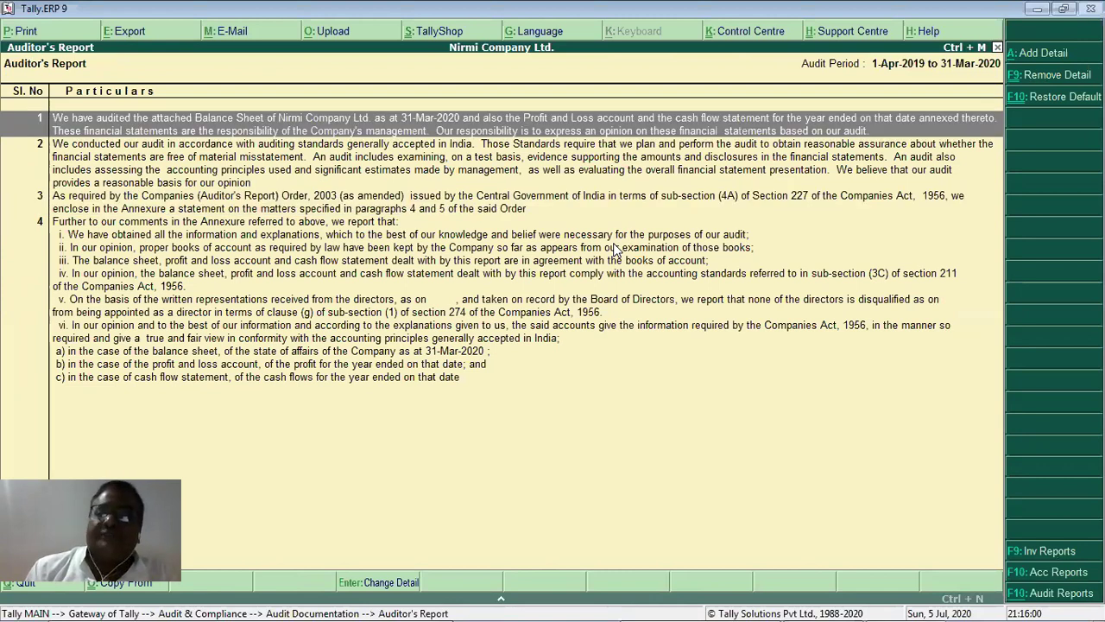
pyautogui.press('Escape')
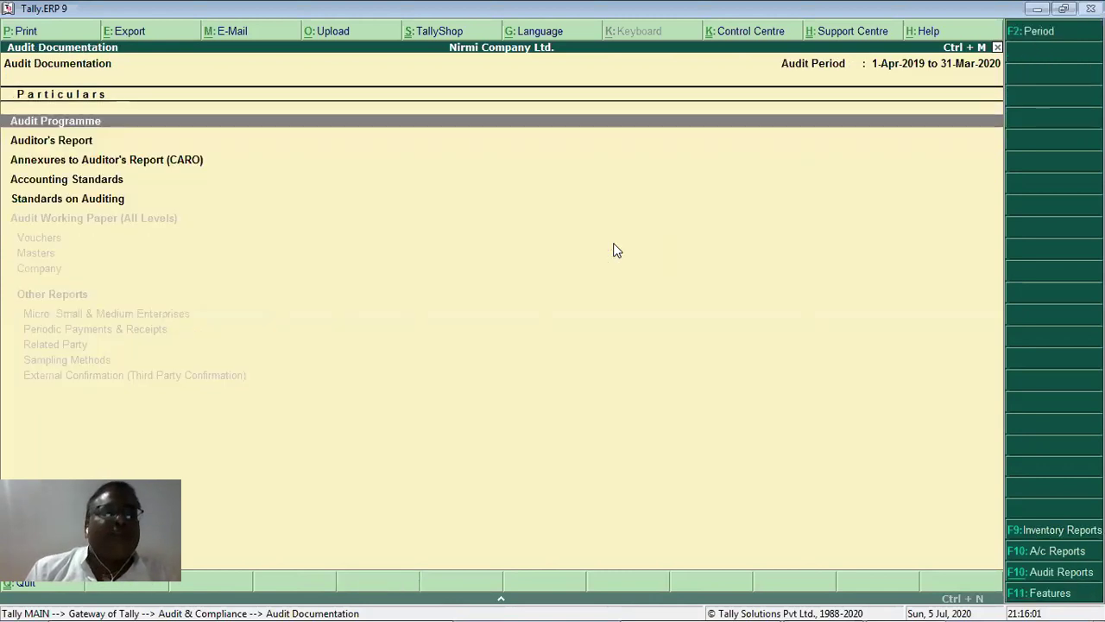
pyautogui.press('Down')
pyautogui.press('Down')
pyautogui.press('Down')
# Open the Accounting Standards Checklist and quit it without changes.
pyautogui.press('Return')
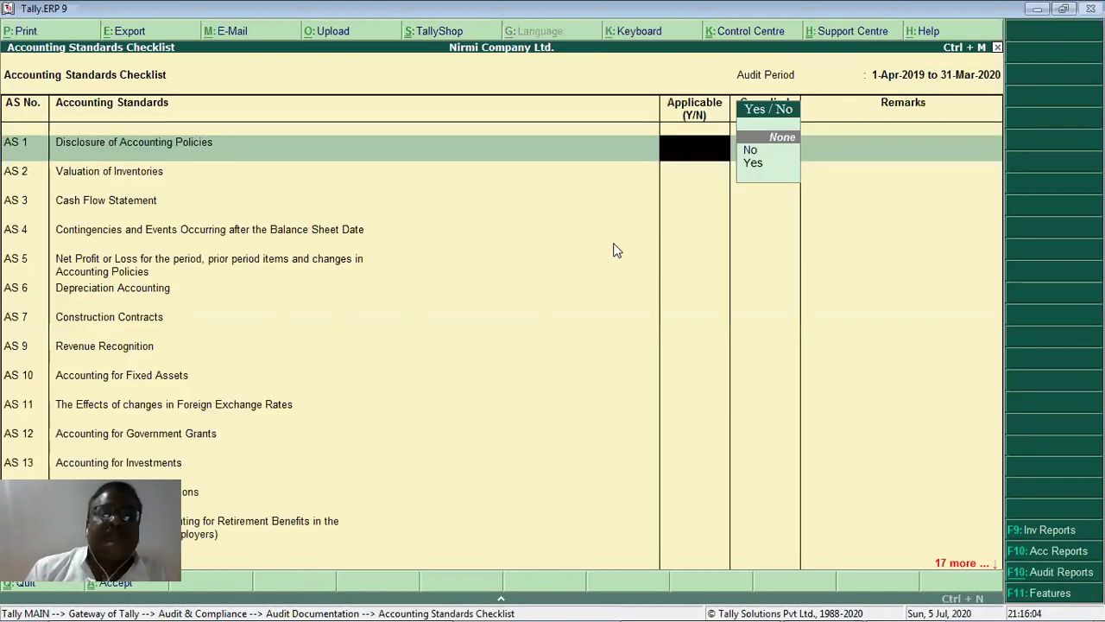
pyautogui.press('Down')
pyautogui.press('Escape')
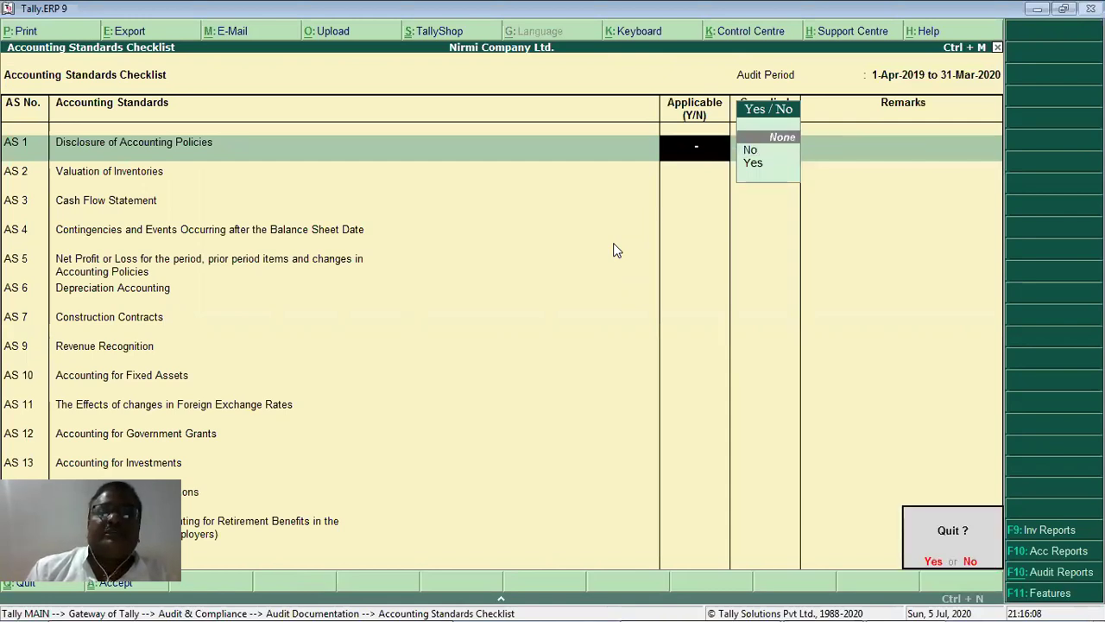
pyautogui.press('Return')
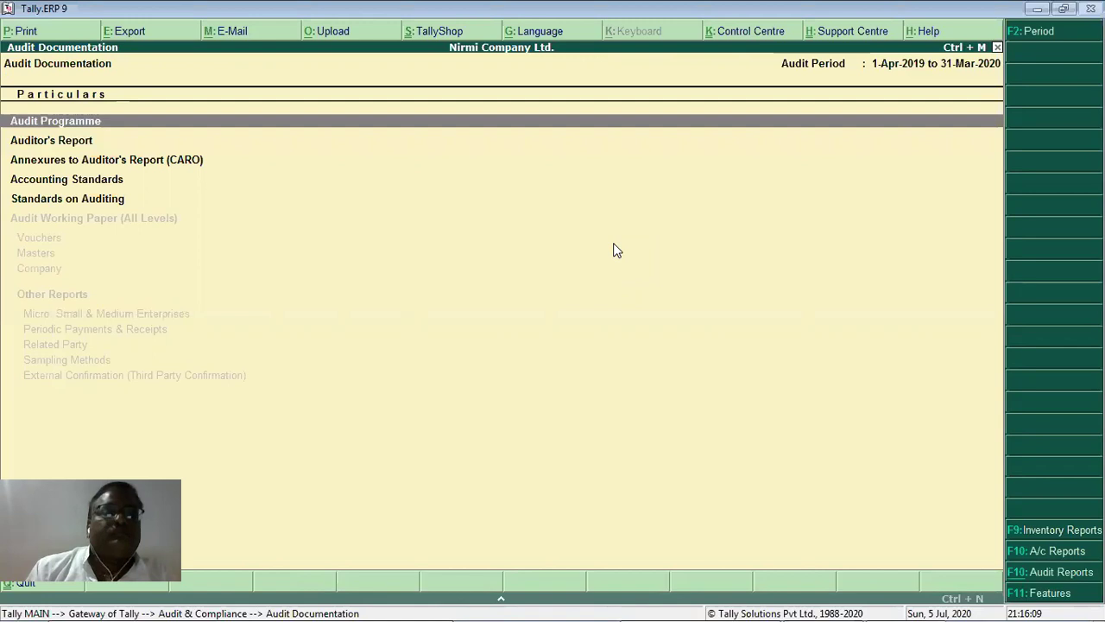
pyautogui.press('Down')
# Mark AS 1 as applicable and complied in the Accounting Standards Checklist.
pyautogui.press('Down')
pyautogui.press('Down')
pyautogui.press('Return')
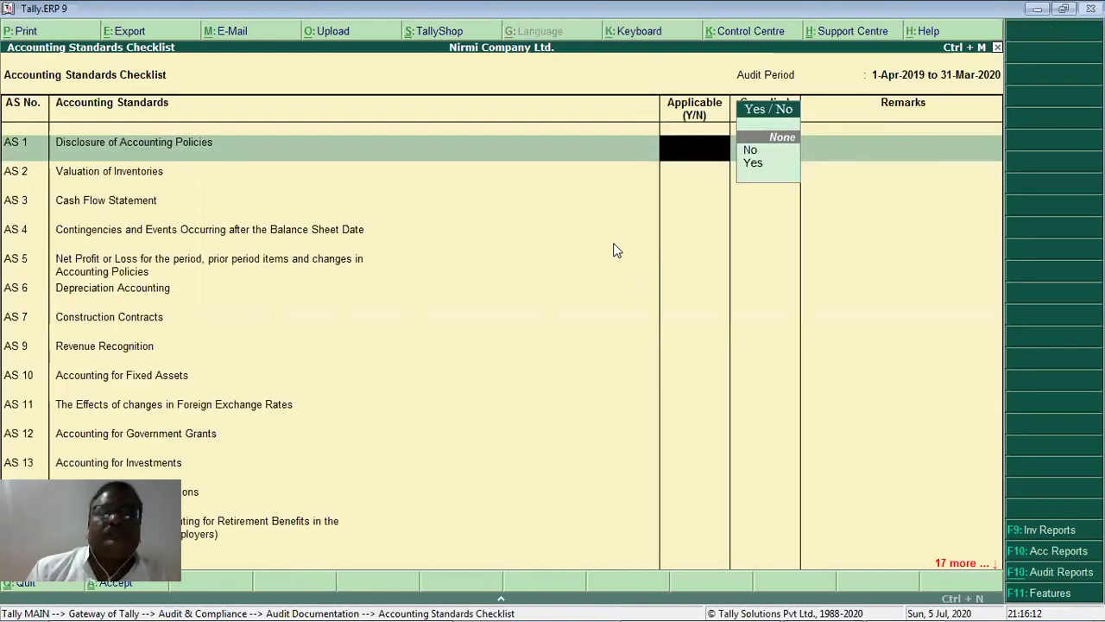
pyautogui.press('Down')
pyautogui.press('Down')
pyautogui.press('Return')
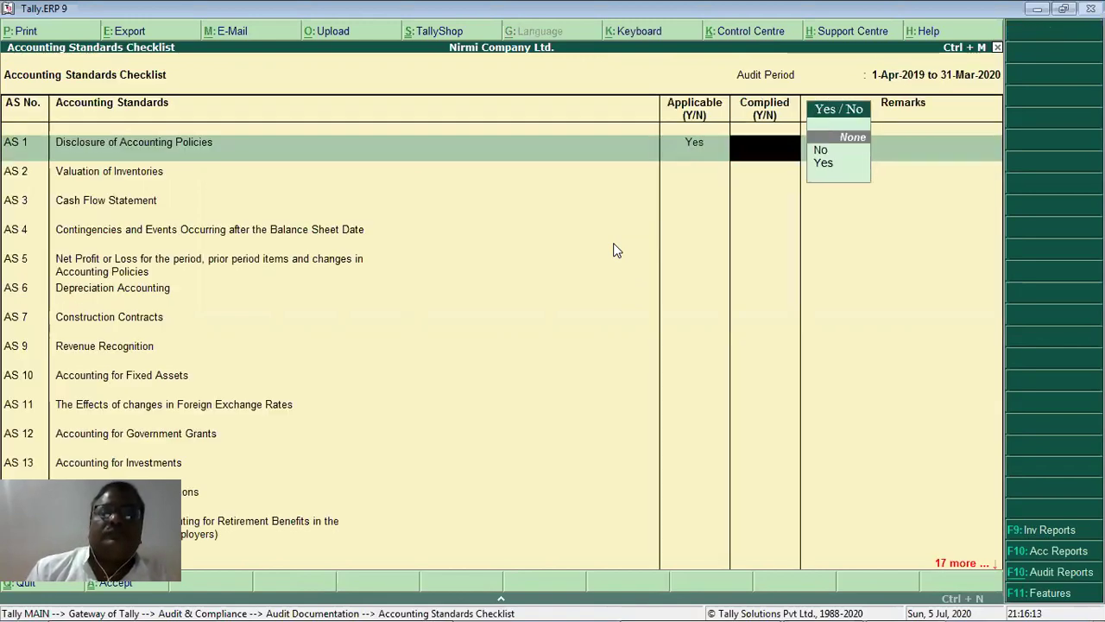
pyautogui.press('Return')
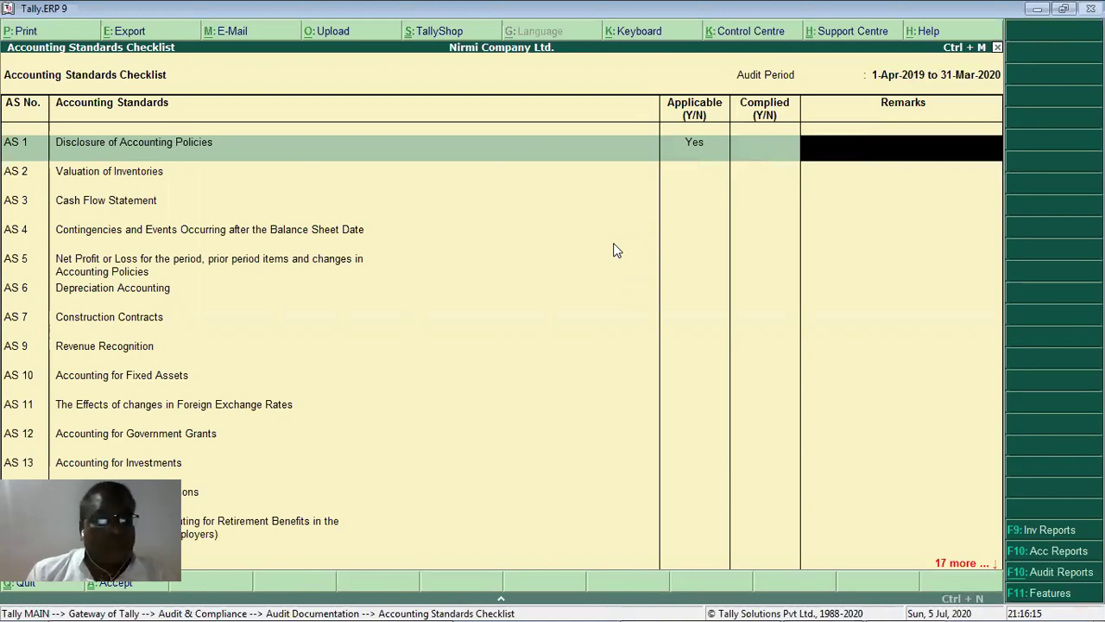
pyautogui.press('BackSpace')
pyautogui.press('Down')
pyautogui.press('Return')
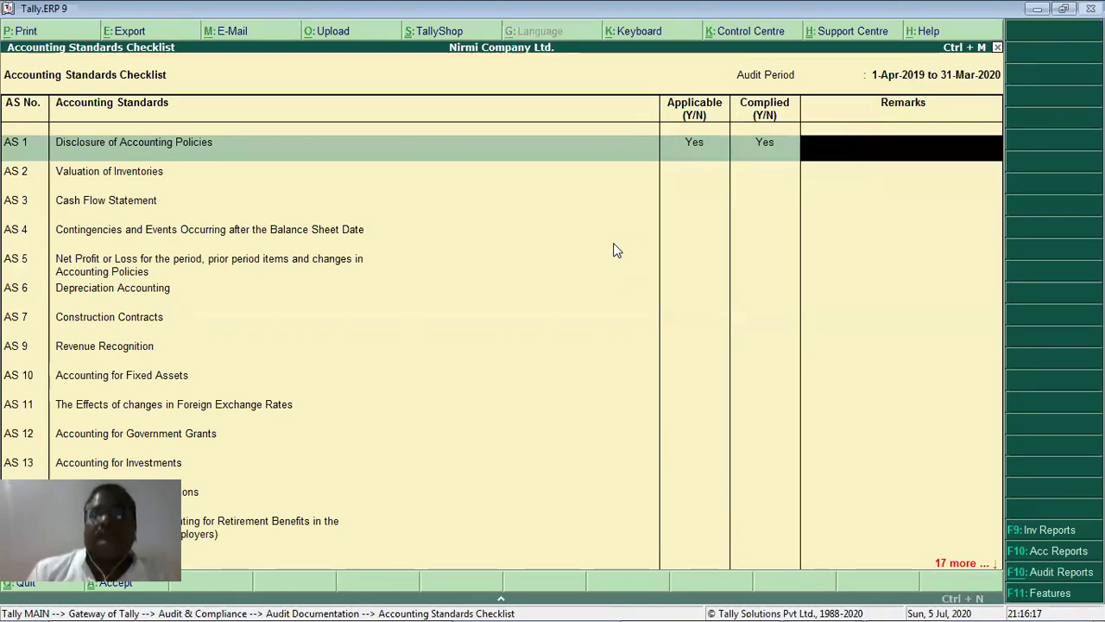
pyautogui.press('Return')
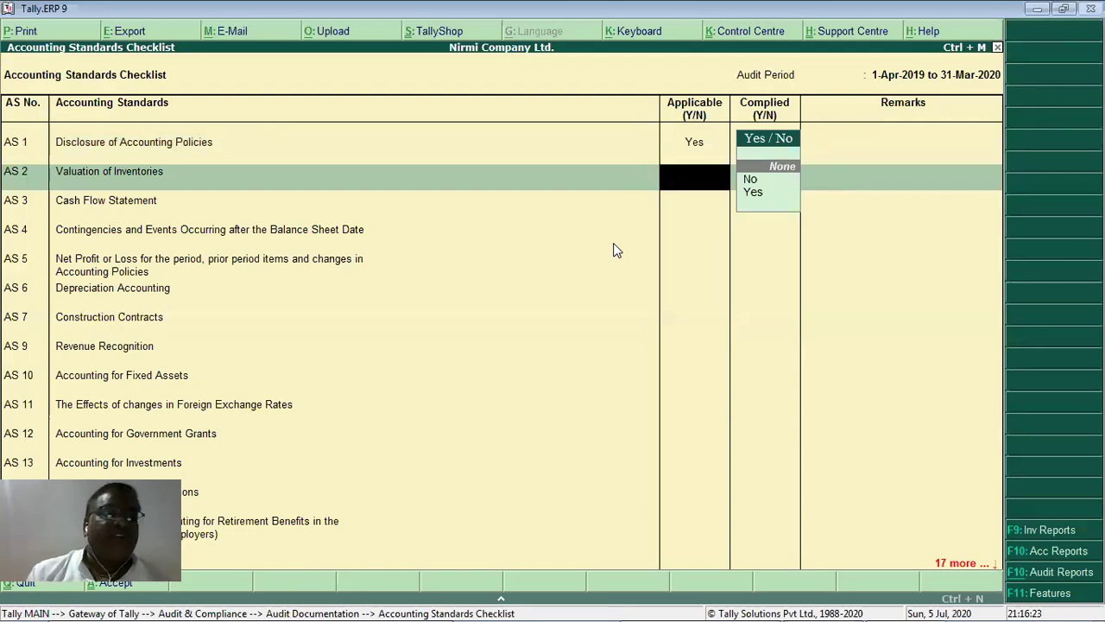
# Mark AS 2 as applicable and complied with blank remarks, then save the checklist.
pyautogui.press('Down')
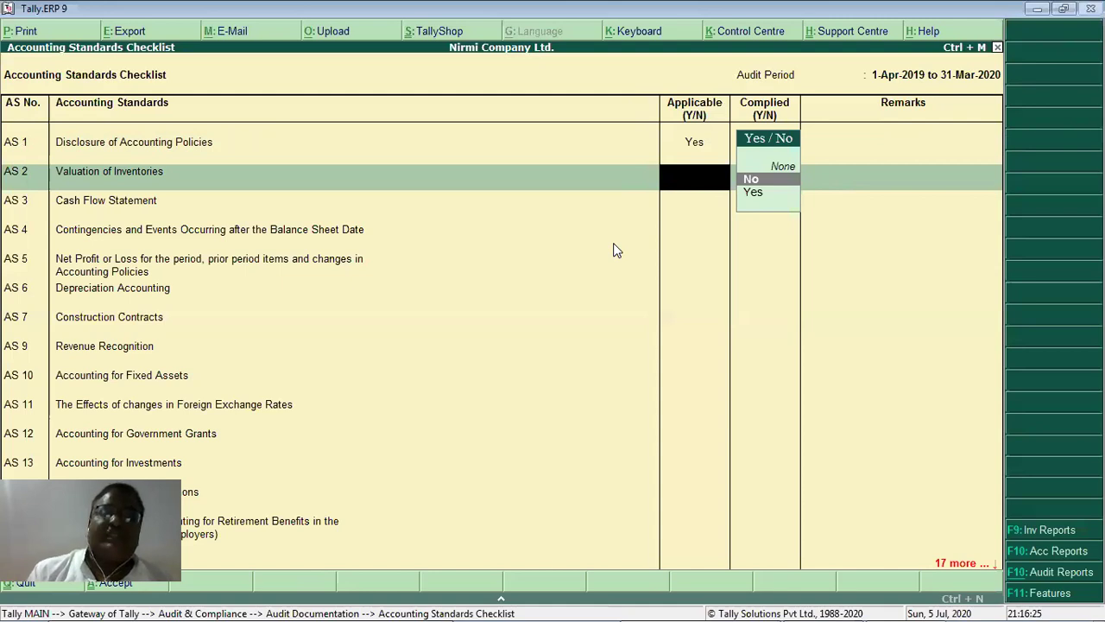
pyautogui.press('Down')
pyautogui.press('Return')
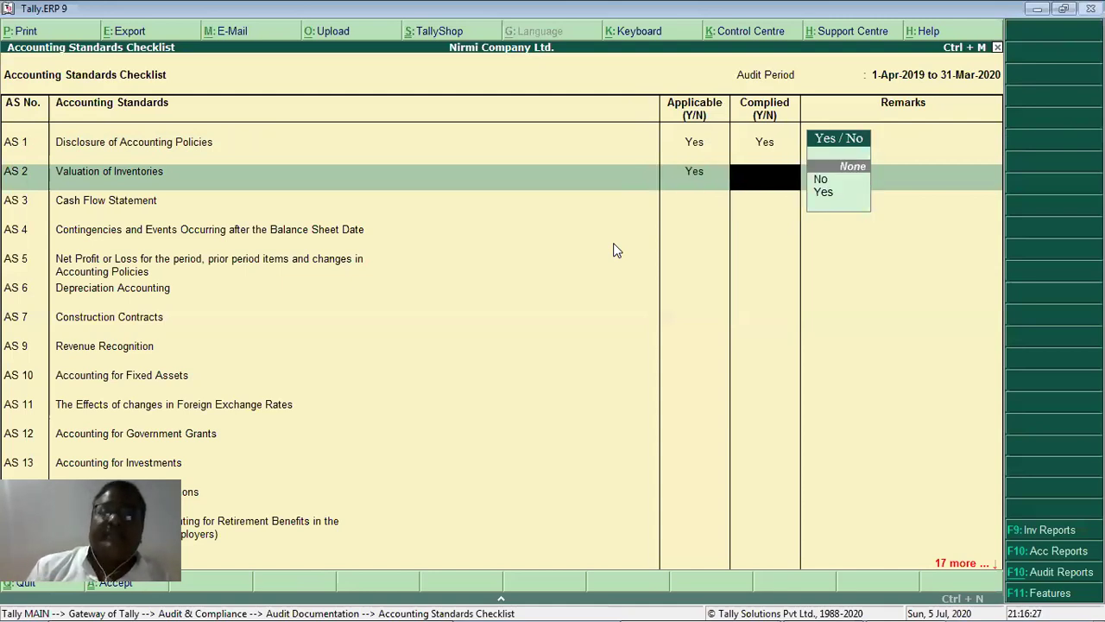
pyautogui.press('Down')
pyautogui.press('Down')
pyautogui.press('Return')
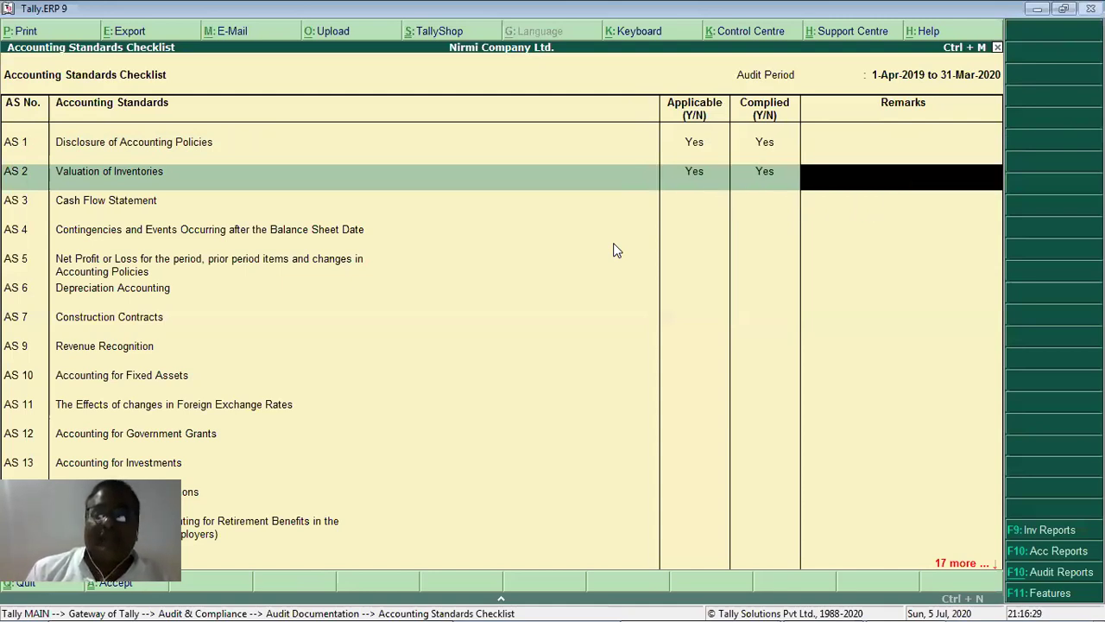
pyautogui.press('Return')
pyautogui.press('pagedown')
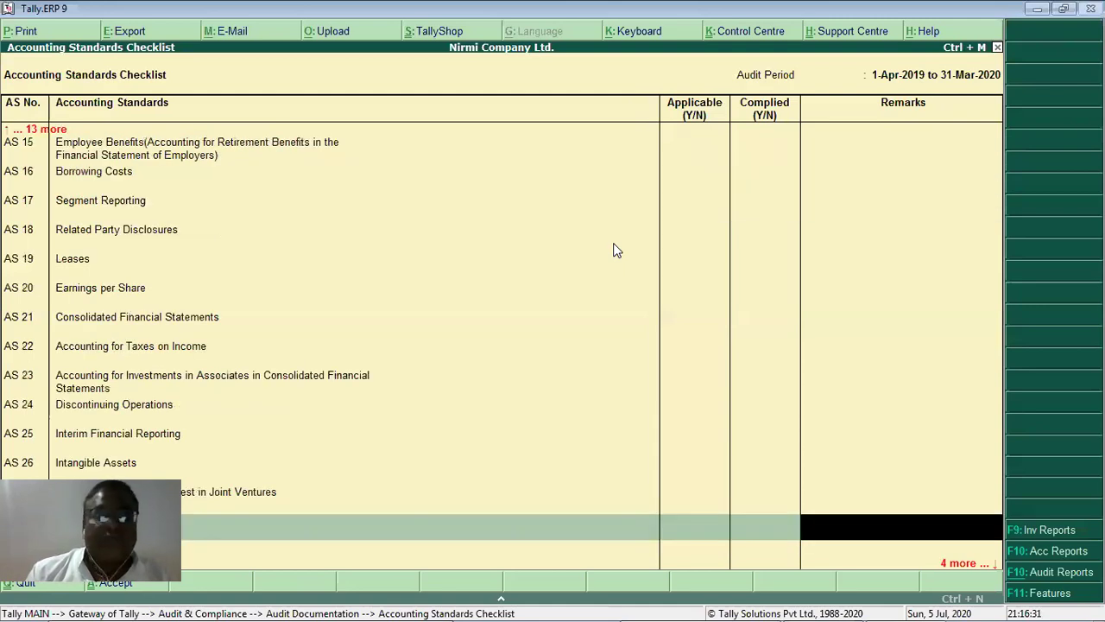
pyautogui.press('pagedown')
pyautogui.press('y')
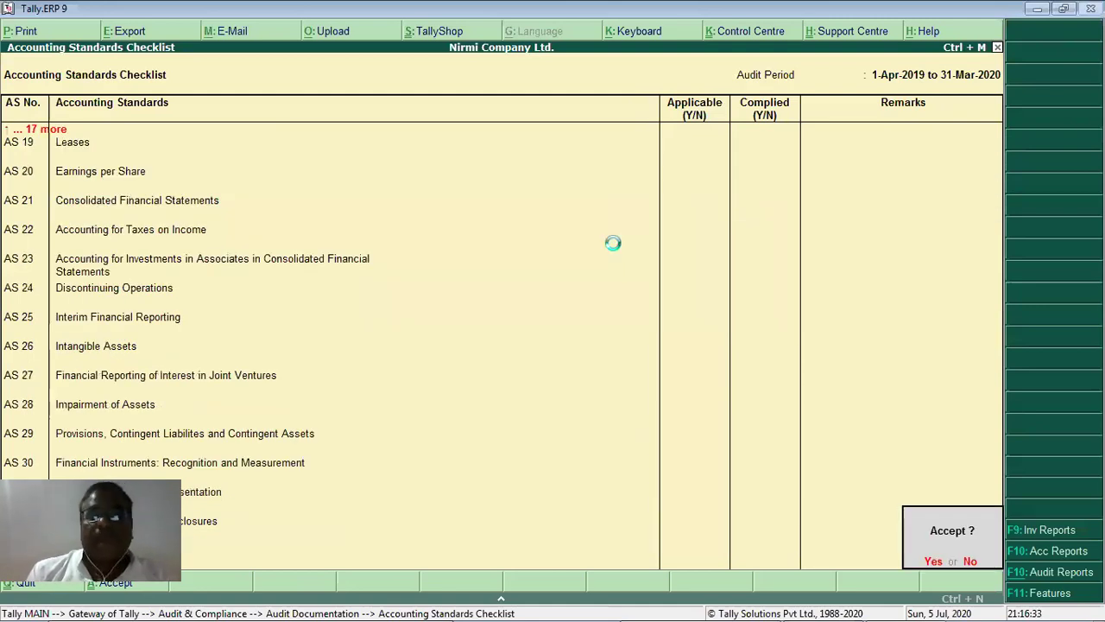
pyautogui.press('Down')
pyautogui.press('Down')
pyautogui.press('Down')
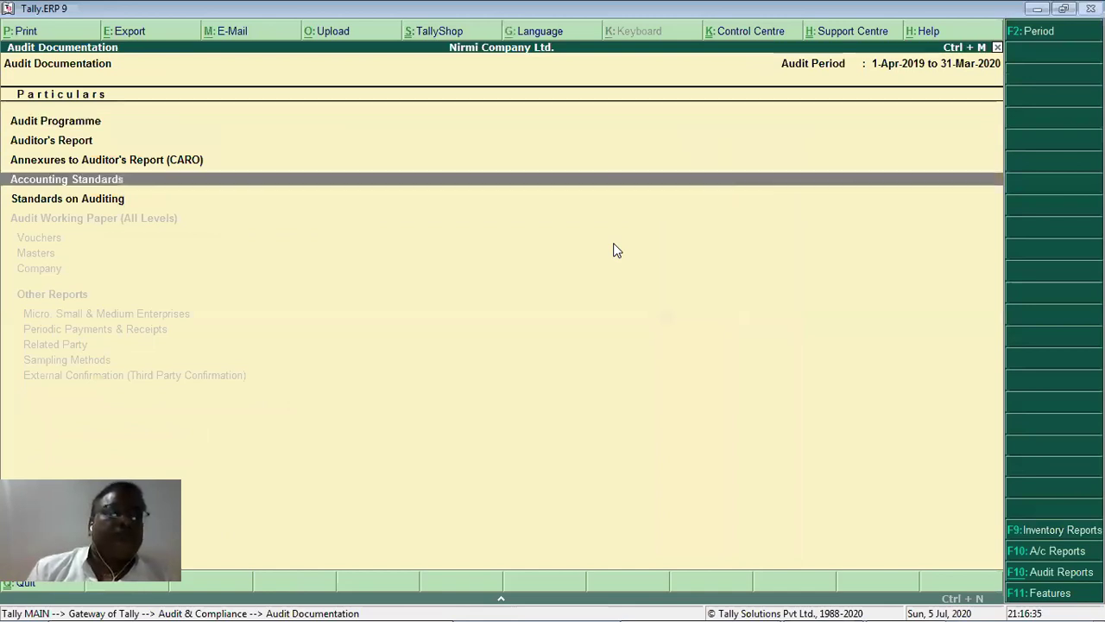
# Open the Standards on Auditing checklist, view its Yes/No choices, and quit with Y.
pyautogui.press('Down')
pyautogui.press('Return')
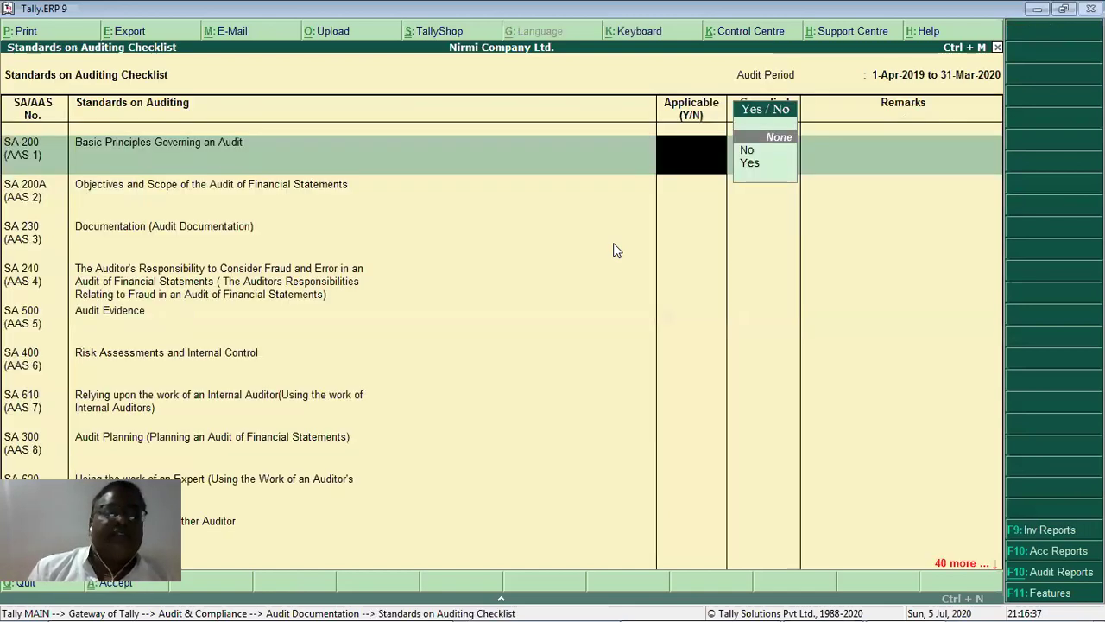
pyautogui.press('Down')
pyautogui.press('Down')
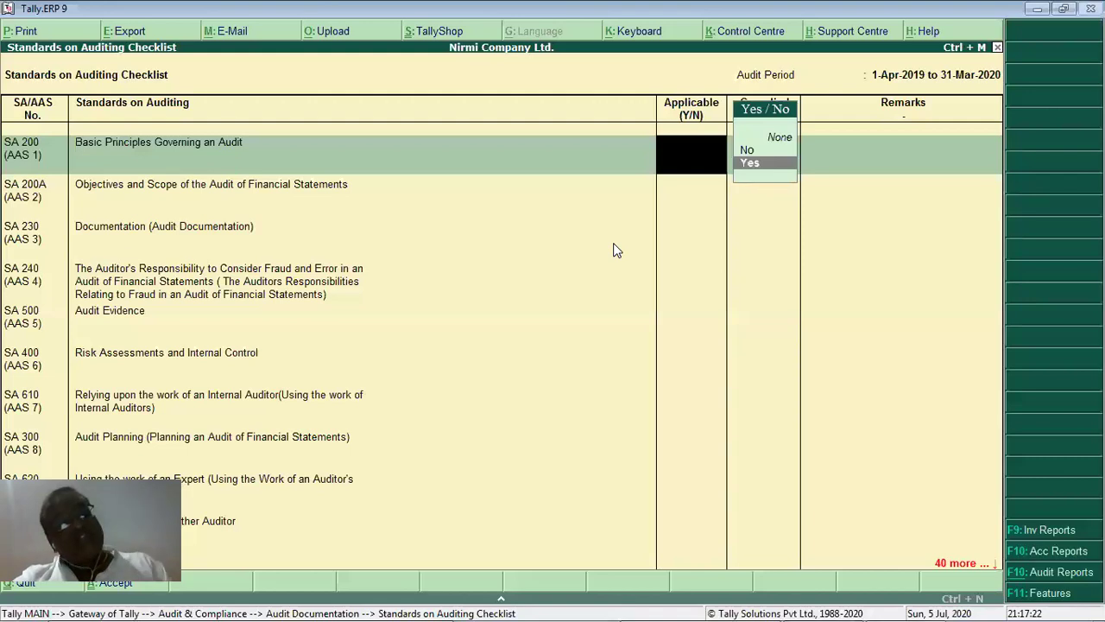
pyautogui.press('Escape')
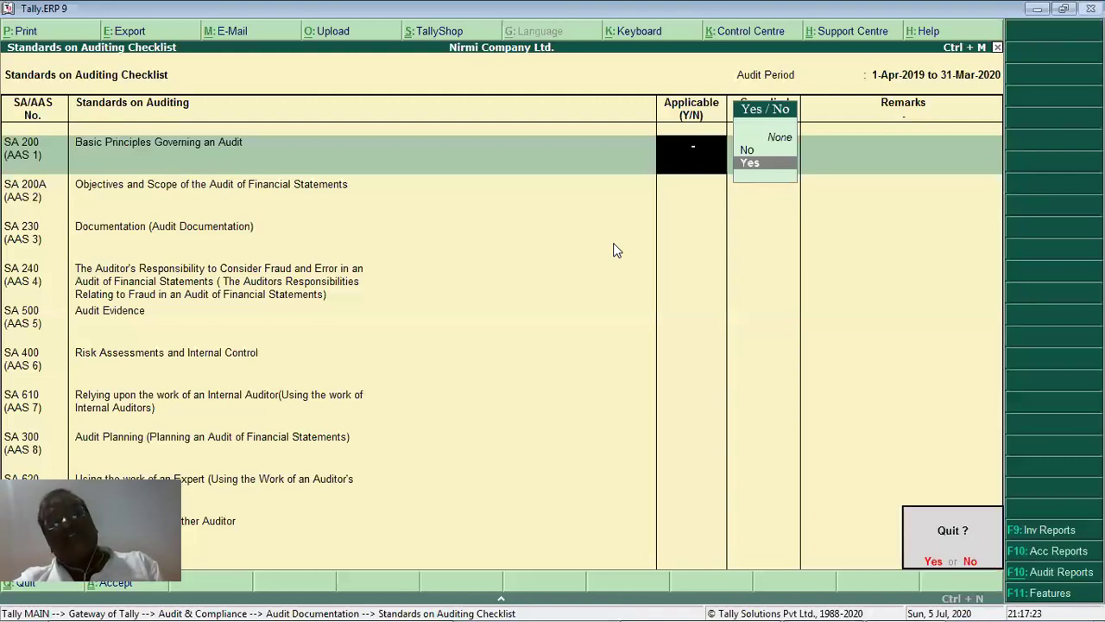
pyautogui.press('y')
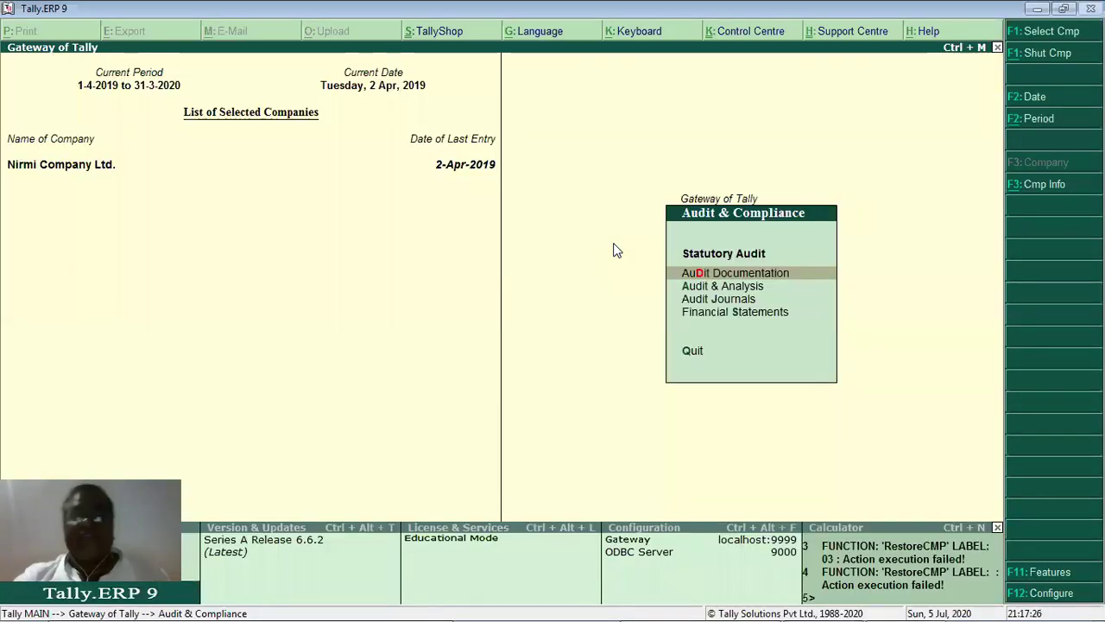
# Open Financial Statements and page through the Schedule-VI Balance Sheet to the assets section.
pyautogui.press('Down')
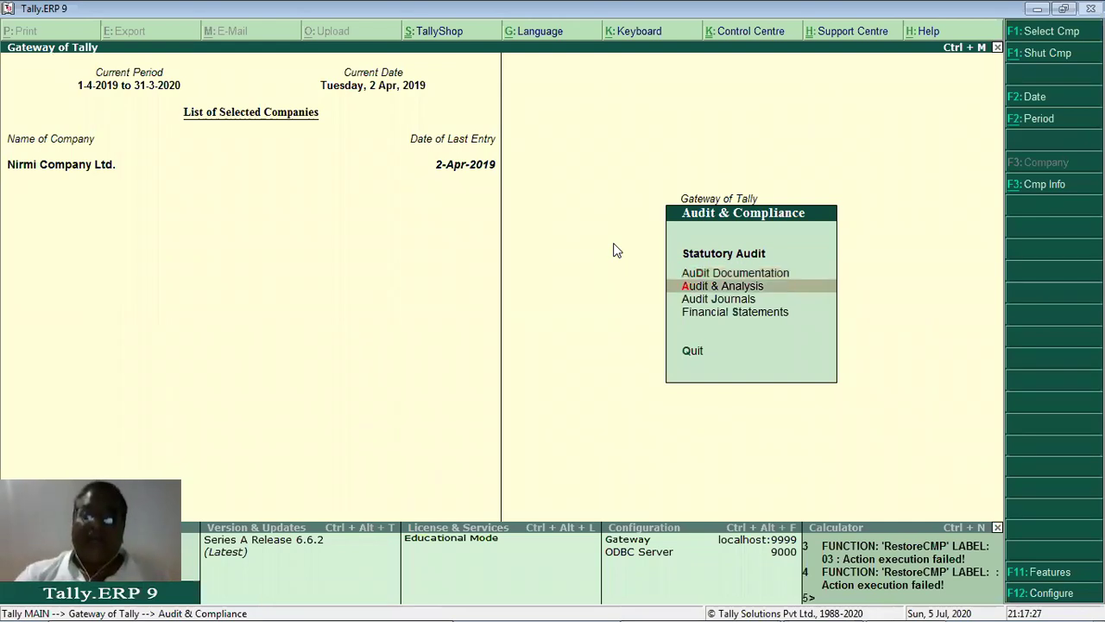
pyautogui.press('Down')
pyautogui.press('Down')
pyautogui.press('Return')
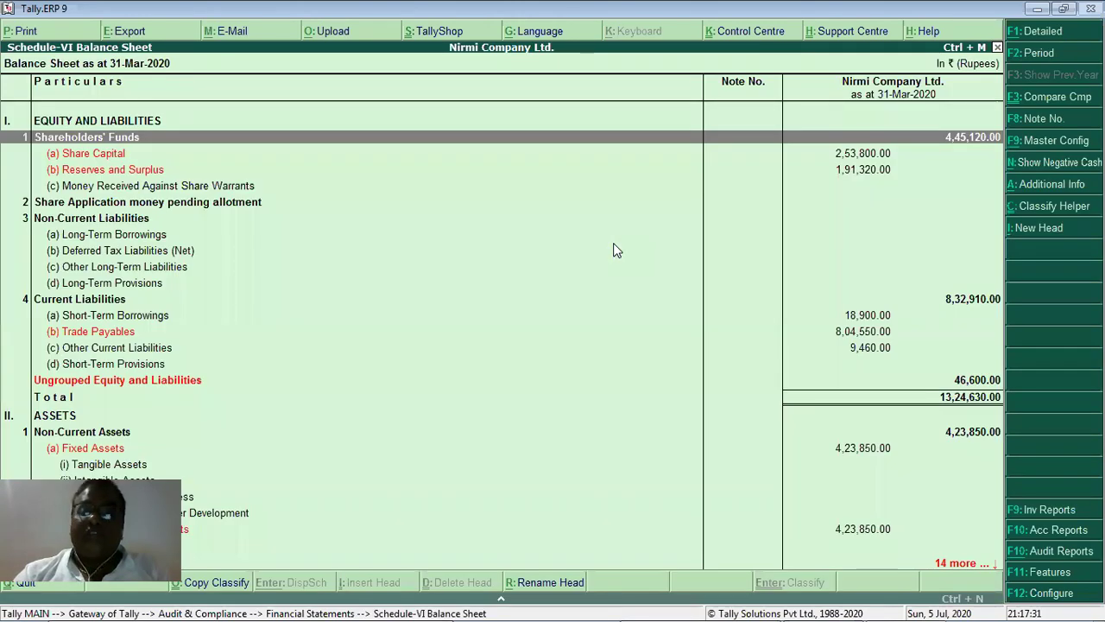
pyautogui.press('Down')
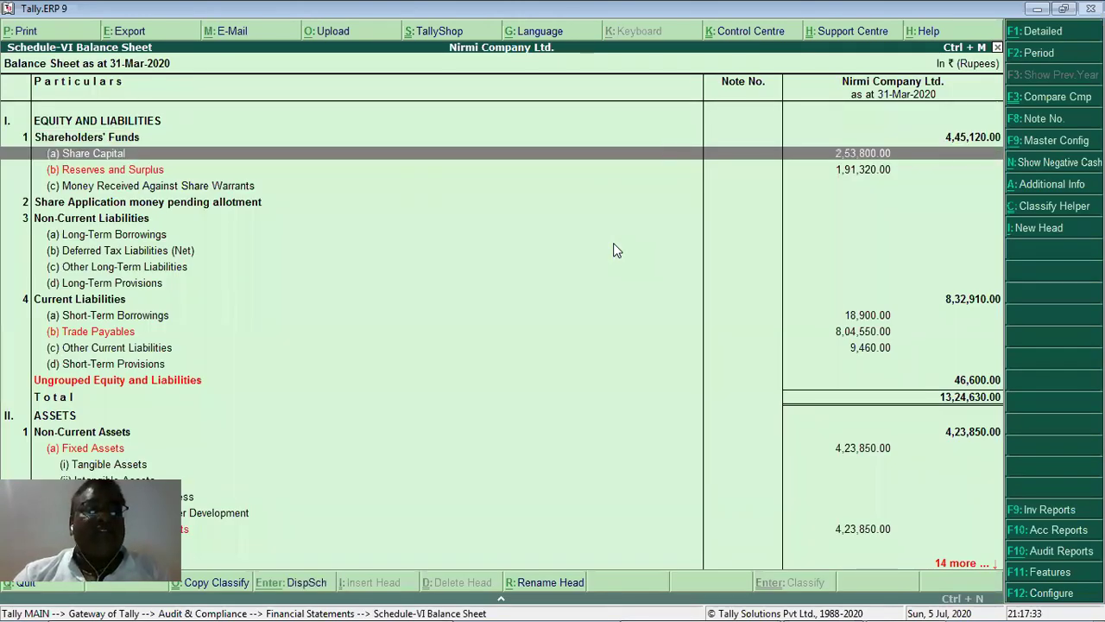
pyautogui.press('pagedown')
pyautogui.press('pagedown')
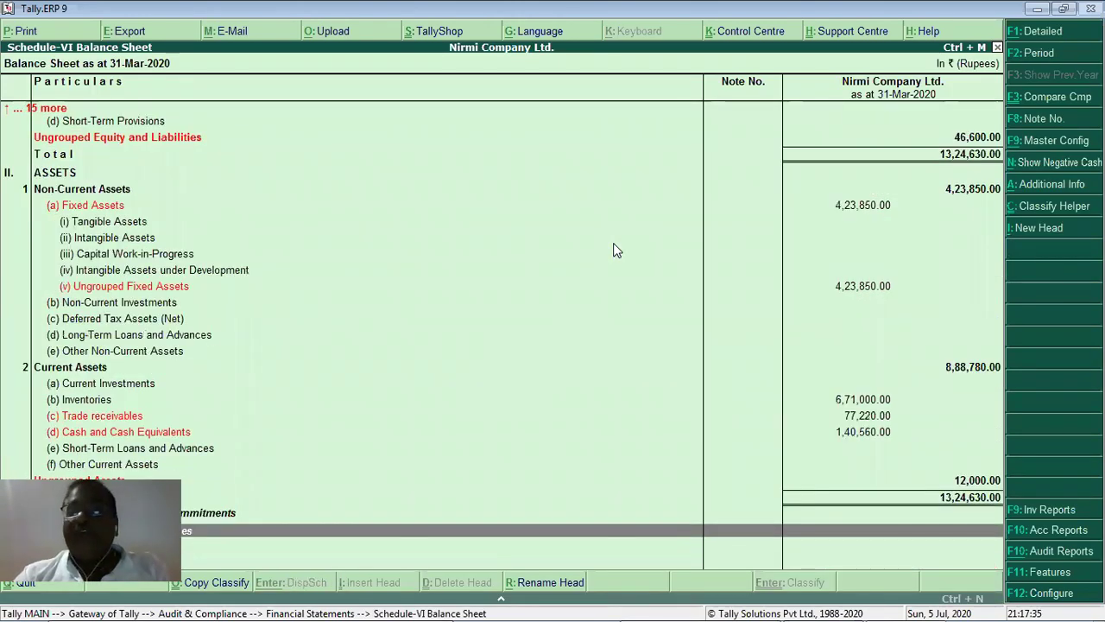
pyautogui.press('Escape')
pyautogui.press('Escape')
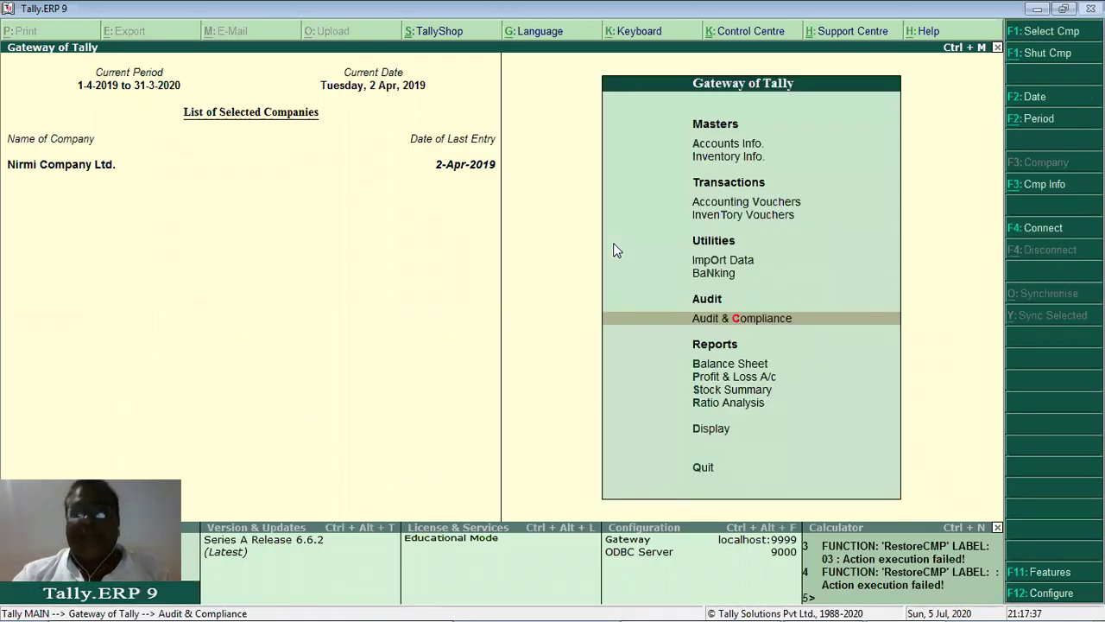
# Move through the Gateway of Tally menu and bring up Configuration with F12.
pyautogui.press('Down')
pyautogui.press('Down')
pyautogui.press('Down')
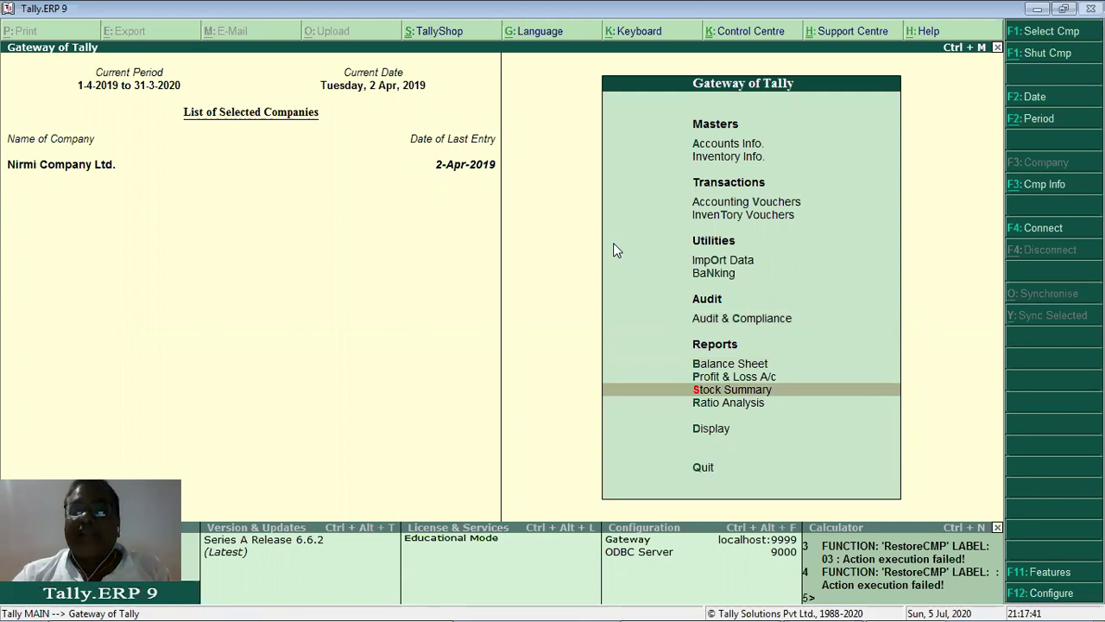
pyautogui.press('Up')
pyautogui.press('Up')
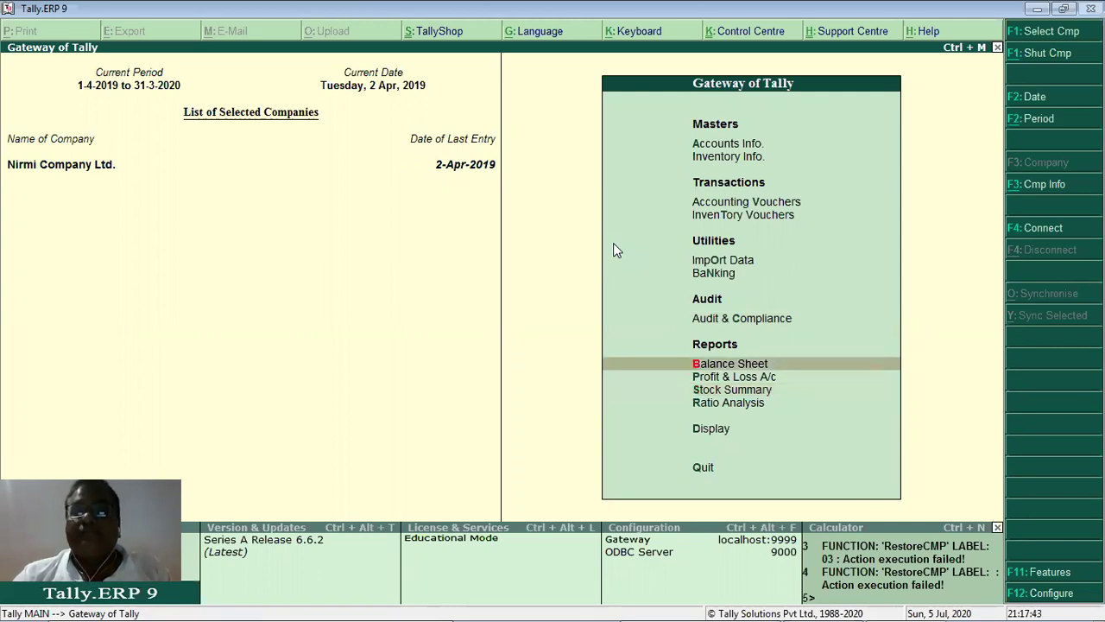
pyautogui.press('End')
pyautogui.press('Down')
pyautogui.press('Down')
pyautogui.press('Down')
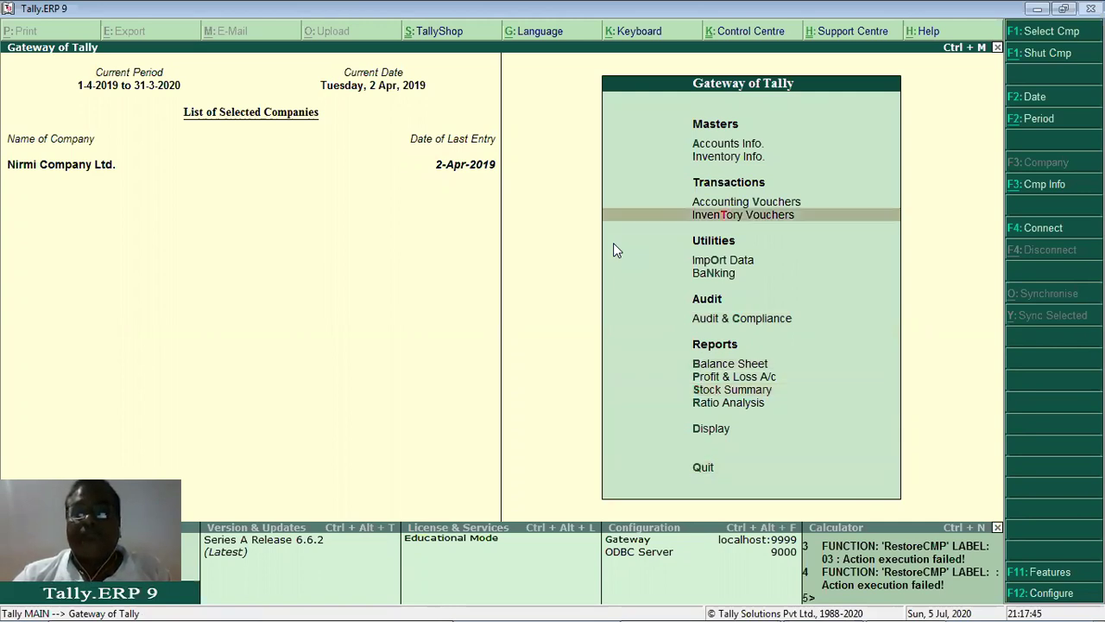
pyautogui.press('Down')
pyautogui.press('Down')
pyautogui.press('Down')
pyautogui.press('Down')
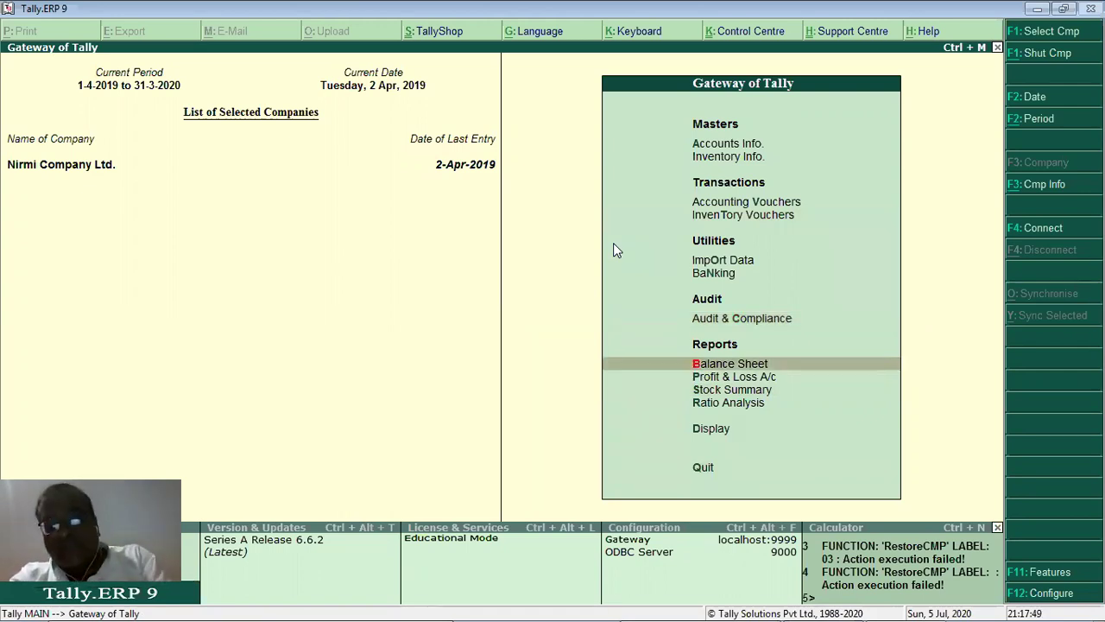
pyautogui.press('F12')
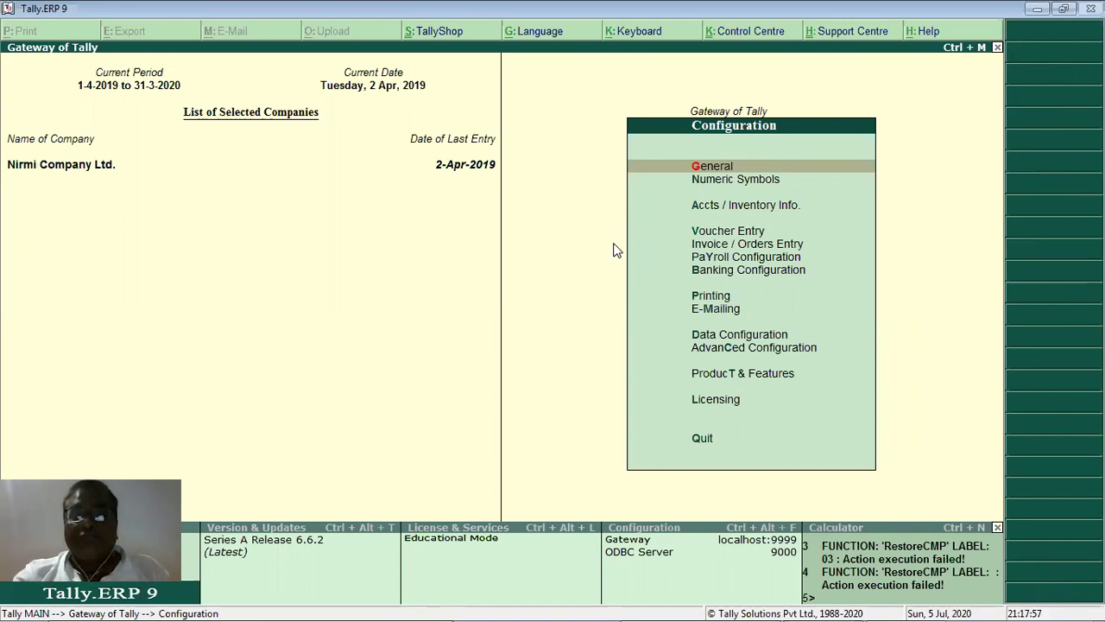
# View the Advanced Configuration settings and close them without changes.
pyautogui.press('y')
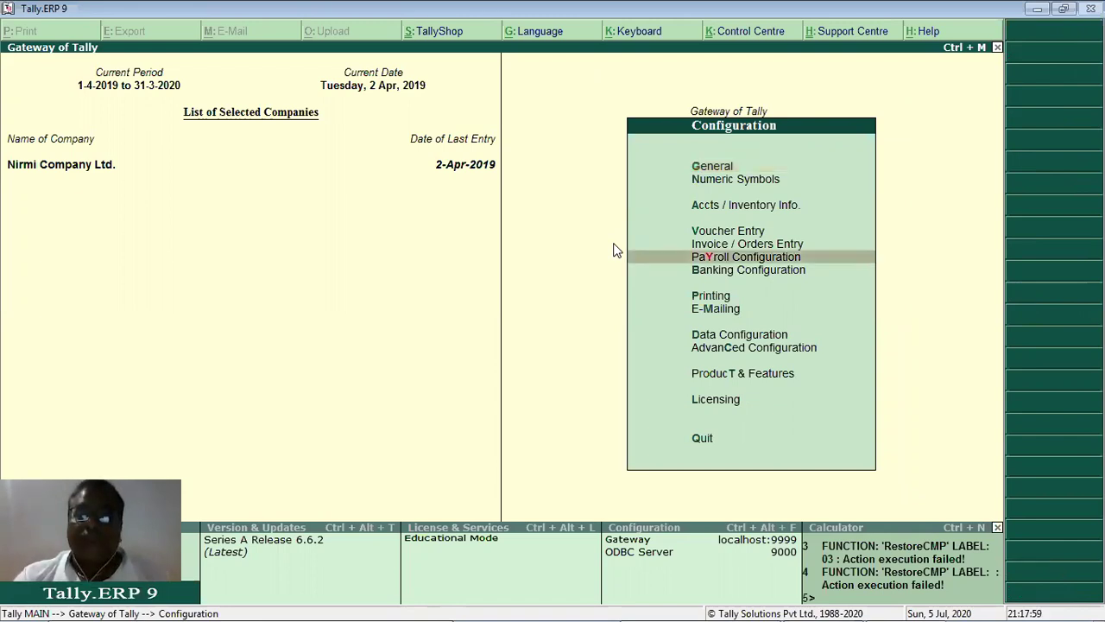
pyautogui.press('m')
pyautogui.press('c')
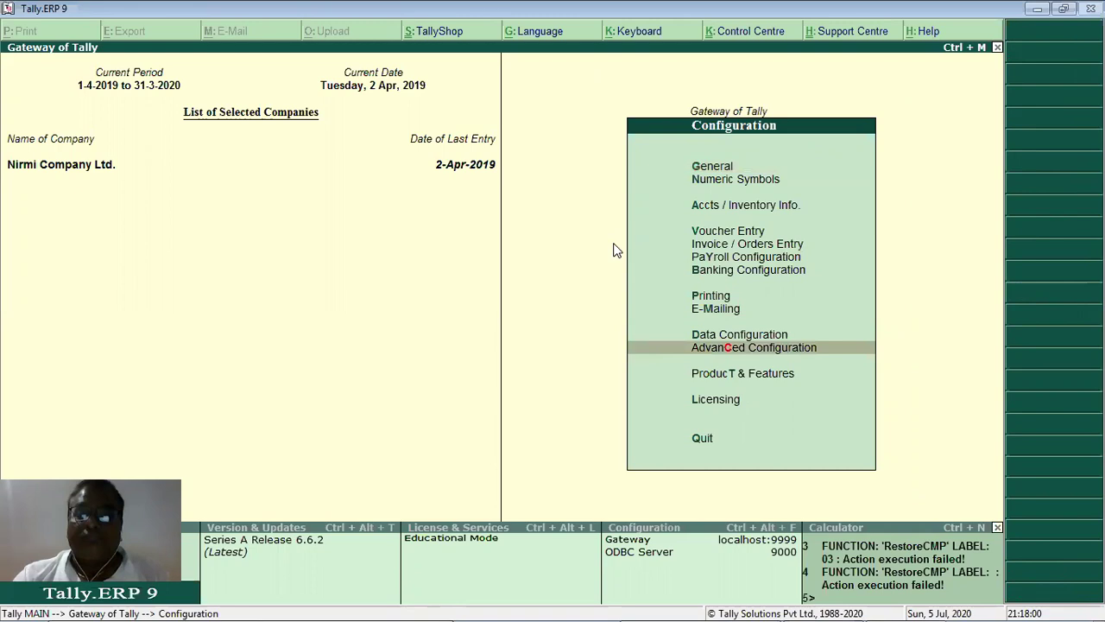
pyautogui.press('Return')
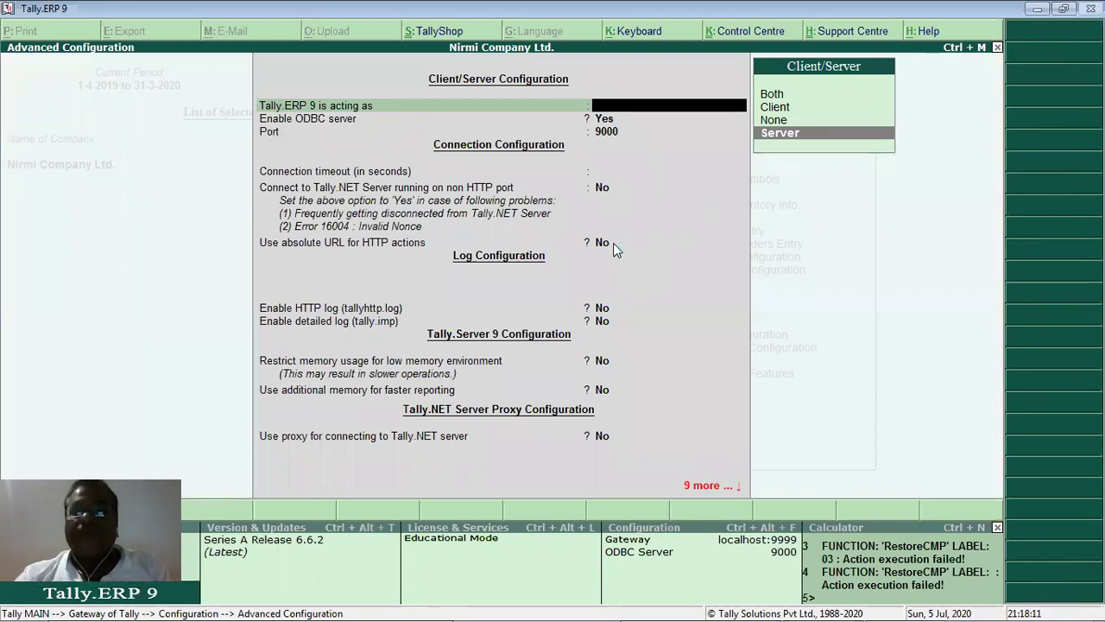
pyautogui.press('Escape')
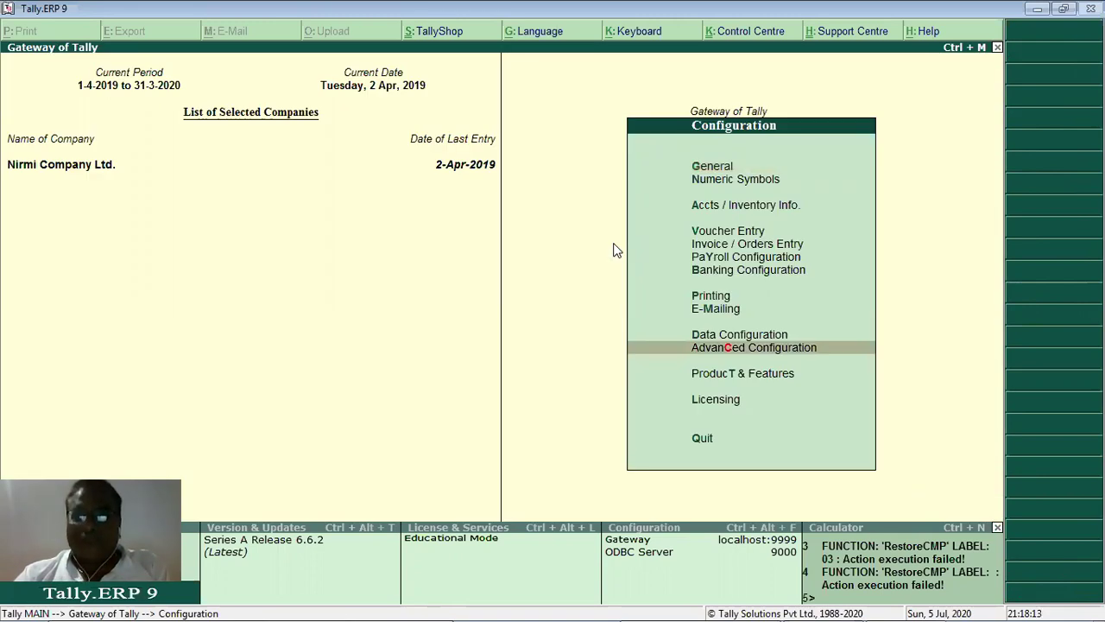
# View Product & Features, then return to the Gateway of Tally with Ctrl+M.
pyautogui.press('Down')
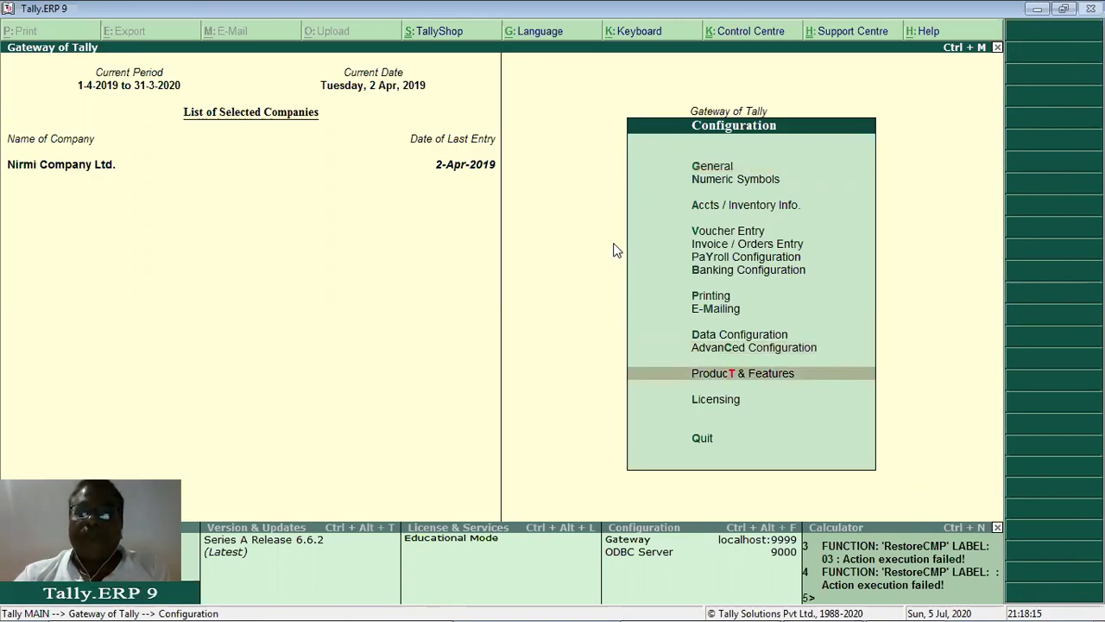
pyautogui.press('Return')
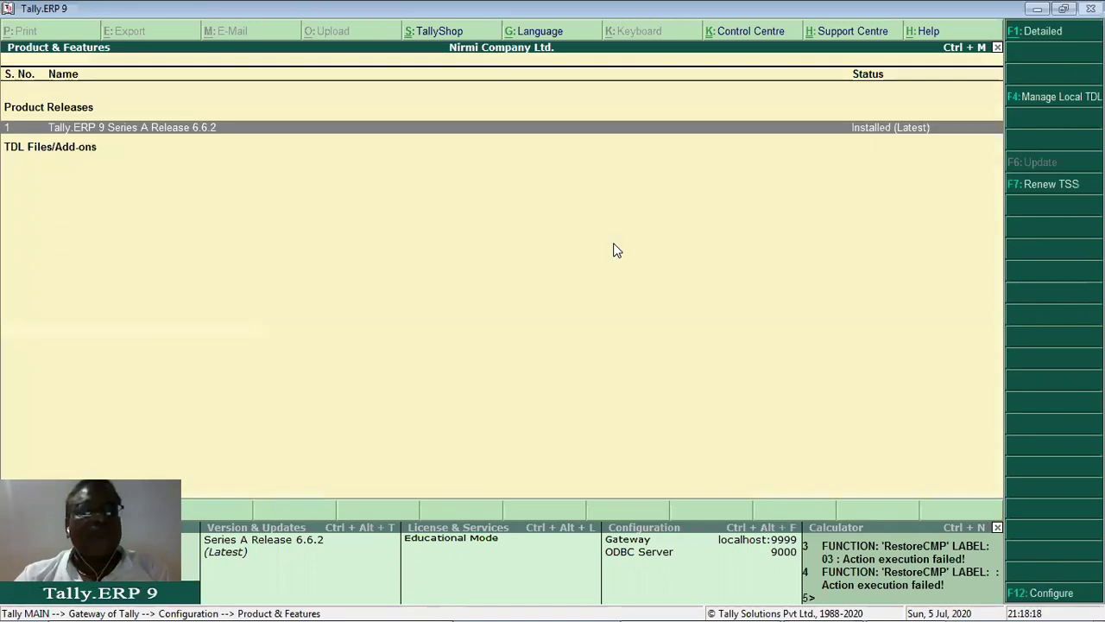
pyautogui.hotkey('ctrl', 'm')
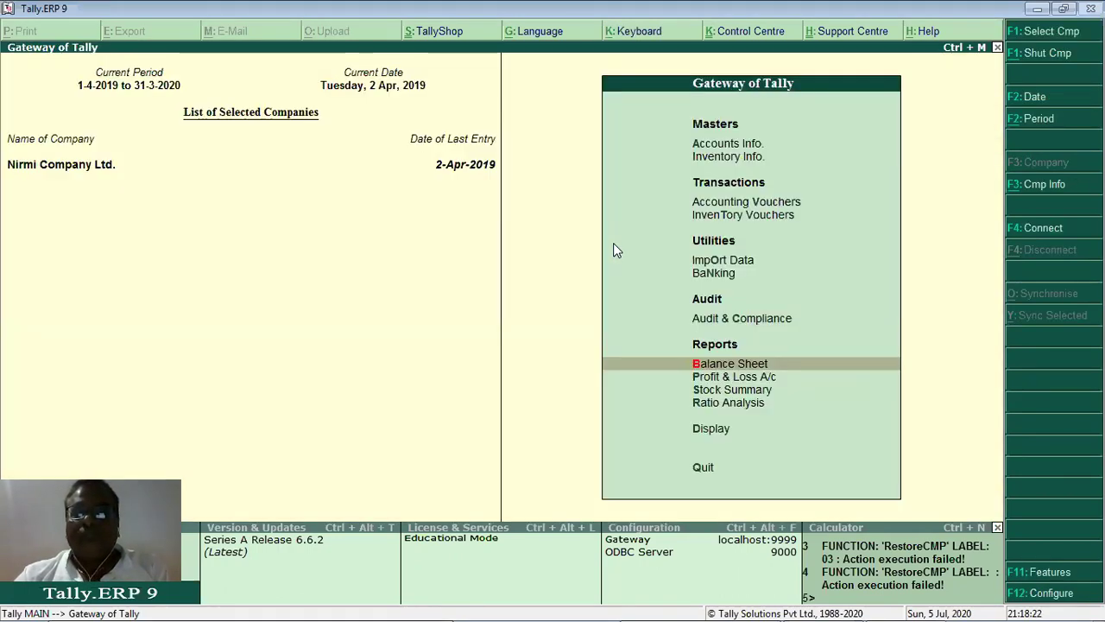
# Under F11 Audit Features, set audit working paper and audit priorities and categories to Yes.
pyautogui.press('Up')
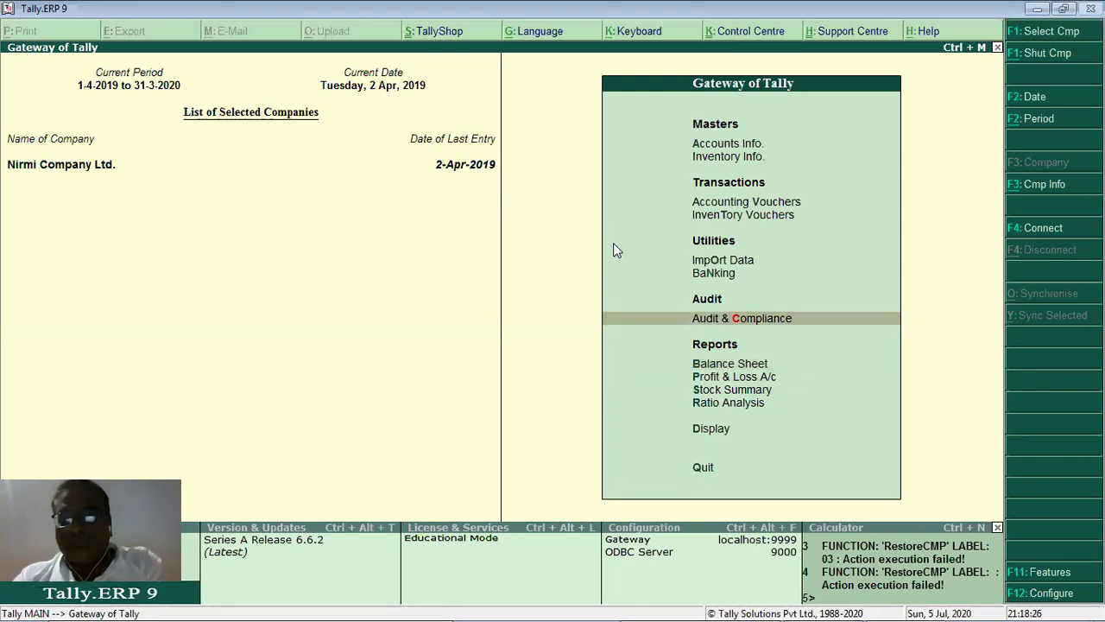
pyautogui.press('F11')
pyautogui.press('Down')
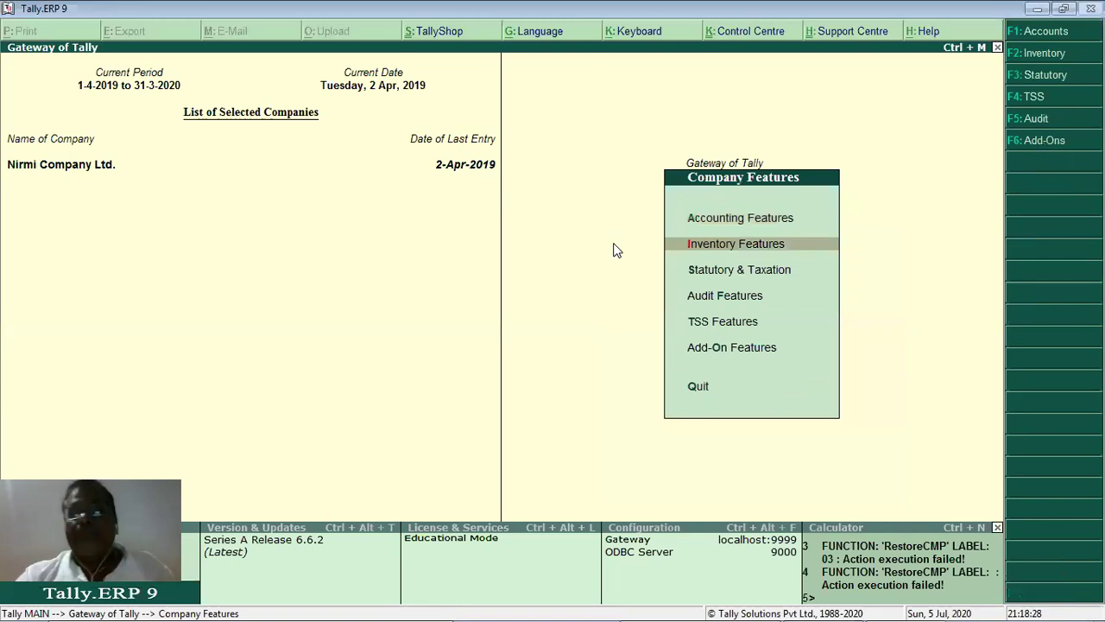
pyautogui.press('Down')
pyautogui.press('Down')
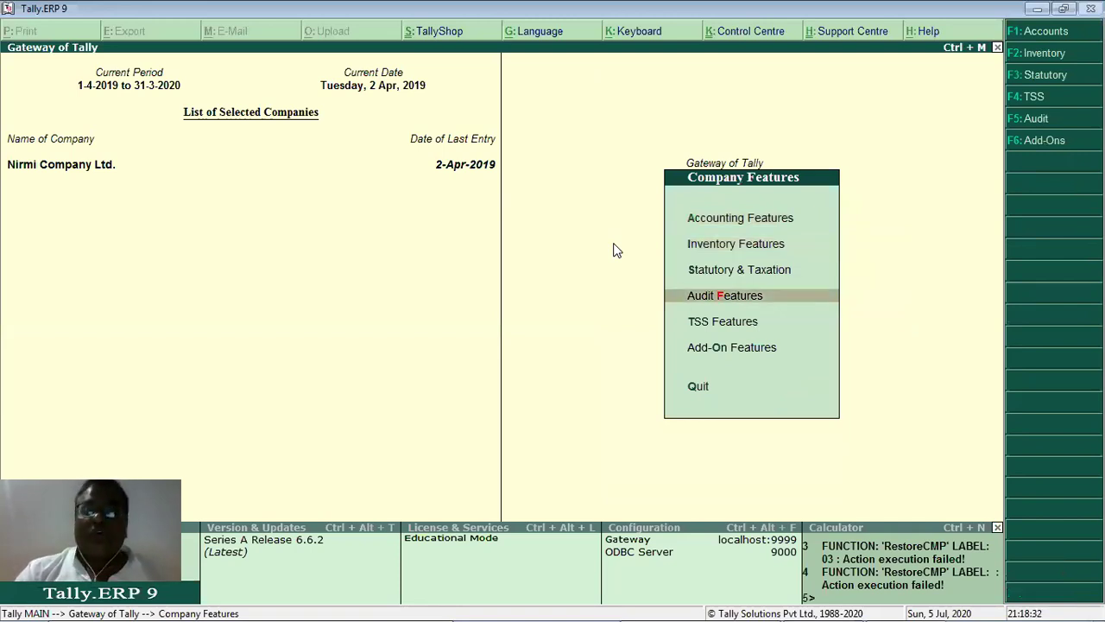
pyautogui.press('Return')
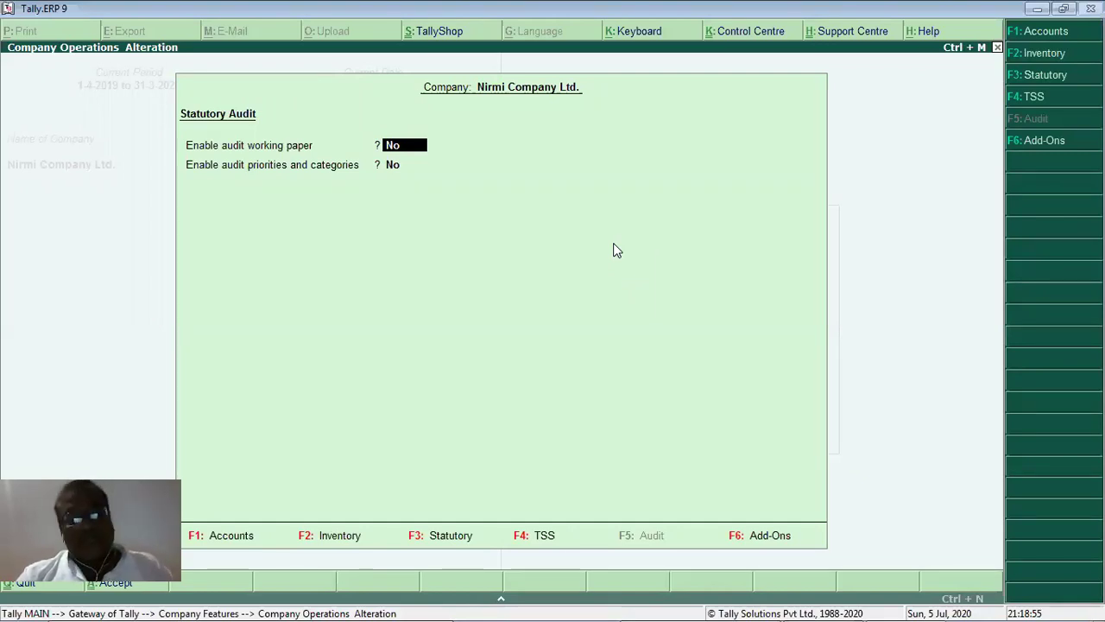
pyautogui.press('y')
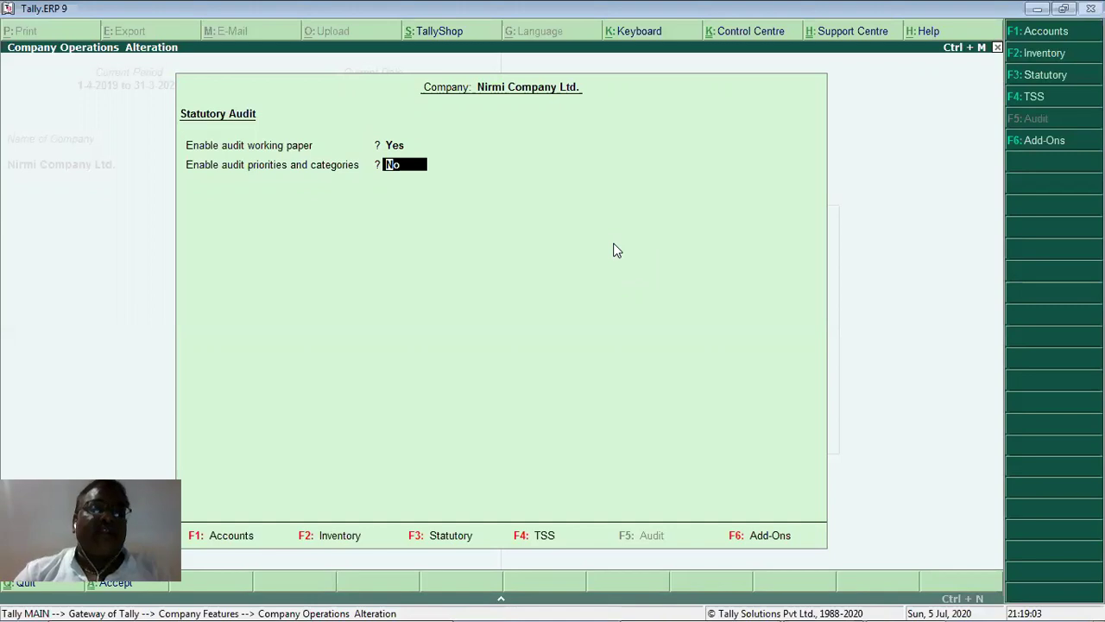
pyautogui.write('y')
pyautogui.press('Return')
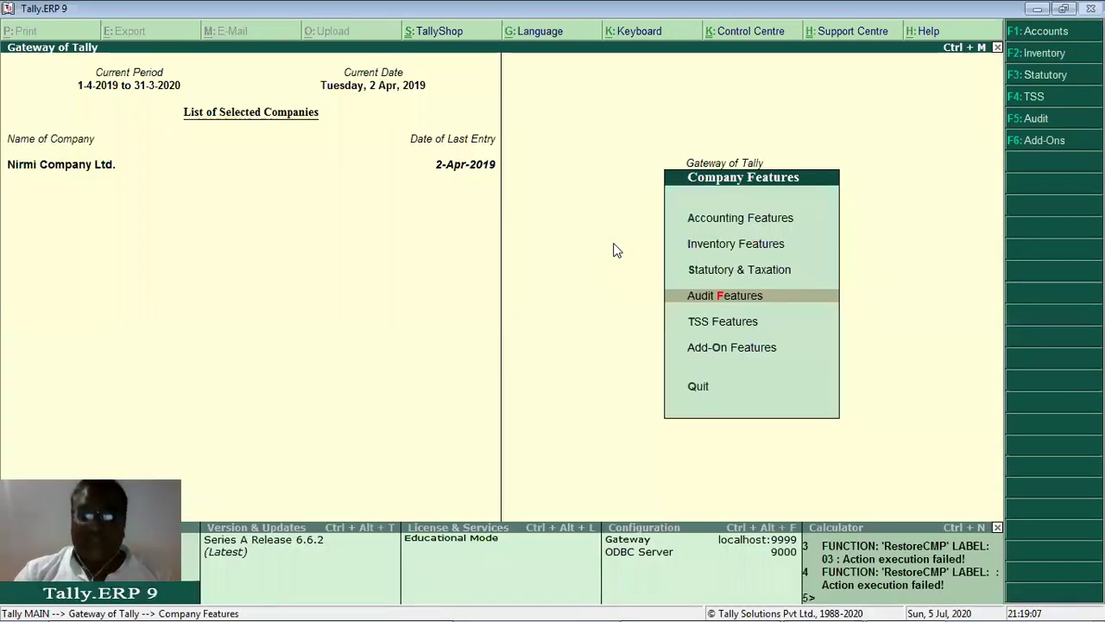
pyautogui.press('Down')
# View the TSS Features settings, then close them and answer No to quitting.
pyautogui.press('Return')
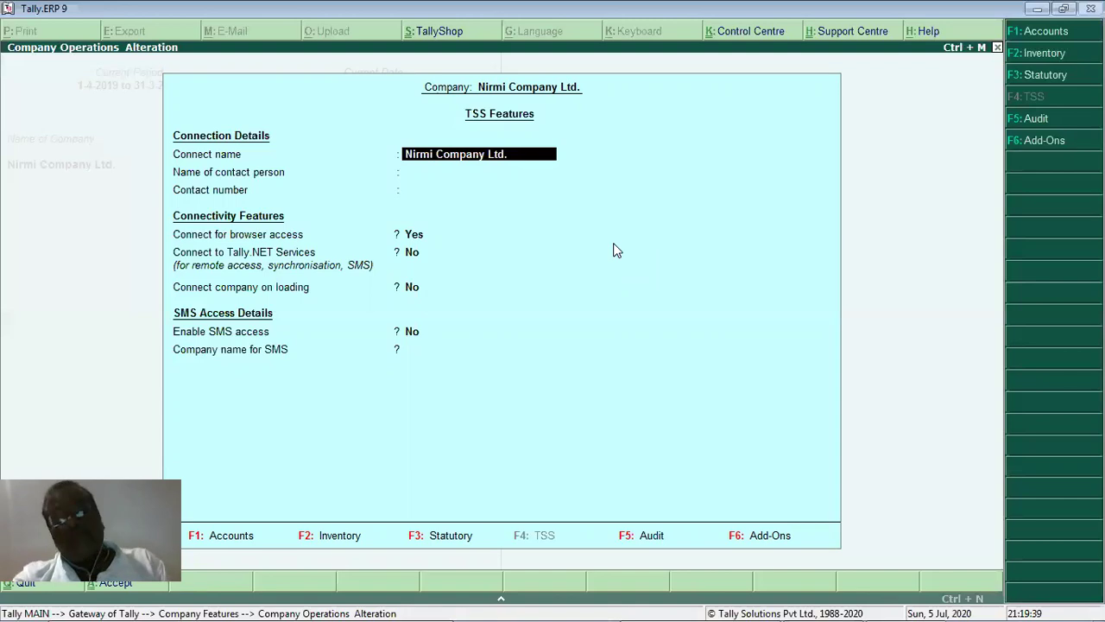
pyautogui.press('Escape')
pyautogui.press('Escape')
pyautogui.press('Escape')
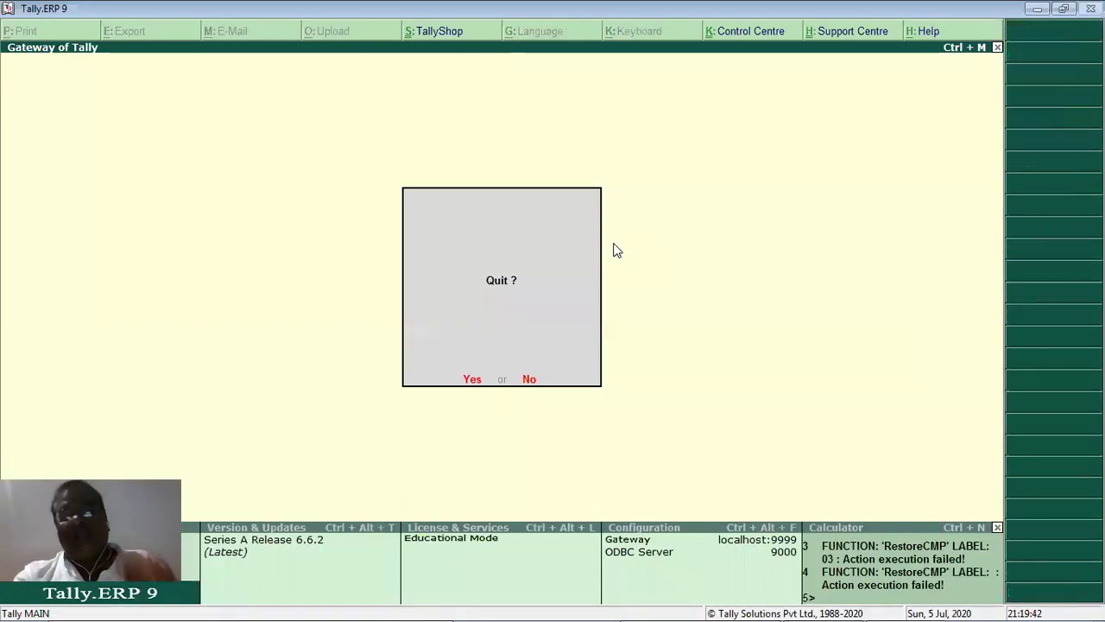
pyautogui.press('n')
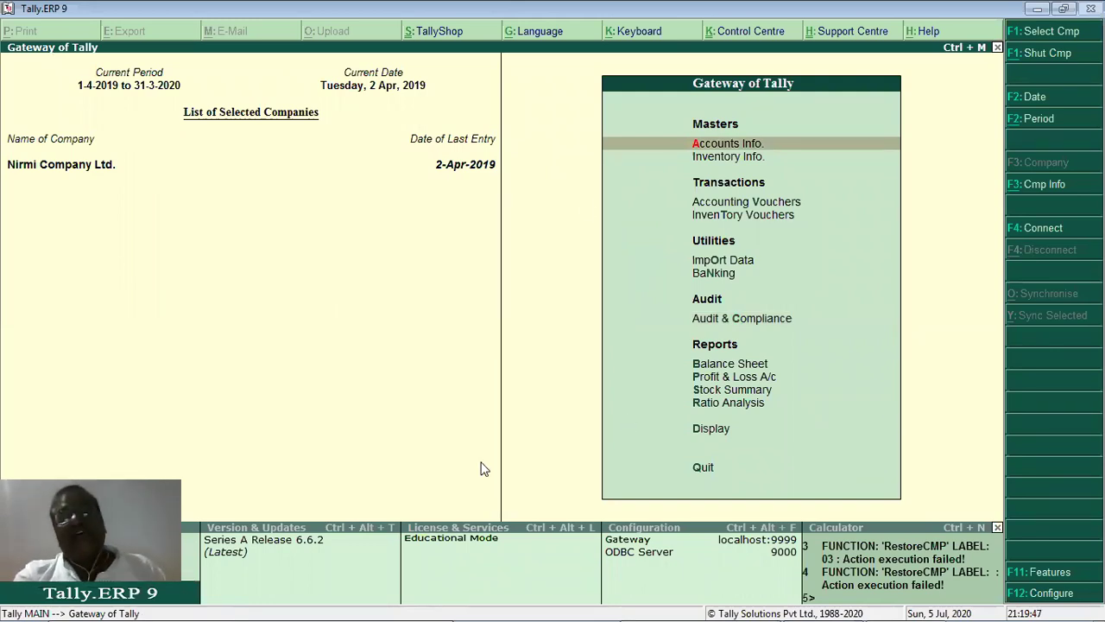
# Scroll Shortcut Keys.pdf through the function key tables to the Special Function Key Combination table.
pyautogui.moveTo(639, 603)
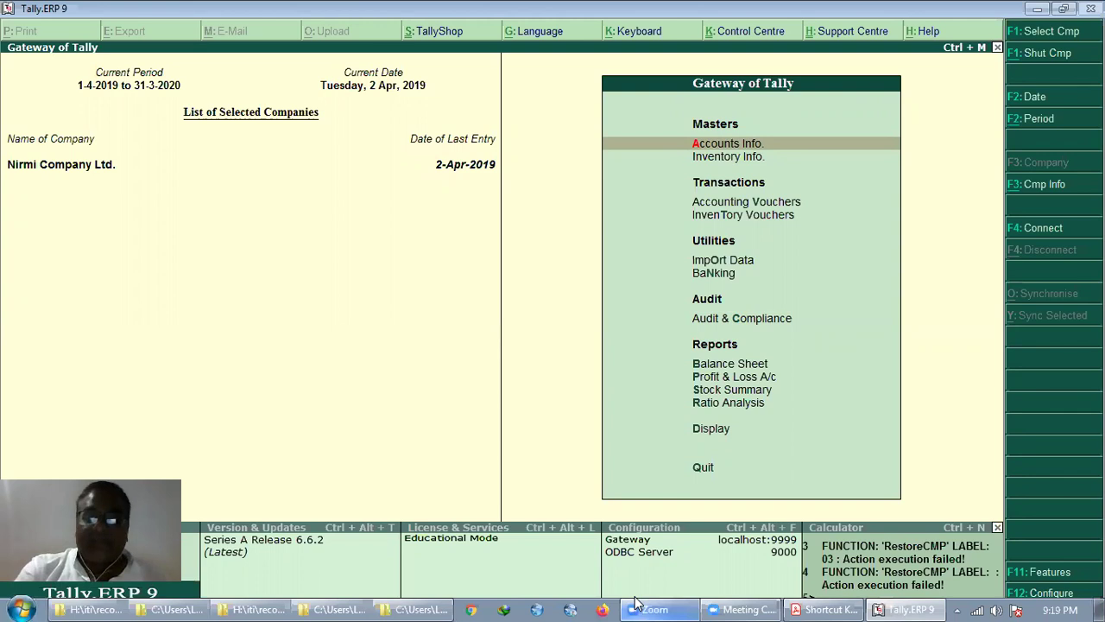
pyautogui.click(850, 604)
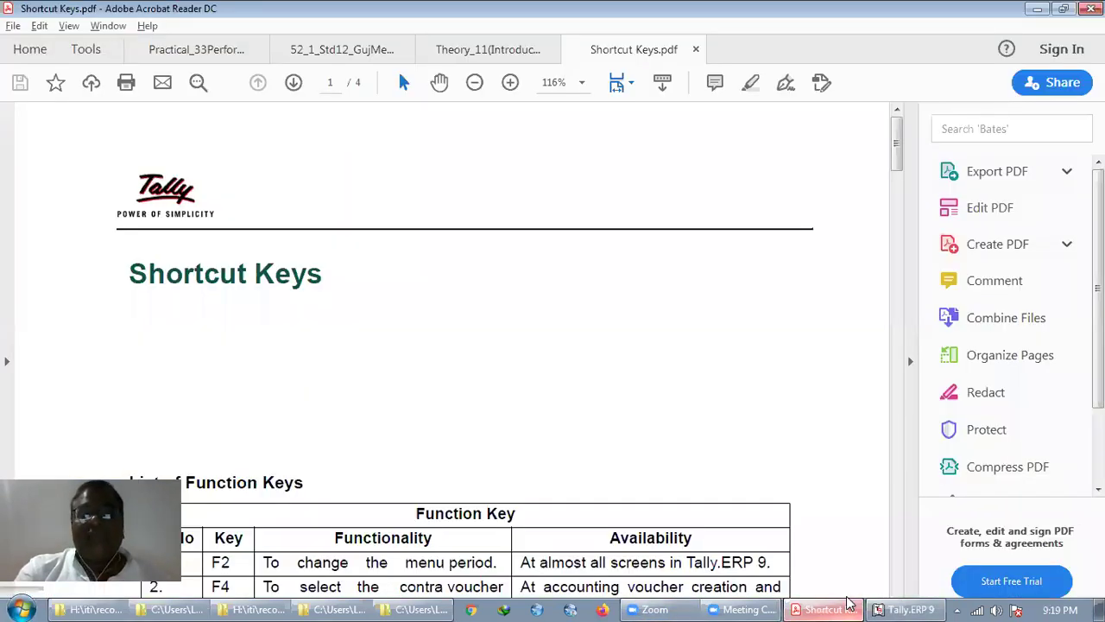
pyautogui.scroll(-5, 364, 271)
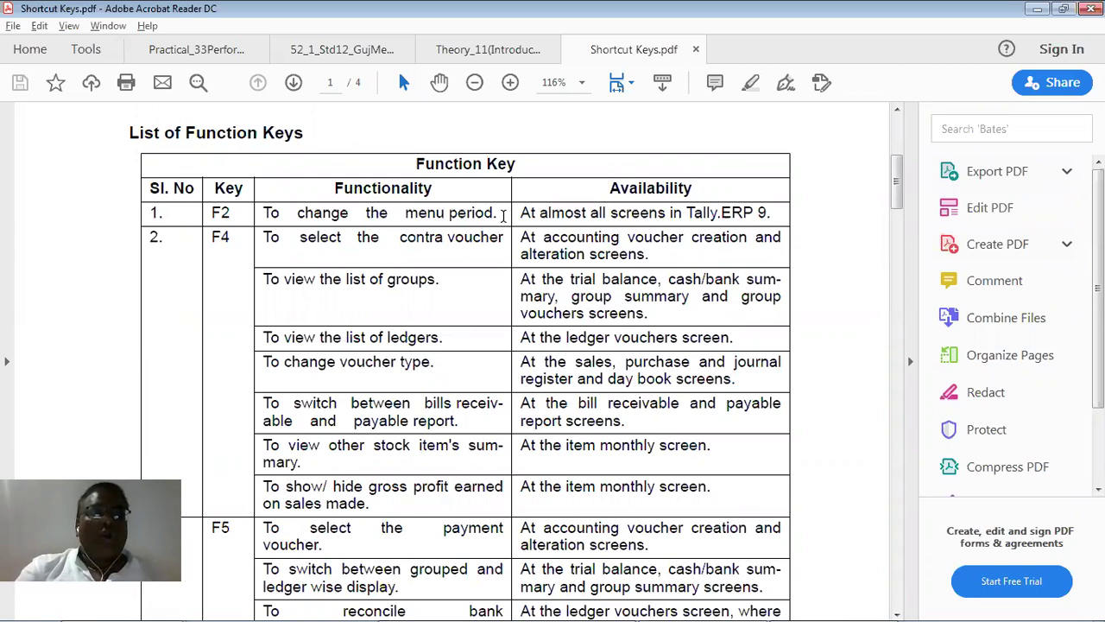
pyautogui.scroll(-3, 504, 216)
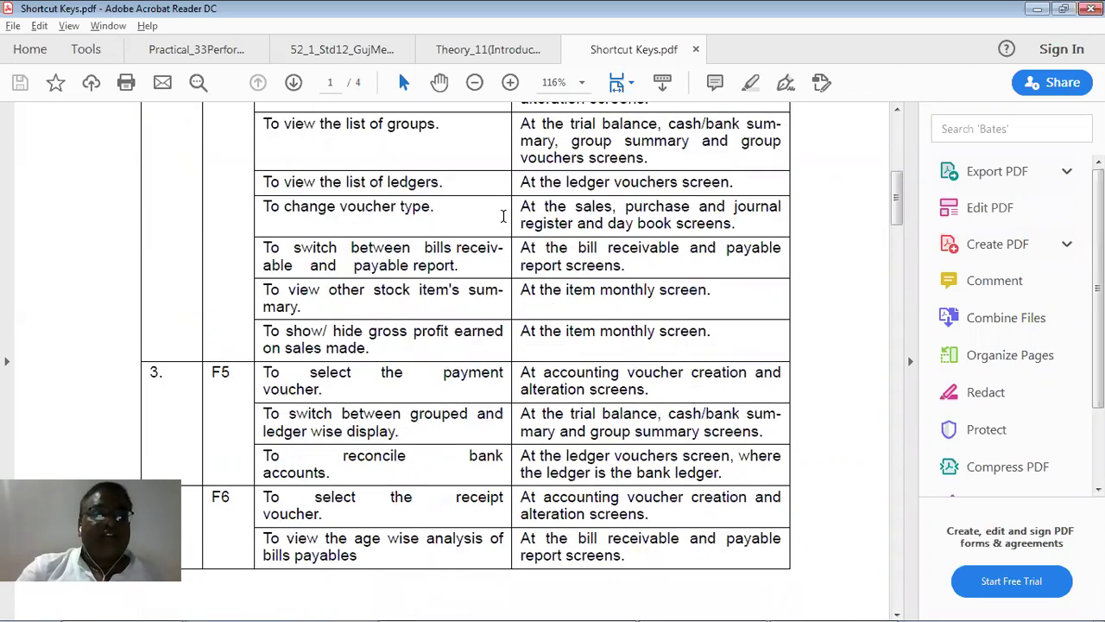
pyautogui.scroll(-10, 504, 216)
pyautogui.scroll(-5, 504, 216)
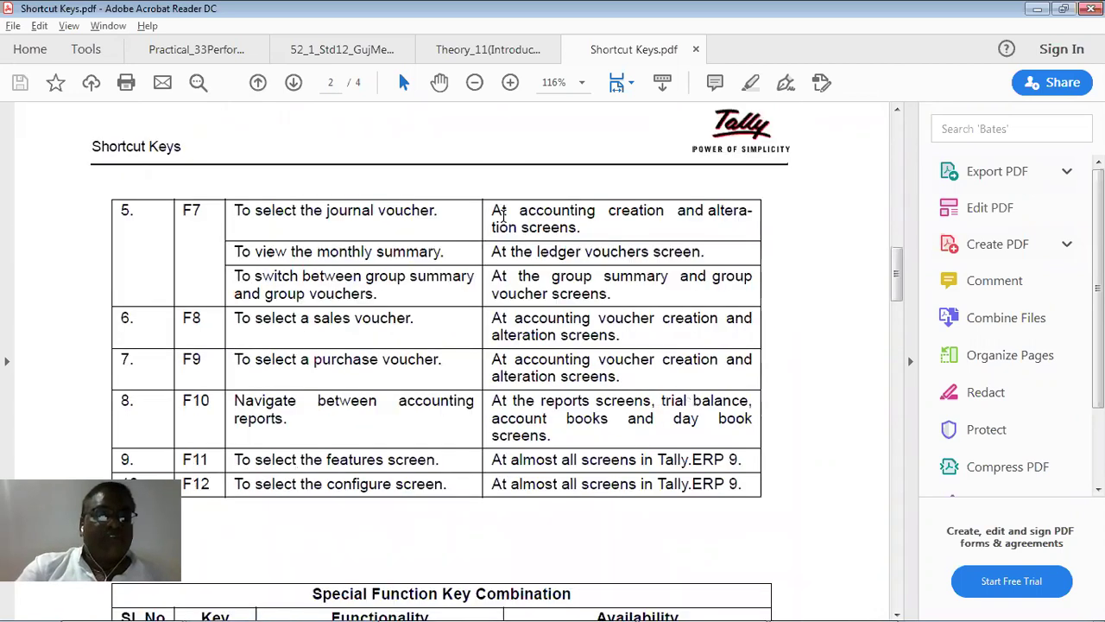
pyautogui.scroll(-2, 500, 216)
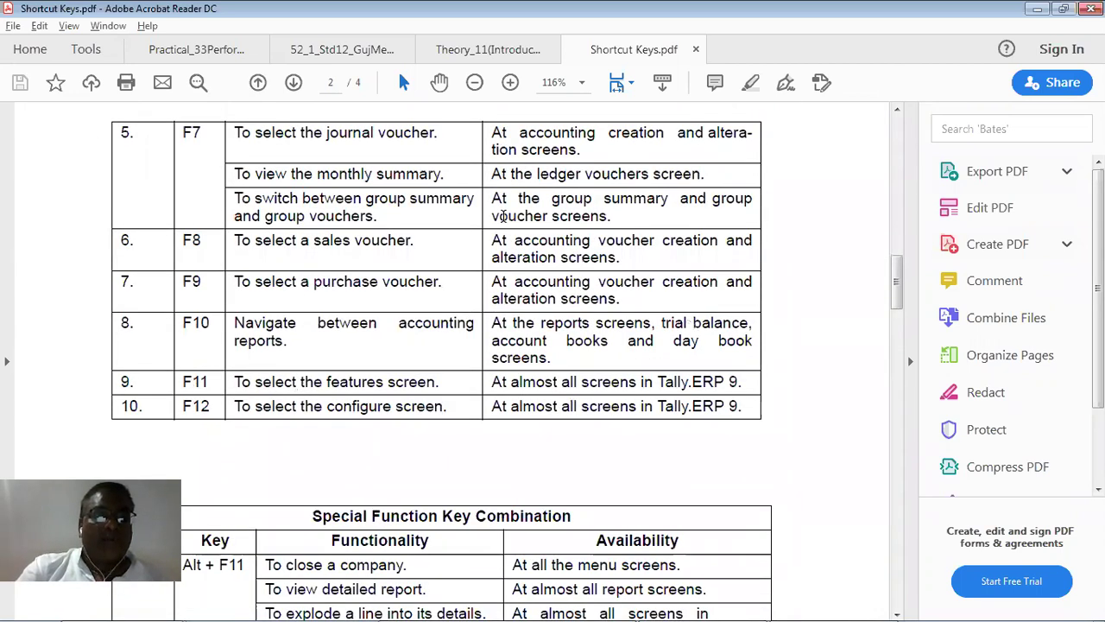
pyautogui.scroll(-5, 504, 215)
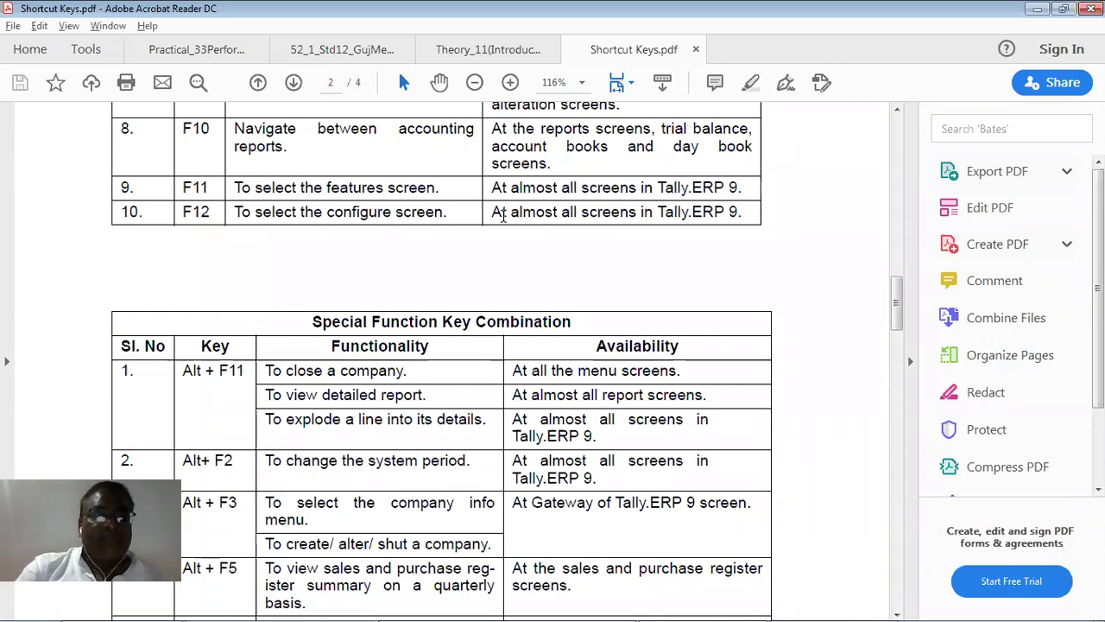
pyautogui.moveTo(286, 460); pyautogui.dragTo(428, 480)
pyautogui.click(428, 480)
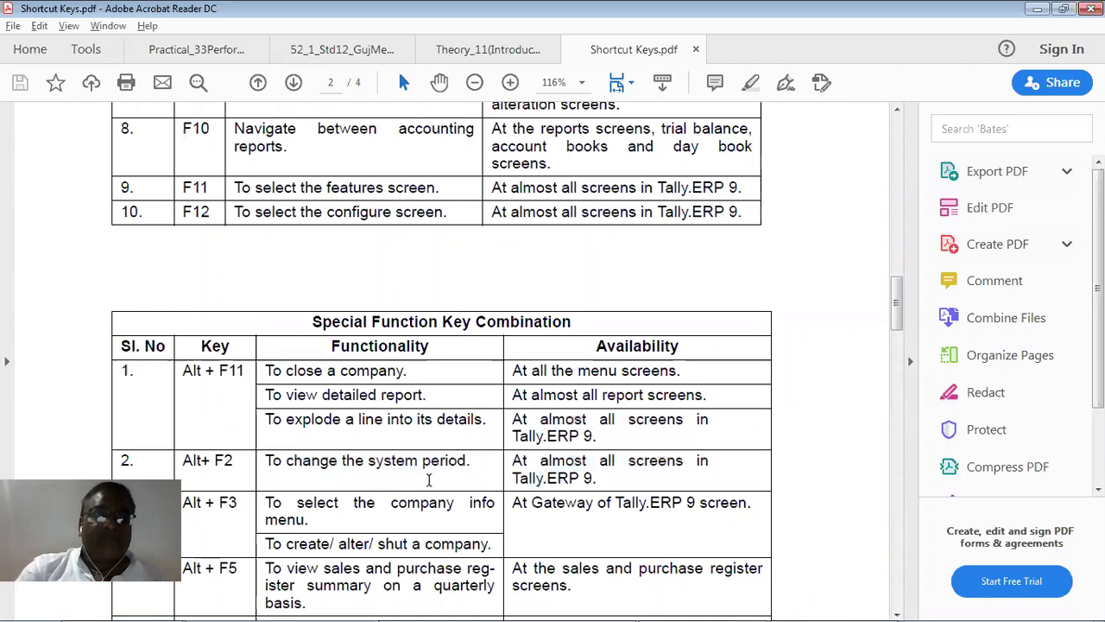
pyautogui.scroll(5, 429, 480)
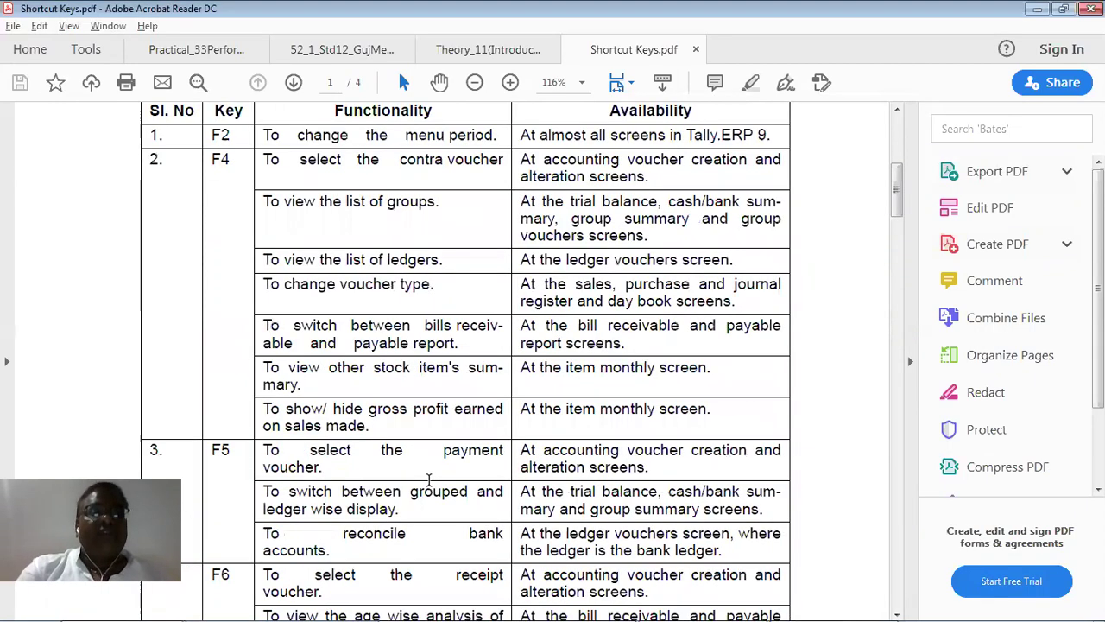
pyautogui.scroll(3, 428, 480)
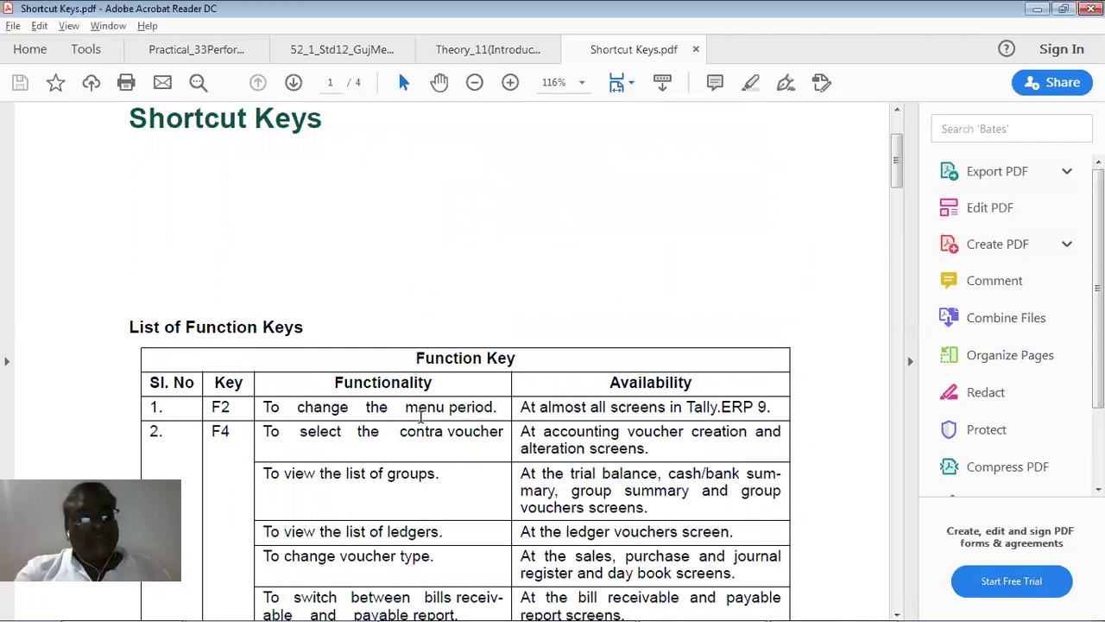
pyautogui.scroll(-1, 422, 417)
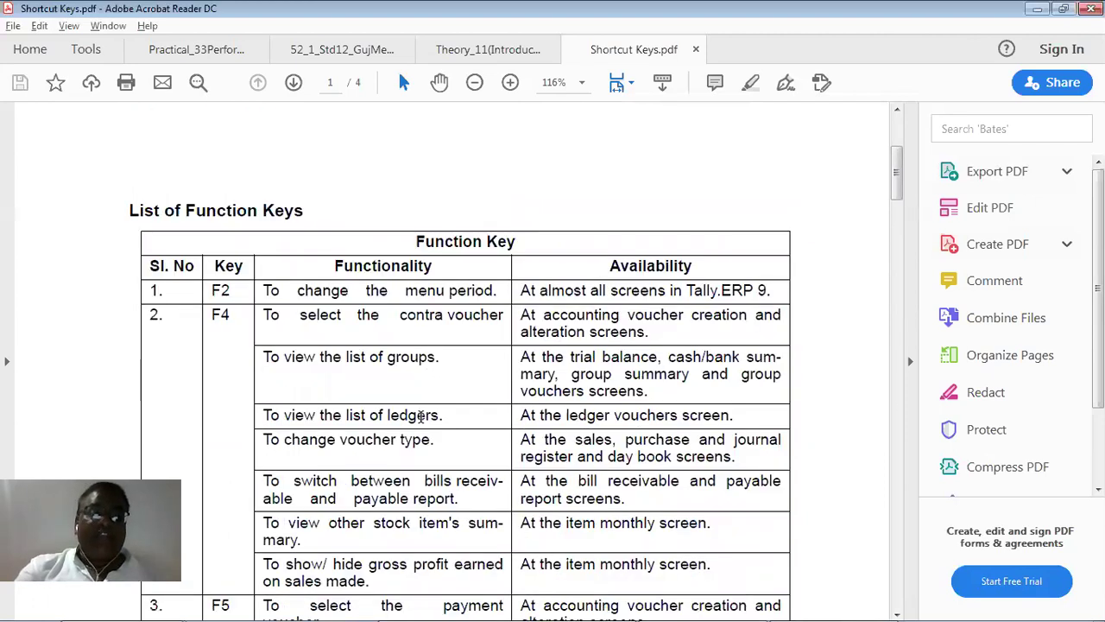
pyautogui.scroll(-1, 421, 417)
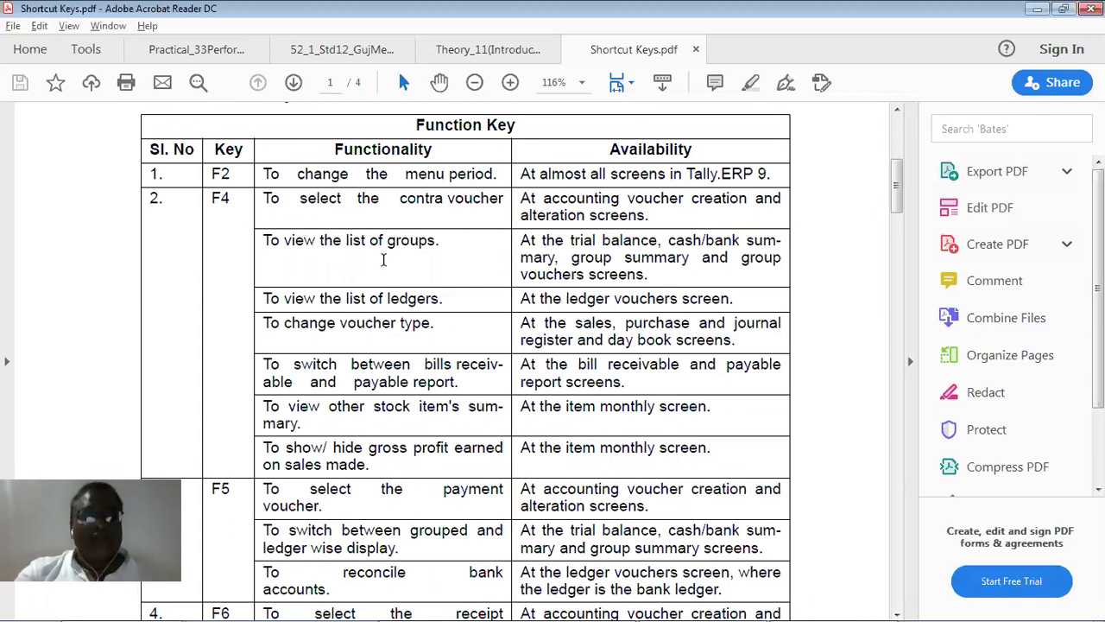
pyautogui.scroll(-3, 383, 259)
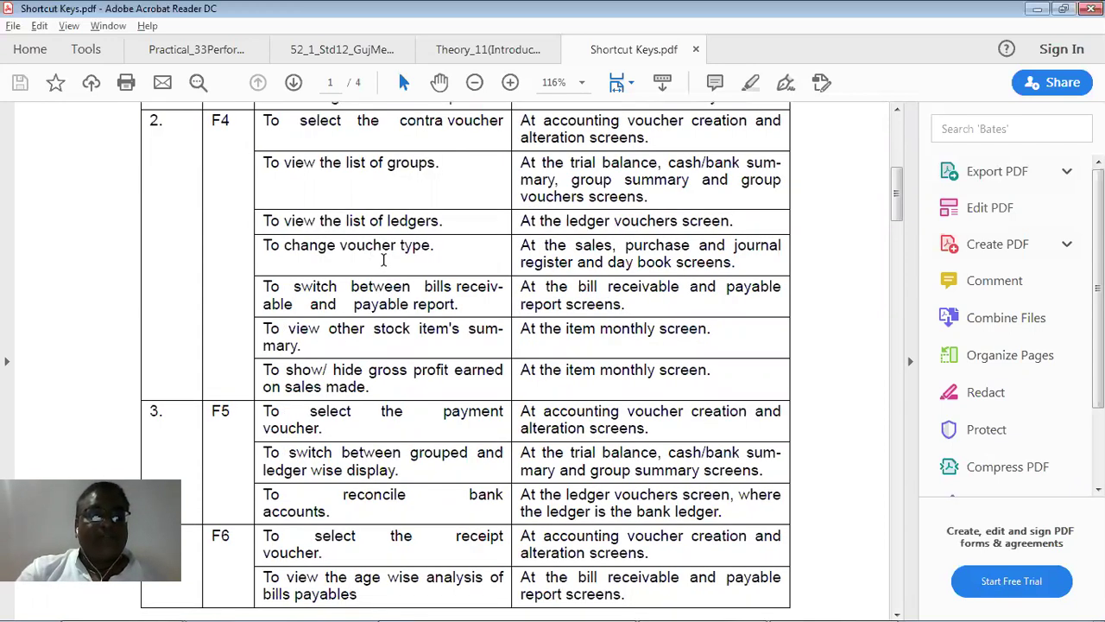
pyautogui.scroll(-1, 383, 259)
pyautogui.scroll(-3, 383, 261)
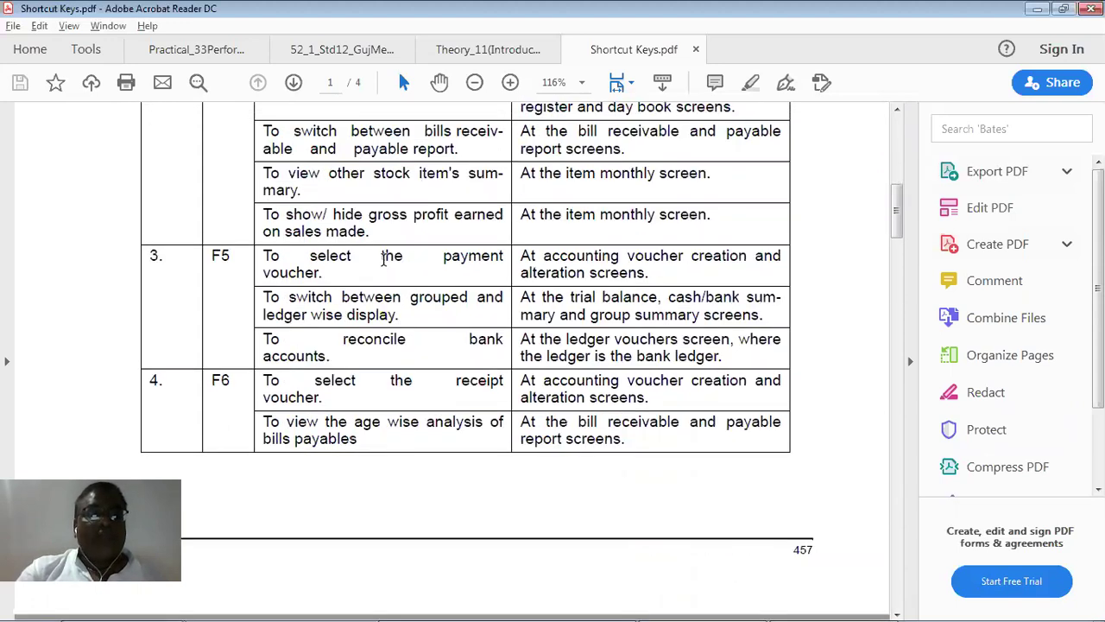
pyautogui.scroll(4, 383, 259)
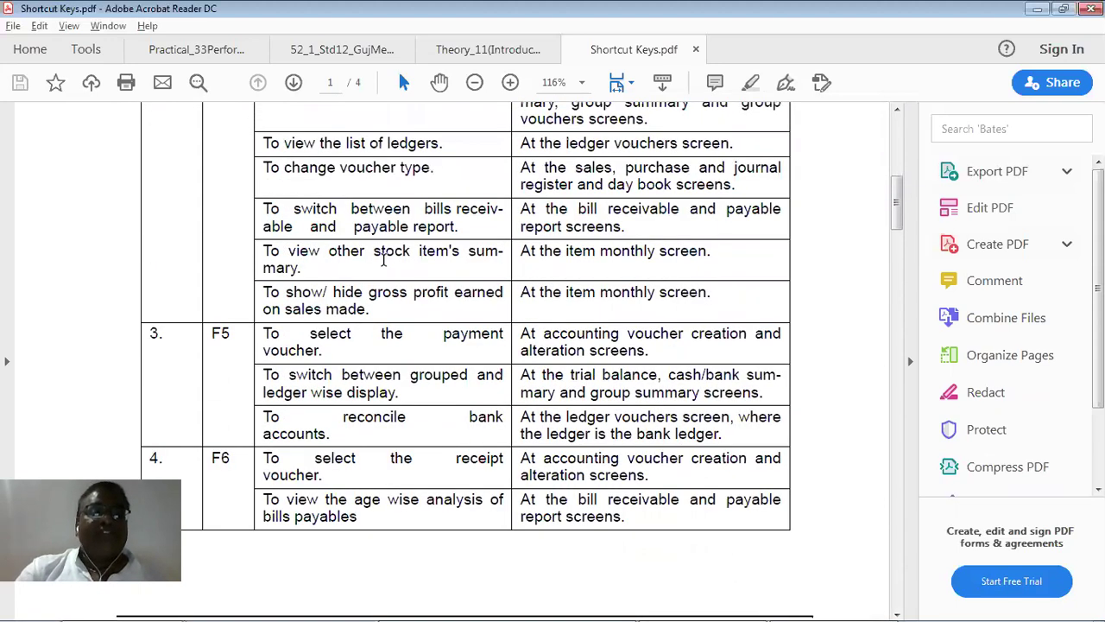
pyautogui.scroll(1, 383, 260)
pyautogui.scroll(-5, 383, 259)
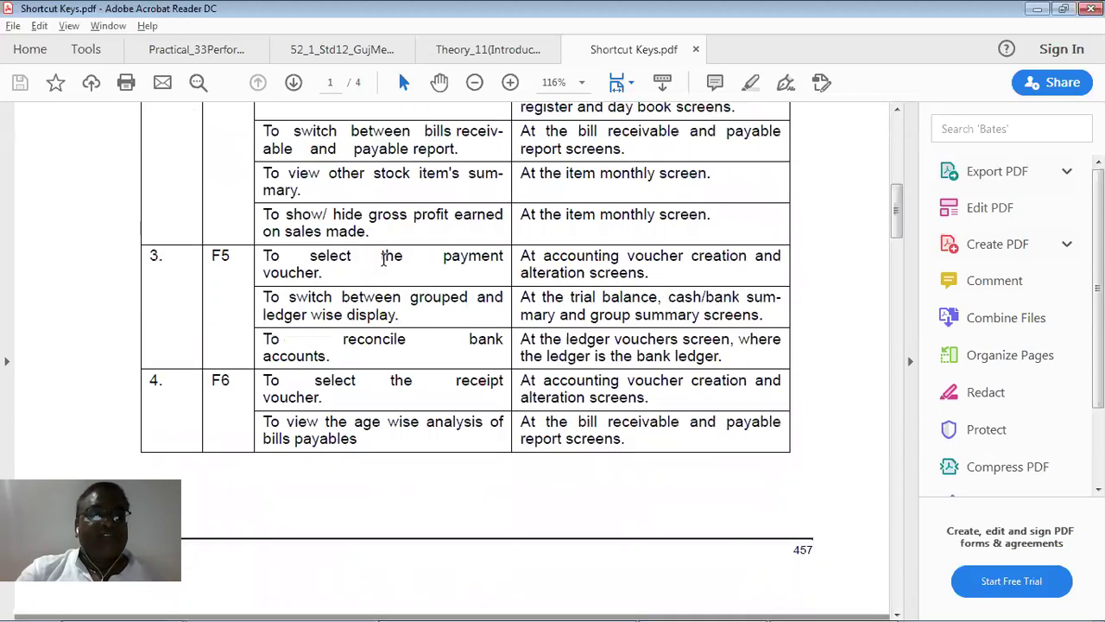
pyautogui.scroll(-1, 383, 259)
pyautogui.scroll(-8, 385, 265)
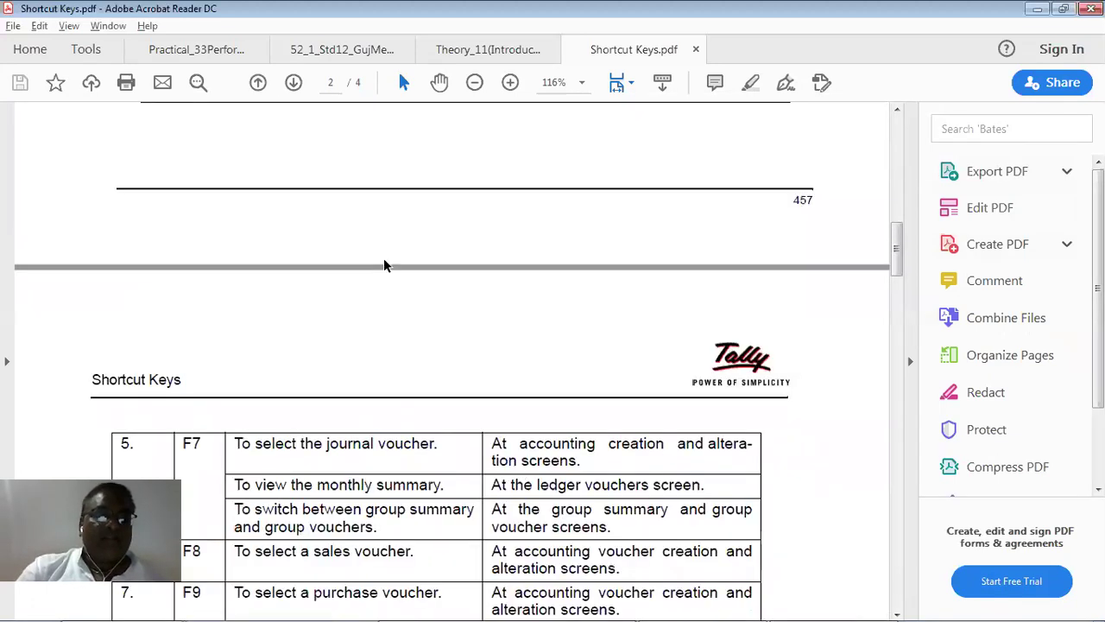
pyautogui.scroll(-2, 385, 264)
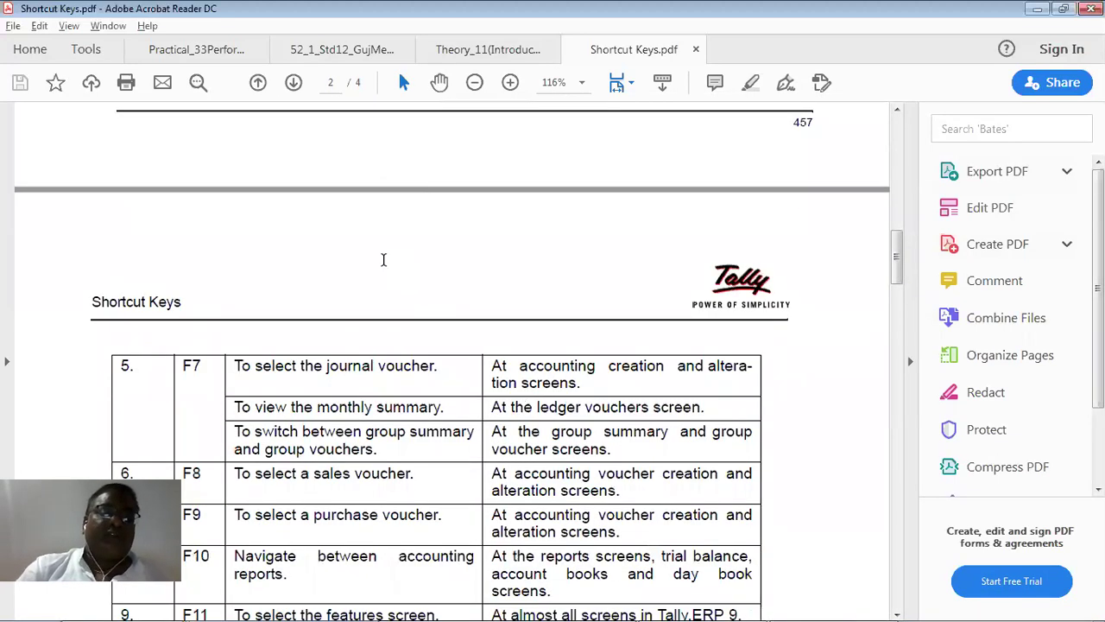
pyautogui.scroll(-5, 383, 260)
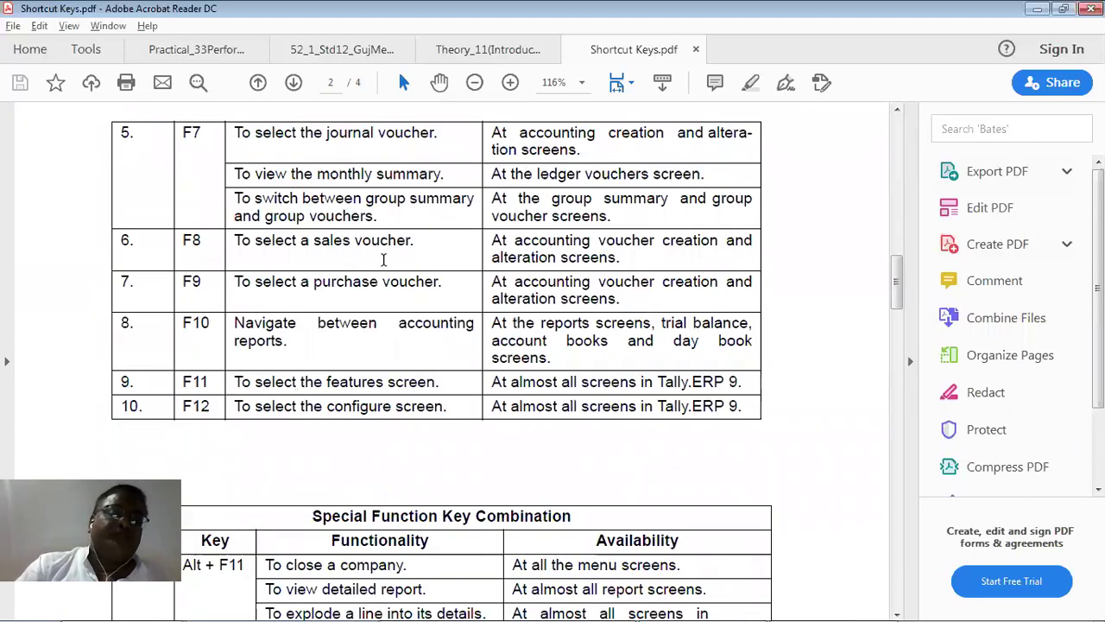
pyautogui.scroll(-2, 383, 260)
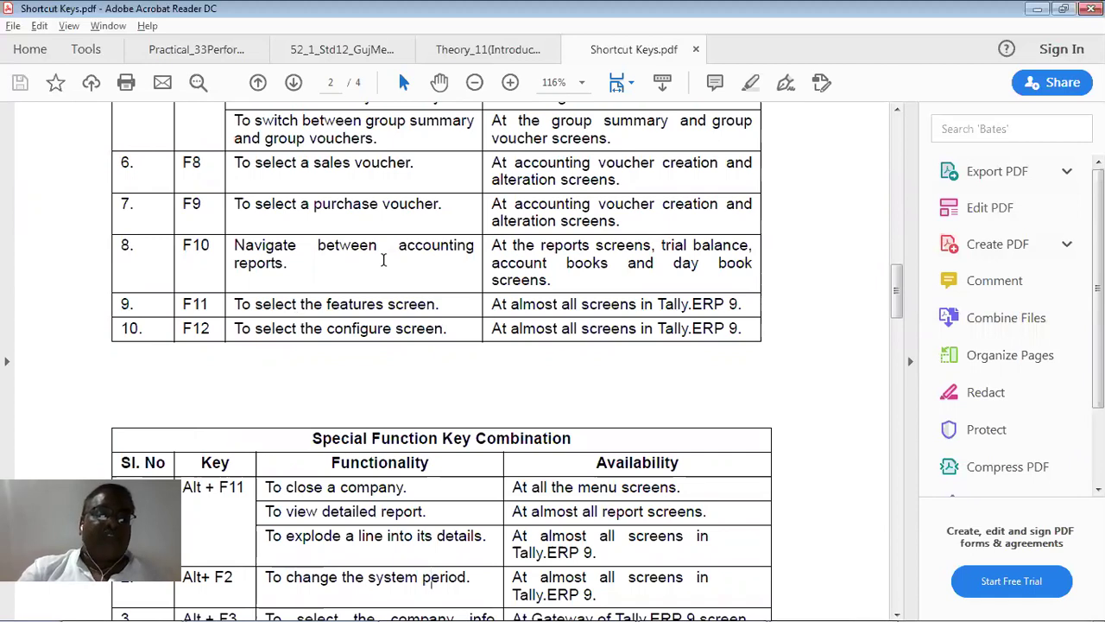
pyautogui.scroll(-3, 383, 260)
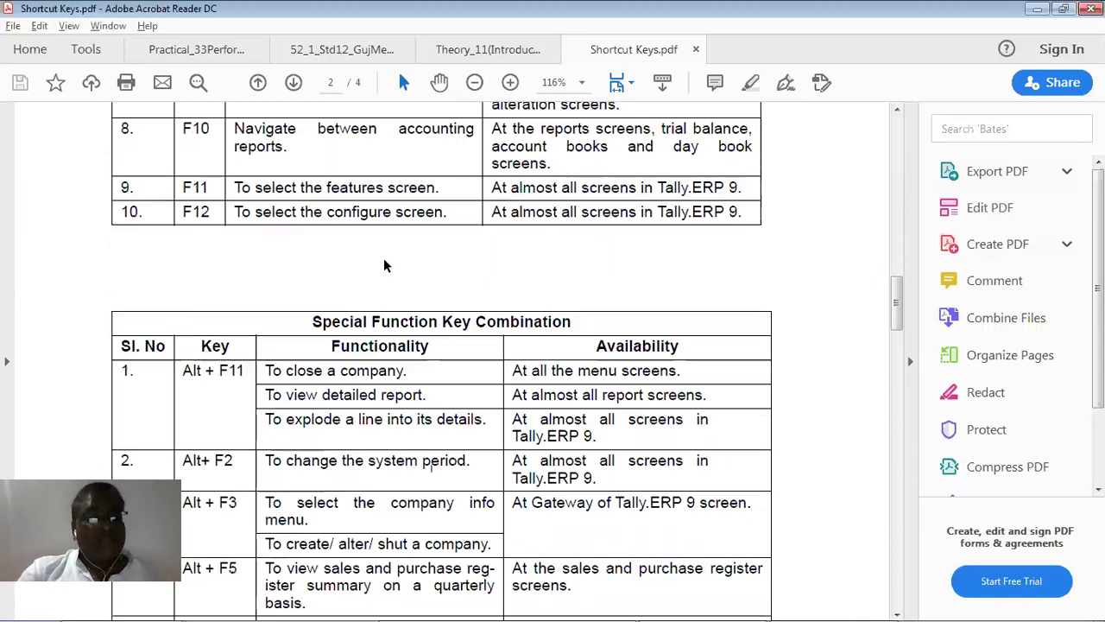
pyautogui.scroll(-5, 383, 260)
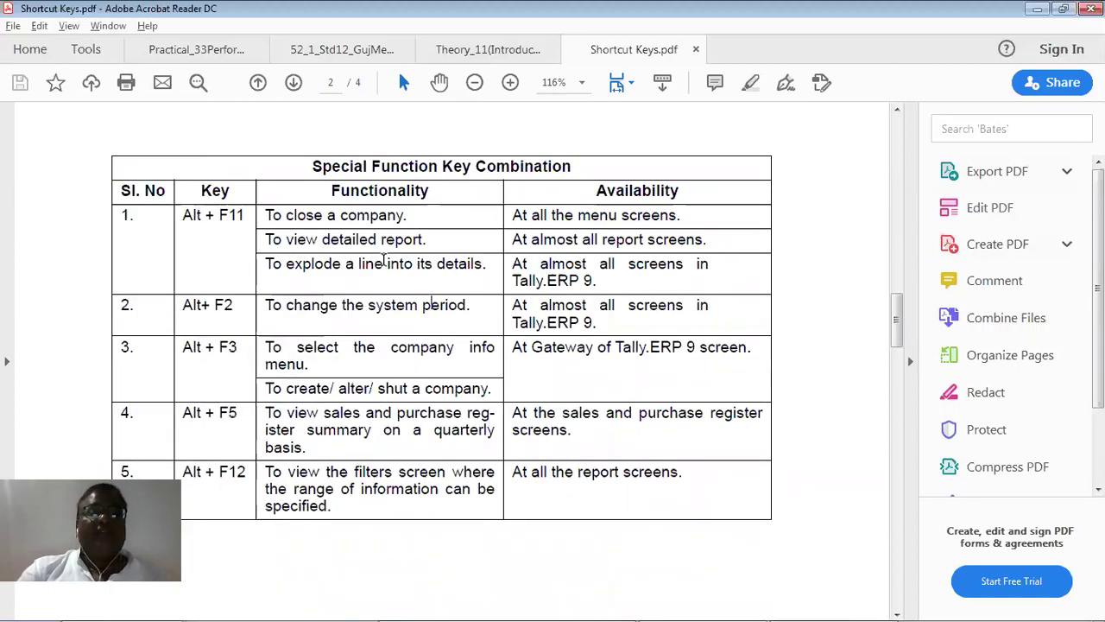
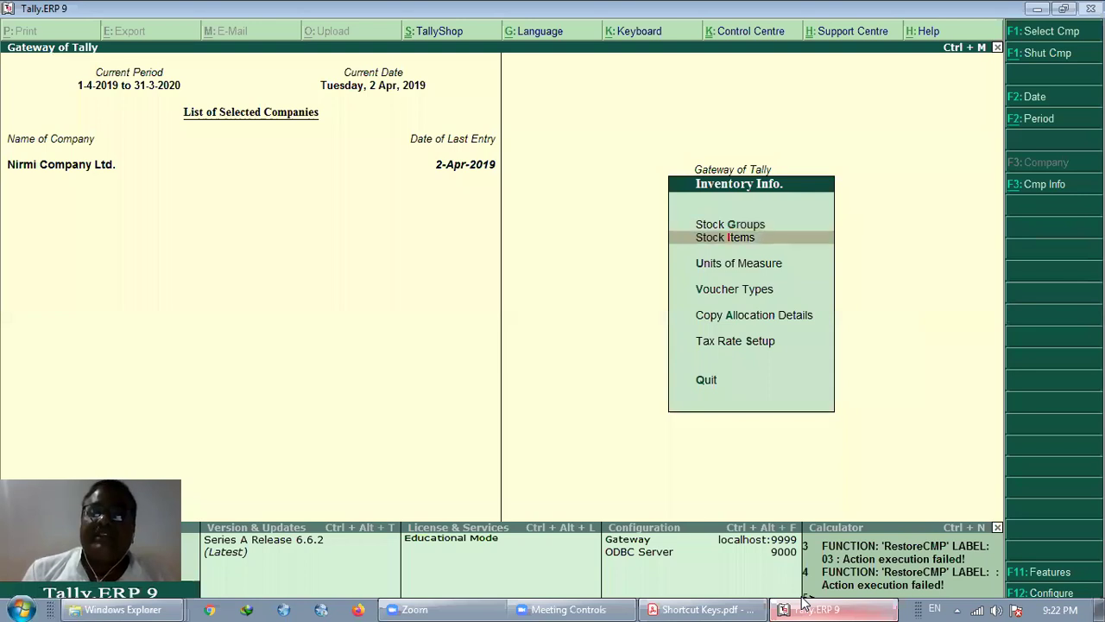
# Leave the Stock Journal for the Gateway and open a new accounting voucher, Payment No. 2.
pyautogui.press('Escape')
pyautogui.press('Down')
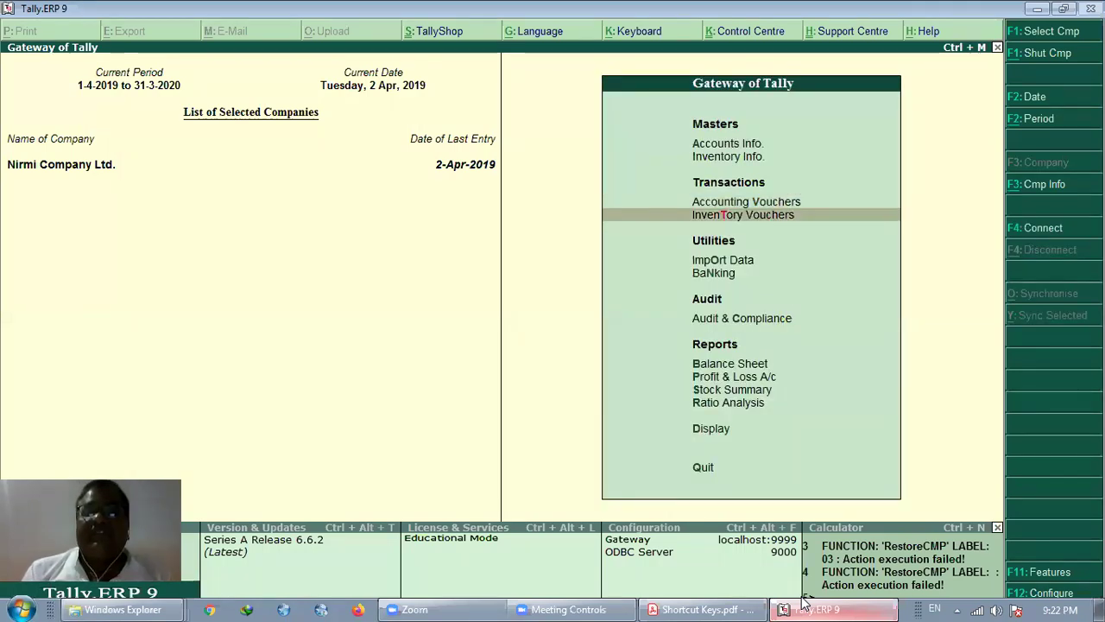
pyautogui.press('Return')
pyautogui.press('Escape')
pyautogui.press('Return')
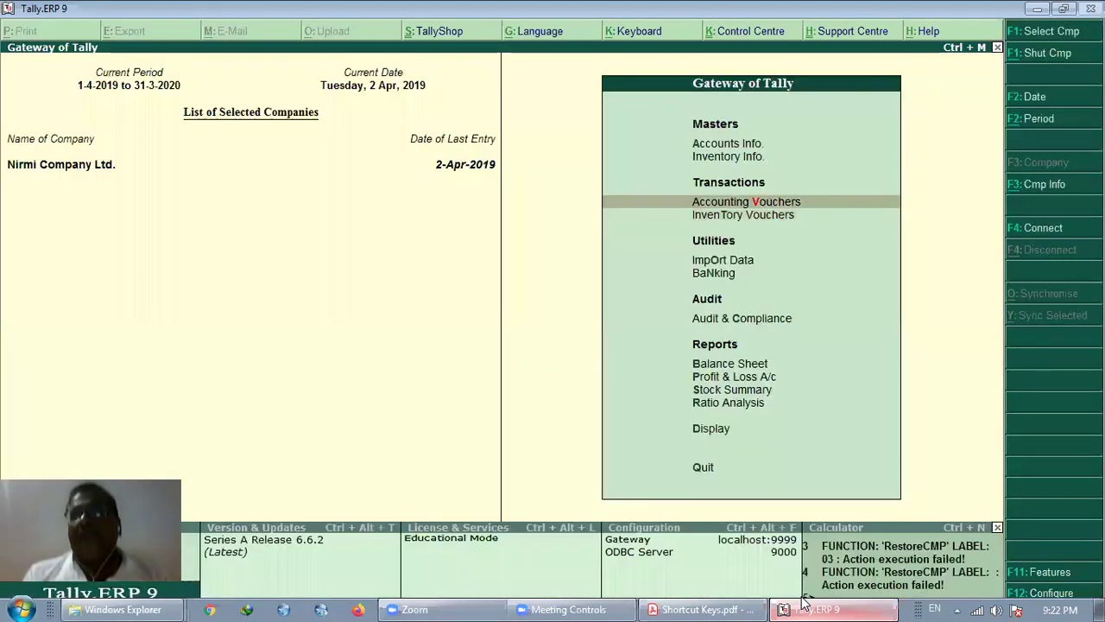
pyautogui.press('Return')
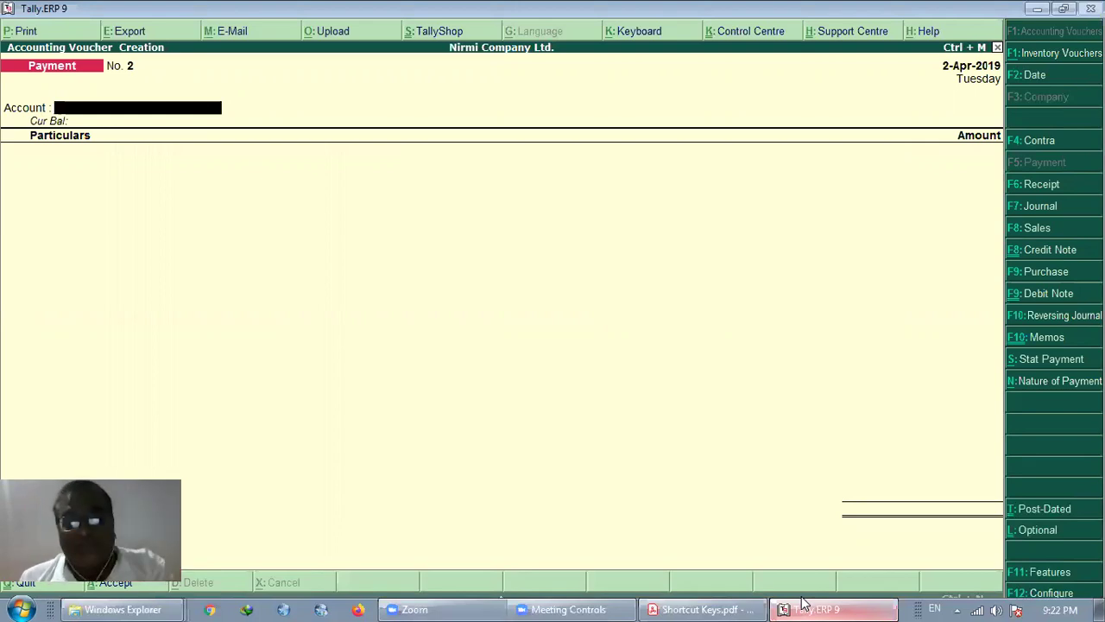
# Change the empty voucher to a Purchase voucher, No. 2 dated 2-Apr-2019, with F9.
pyautogui.press('F9')
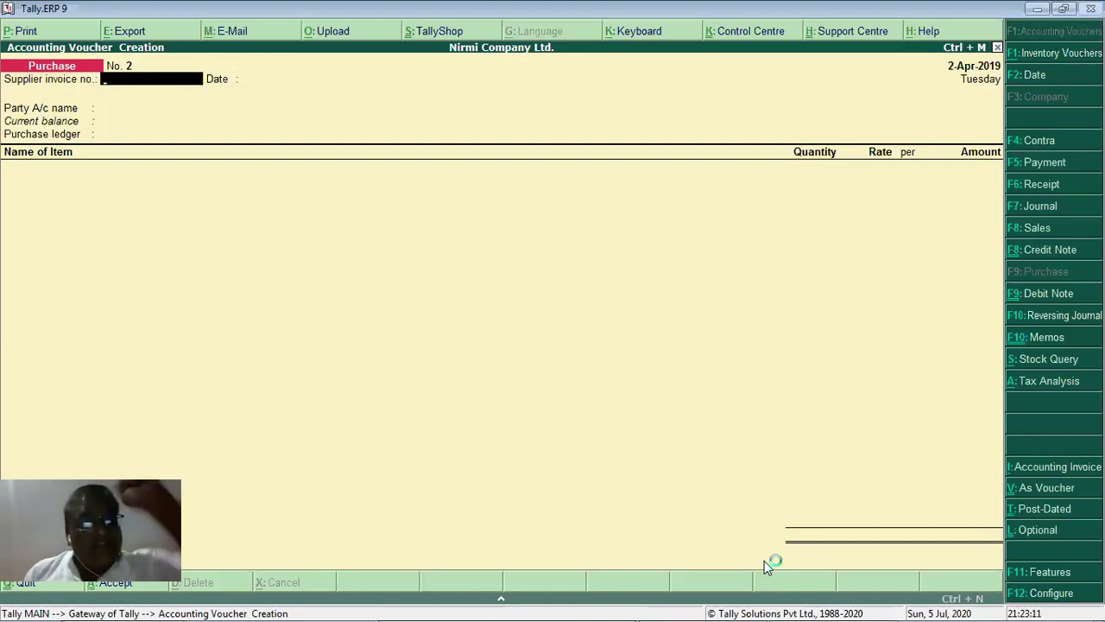
# From the Gateway, open a new ledger creation form under Accounts masters, then close it unsaved.
pyautogui.press('Escape')
pyautogui.press('Escape')
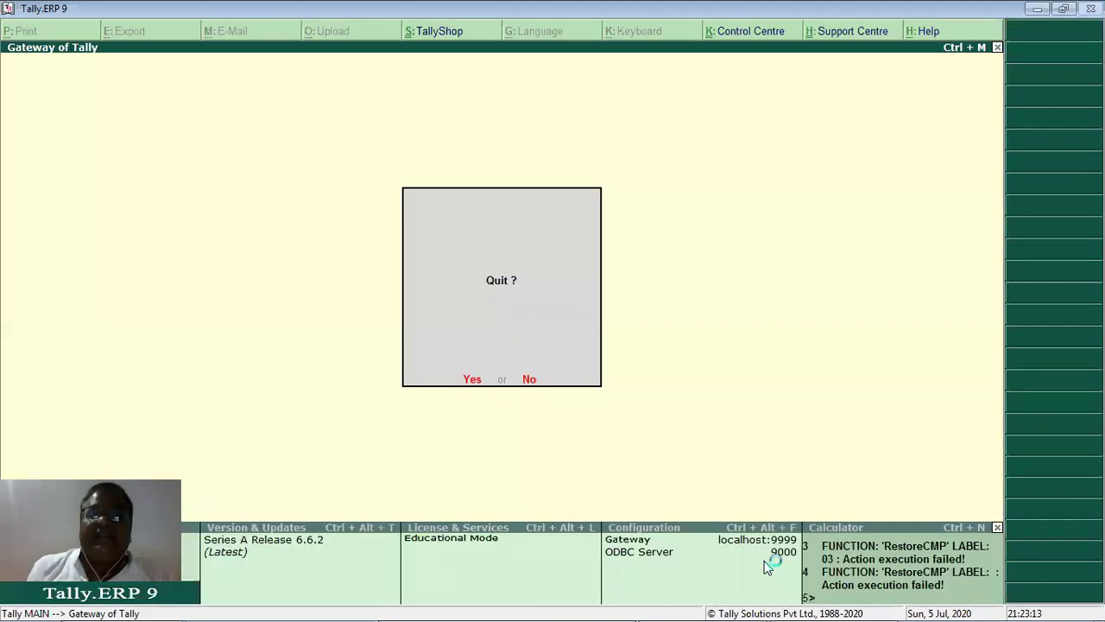
pyautogui.press('Escape')
pyautogui.press('Return')
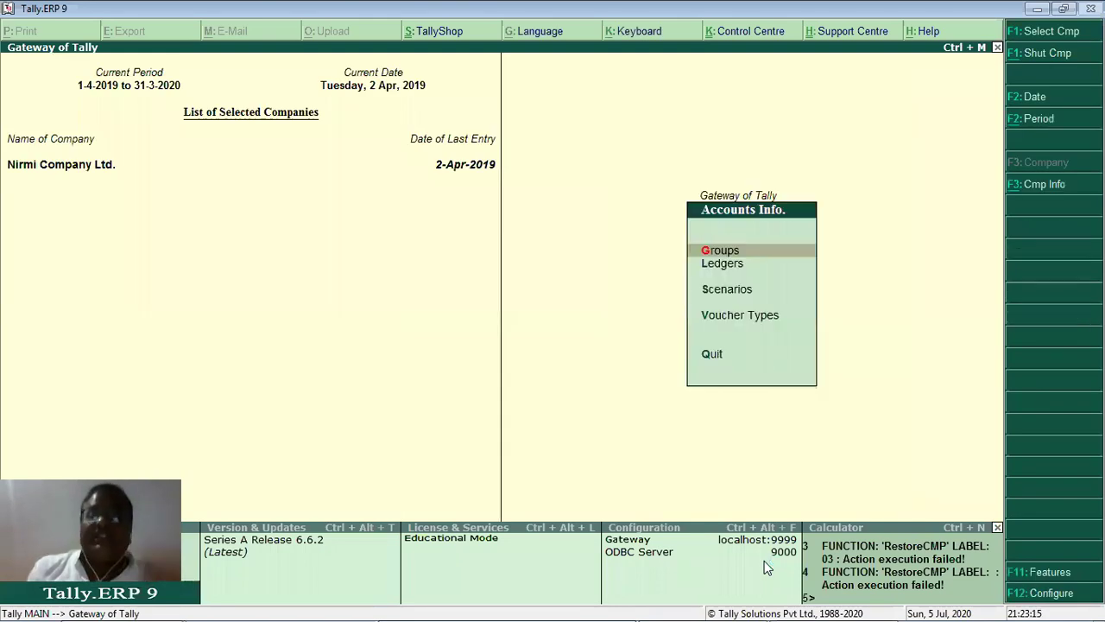
pyautogui.press('l')
pyautogui.press('c')
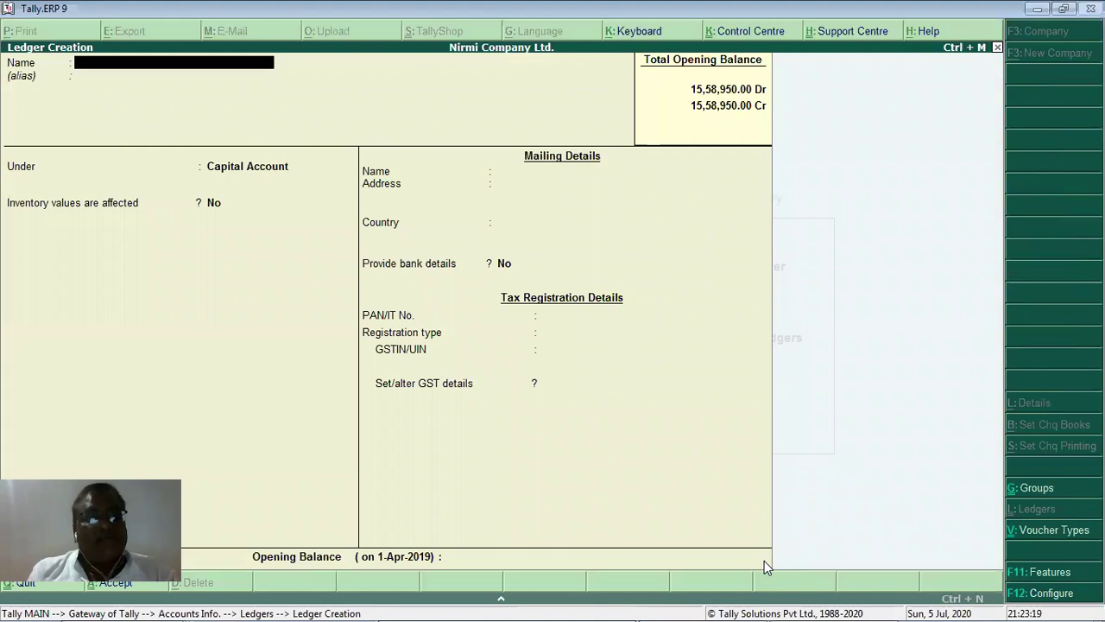
pyautogui.press('Escape')
pyautogui.press('Escape')
pyautogui.press('Escape')
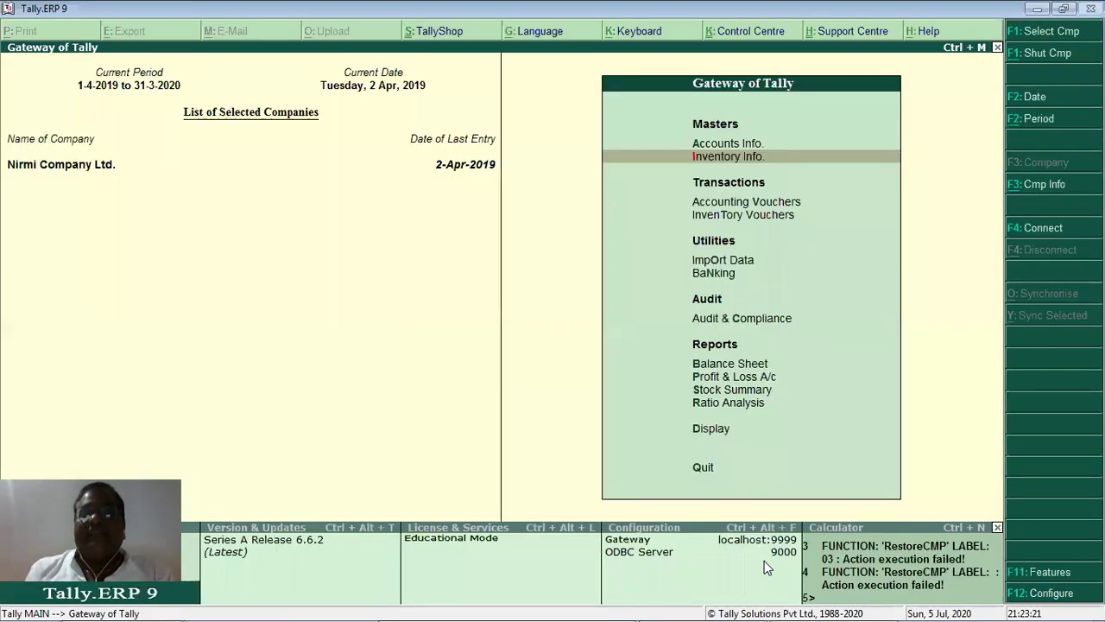
# Quit the Stock Journal and reopen a new accounting voucher.
pyautogui.press('Down')
pyautogui.press('Down')
pyautogui.press('Return')
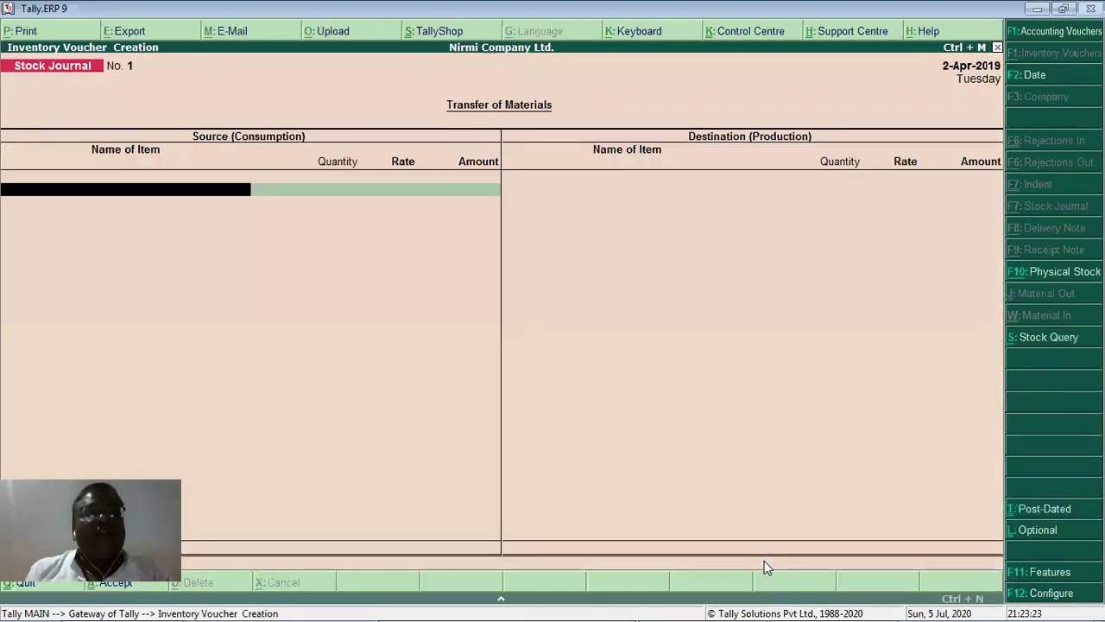
pyautogui.press('Escape')
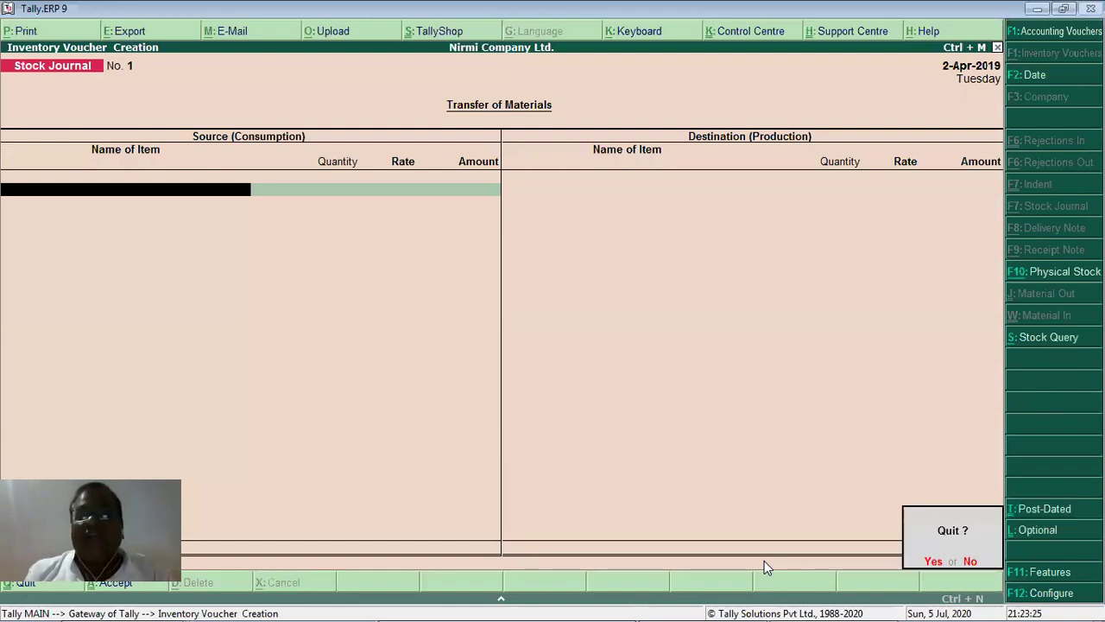
pyautogui.press('Return')
pyautogui.press('Up')
pyautogui.press('Return')
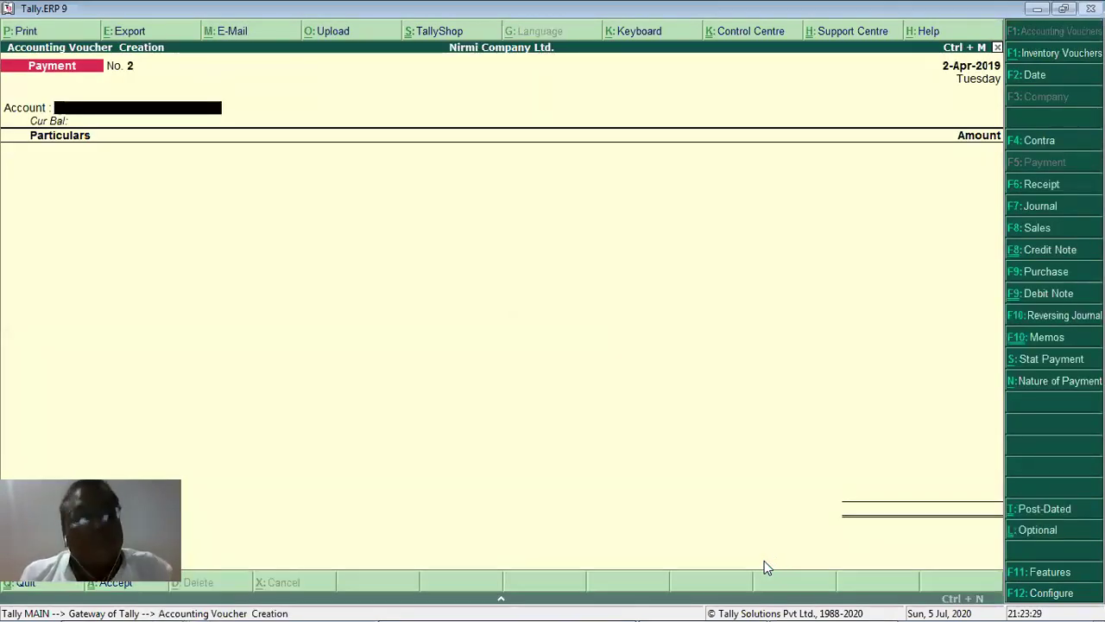
# Make it a Purchase voucher and create a new party ledger from Party A/c name.
pyautogui.press('F9')
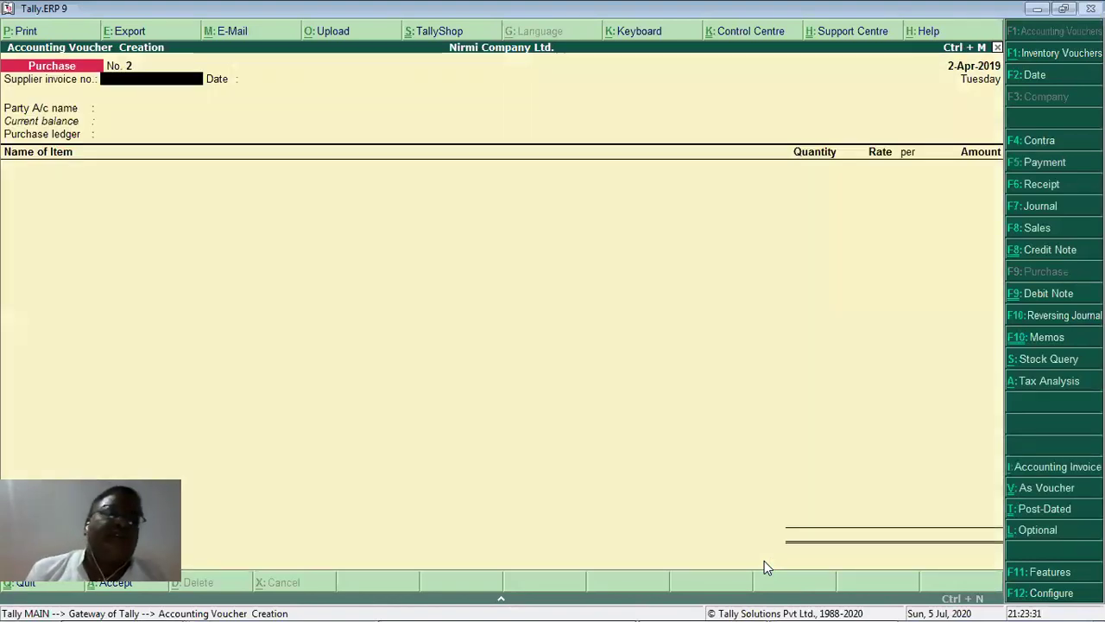
pyautogui.press('Return')
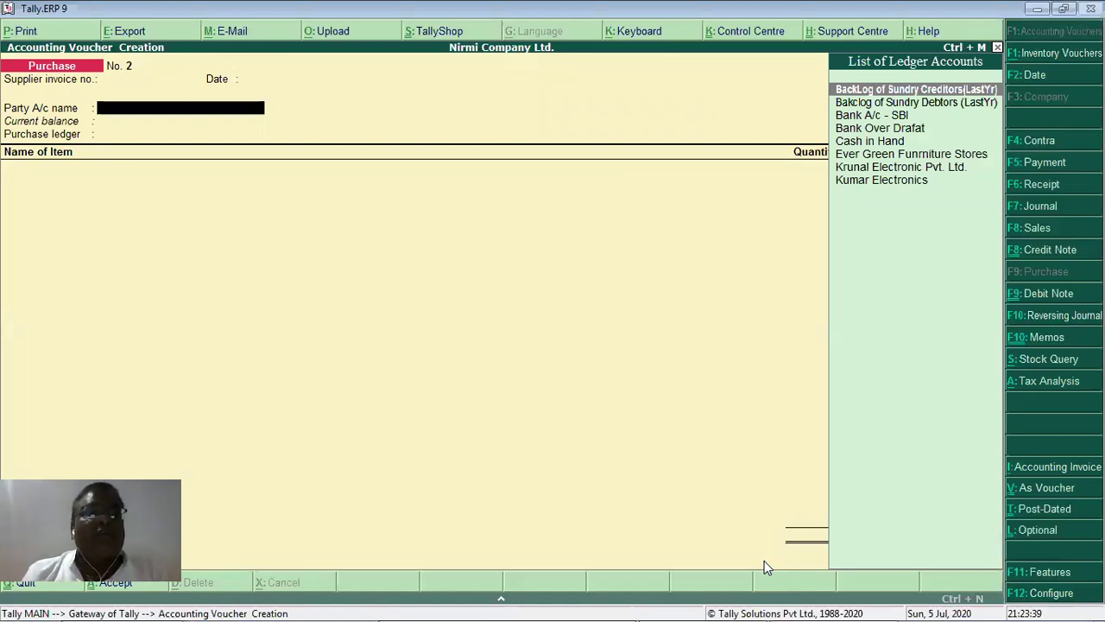
pyautogui.hotkey('alt', 'c')
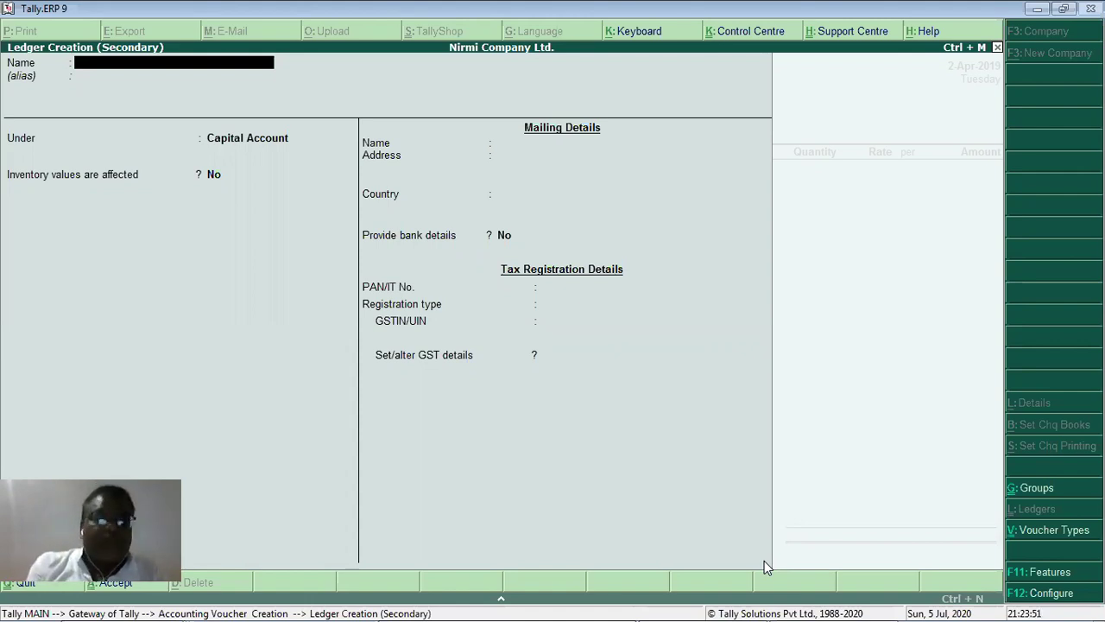
# Name the ledger 'Manan Electronic Pvt. Ltd.' and place it under Sundry Creditors.
pyautogui.write('Manan')
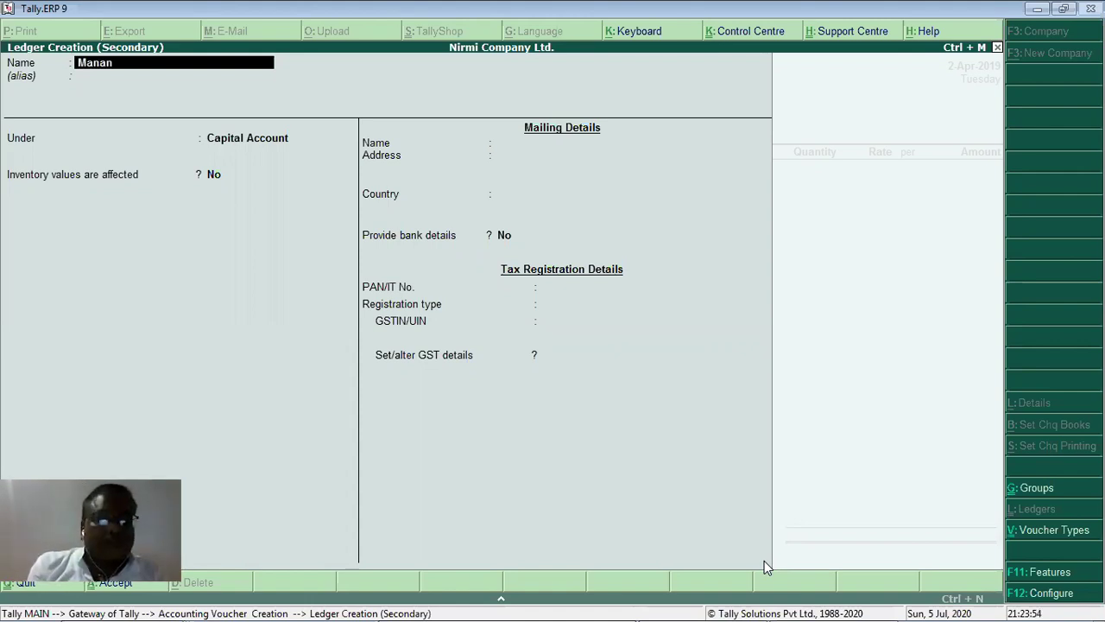
pyautogui.write(' Electroni')
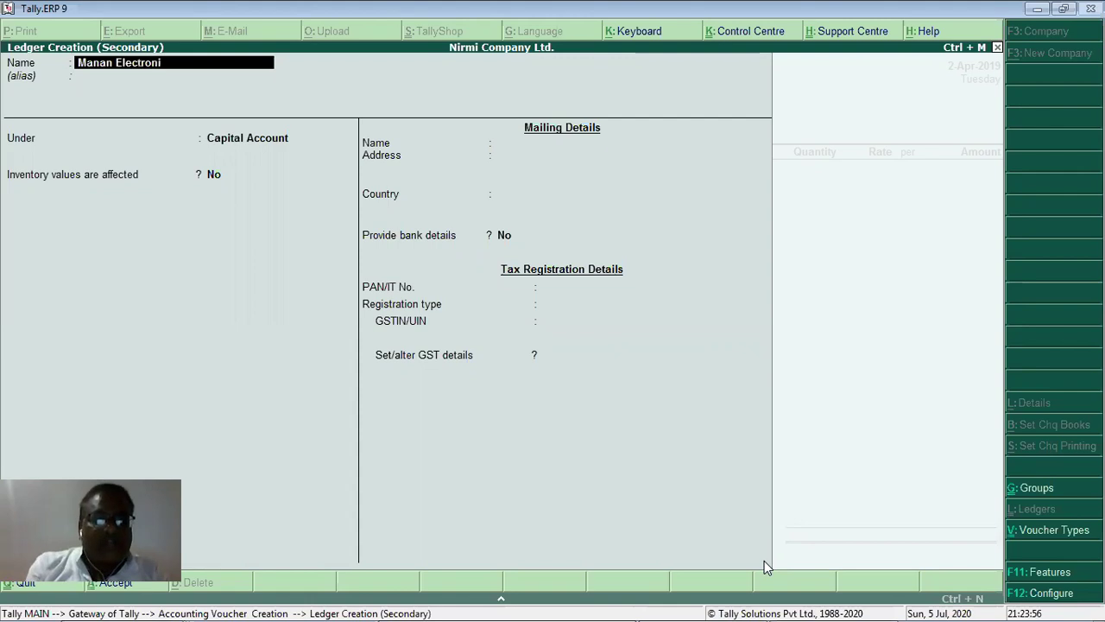
pyautogui.write('c Pvt')
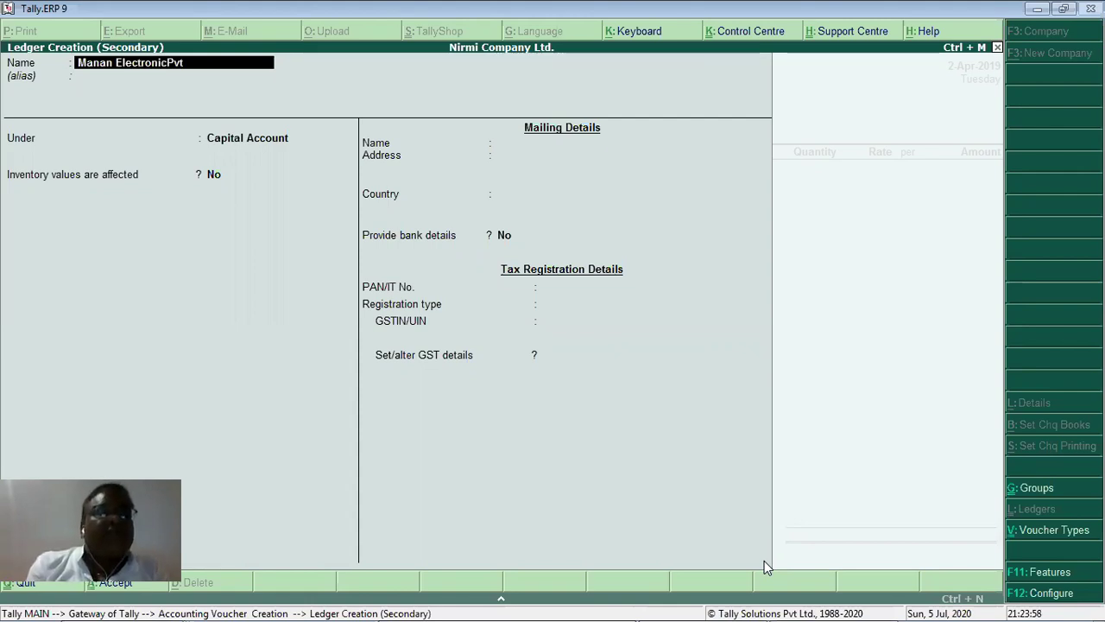
pyautogui.press('BackSpace')
pyautogui.press('BackSpace')
pyautogui.press('BackSpace')
pyautogui.press('BackSpace')
pyautogui.write('Pvt.')
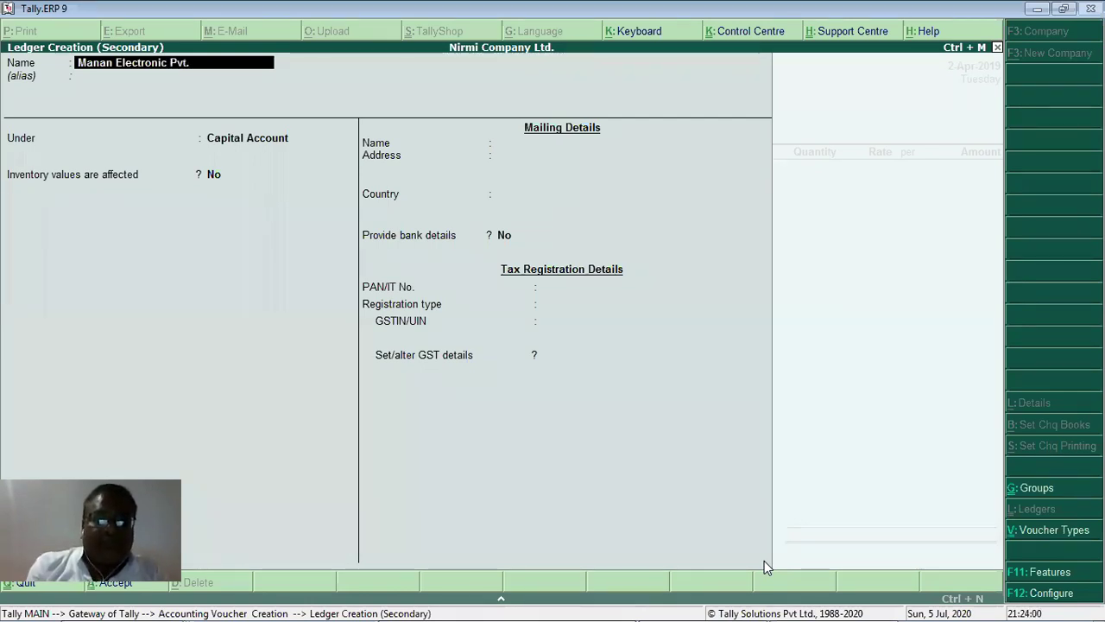
pyautogui.write(' Ltd')
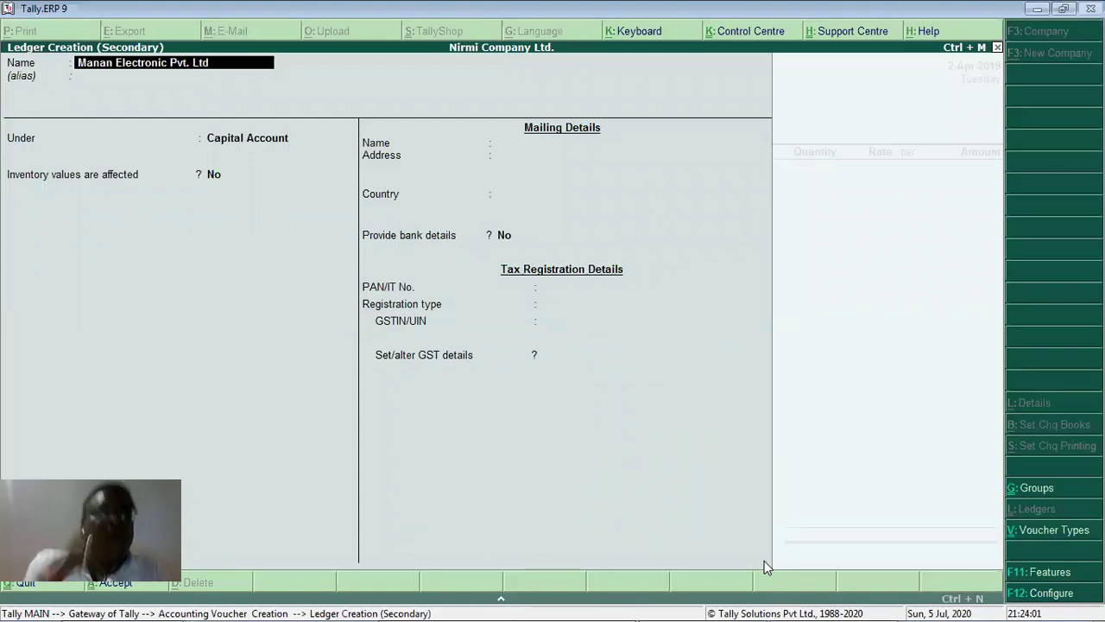
pyautogui.write('.')
pyautogui.press('Return')
pyautogui.press('Return')
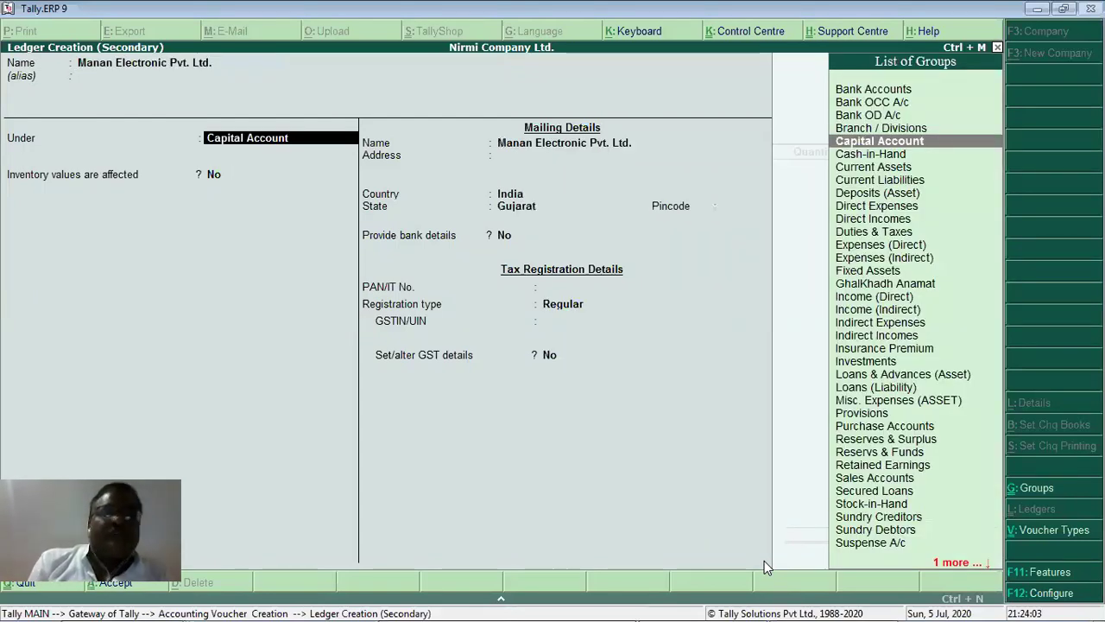
pyautogui.write('S')
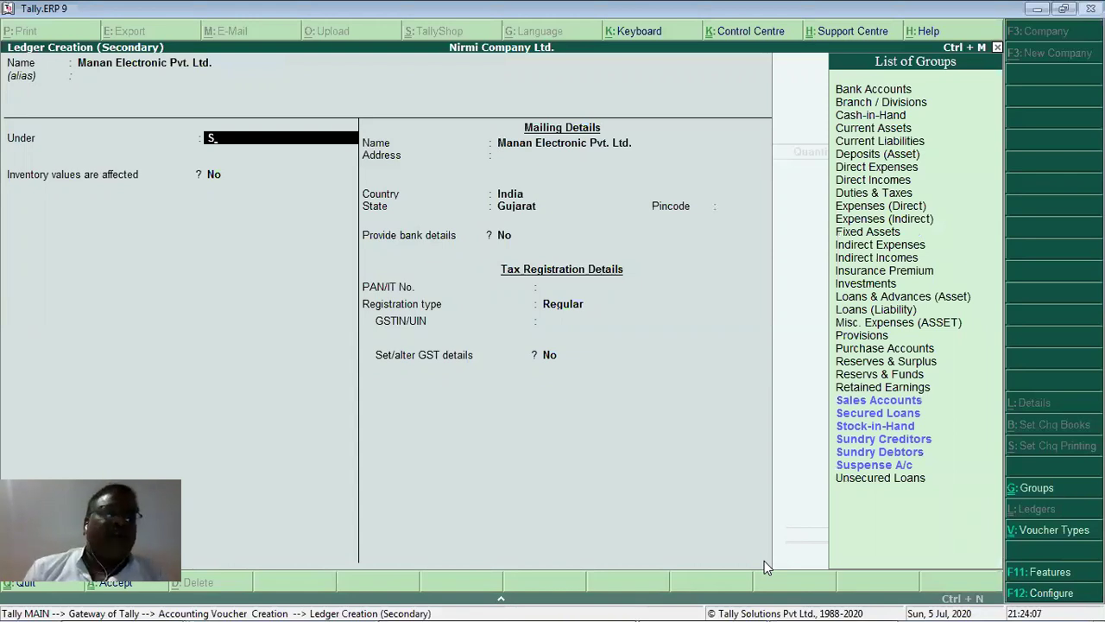
pyautogui.press('Down')
pyautogui.press('Down')
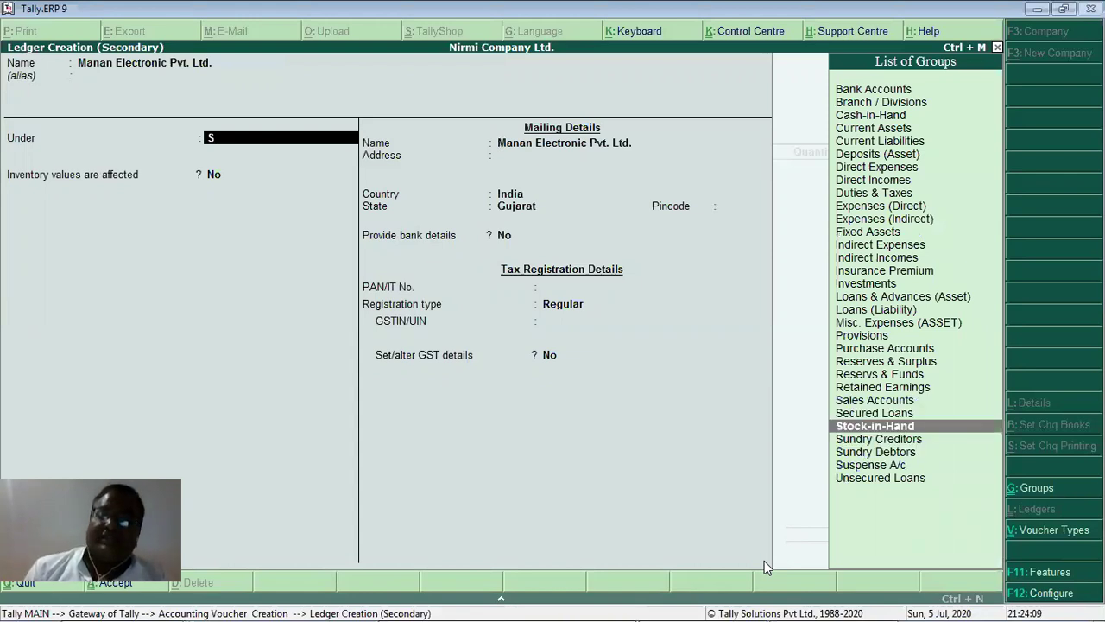
pyautogui.press('Down')
pyautogui.press('Return')
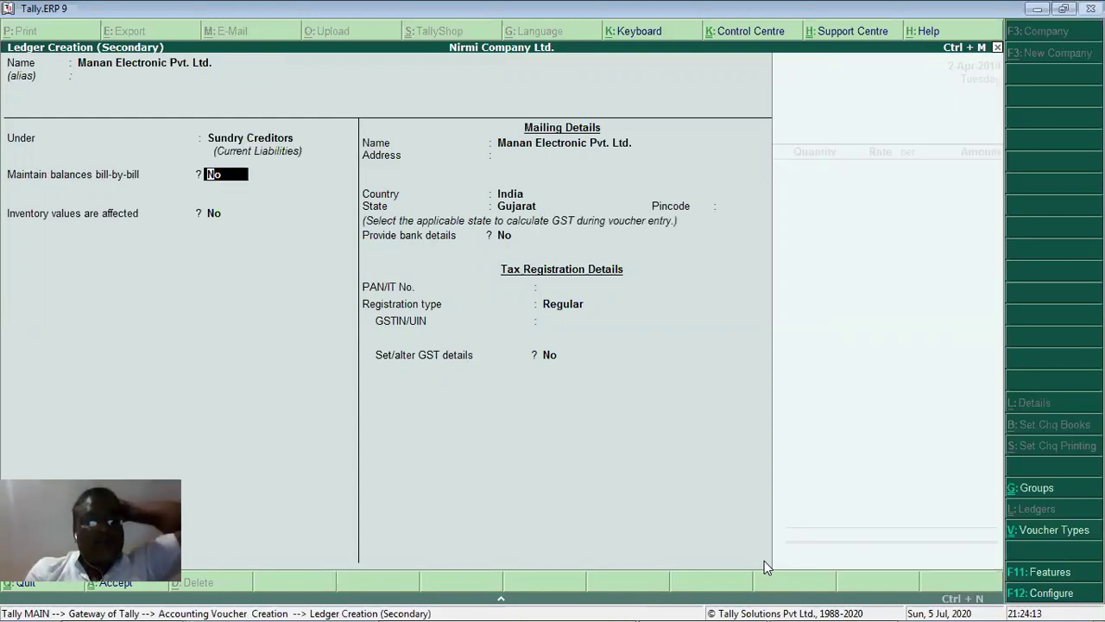
# Enable bill-by-bill balances, set a 5-day default credit period, and keep state Gujarat.
pyautogui.press('y')
pyautogui.press('Return')
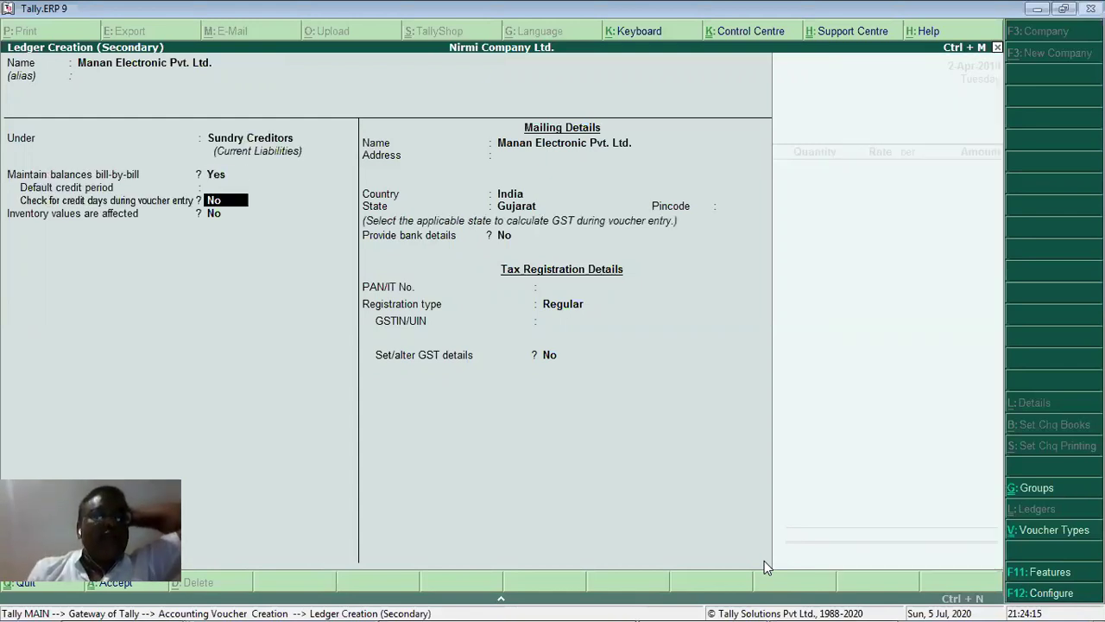
pyautogui.press('Up')
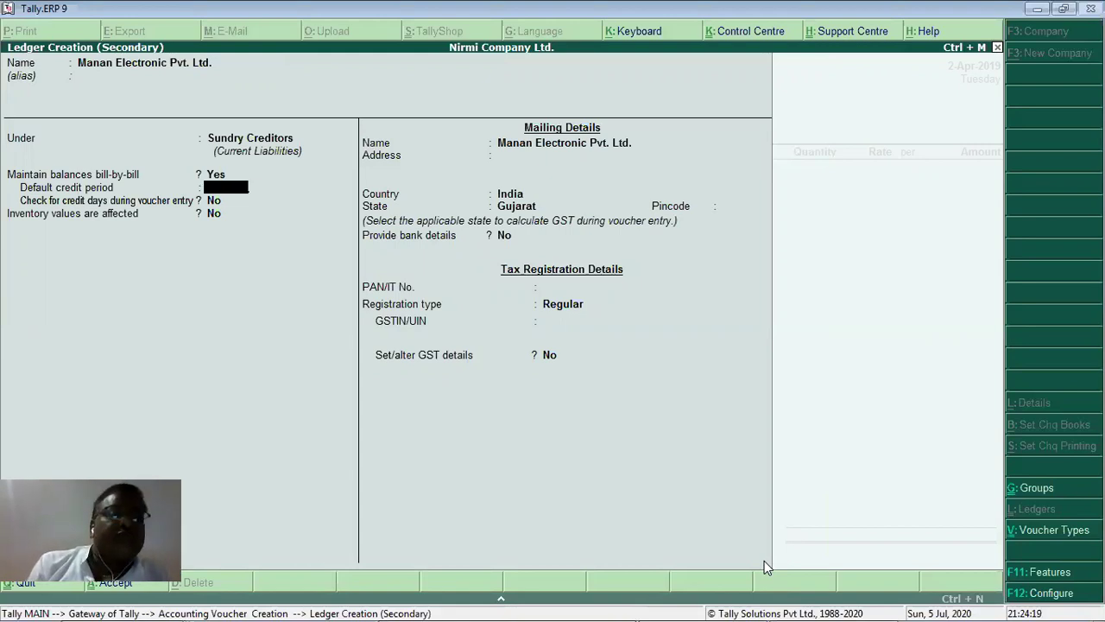
pyautogui.write('5')
pyautogui.press('Return')
pyautogui.press('Return')
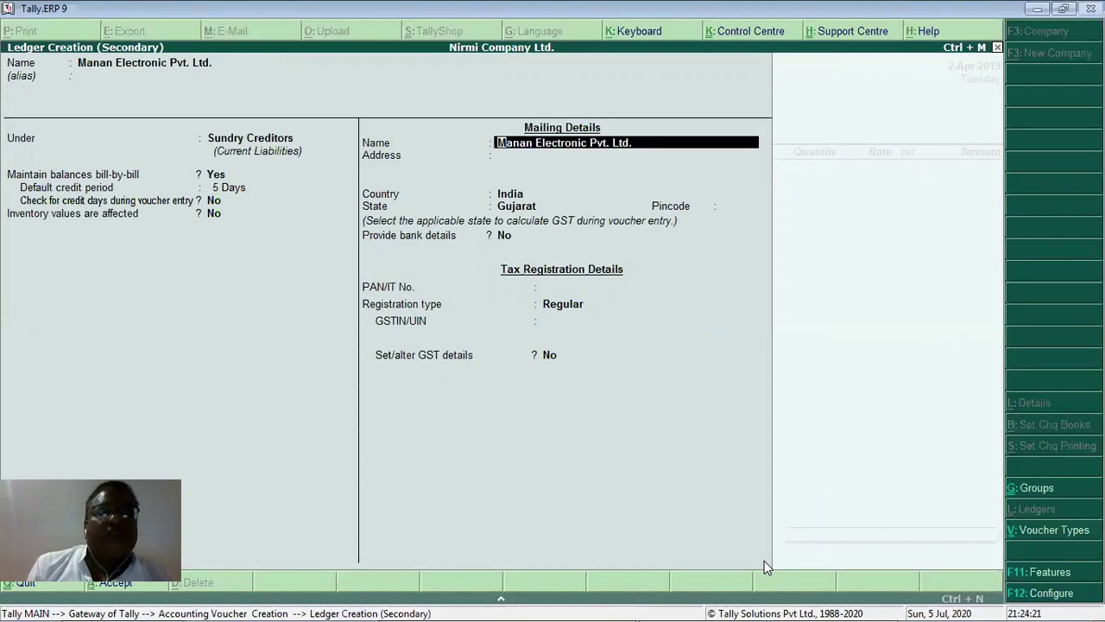
pyautogui.press('Return')
pyautogui.press('Return')
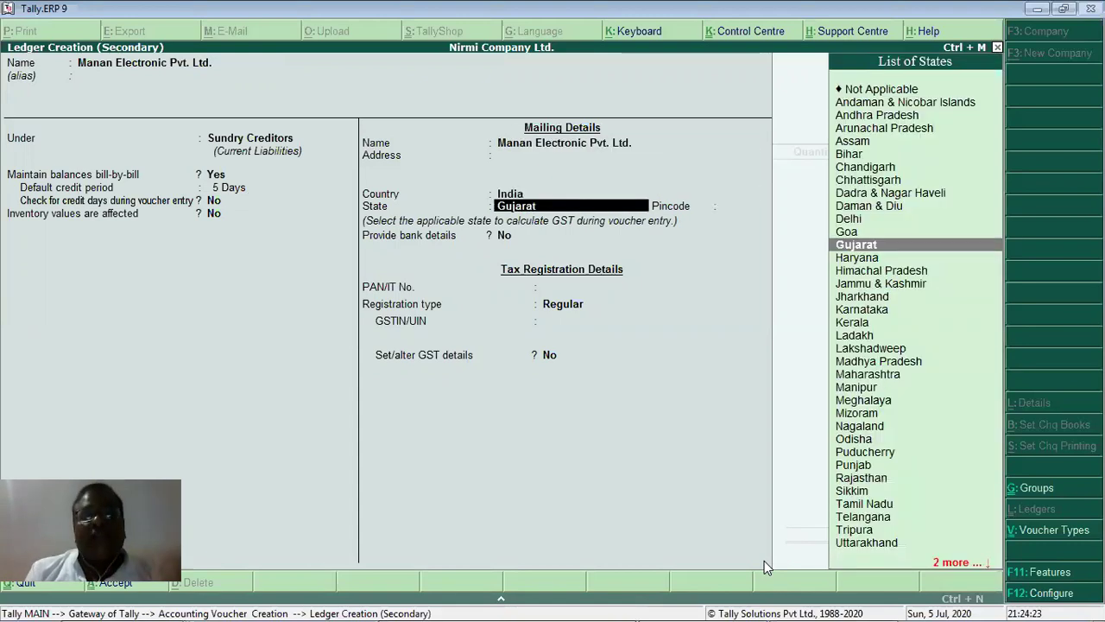
pyautogui.press('Return')
pyautogui.press('Return')
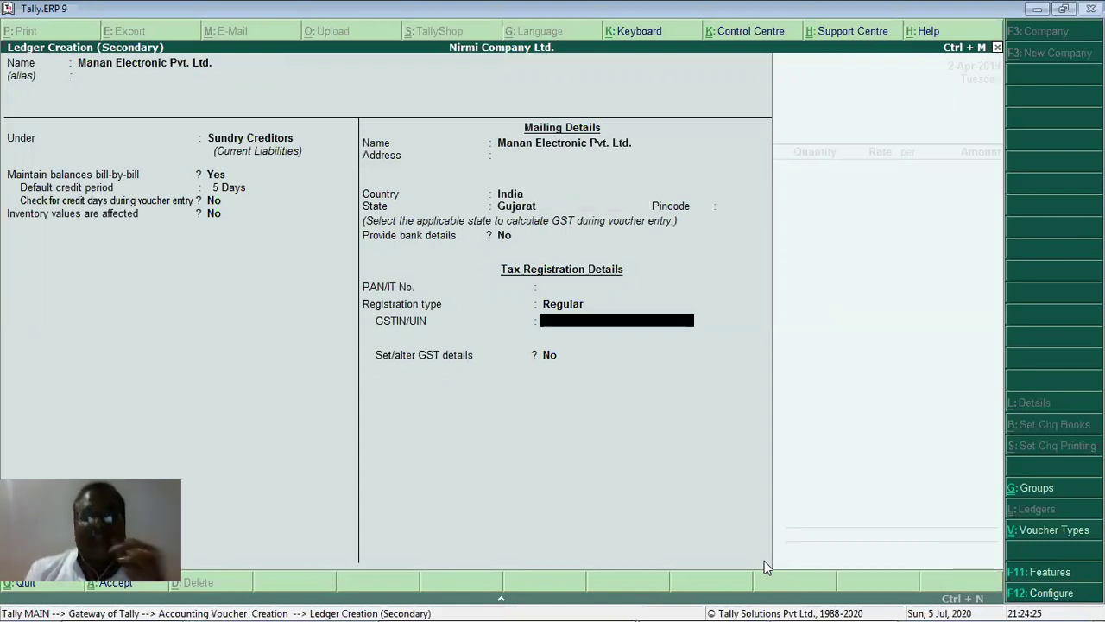
pyautogui.press('Return')
pyautogui.press('Return')
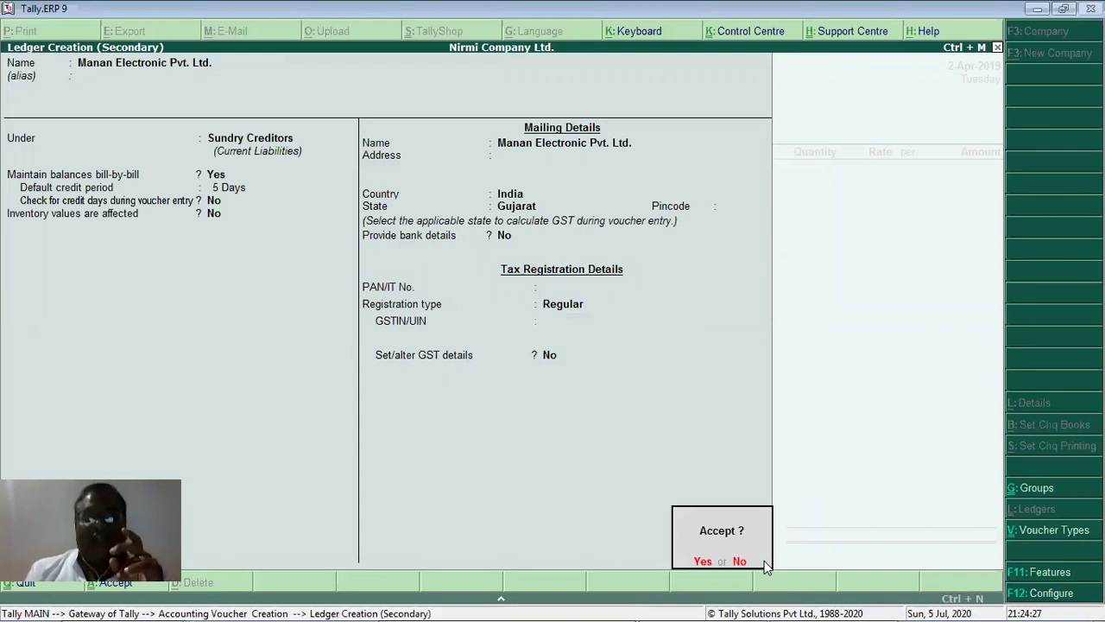
# Save the new supplier ledger and accept party details with state Gujarat, back in the voucher.
pyautogui.press('Return')
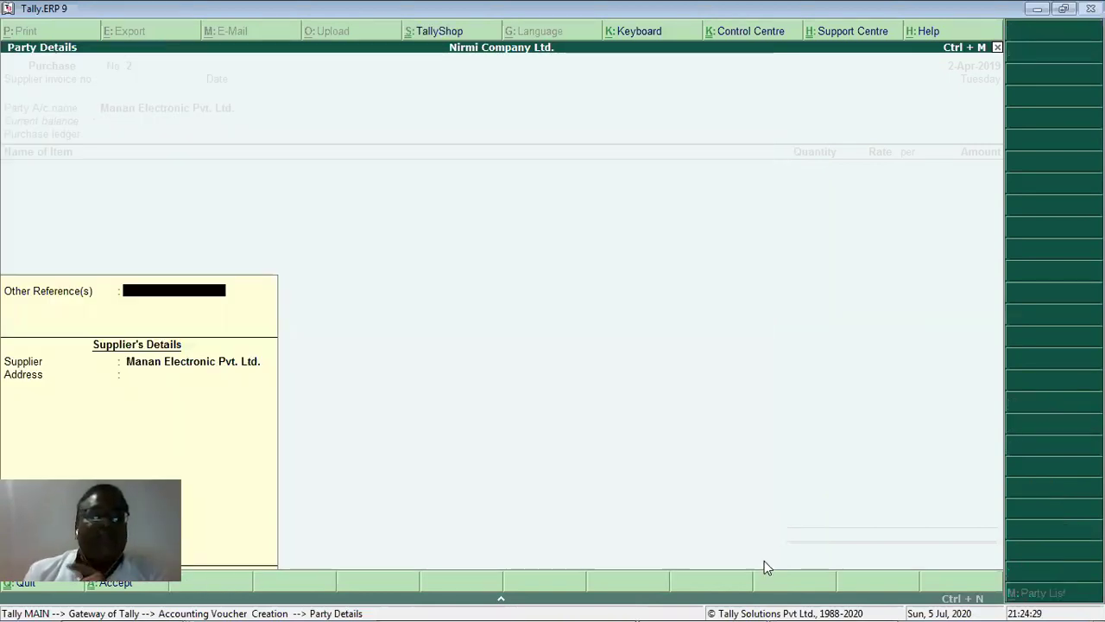
pyautogui.press('Return')
pyautogui.press('Return')
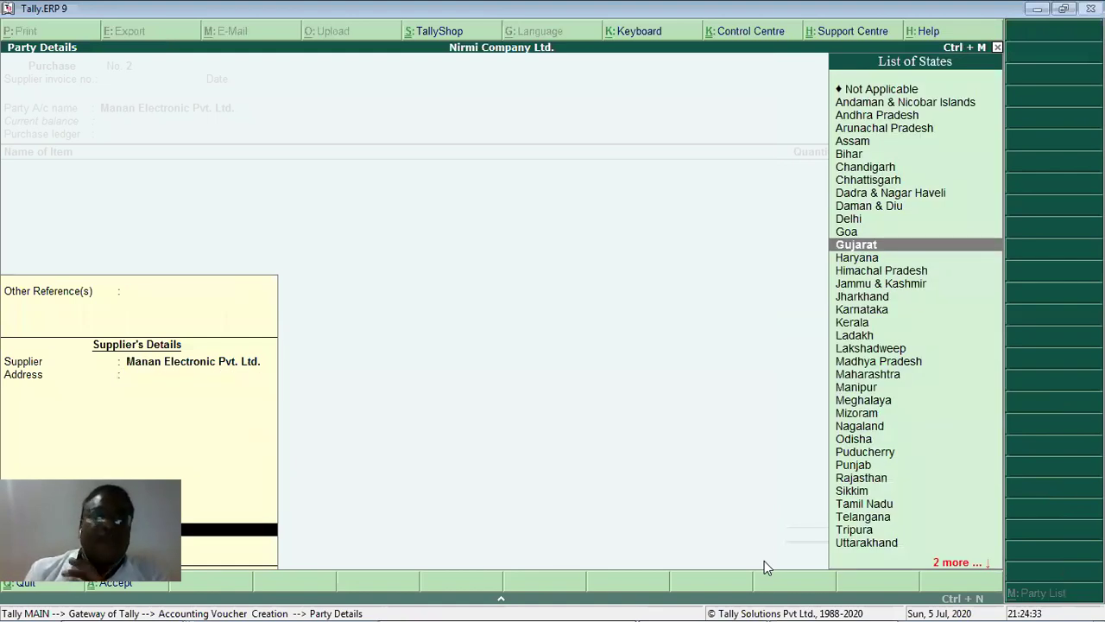
pyautogui.press('Return')
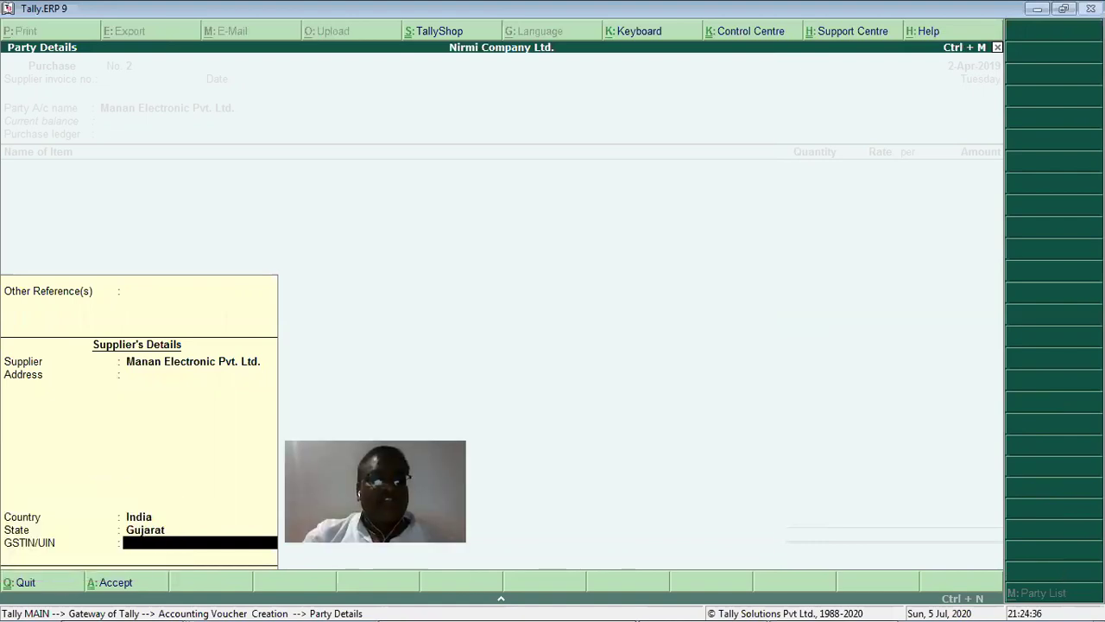
pyautogui.press('Return')
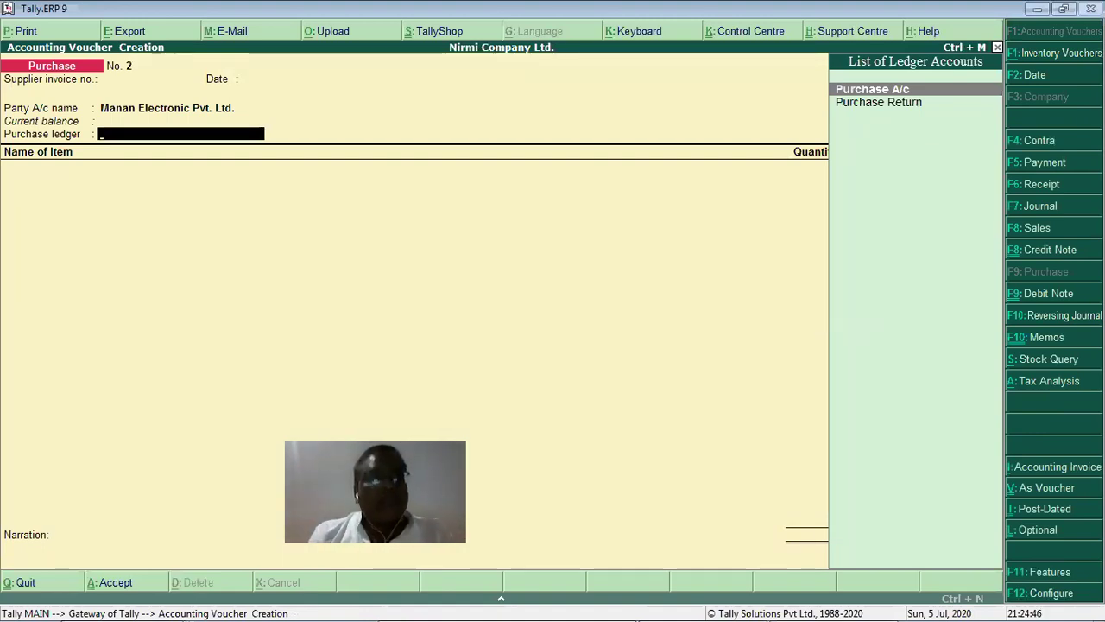
# Return to the Party A/c name field, then switch to Shortcut Keys.pdf.
pyautogui.press('BackSpace')
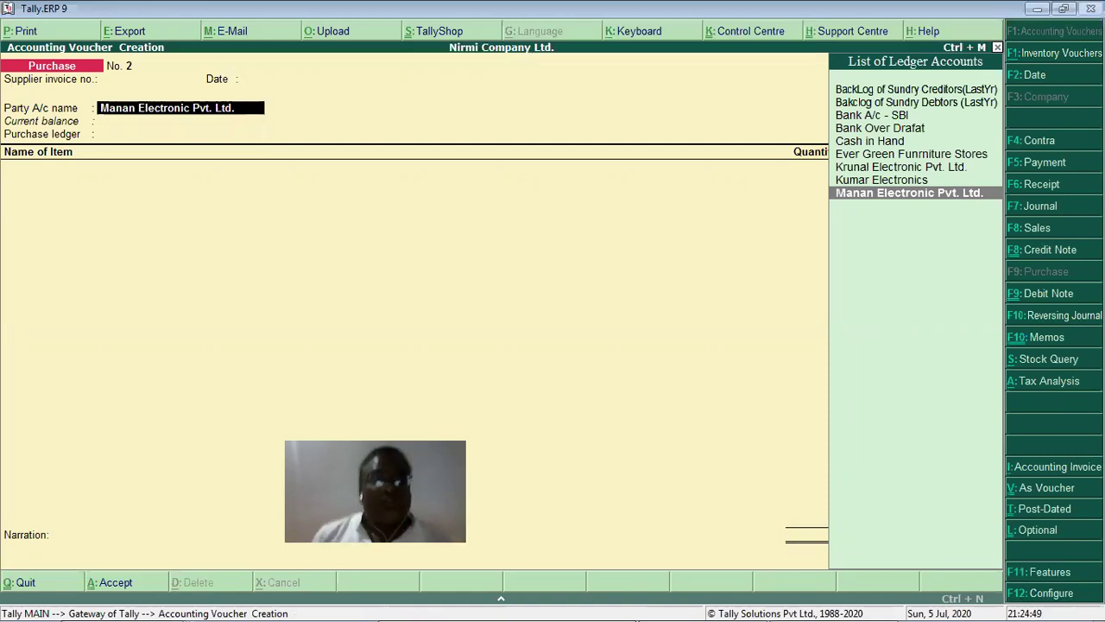
pyautogui.hotkey('alt', 'Tab')
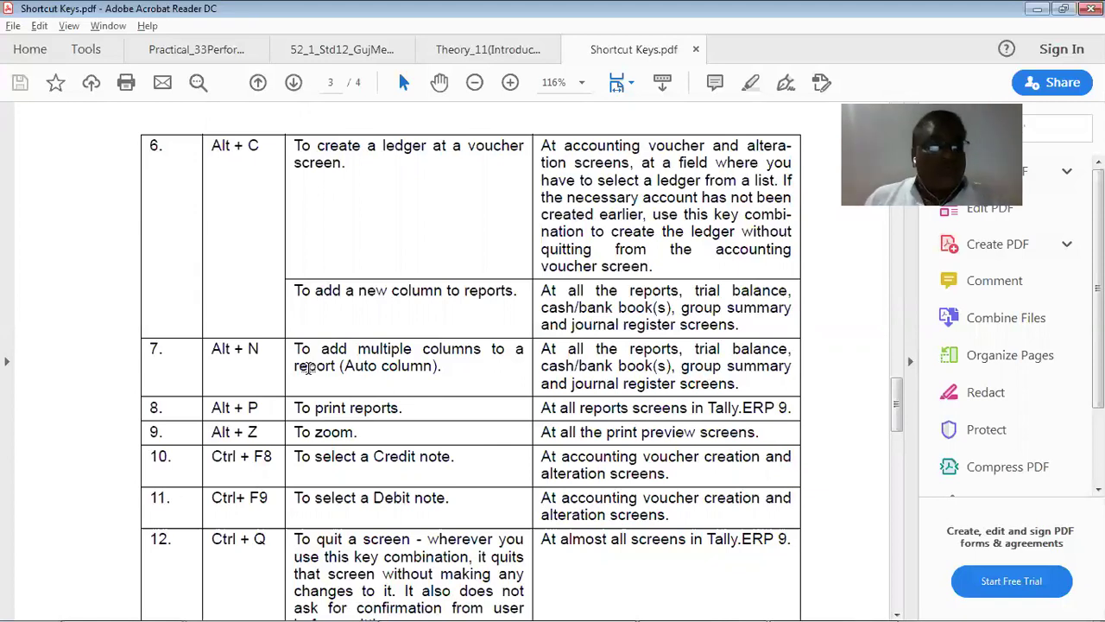
# After reading the Alt + C and Alt + N entries, return to the Tally purchase voucher.
pyautogui.hotkey('alt', 'Tab')
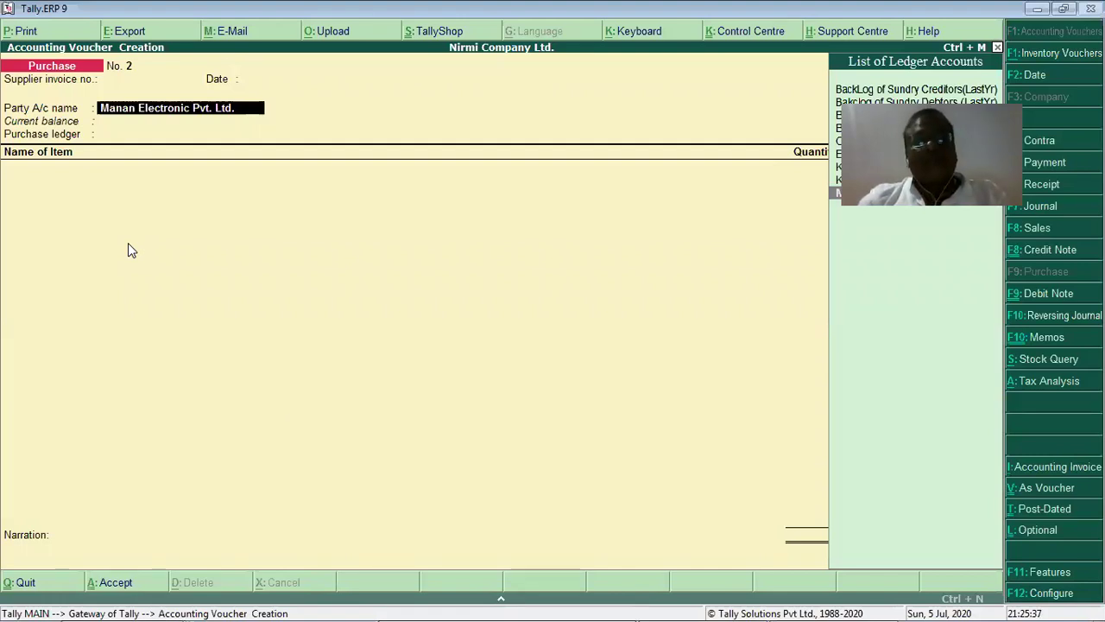
# Quit the purchase voucher, open the Balance Sheet's Fixed Assets row, then switch to the PDF.
pyautogui.press('Escape')
pyautogui.press('Escape')
pyautogui.press('Escape')
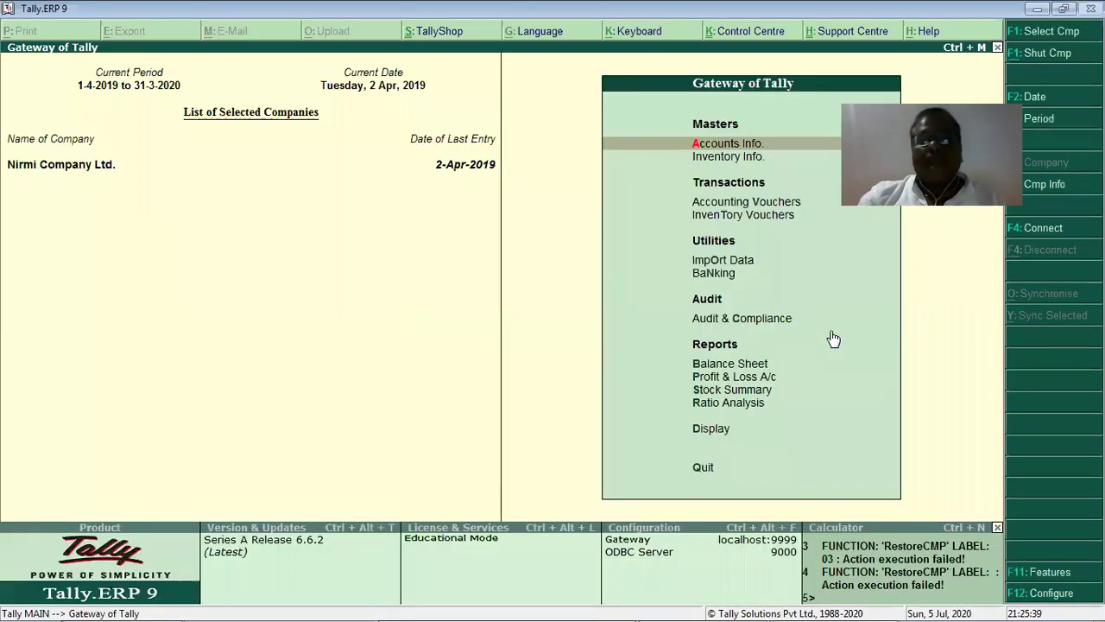
pyautogui.click(718, 366)
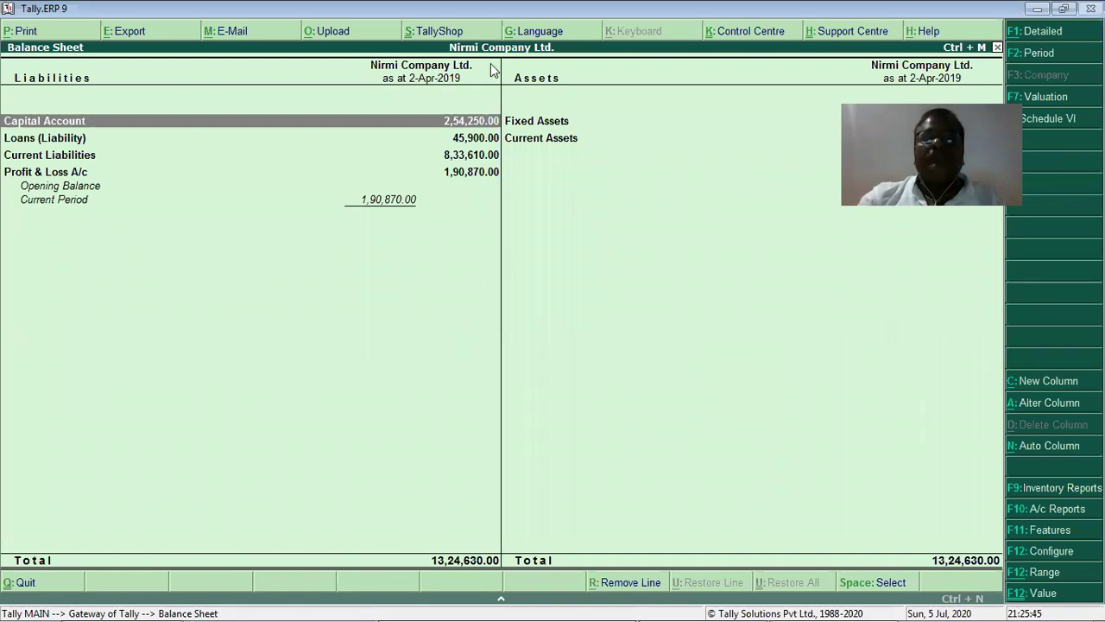
pyautogui.click(529, 126)
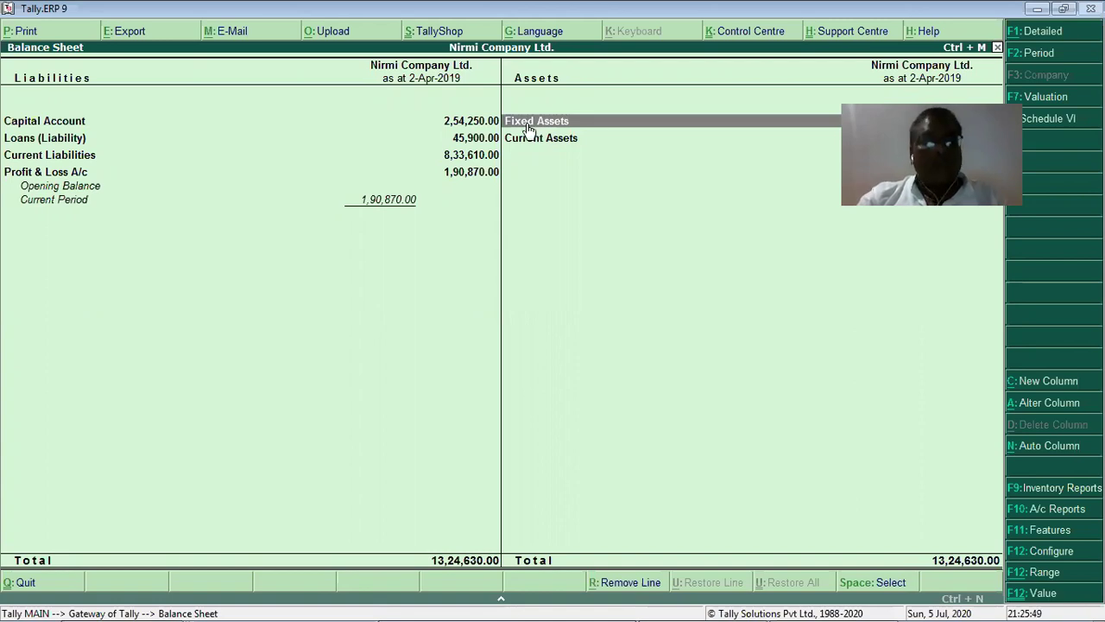
pyautogui.hotkey('alt', 'Tab')
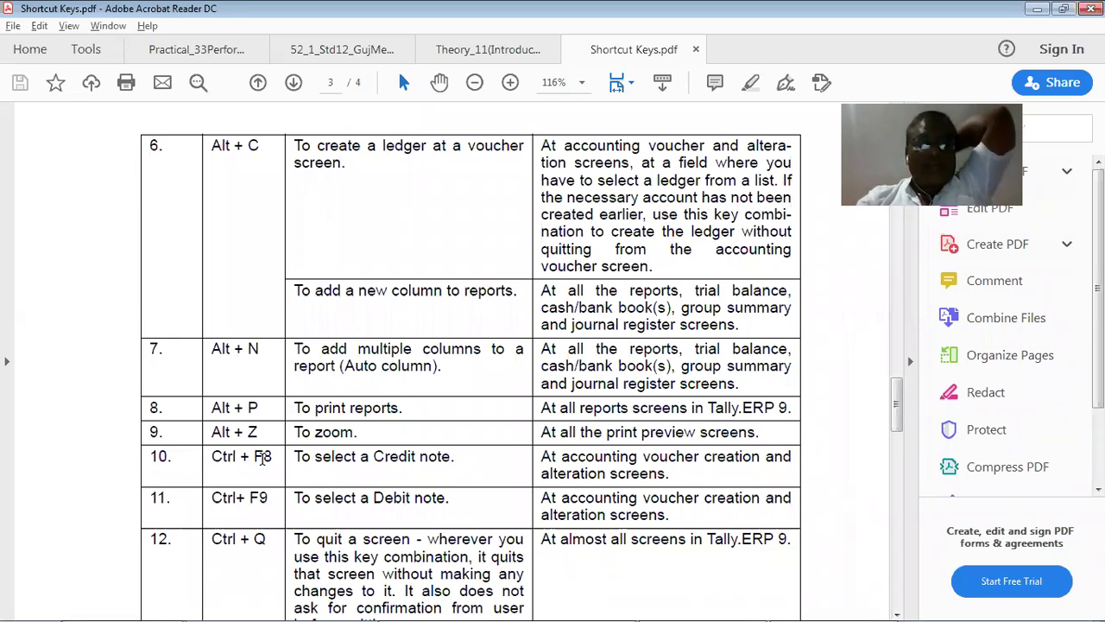
# Scroll the PDF to shortcut rows 8–17, then return to Tally's Balance Sheet.
pyautogui.scroll(-3, 264, 457)
pyautogui.scroll(-2, 267, 458)
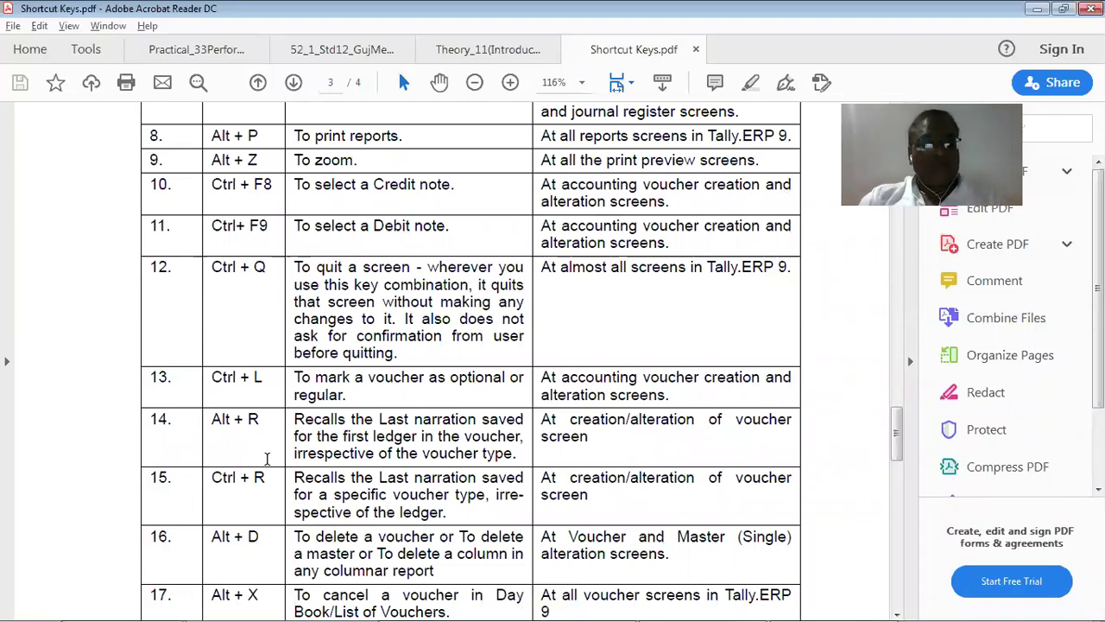
pyautogui.hotkey('alt', 'Tab')
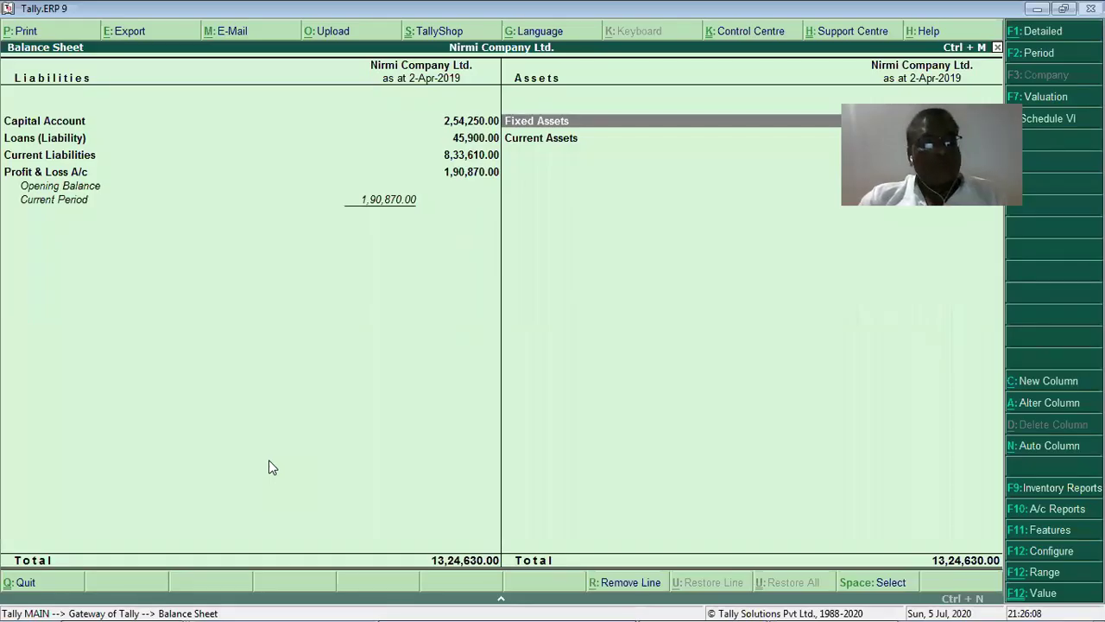
# Close the Balance Sheet, back out of the stock item list to the Gateway, then switch to the PDF.
pyautogui.press('Escape')
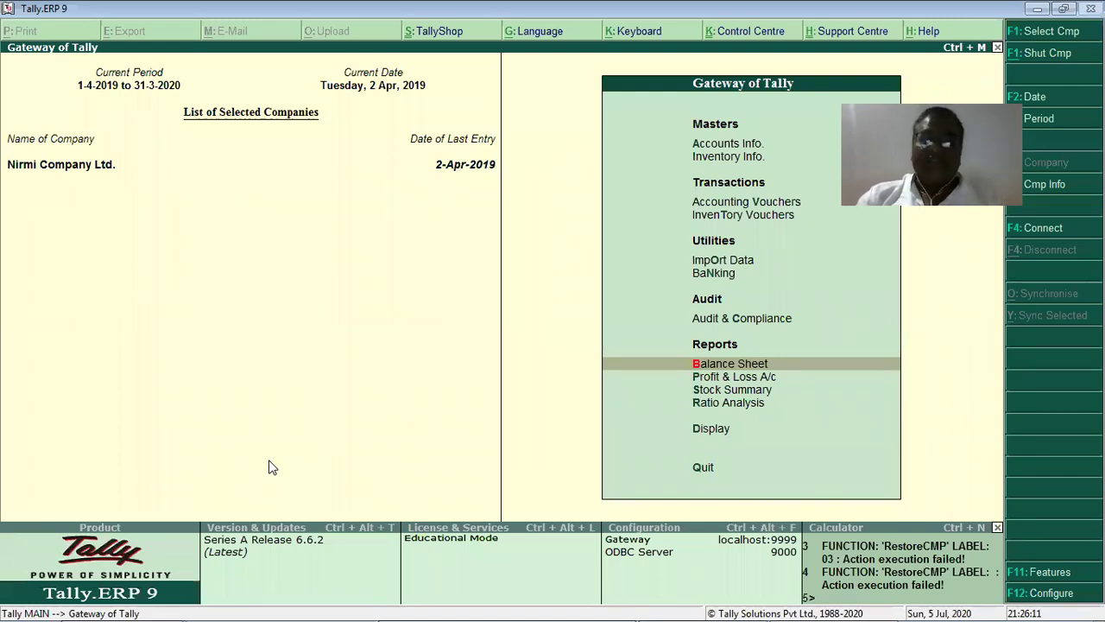
pyautogui.press('Up')
pyautogui.press('Up')
pyautogui.press('Up')
pyautogui.press('Up')
pyautogui.press('Up')
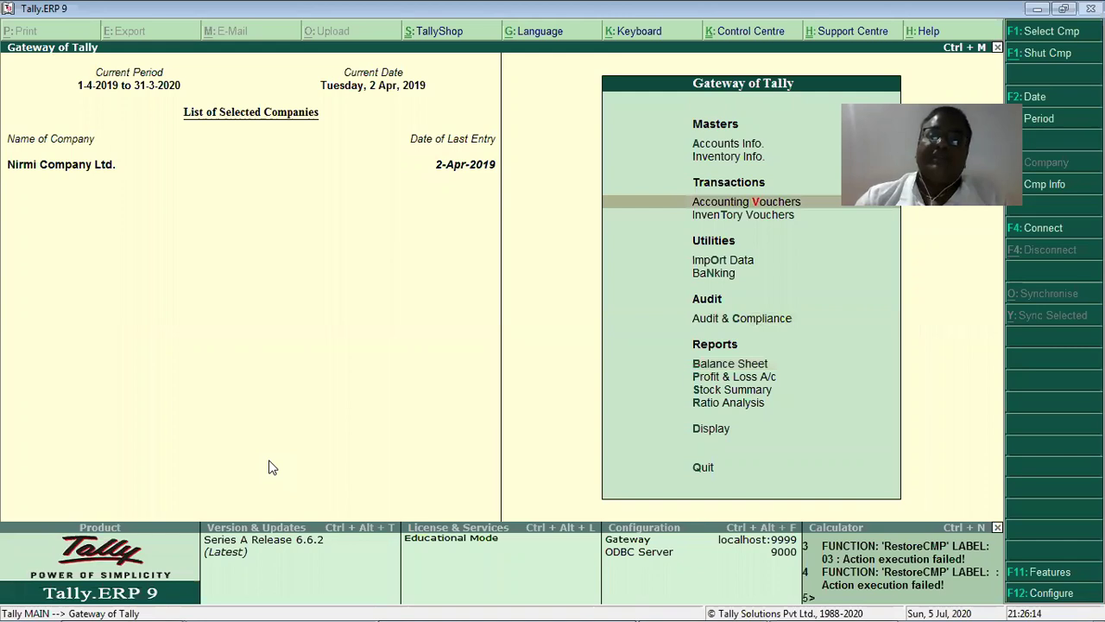
pyautogui.press('Up')
pyautogui.press('Return')
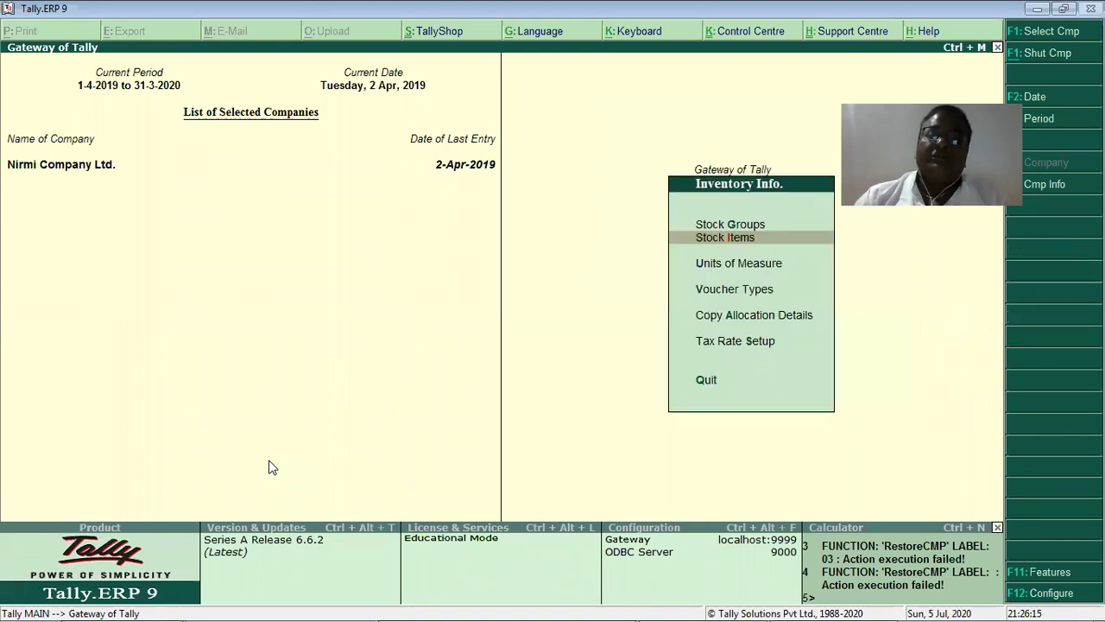
pyautogui.press('Return')
pyautogui.press('Return')
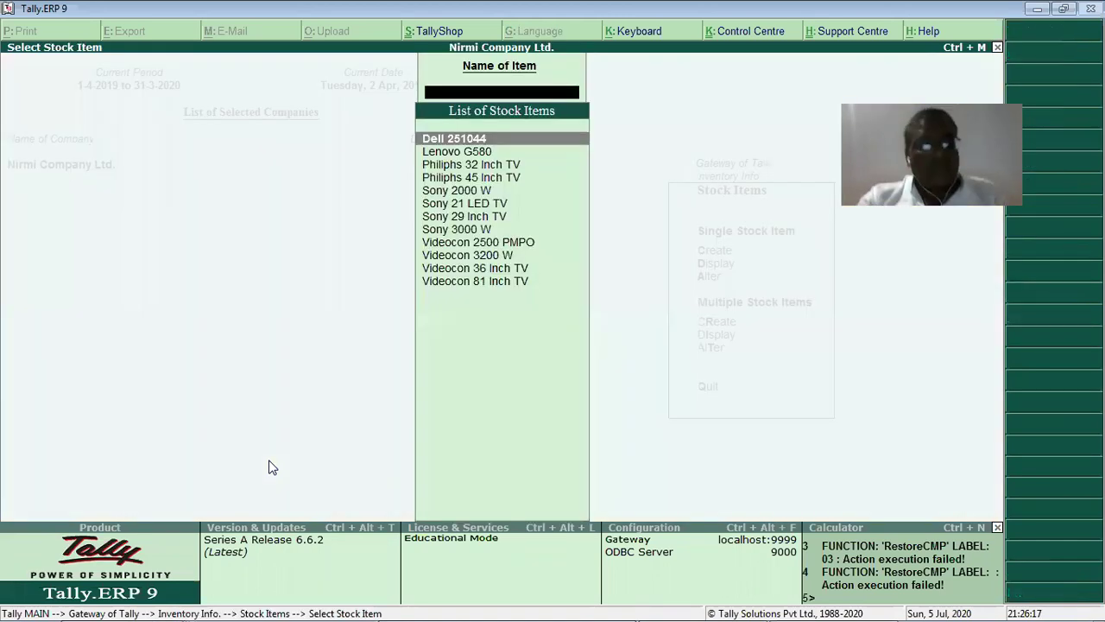
pyautogui.press('Escape')
pyautogui.press('Escape')
pyautogui.press('Escape')
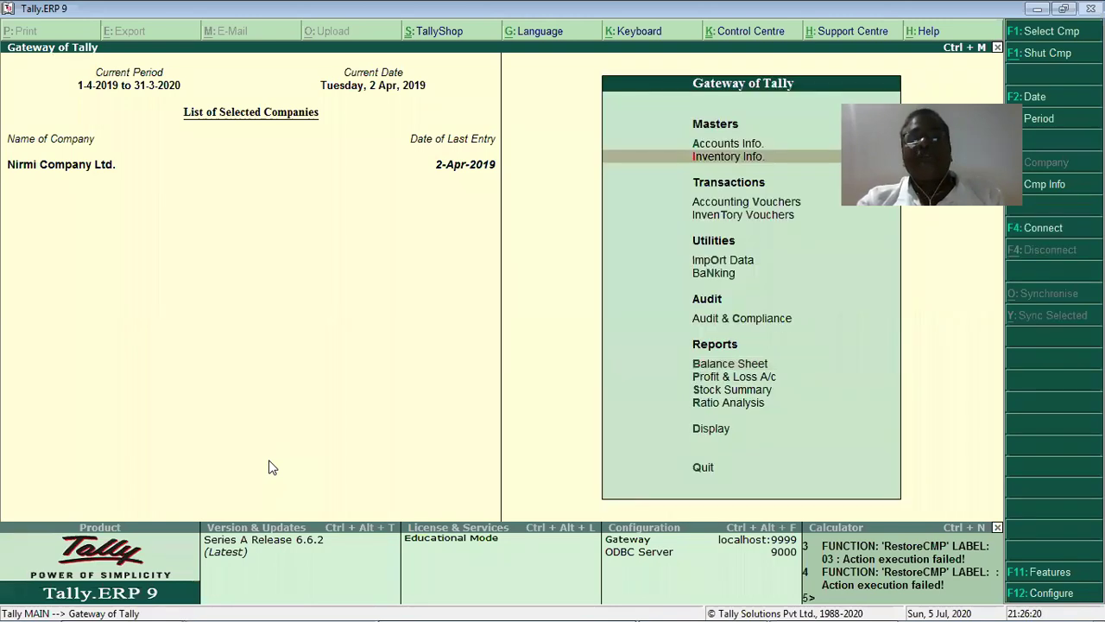
pyautogui.hotkey('alt', 'Tab')
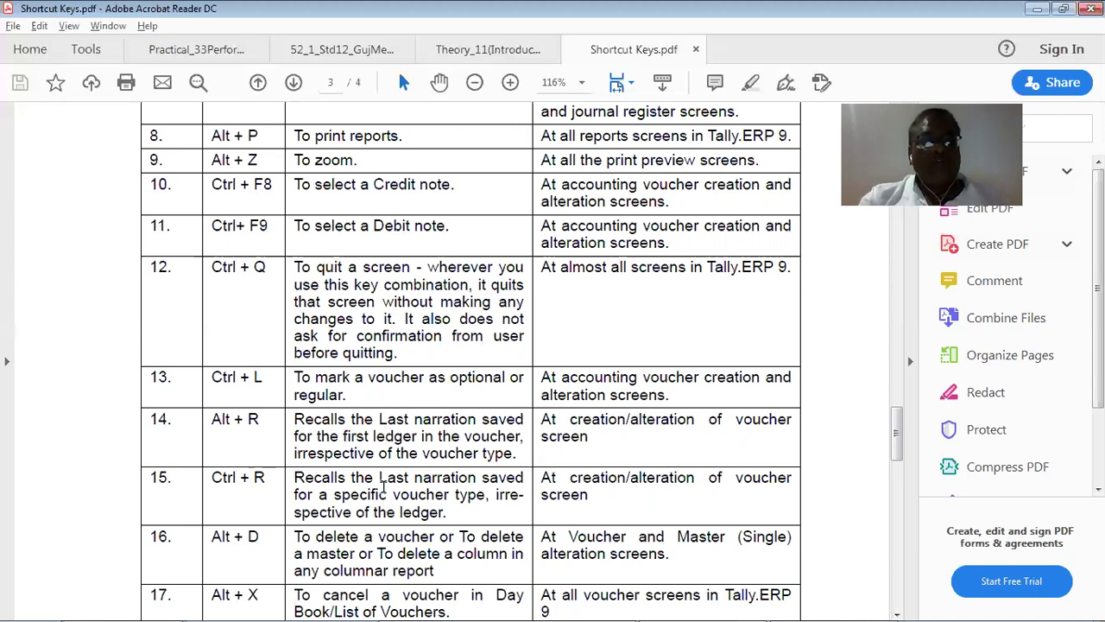
# Read shortcuts 19–23 on page 4 of Shortcut Keys.pdf, then return to Tally.ERP 9.
pyautogui.scroll(-3, 382, 477)
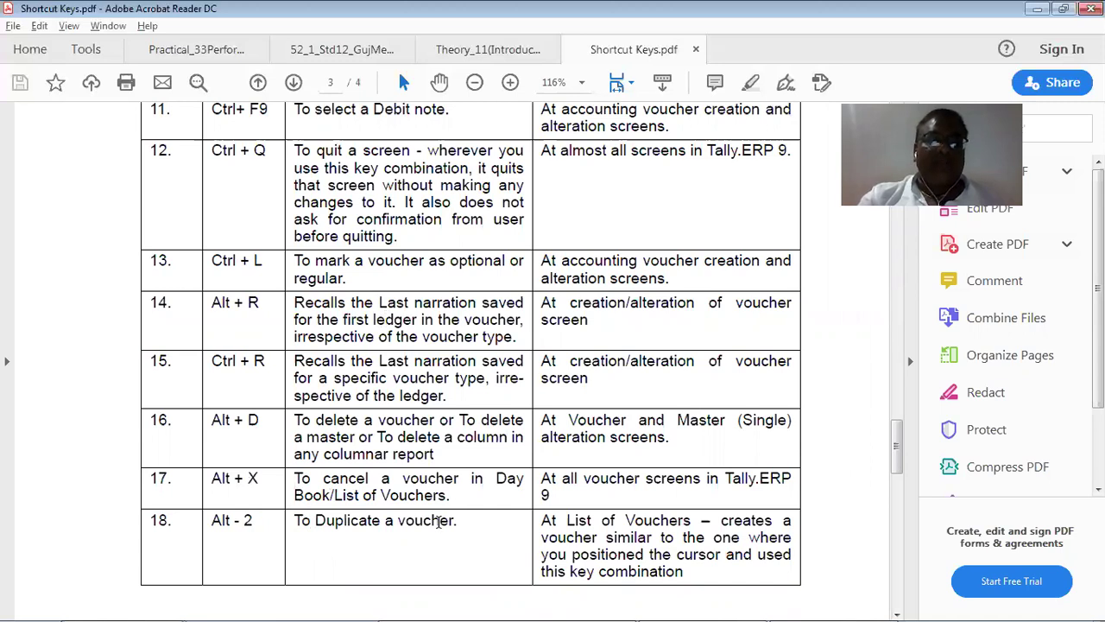
pyautogui.scroll(-3, 472, 515)
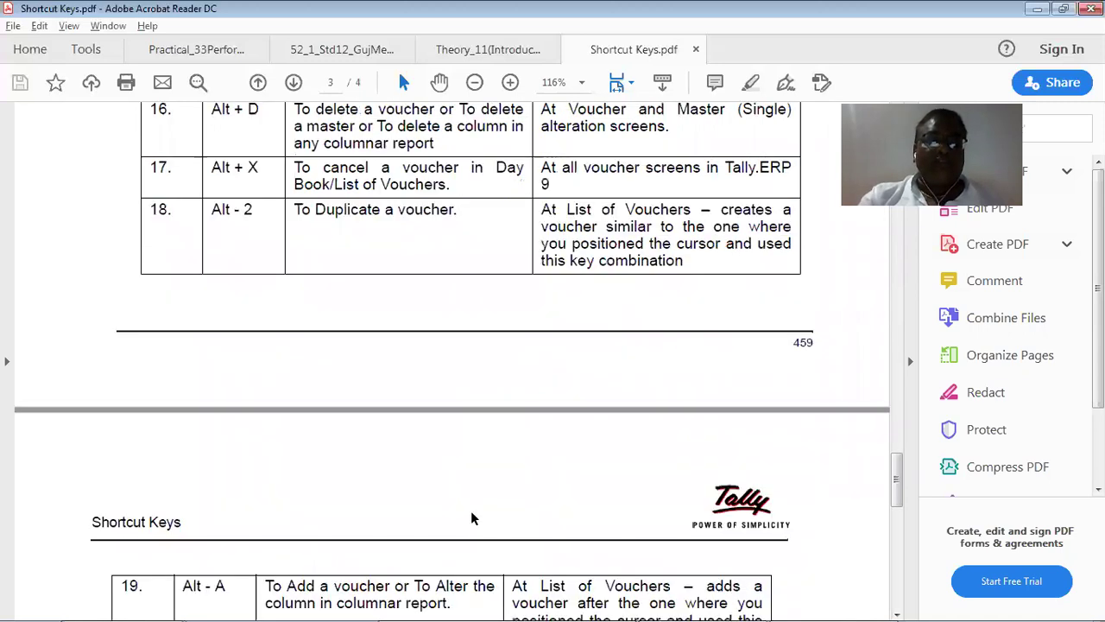
pyautogui.scroll(-3, 471, 510)
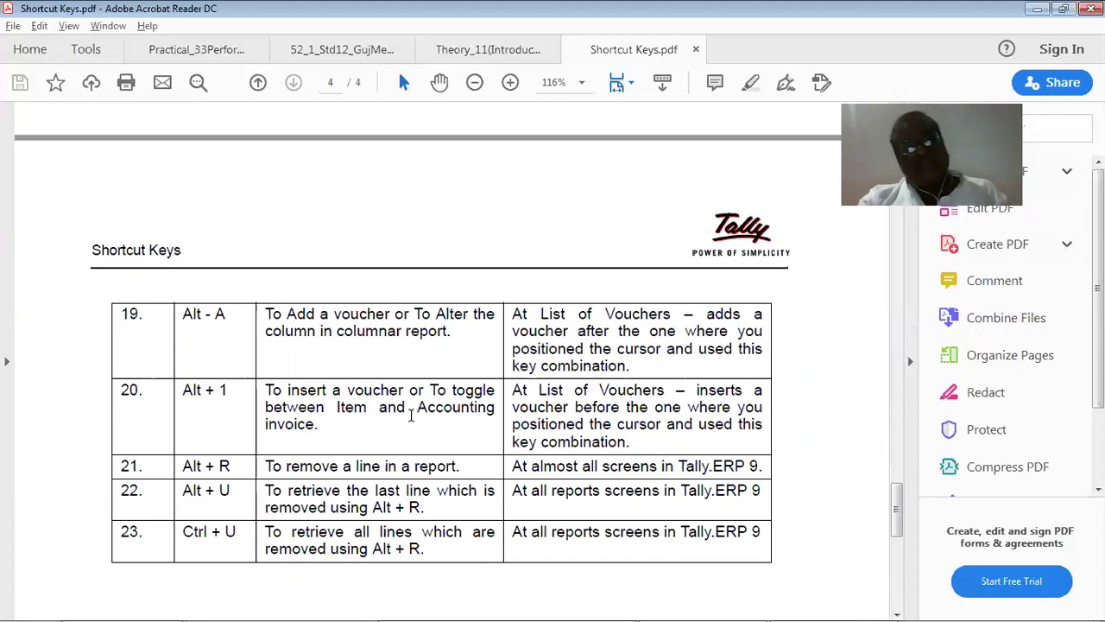
pyautogui.hotkey('alt', 'Tab')
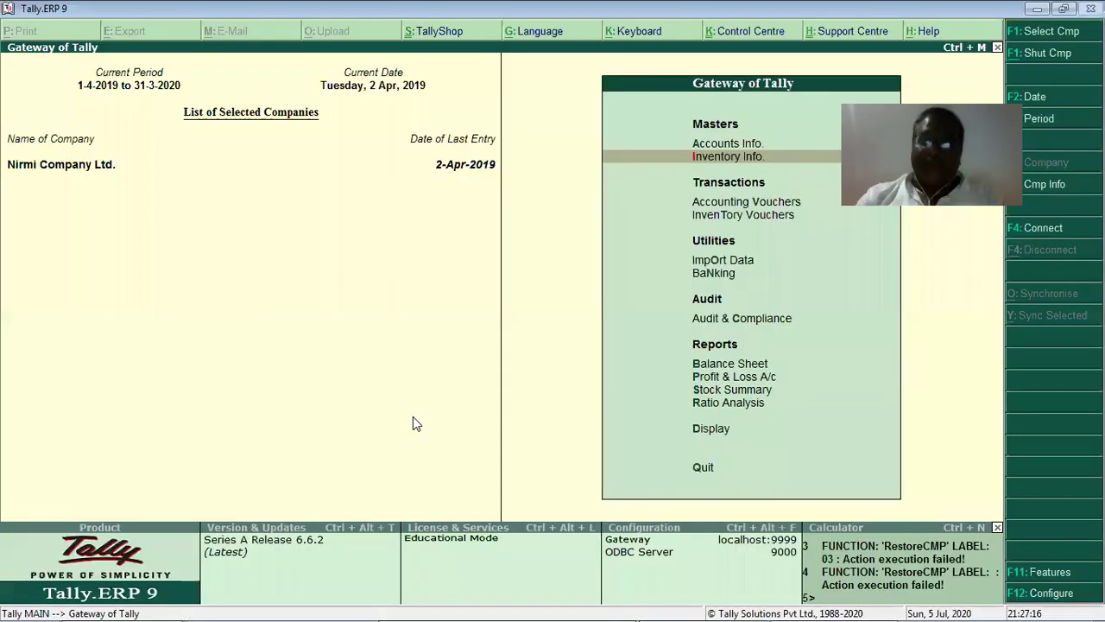
# Start Purchase voucher No. 2 for BackLog of Sundry Creditors(LastYr) with the Purchase A/c ledger.
pyautogui.press('Down')
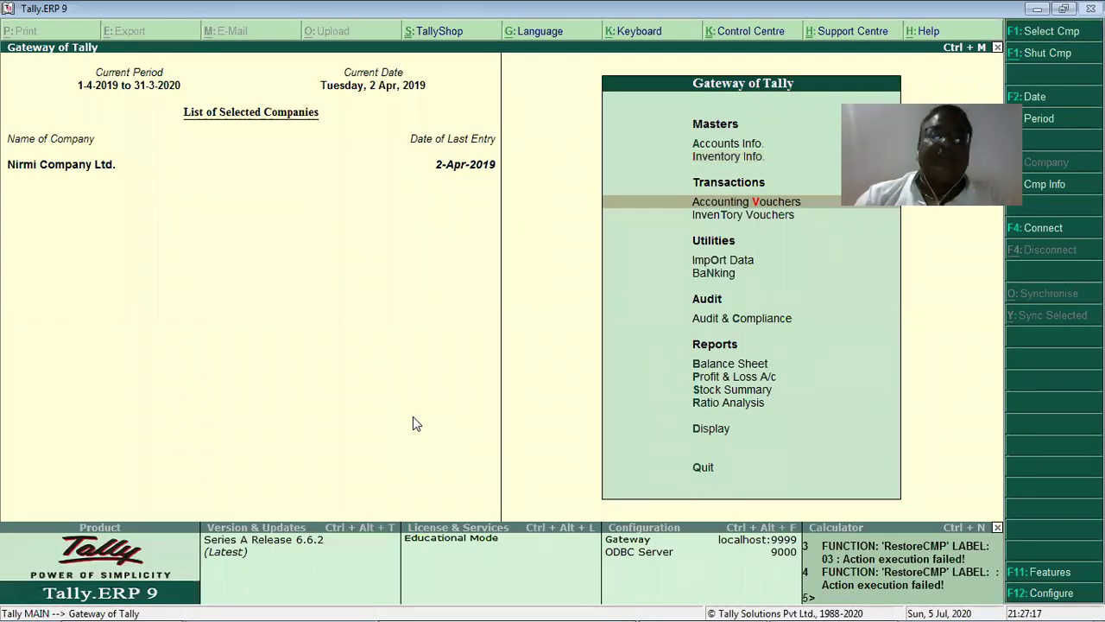
pyautogui.press('Return')
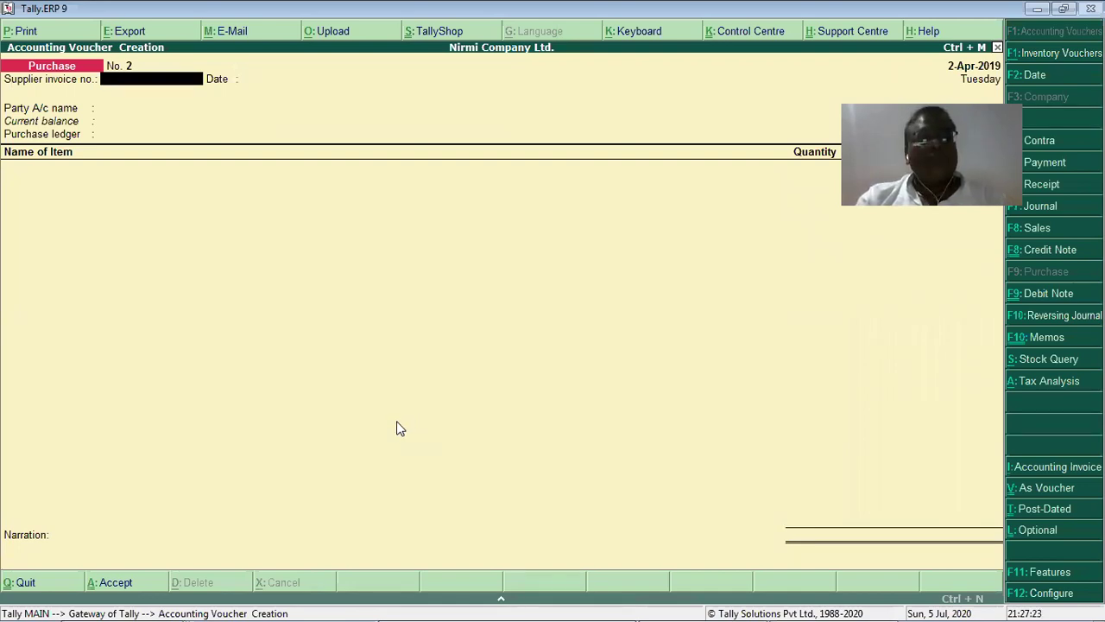
pyautogui.press('Return')
pyautogui.press('Return')
pyautogui.press('Return')
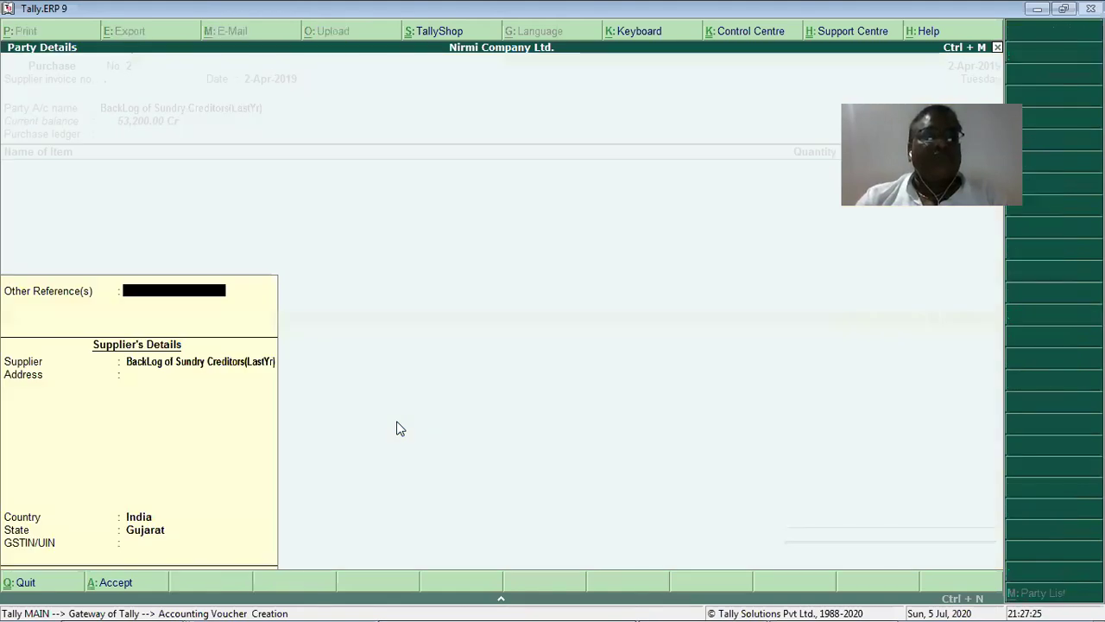
pyautogui.press('Return')
pyautogui.press('Return')
pyautogui.press('Return')
pyautogui.press('Return')
pyautogui.press('Return')
pyautogui.press('Return')
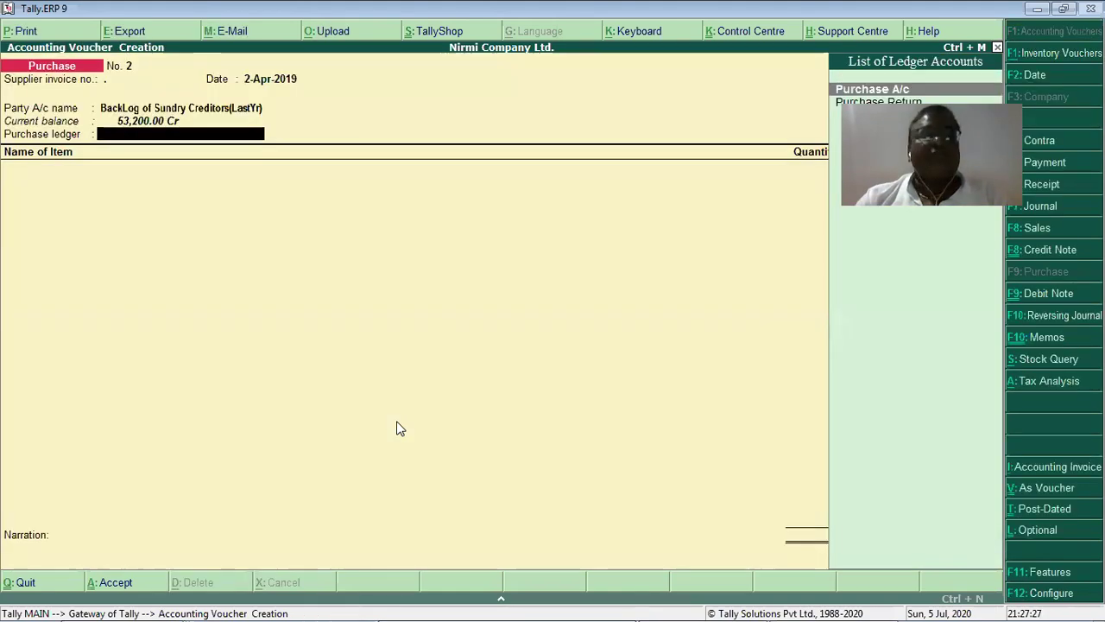
pyautogui.press('Return')
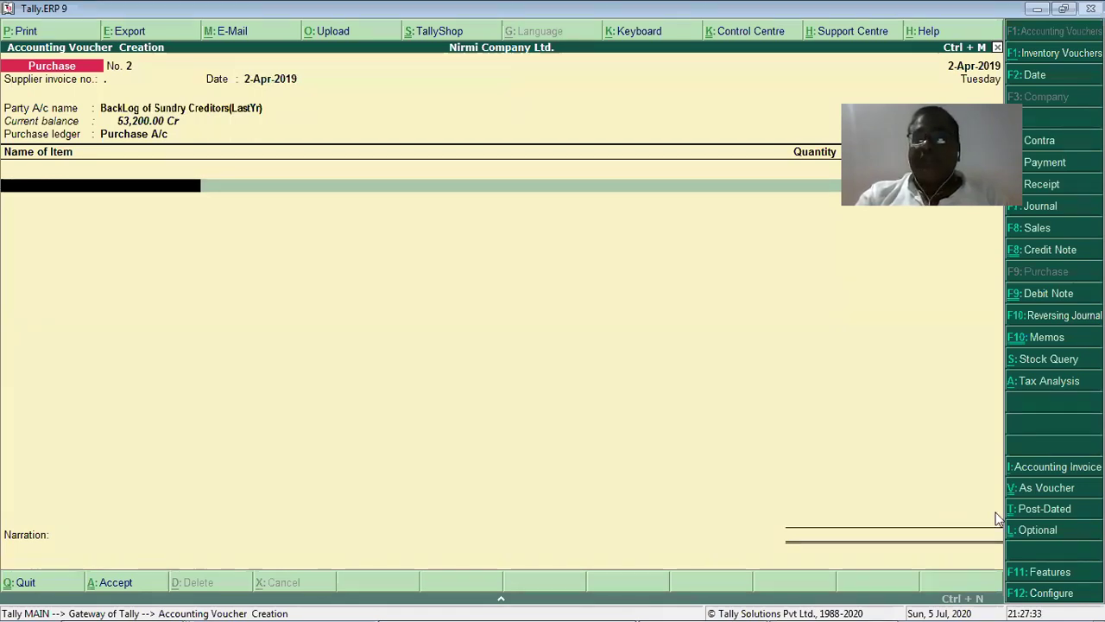
# Switch the purchase voucher to plain voucher mode, reach the ledger line, and return to the PDF.
pyautogui.click(1038, 469)
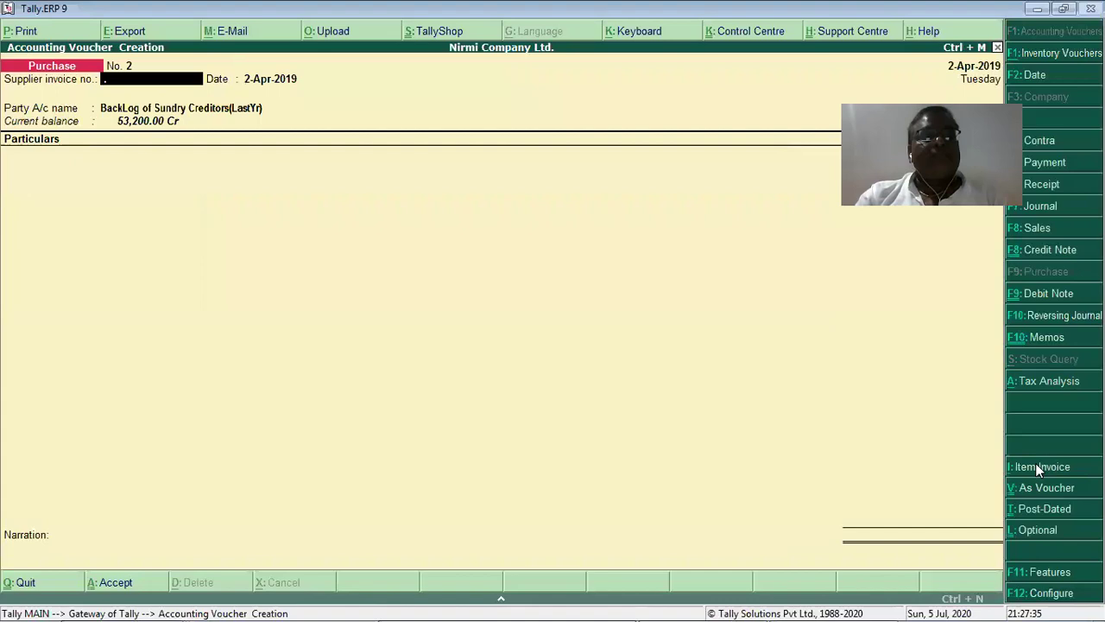
pyautogui.click(1053, 489)
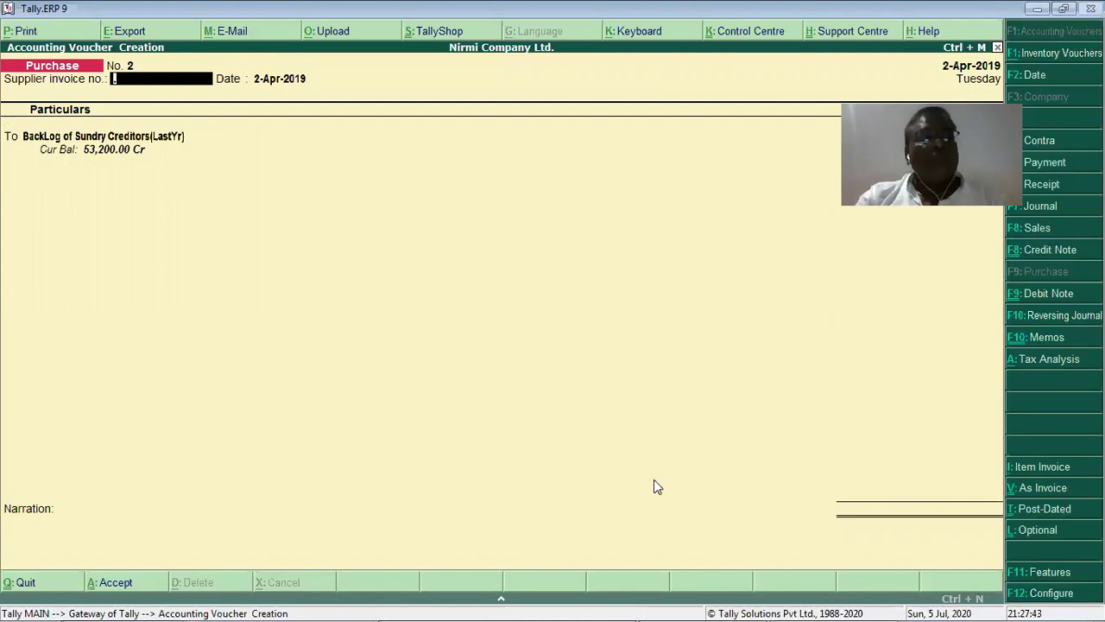
pyautogui.press('Return')
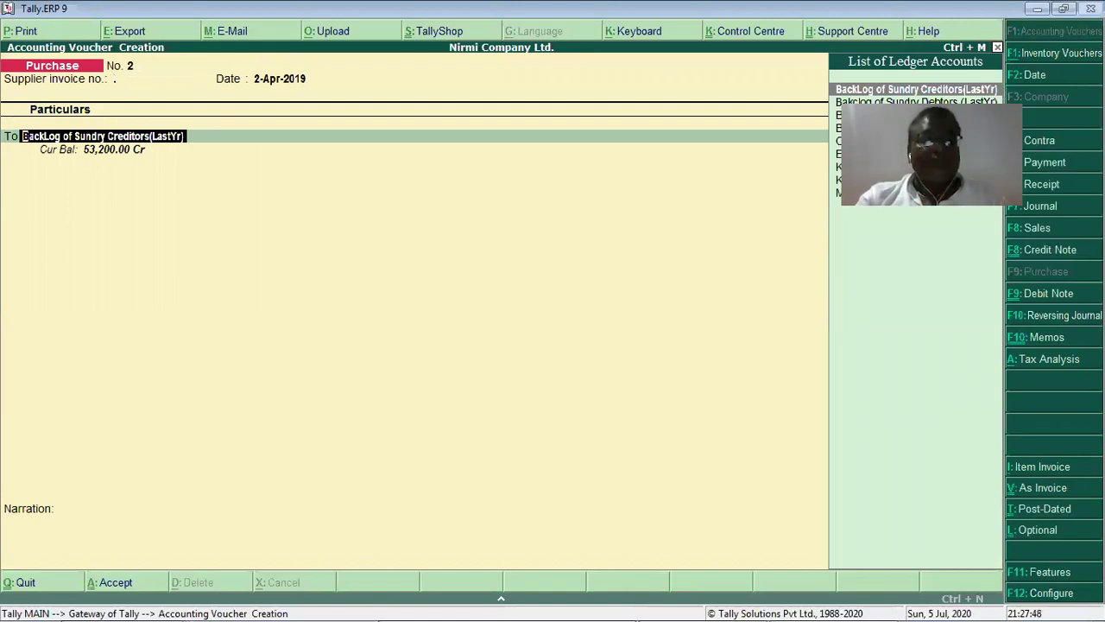
pyautogui.hotkey('alt', 'Tab')
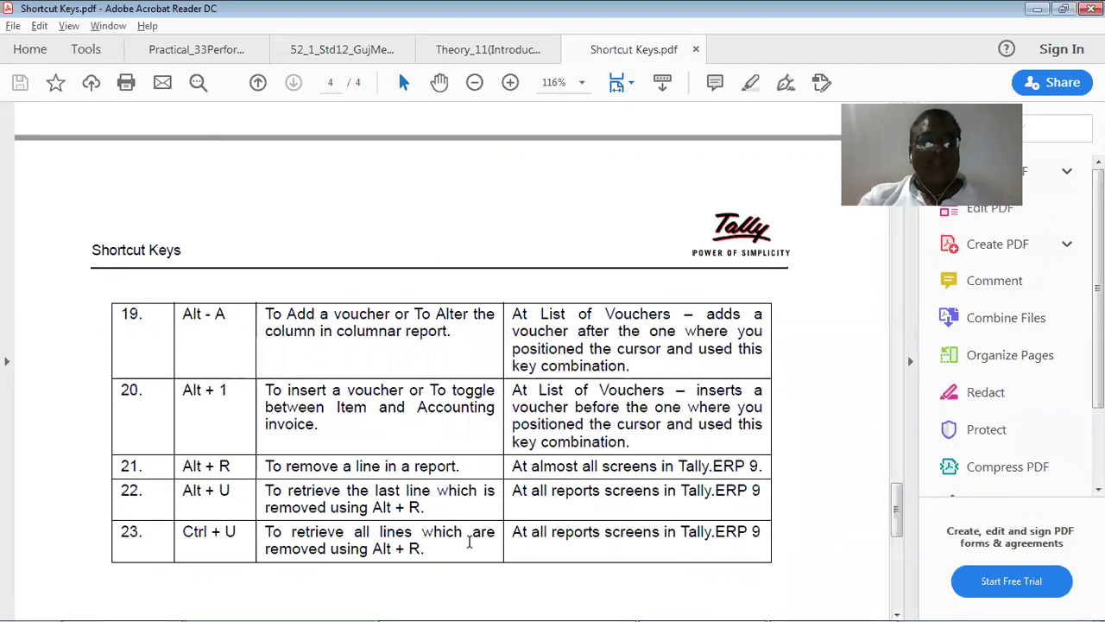
# Review the Key Combination Used For Navigation table, then bring back Tally's Purchase voucher No. 2.
pyautogui.scroll(-3, 480, 542)
pyautogui.scroll(-1, 480, 544)
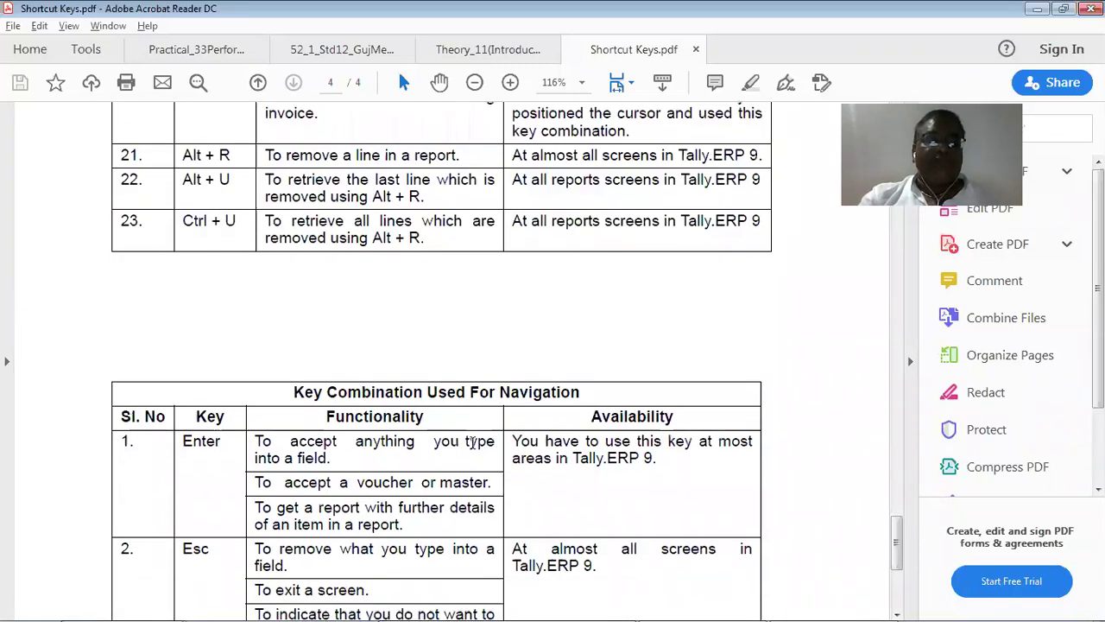
pyautogui.scroll(-2, 480, 444)
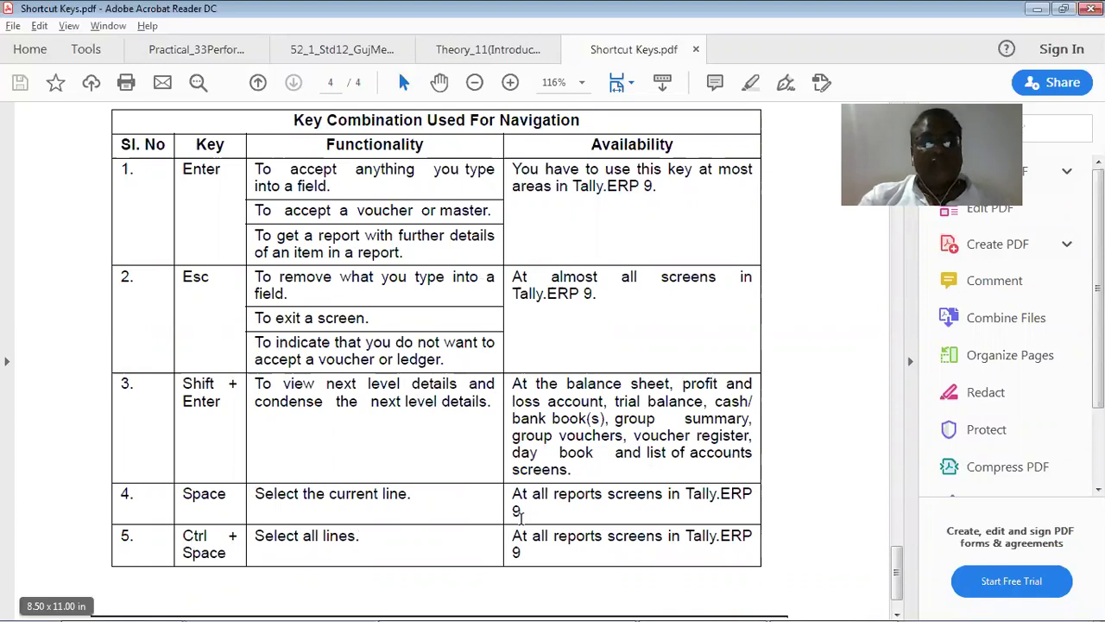
pyautogui.scroll(-2, 393, 347)
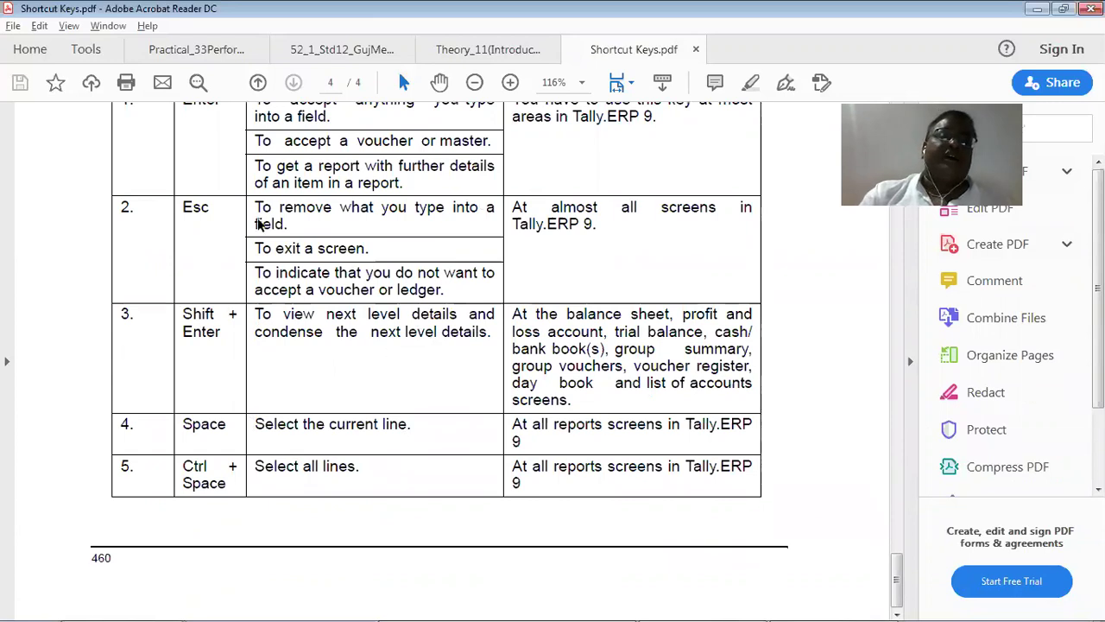
pyautogui.scroll(10, 257, 220)
pyautogui.scroll(1, 258, 217)
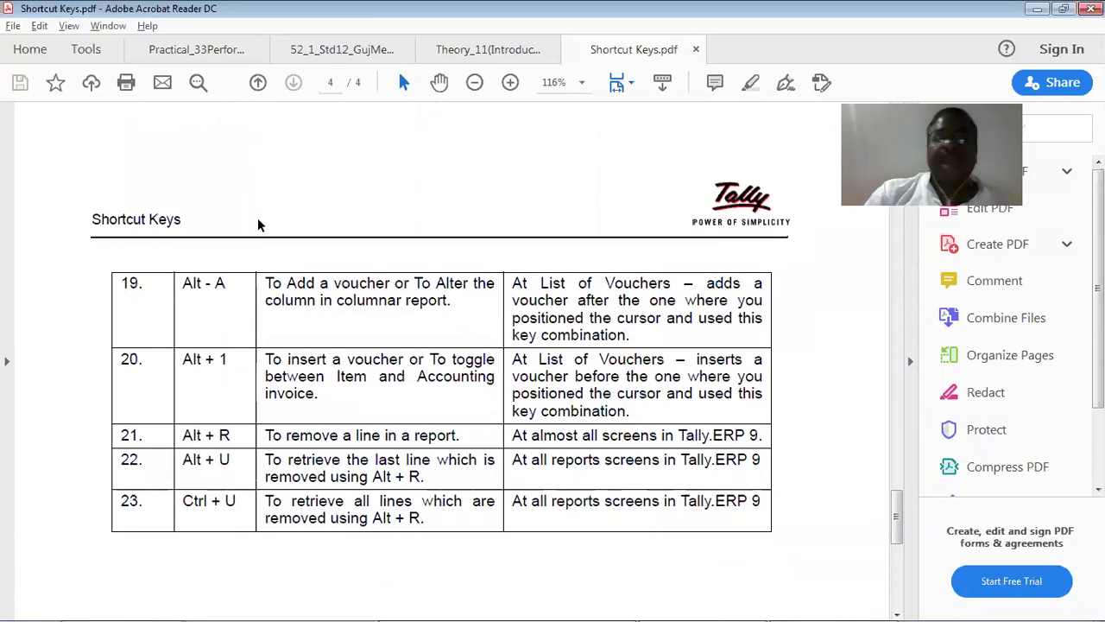
pyautogui.scroll(9, 258, 218)
pyautogui.scroll(20, 257, 218)
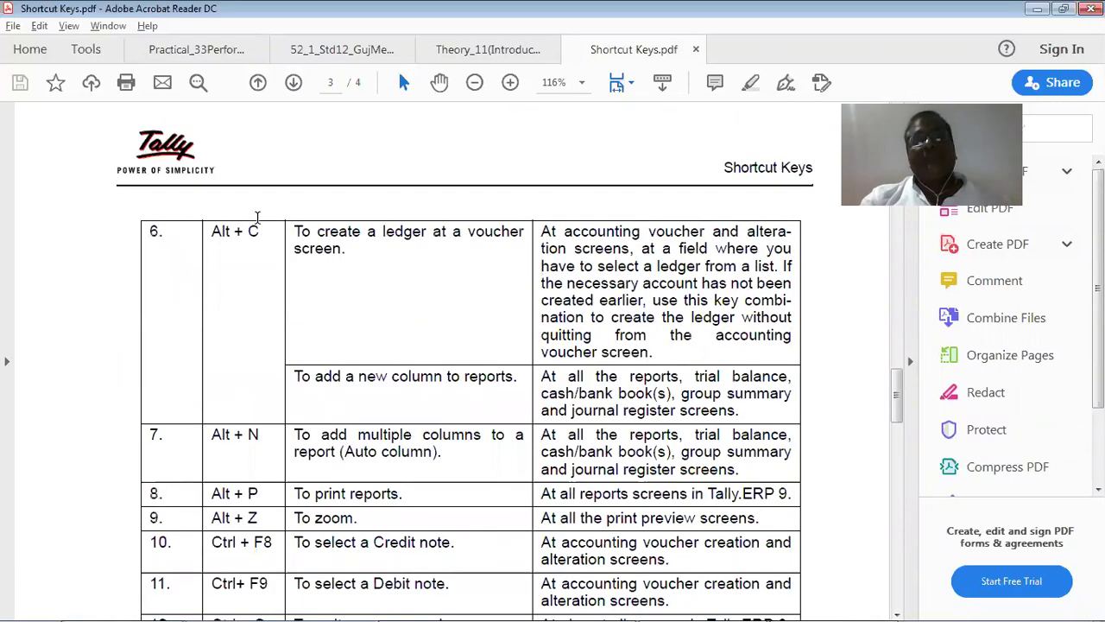
pyautogui.scroll(5, 483, 431)
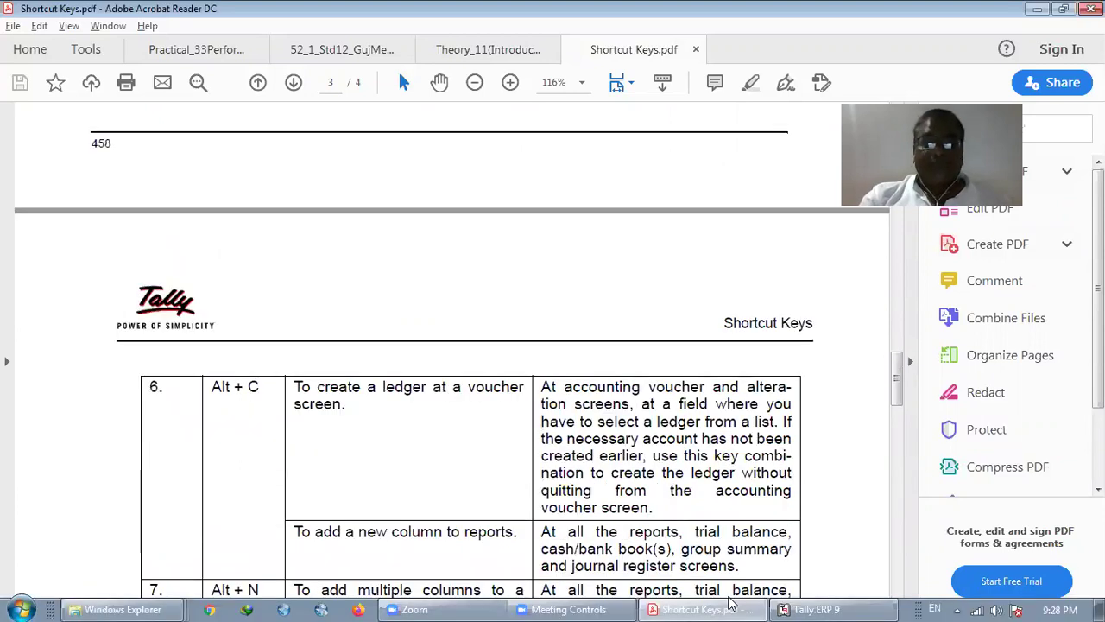
pyautogui.click(855, 604)
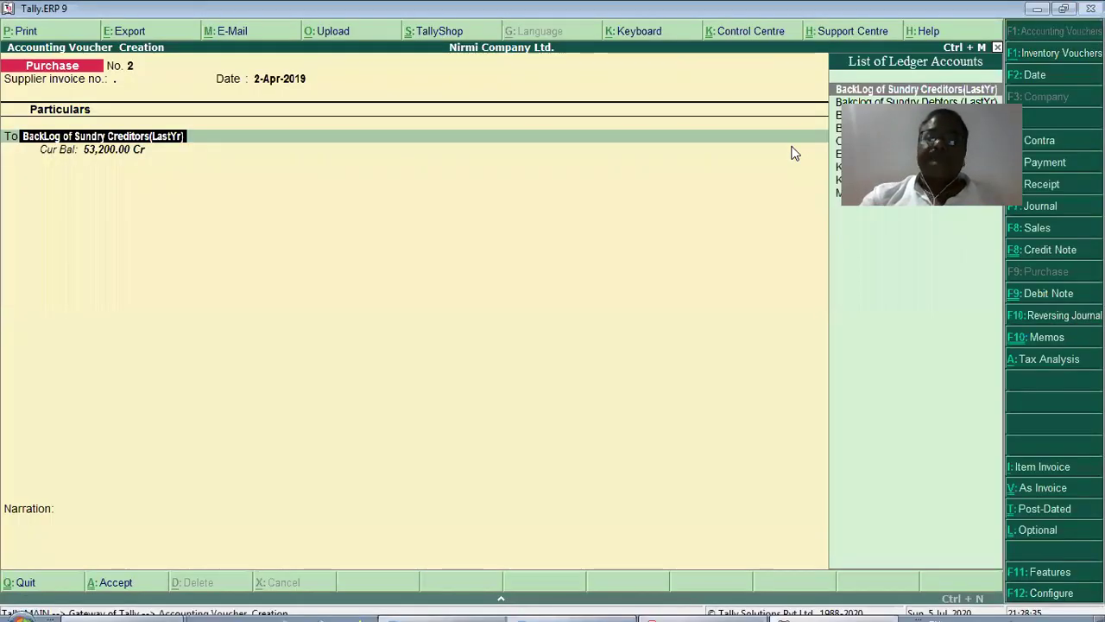